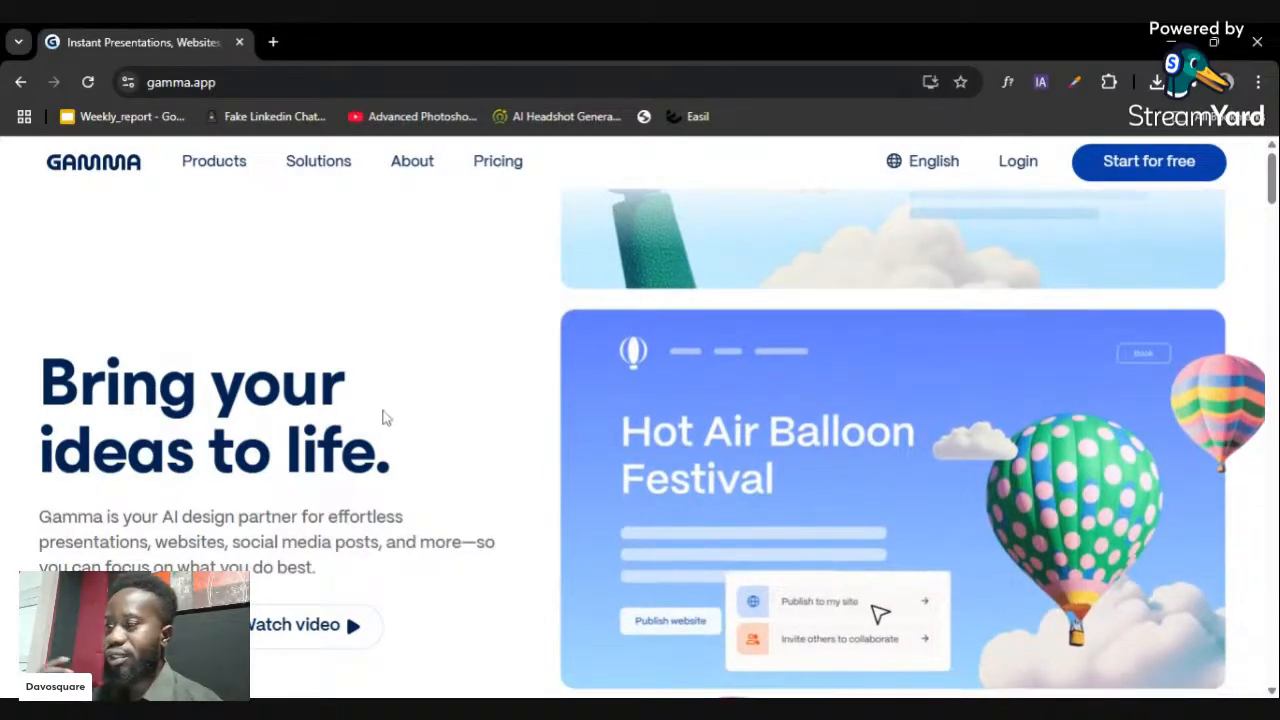
scroll(383, 415, down, 1)
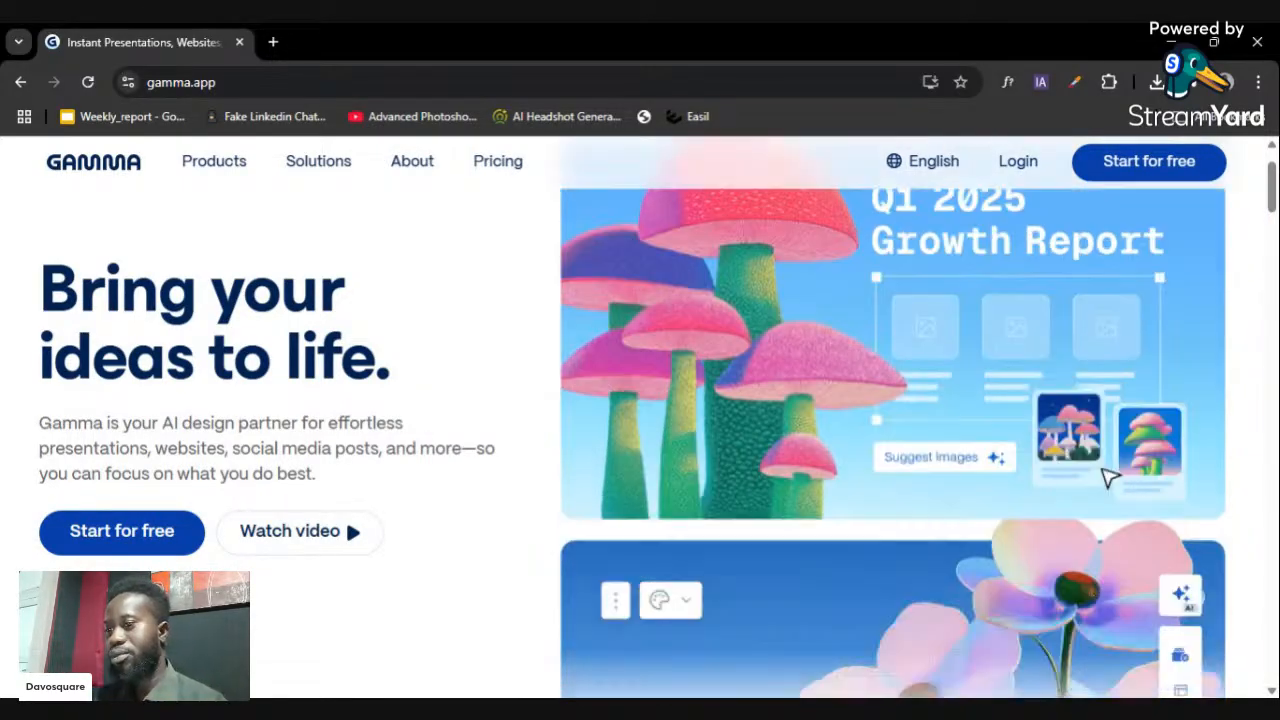
scroll(745, 424, down, 5)
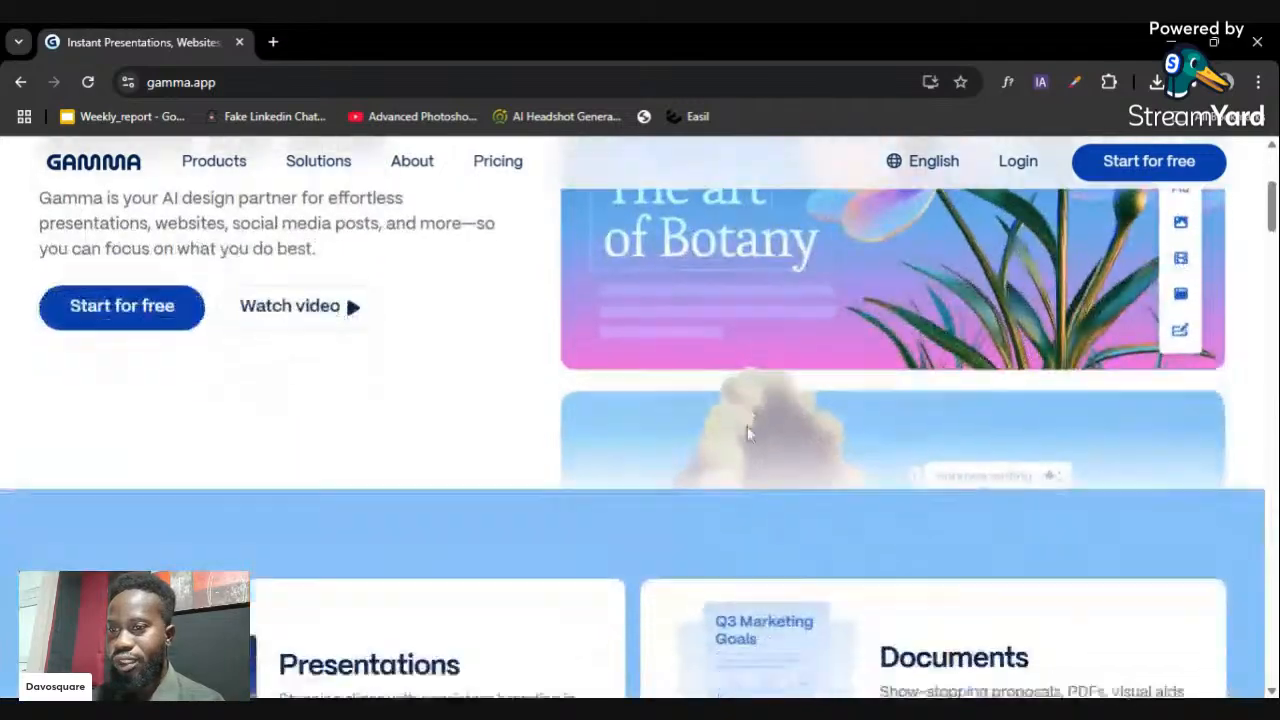
scroll(752, 455, down, 2)
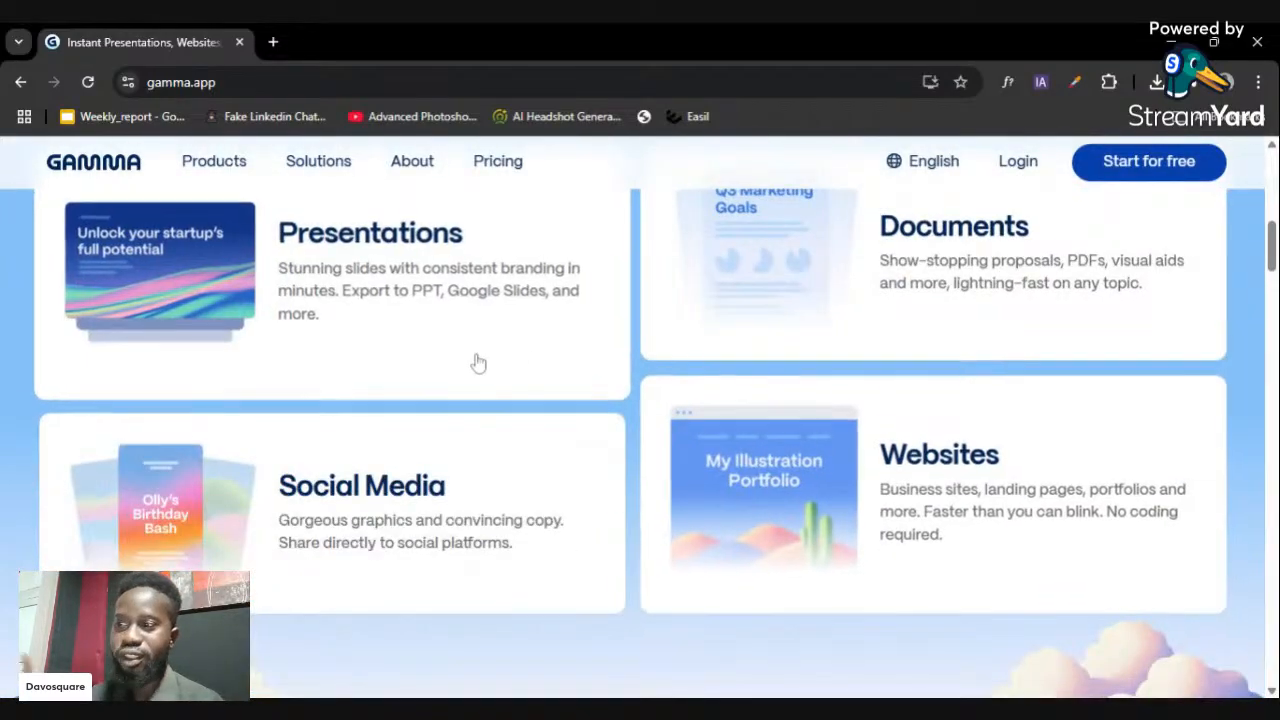
scroll(998, 333, up, 1)
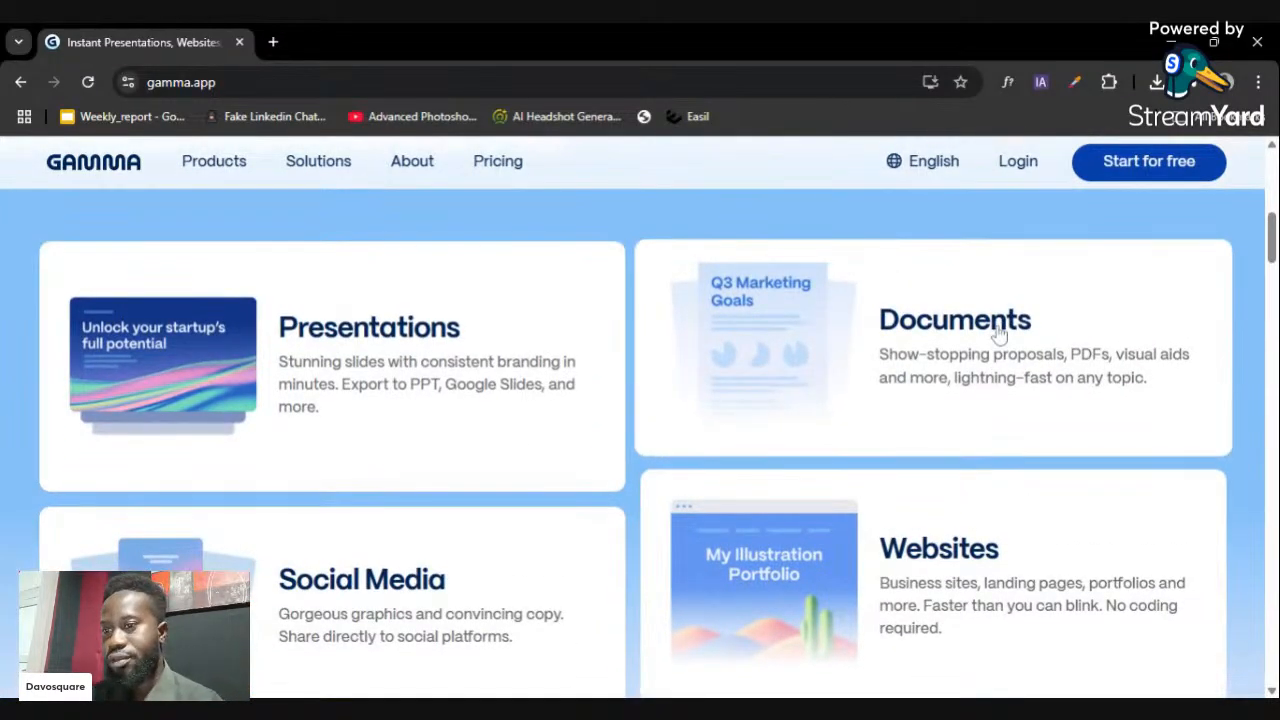
scroll(1030, 380, down, 9)
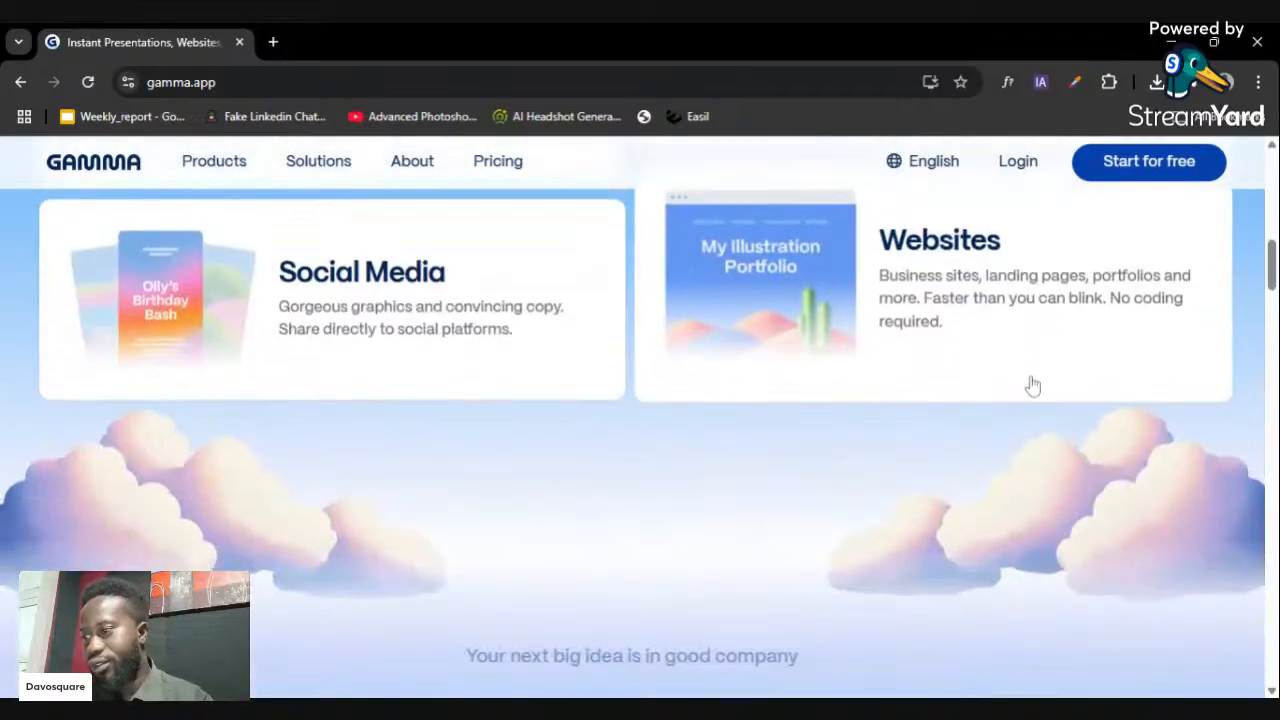
scroll(1022, 440, down, 3)
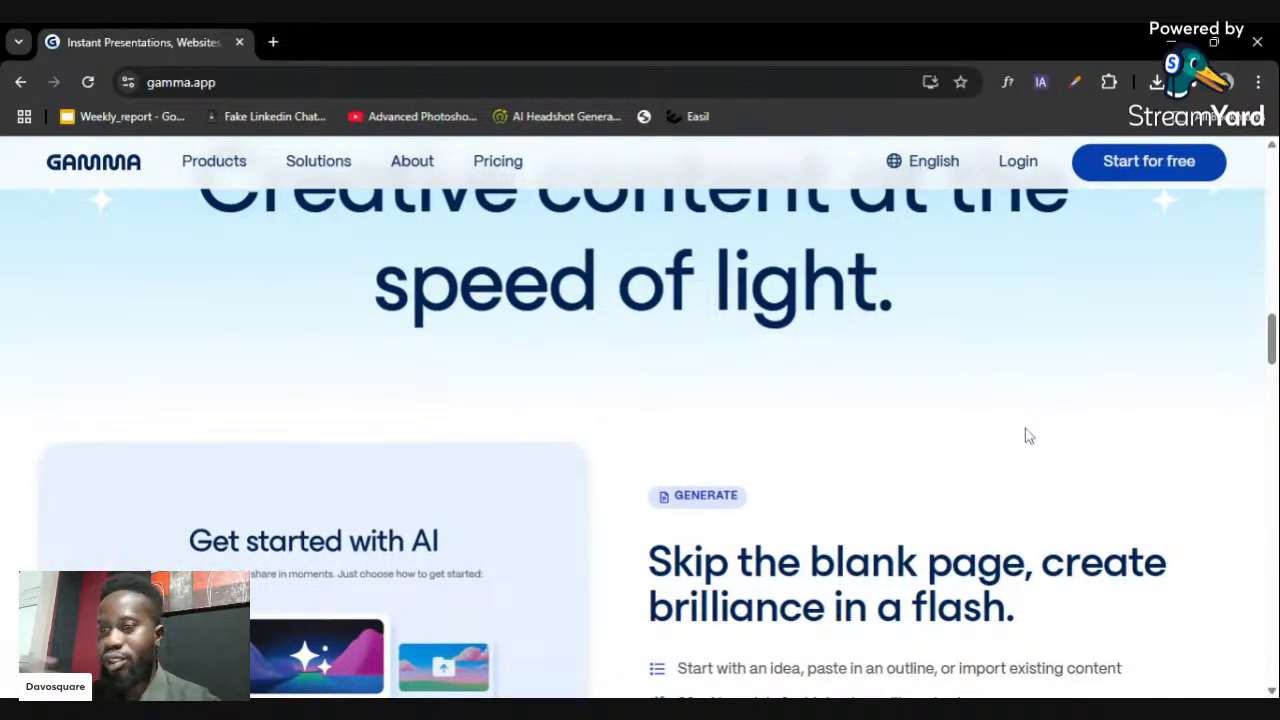
scroll(1030, 405, down, 4)
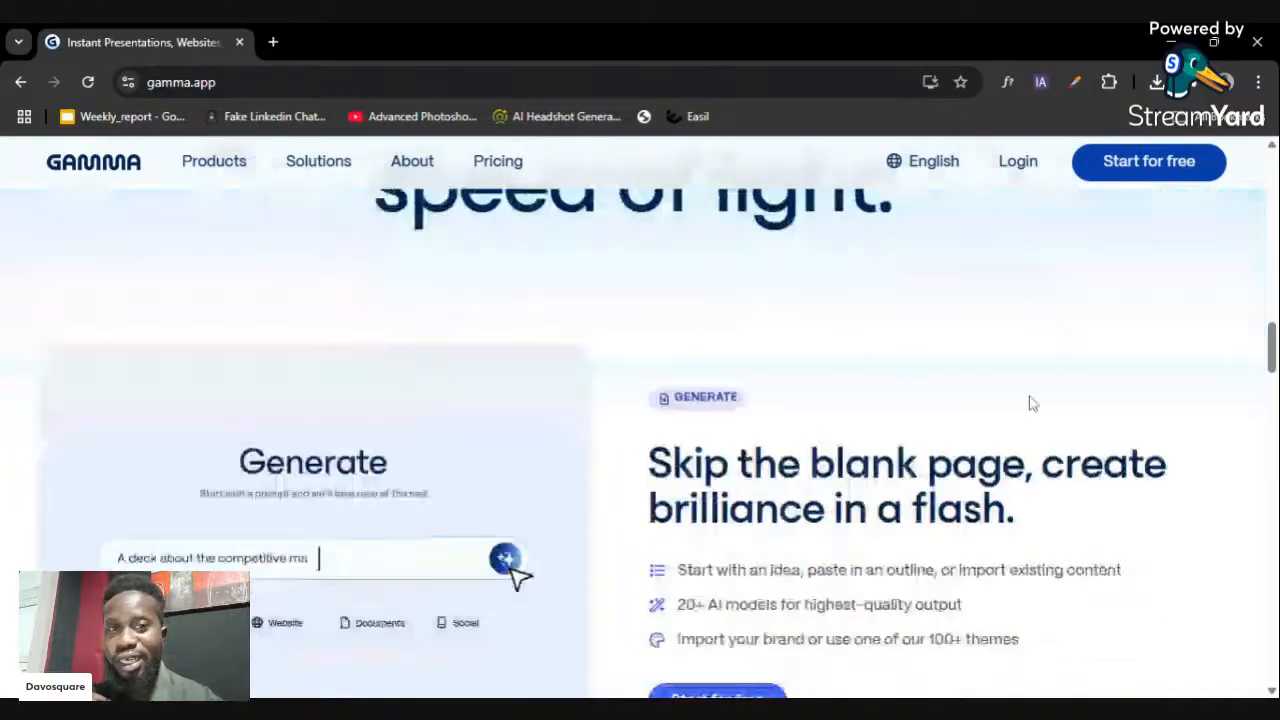
scroll(1014, 400, down, 6)
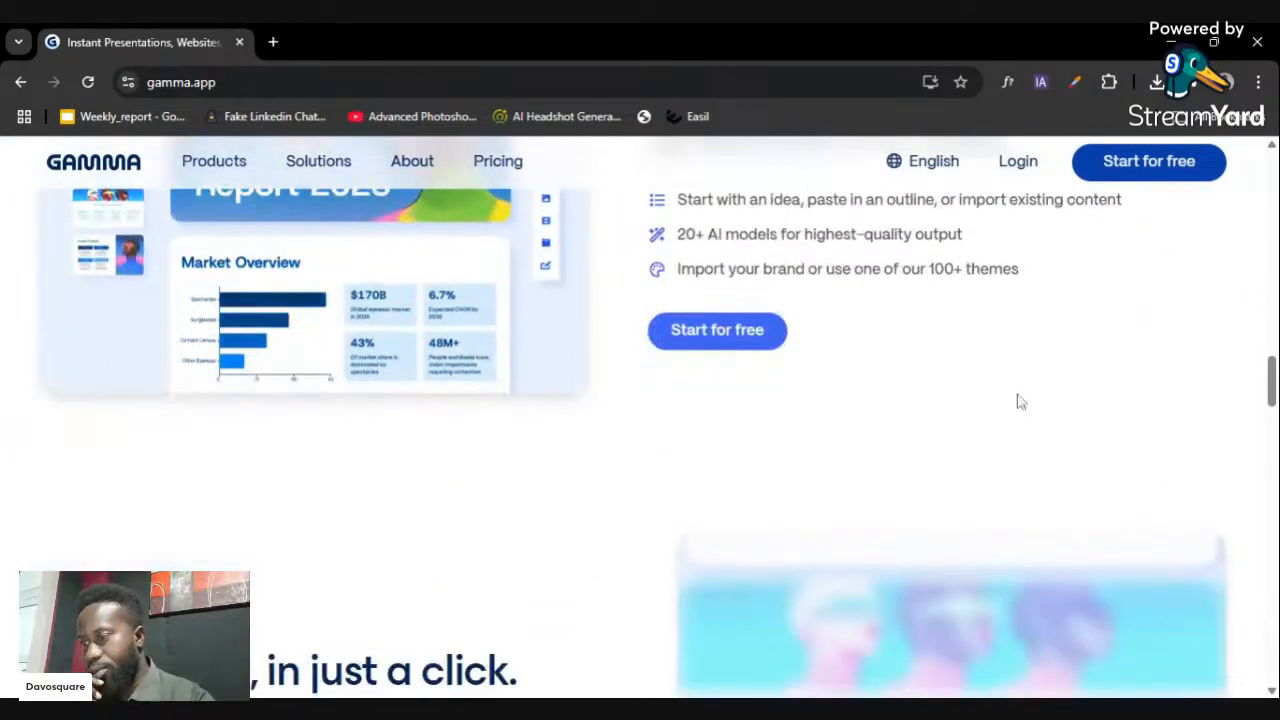
scroll(1030, 390, down, 20)
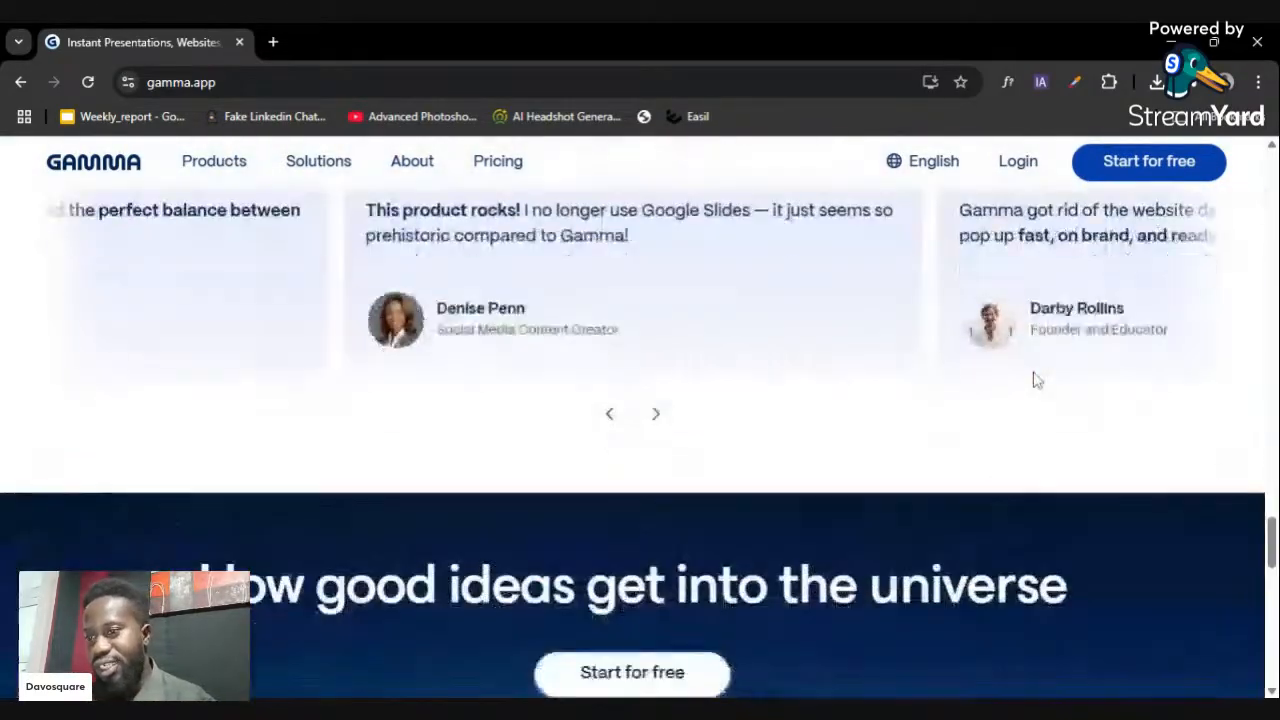
scroll(1007, 390, down, 5)
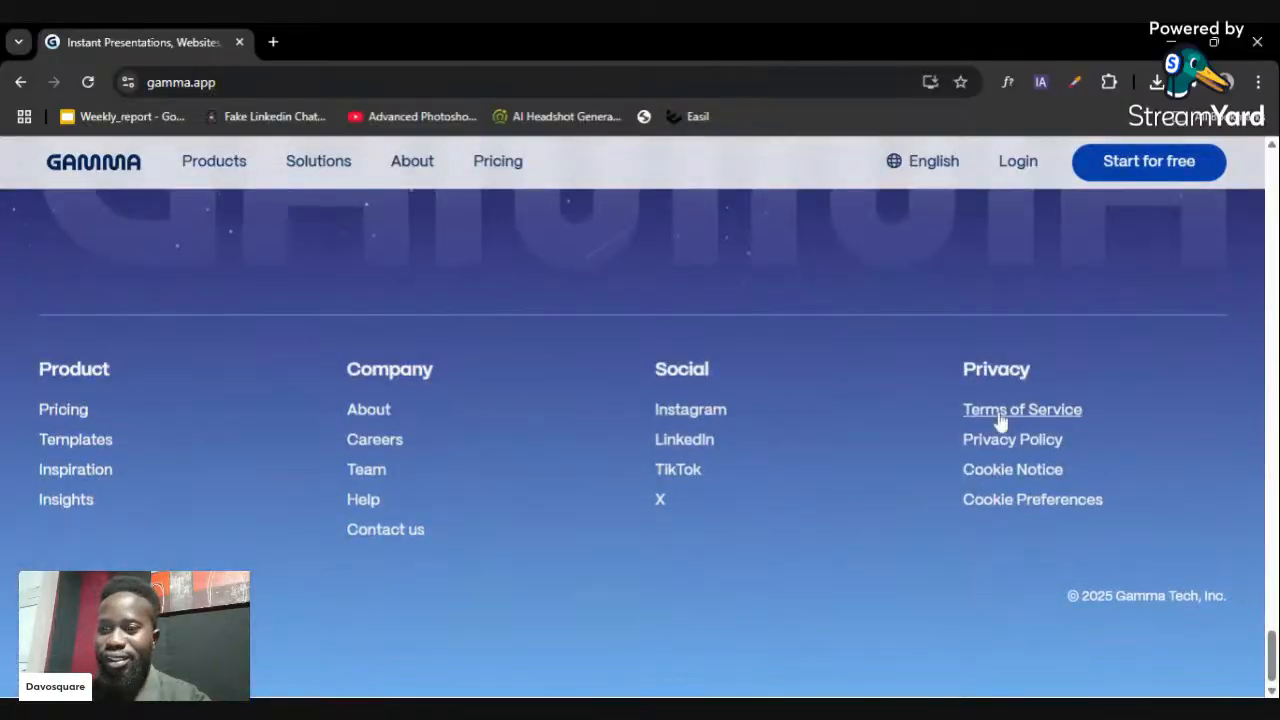
- Open Gamma's Pricing page and scroll through the Free, Plus and Pro plan cards
click(503, 166)
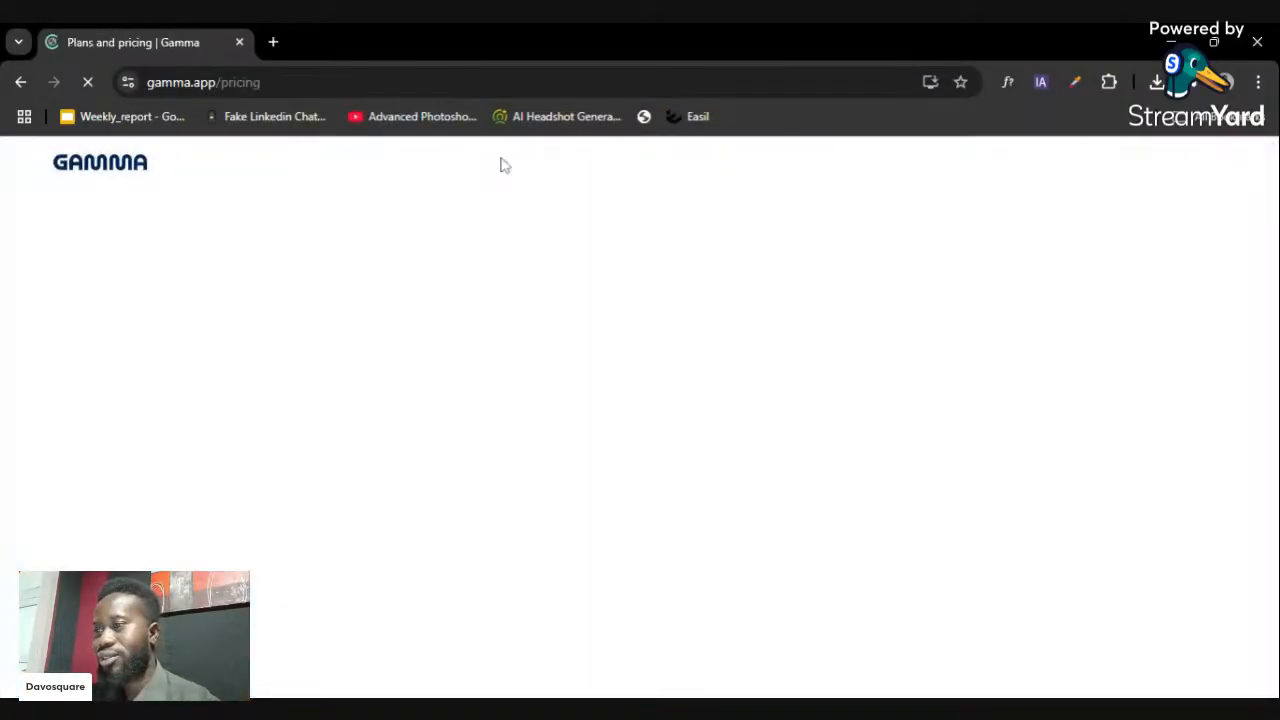
scroll(781, 352, down, 1)
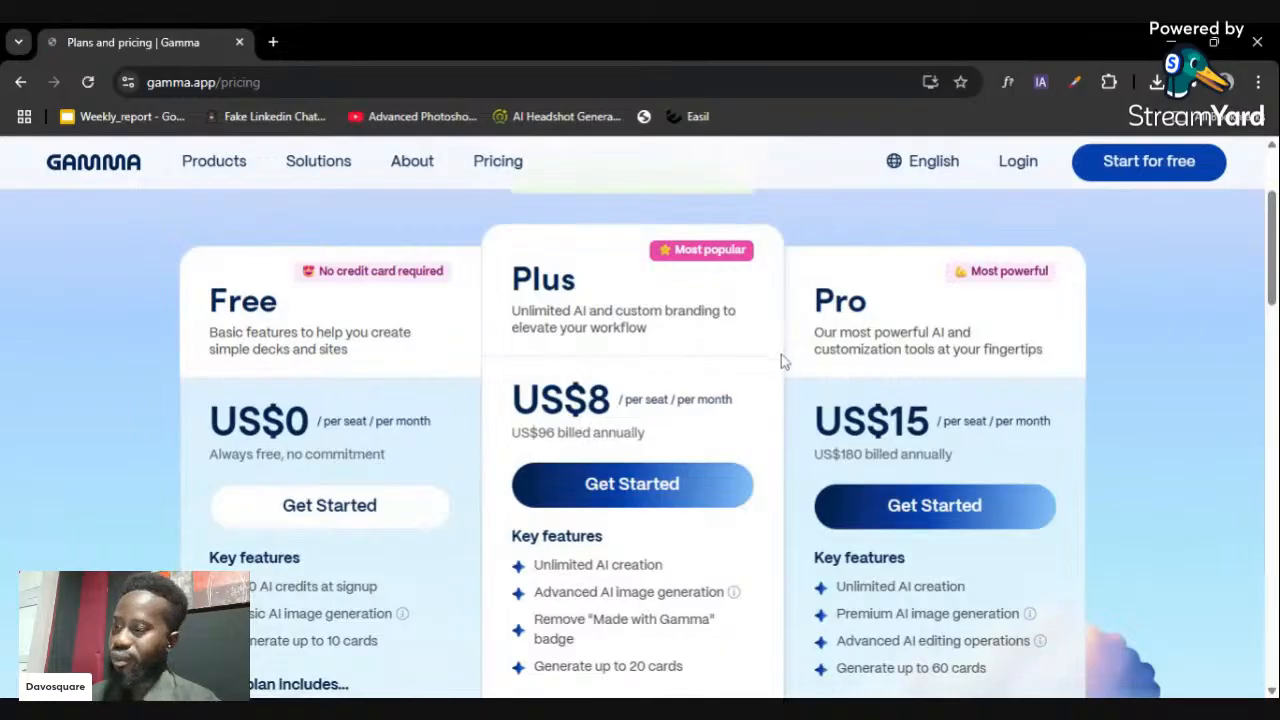
scroll(778, 356, down, 1)
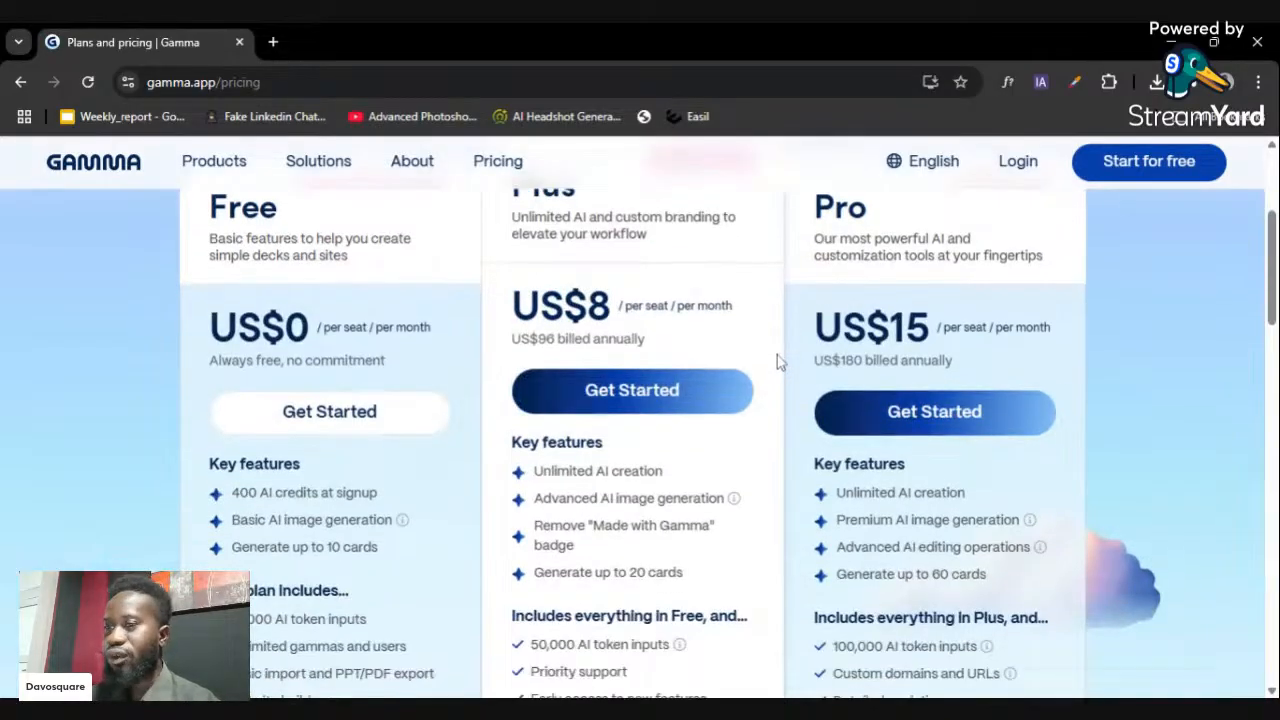
scroll(777, 355, up, 1)
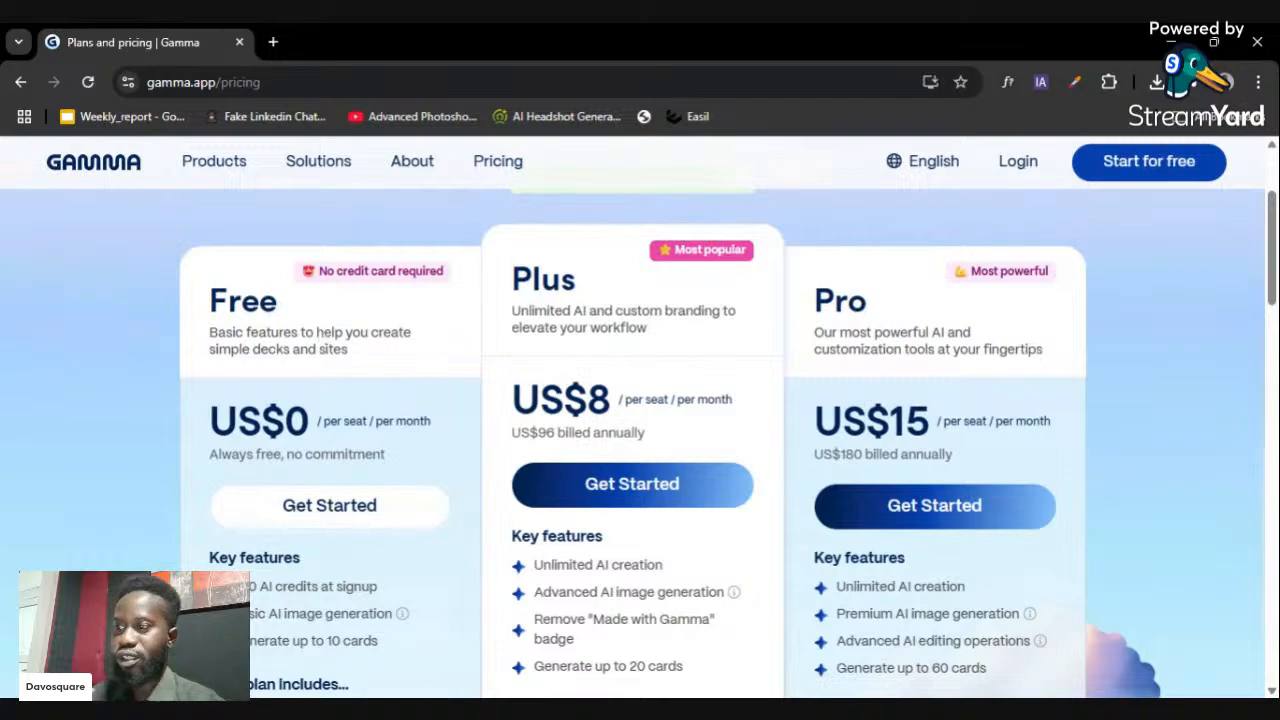
scroll(640, 420, down, 1)
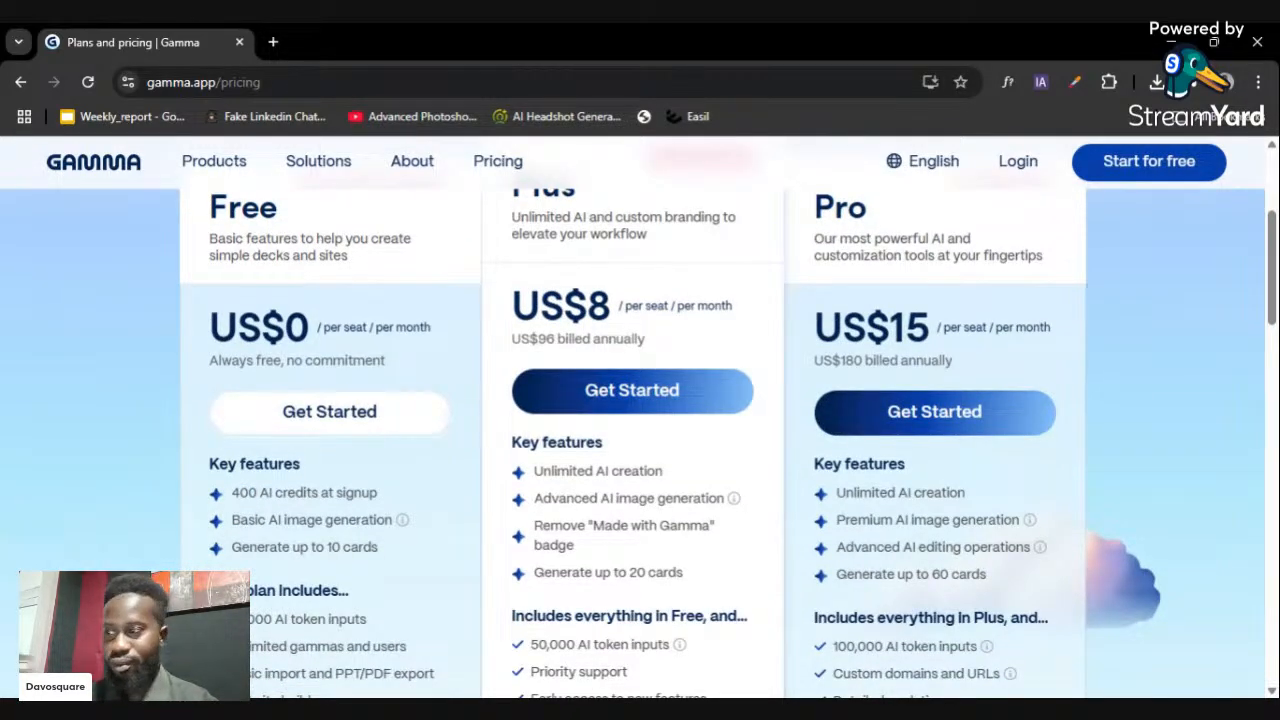
scroll(365, 377, down, 1)
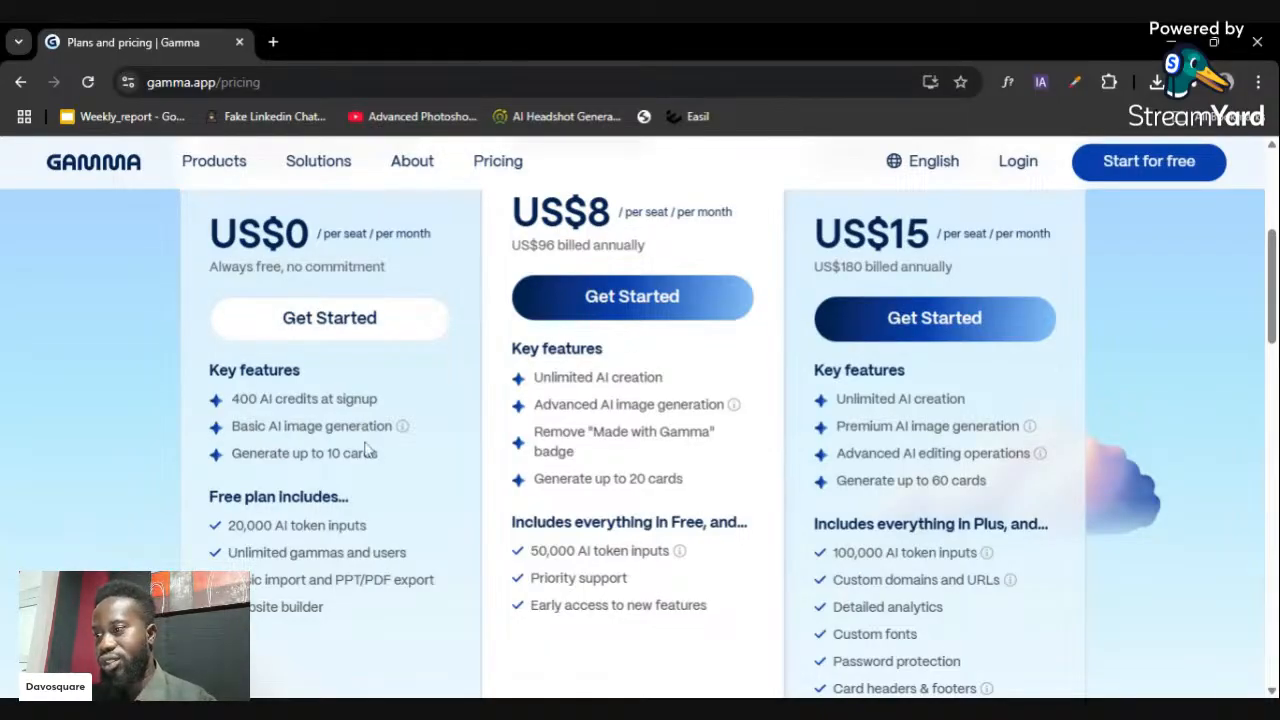
scroll(366, 451, down, 1)
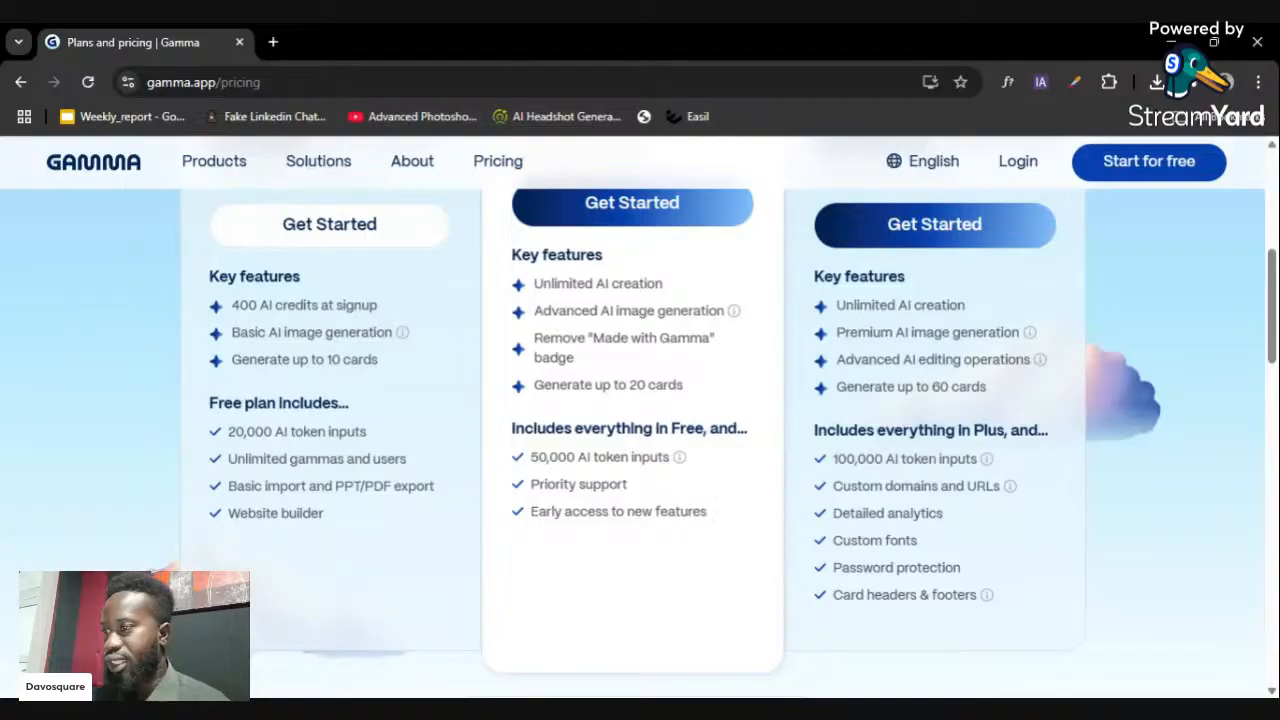
scroll(305, 438, up, 2)
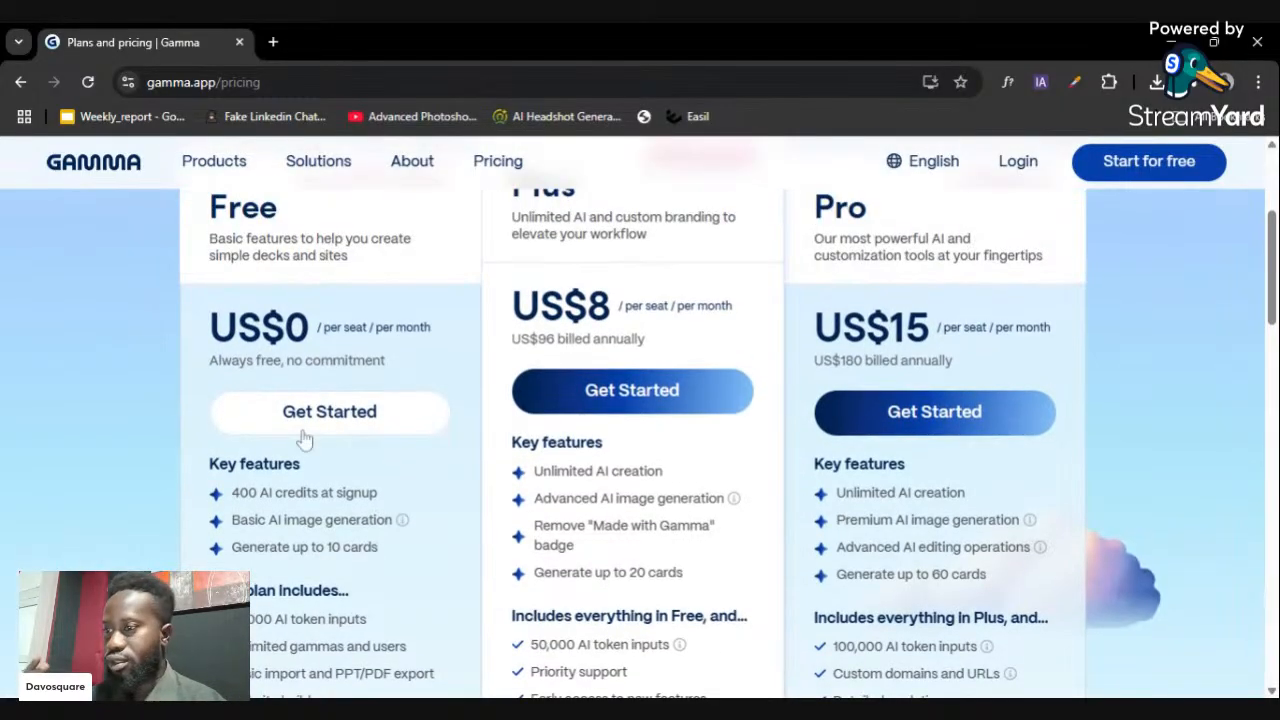
scroll(305, 438, up, 1)
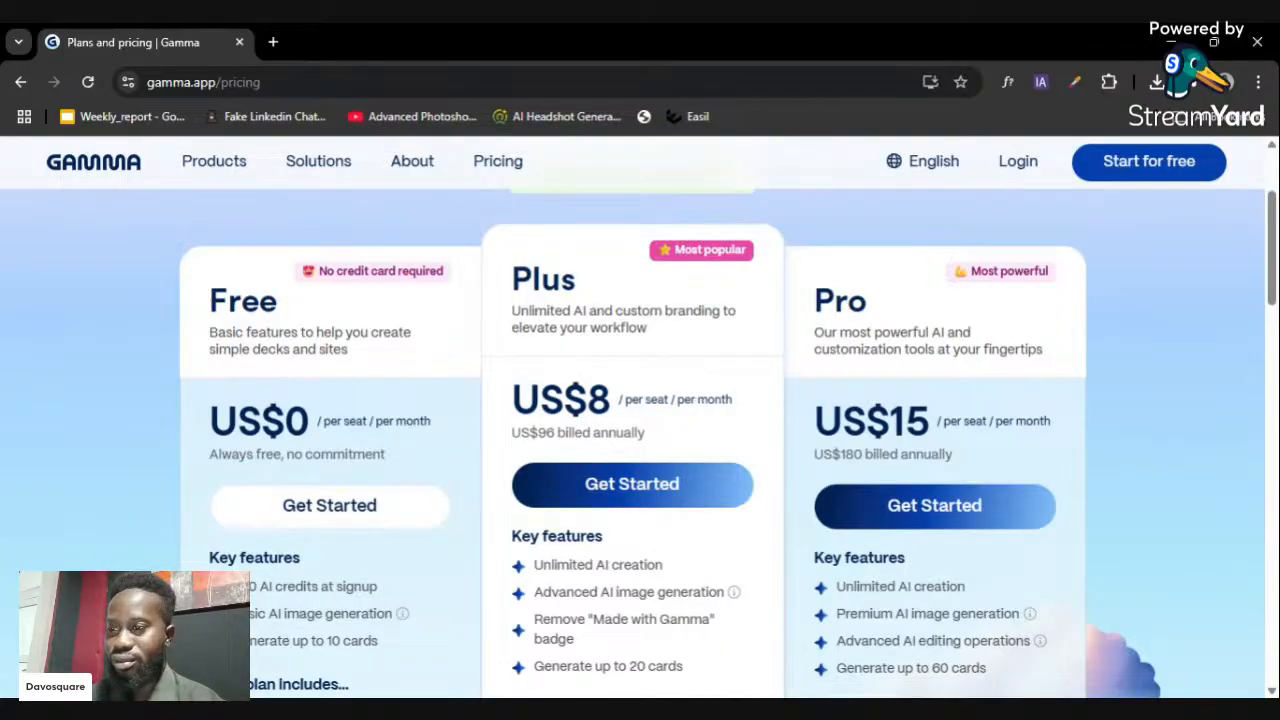
scroll(695, 390, down, 1)
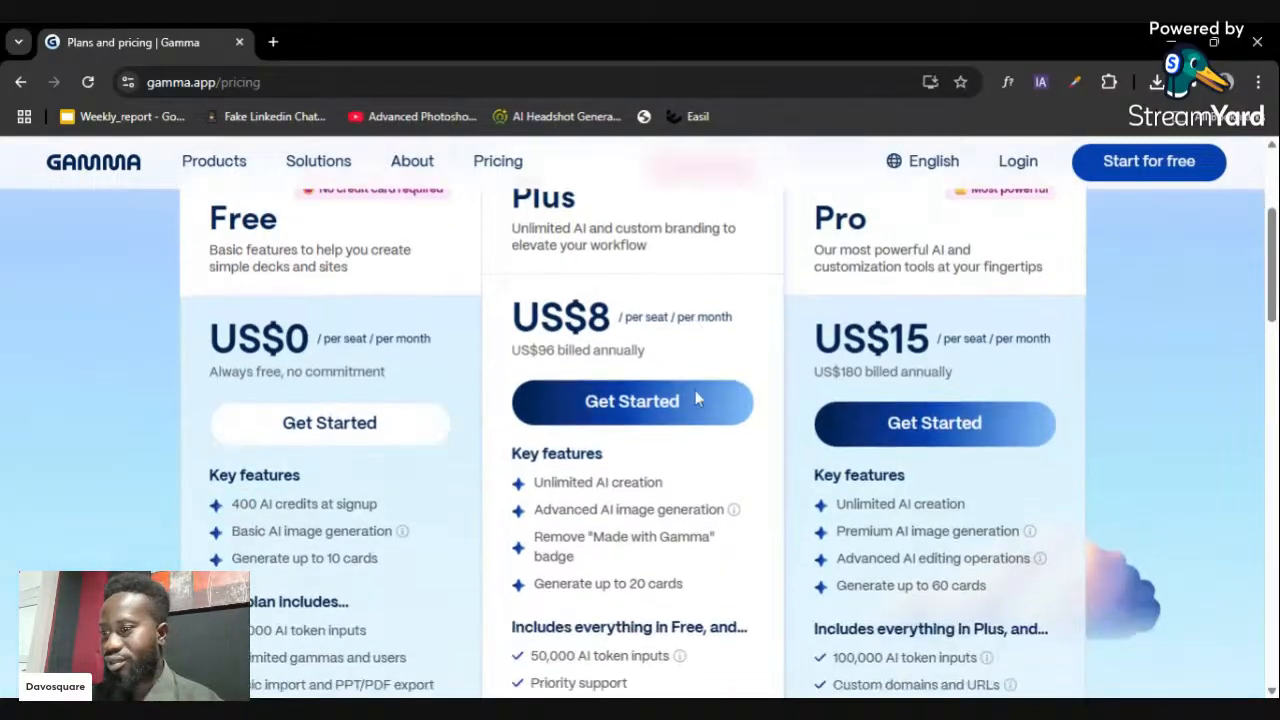
scroll(915, 384, up, 1)
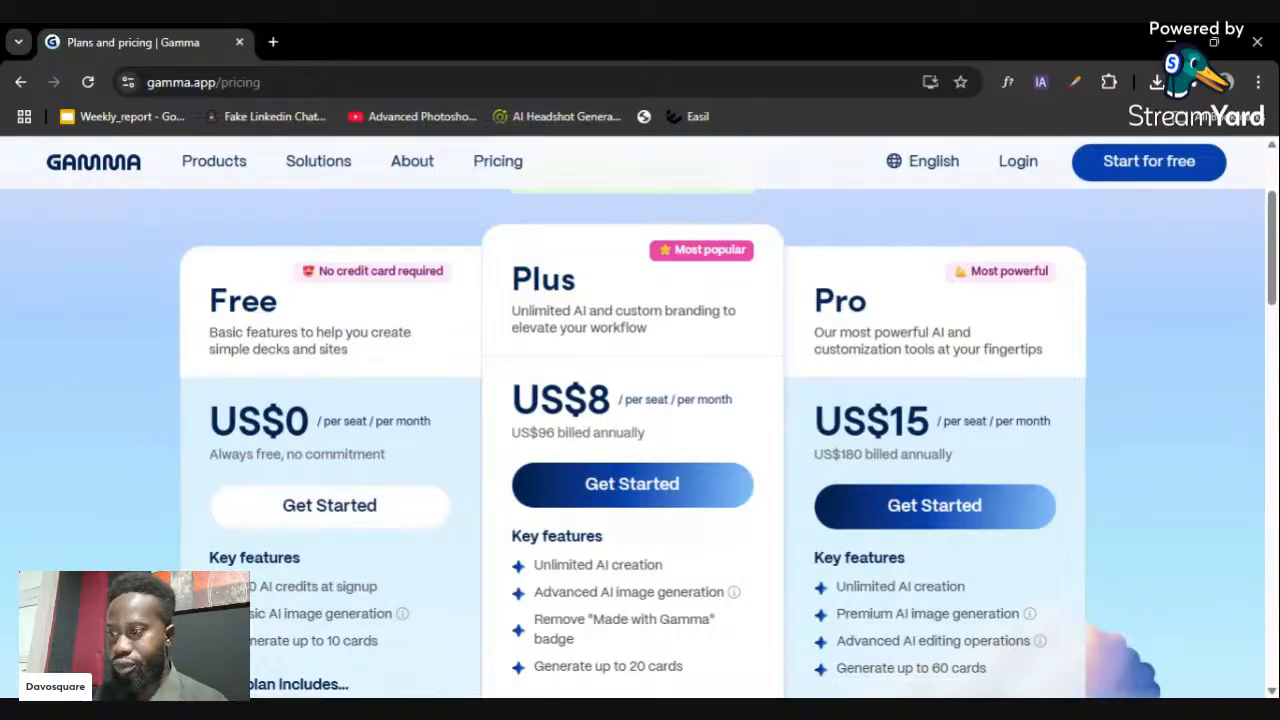
scroll(910, 390, down, 3)
scroll(900, 400, up, 5)
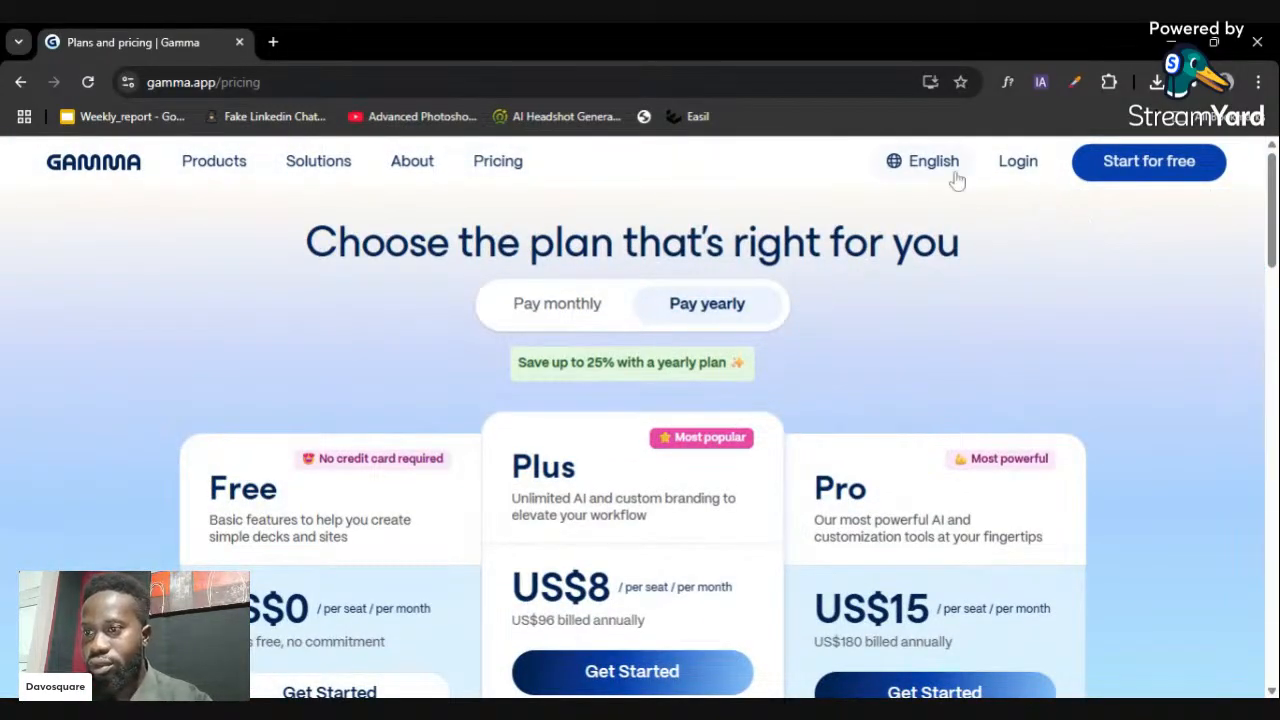
- Start a free sign-up, enter the new account's e-mail address and continue with email
click(1141, 168)
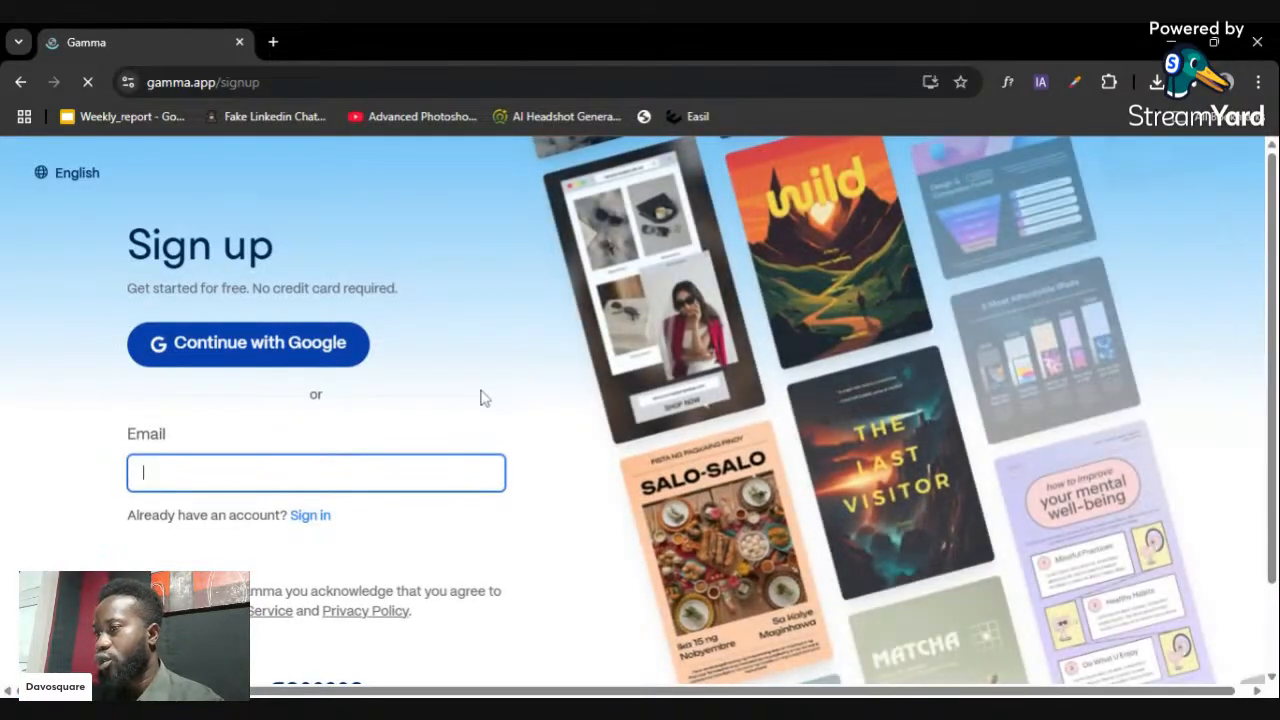
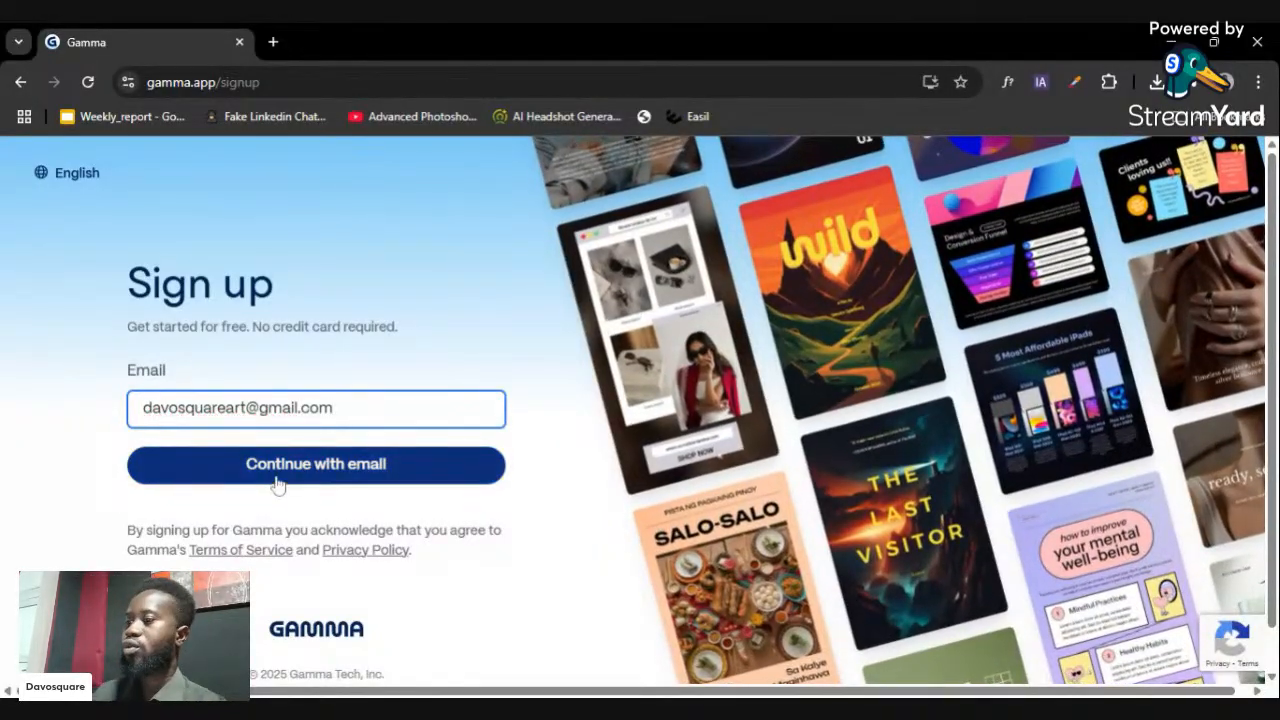
click(278, 484)
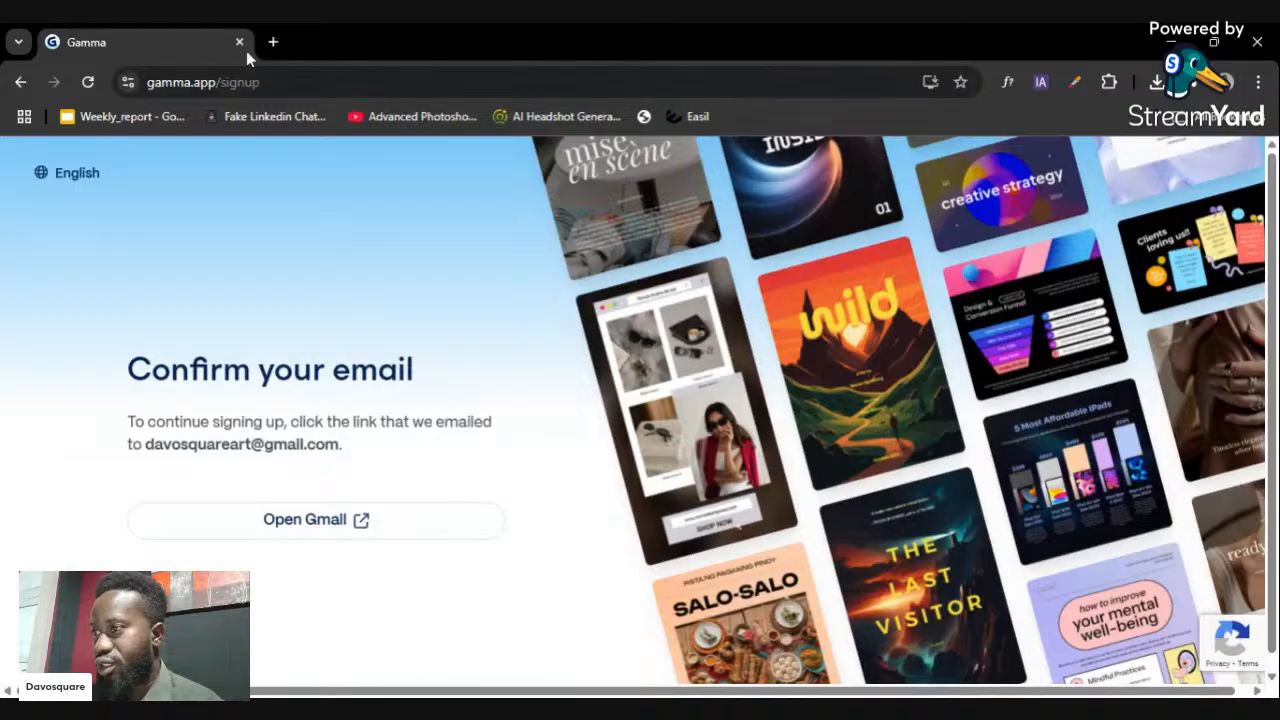
- Open a new browser tab for the emailed confirmation link
click(273, 44)
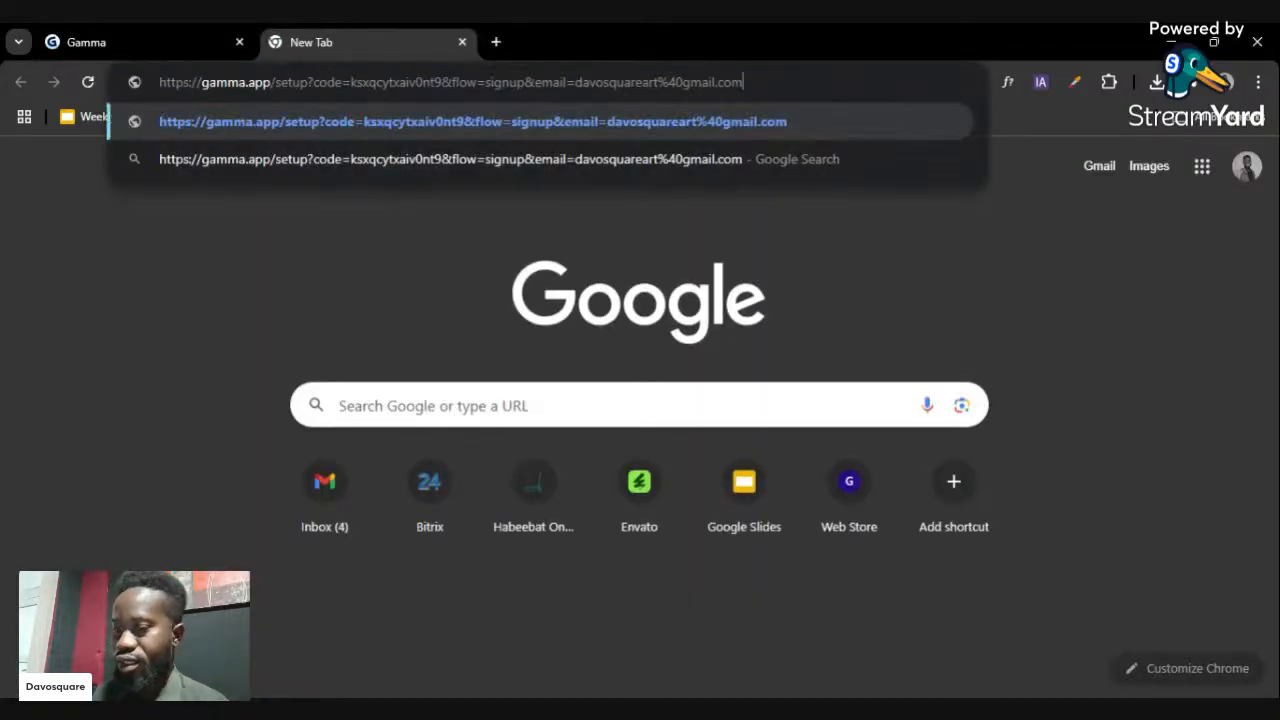
- Load the pasted setup link and autofill the first and last name from saved details
key(Return)
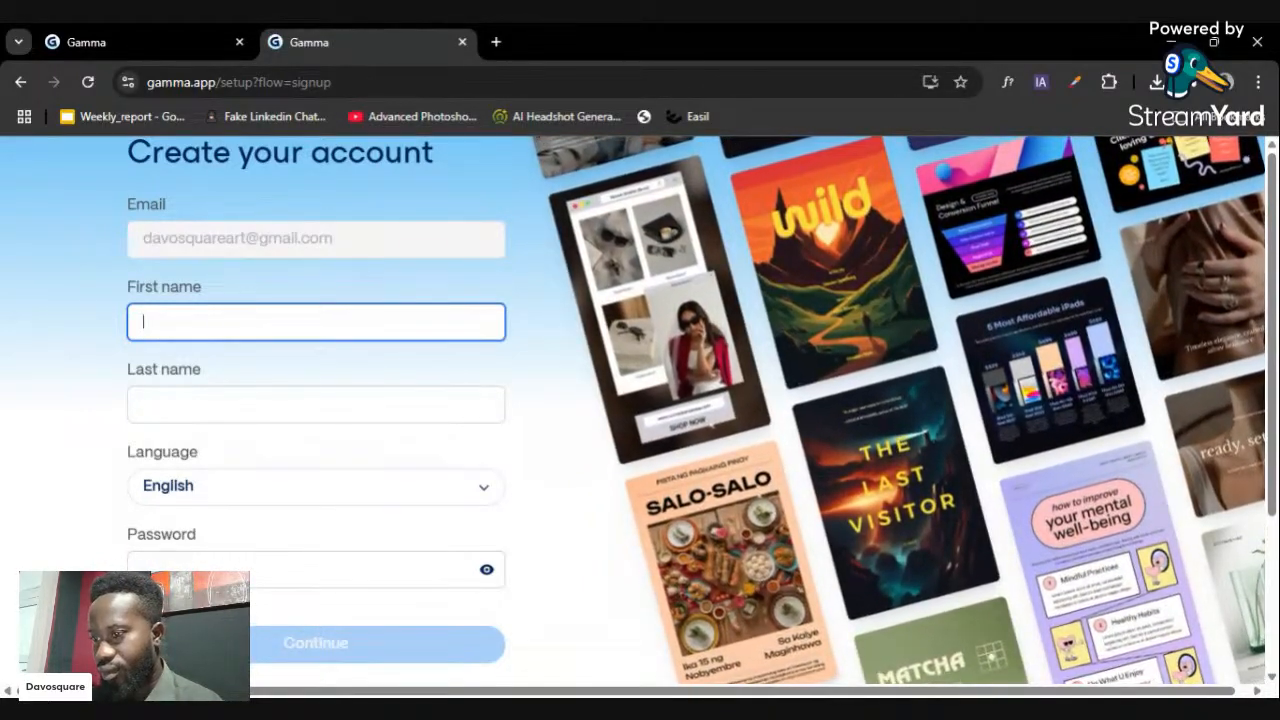
click(287, 244)
click(287, 322)
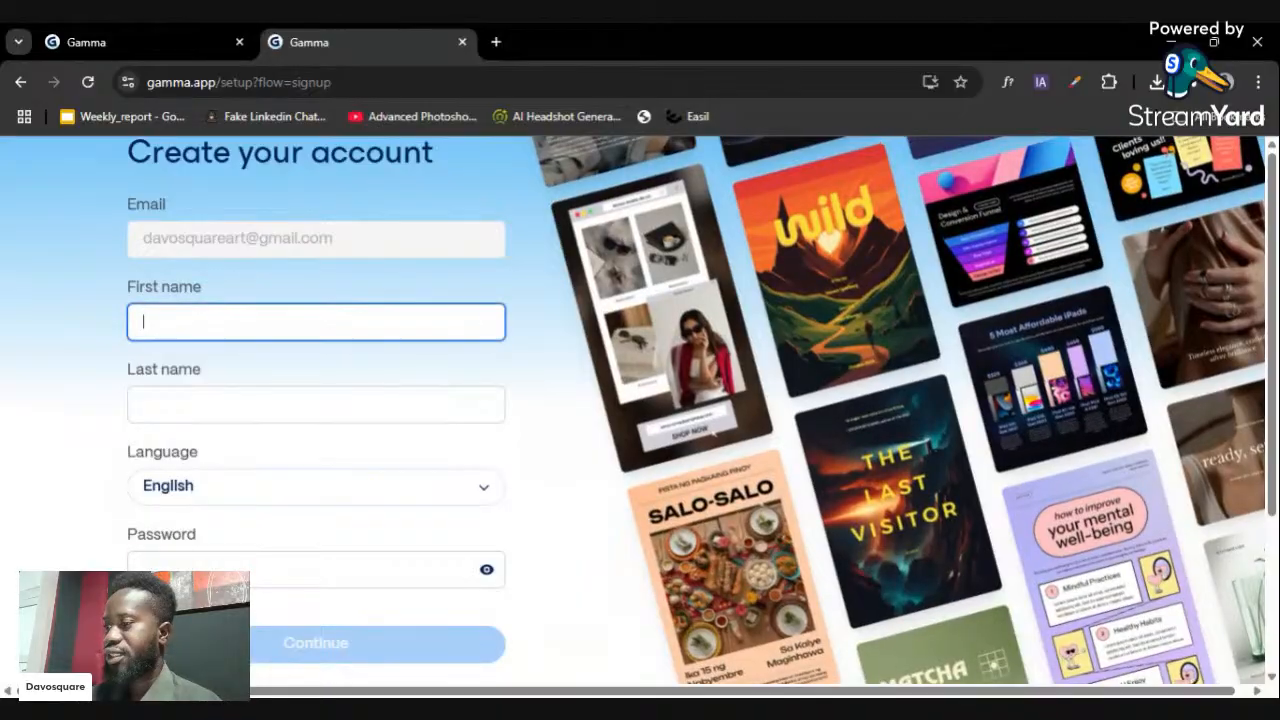
click(290, 385)
- Accept the browser's suggested strong password and submit the account details
scroll(290, 393, down, 1)
scroll(290, 393, down, 1)
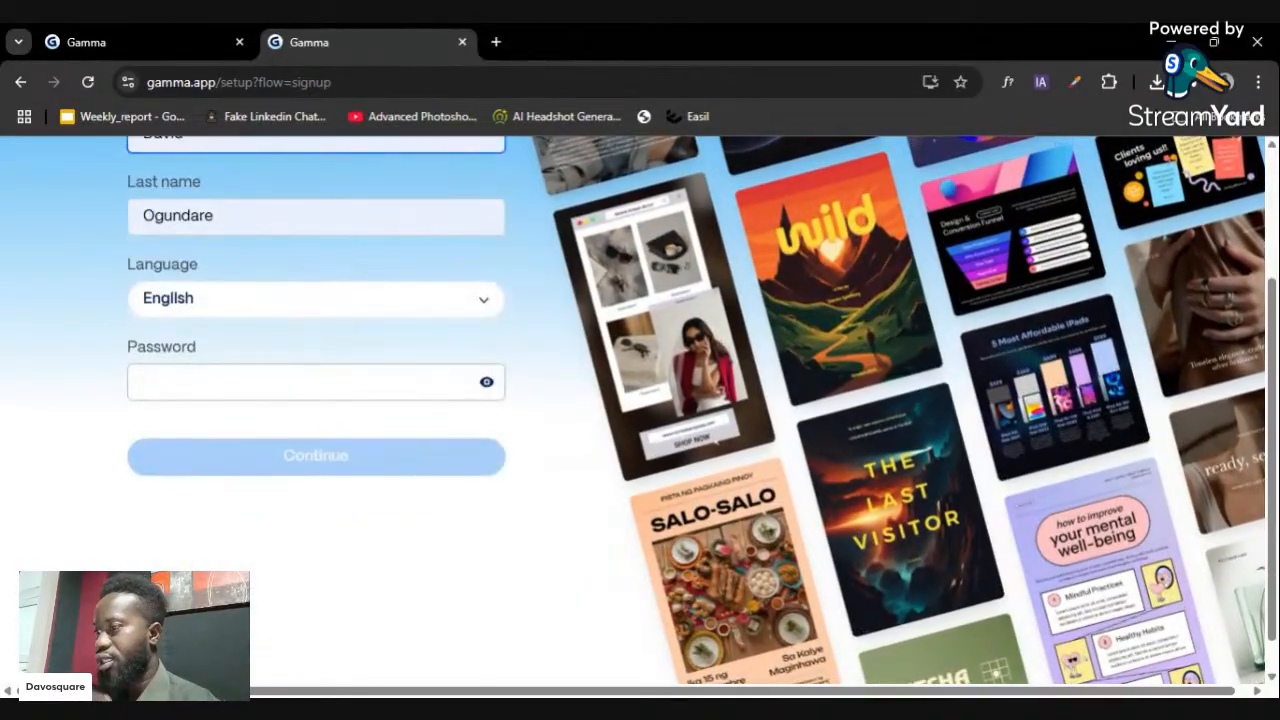
click(290, 386)
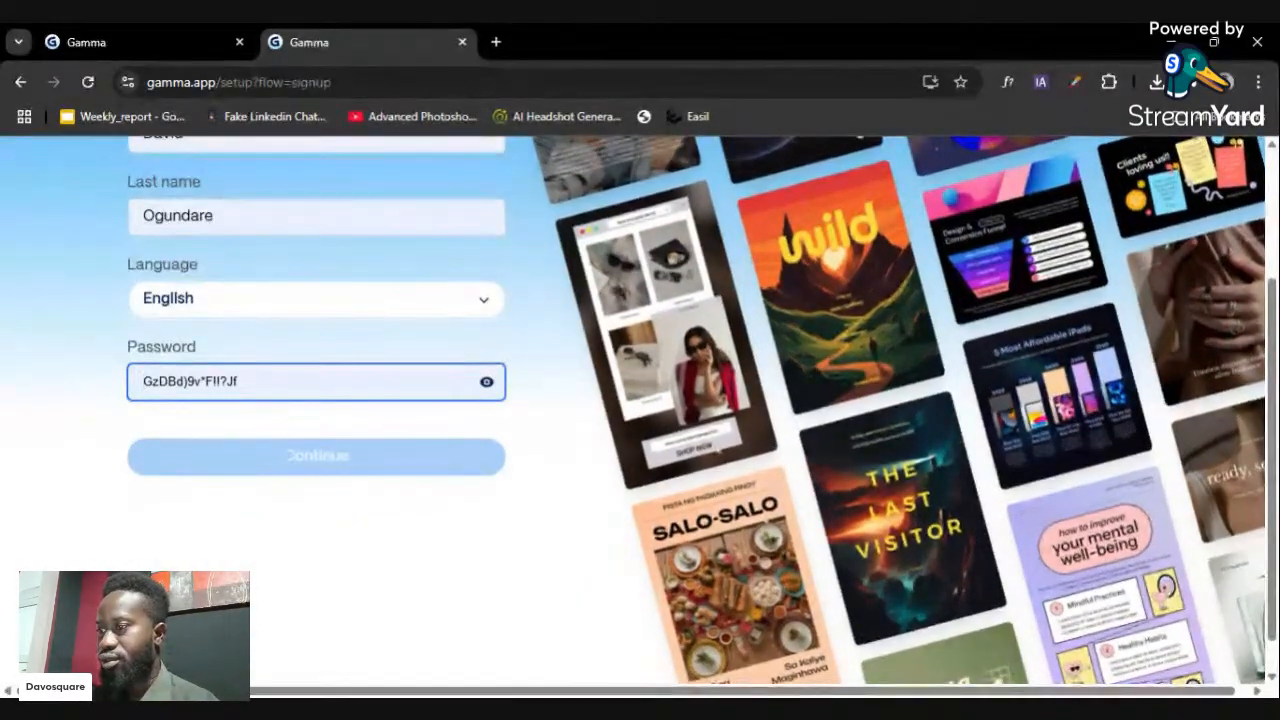
click(480, 428)
click(386, 460)
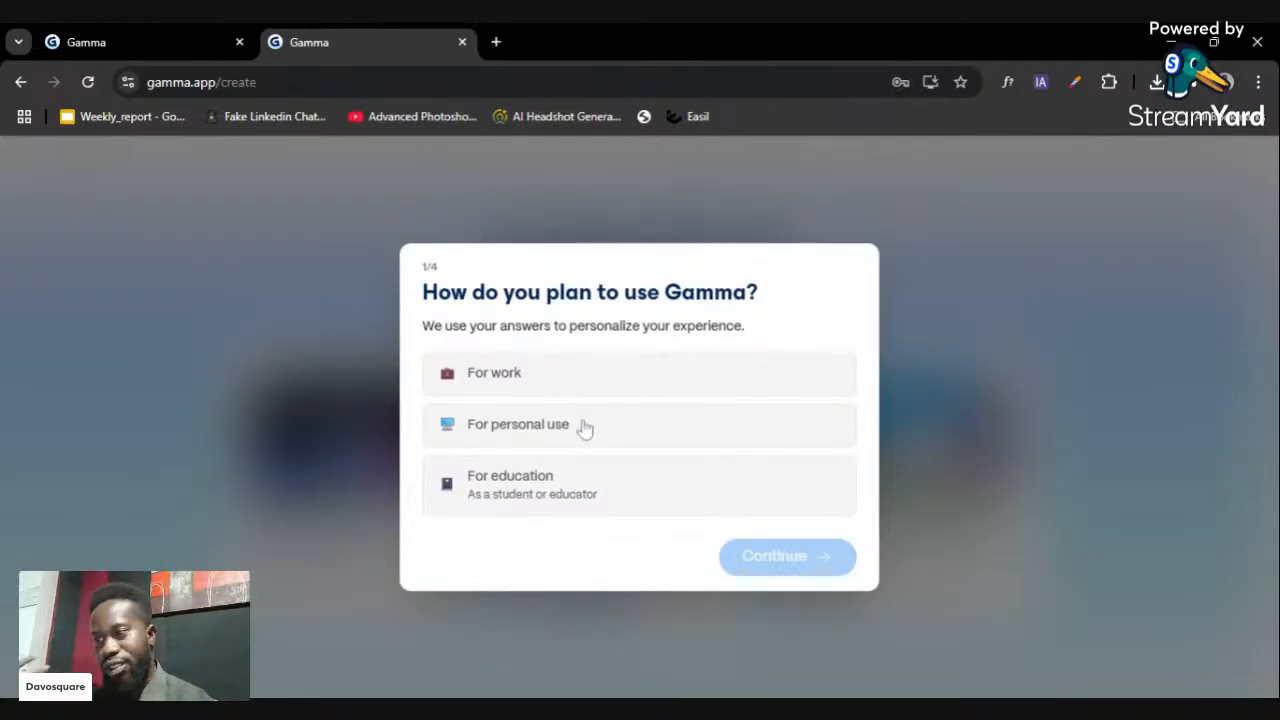
- Answer the first onboarding questions: for personal use, doing Design work
click(670, 438)
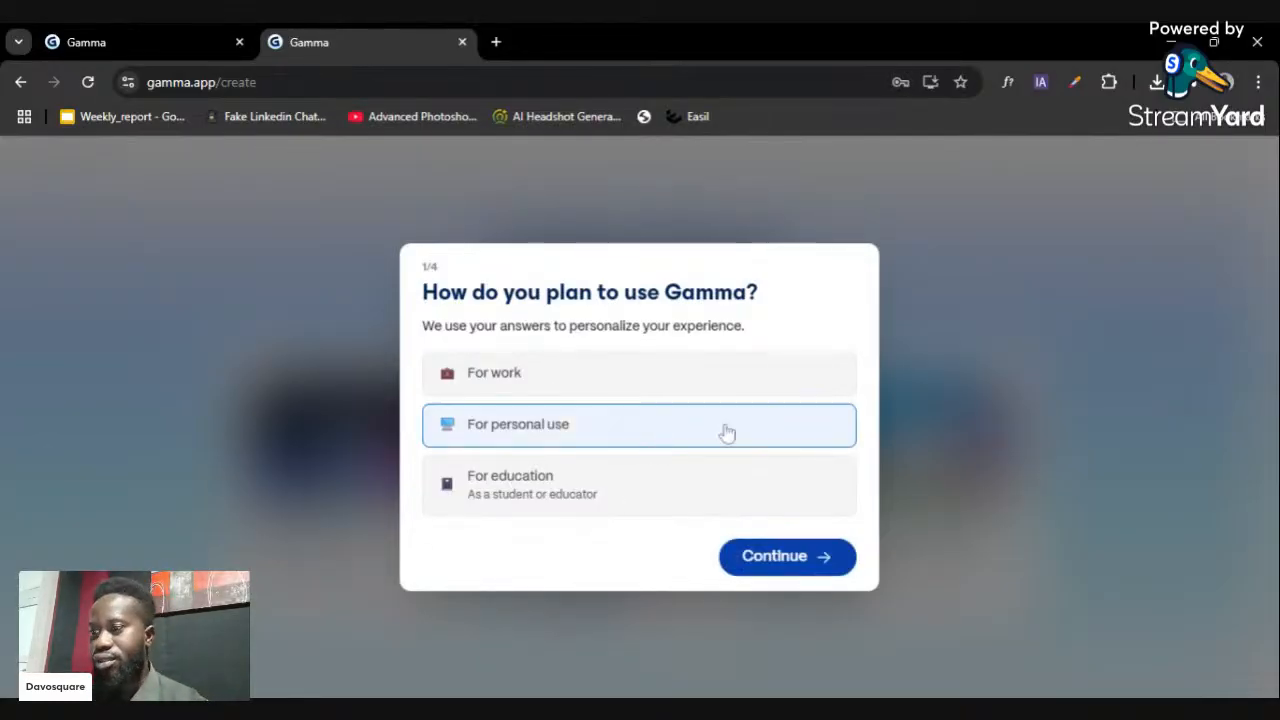
click(752, 555)
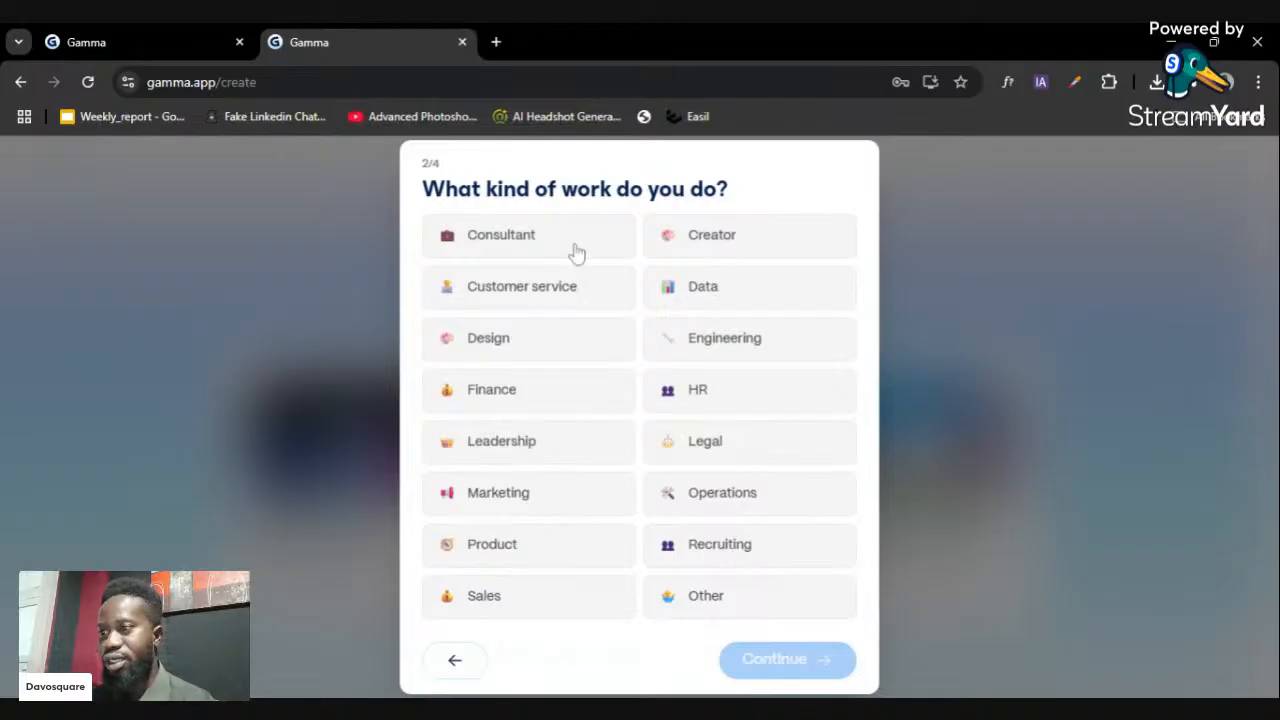
click(553, 339)
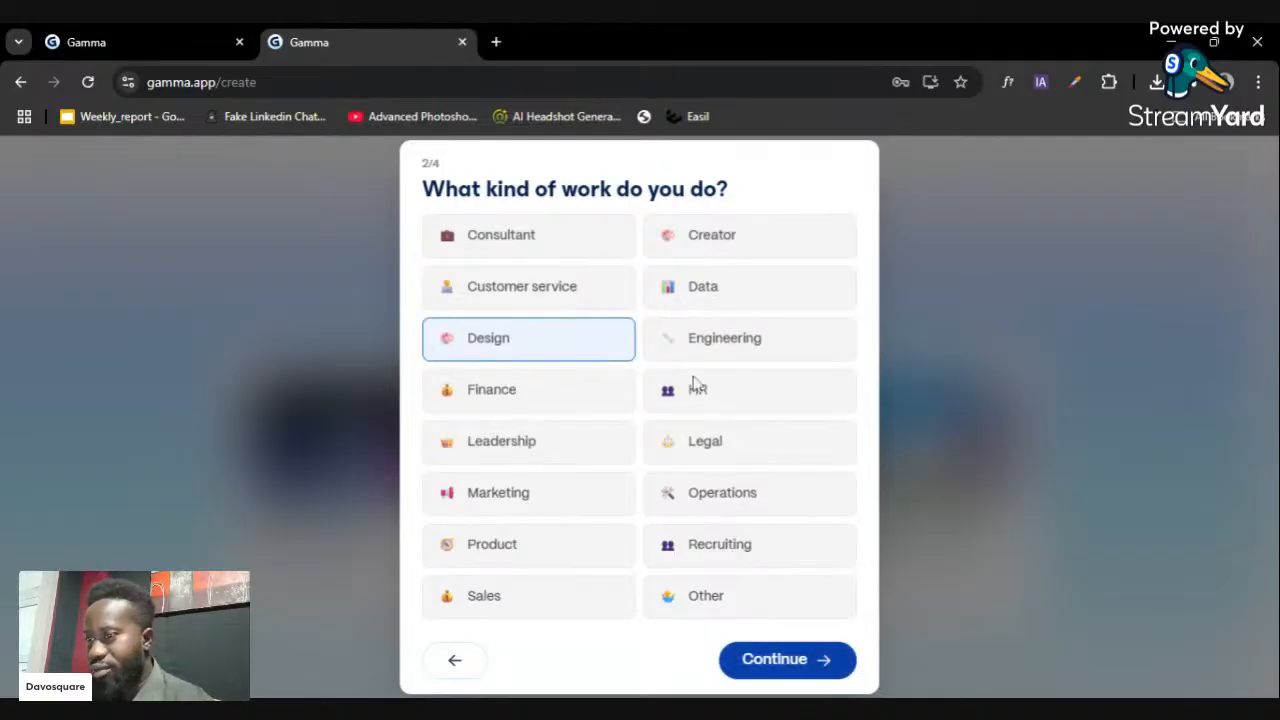
click(842, 660)
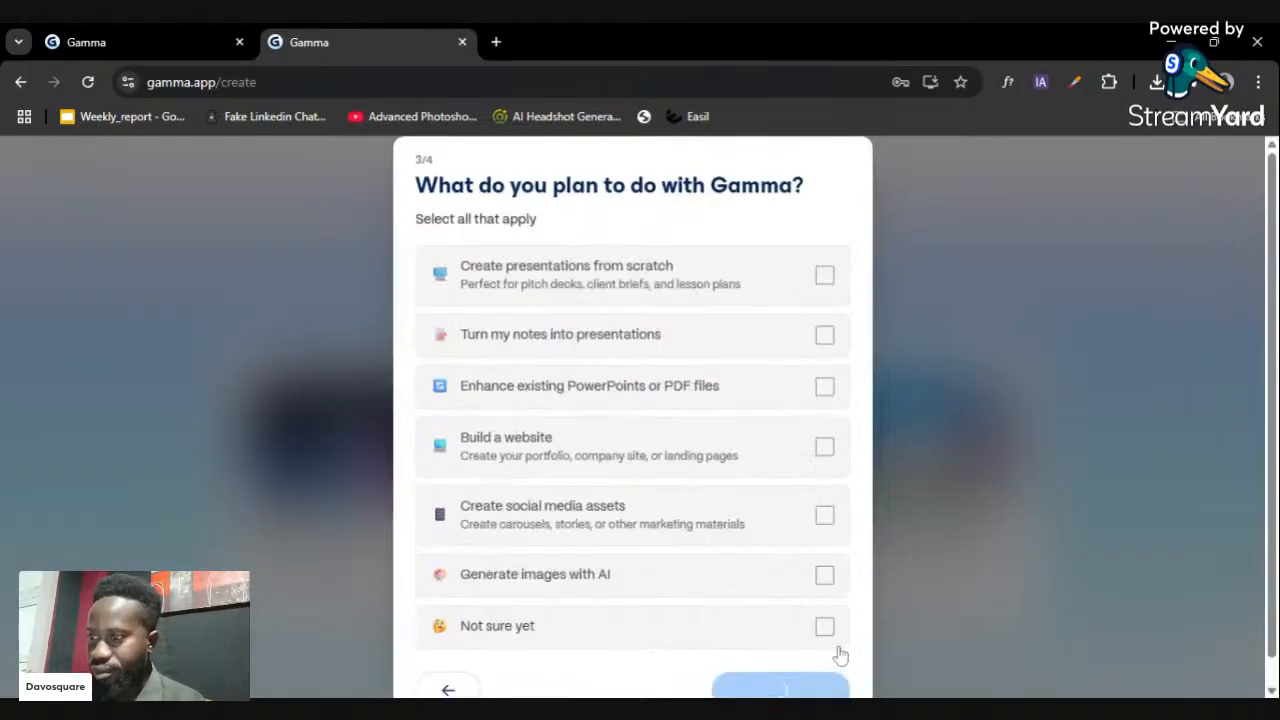
- Tick all six planned uses, from presentations from scratch to AI-generated images
click(760, 287)
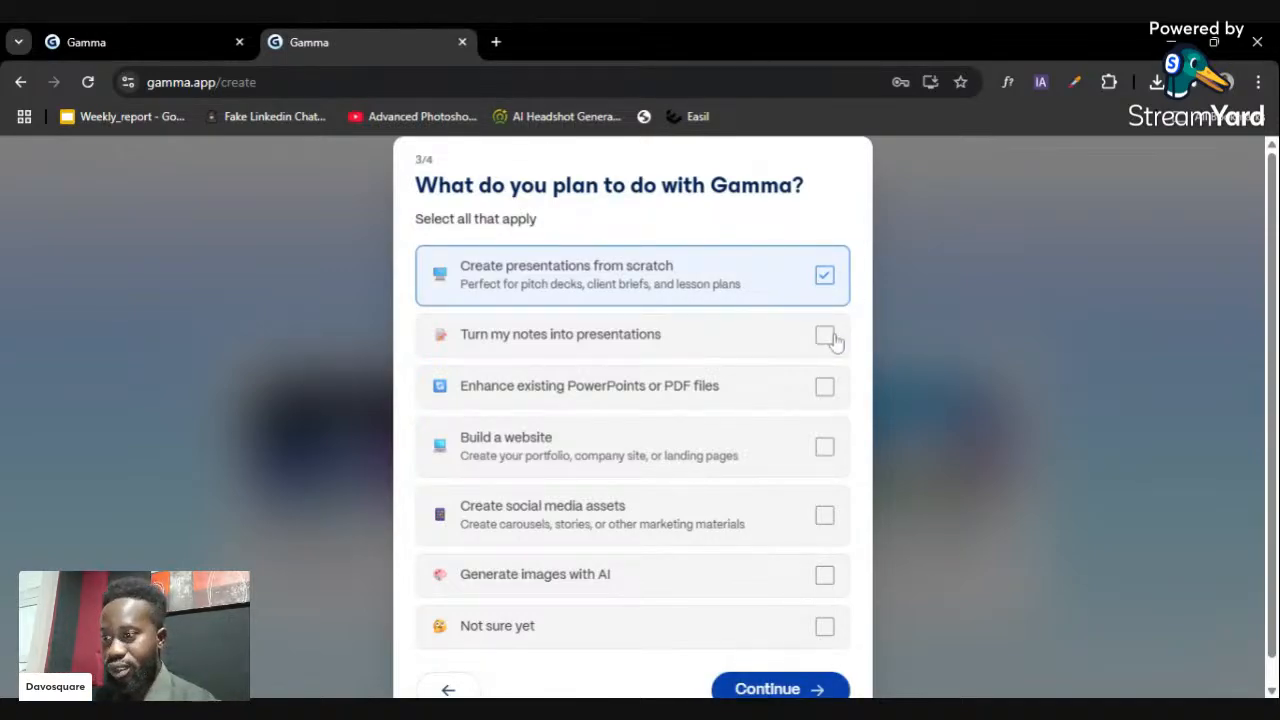
click(826, 336)
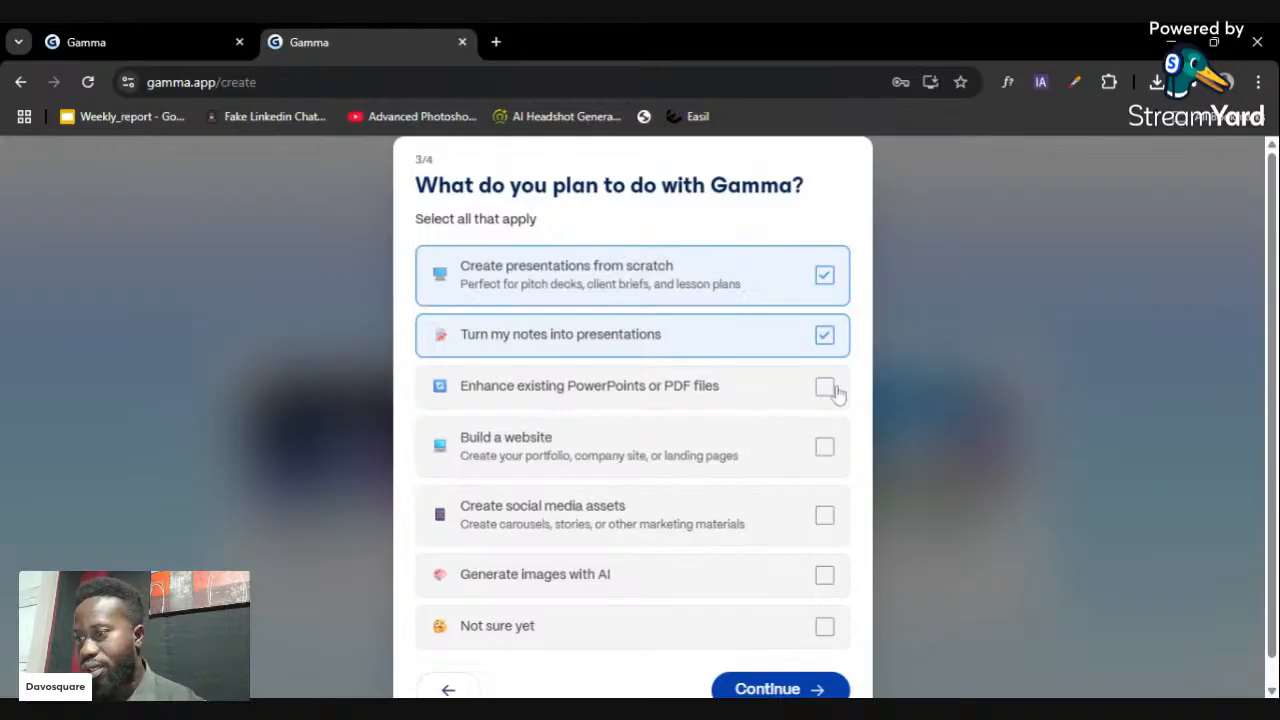
click(826, 388)
click(826, 447)
click(826, 515)
click(826, 575)
double_click(828, 628)
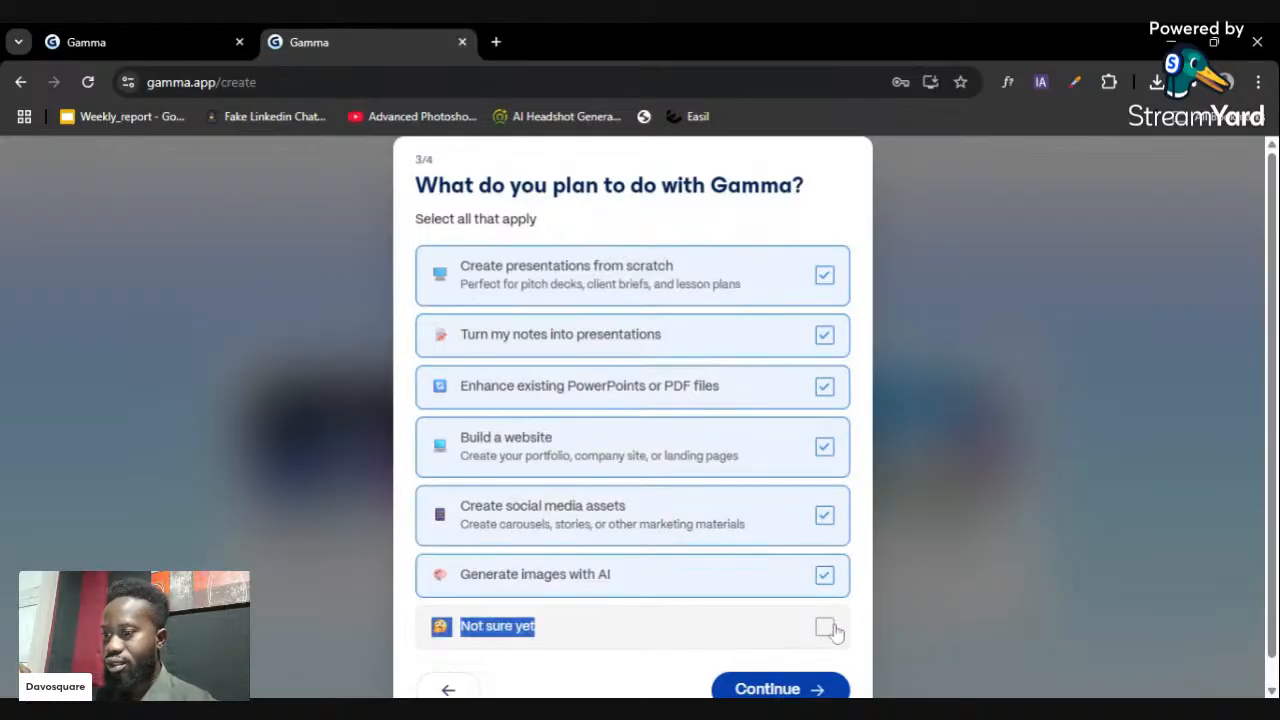
click(832, 689)
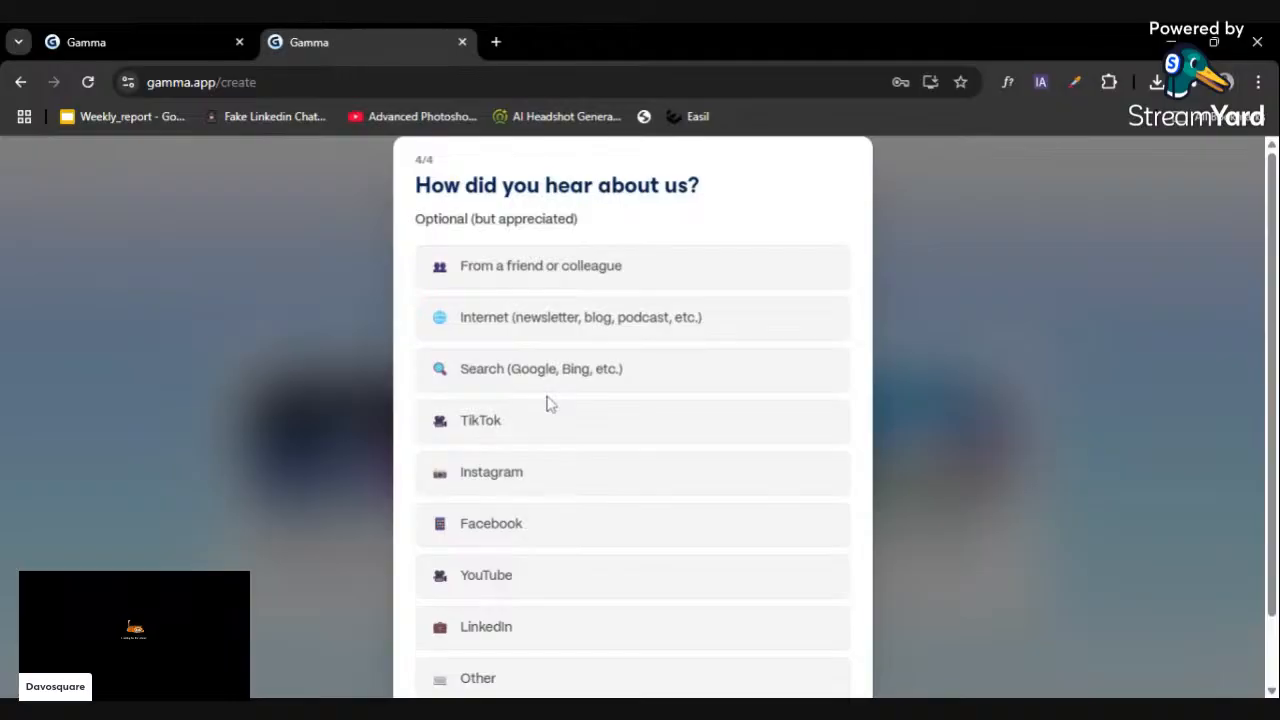
- Choose LinkedIn as how you heard about Gamma, then decline marketing e-mails
scroll(558, 527, down, 1)
click(543, 540)
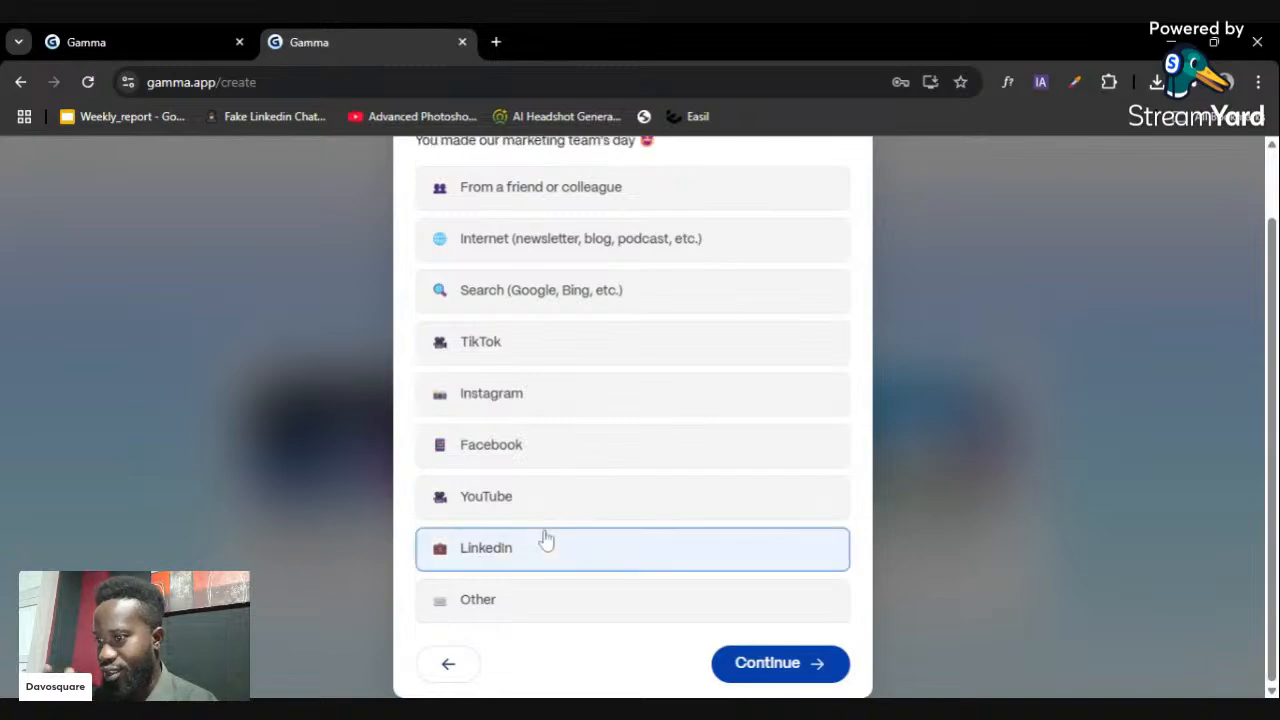
click(810, 663)
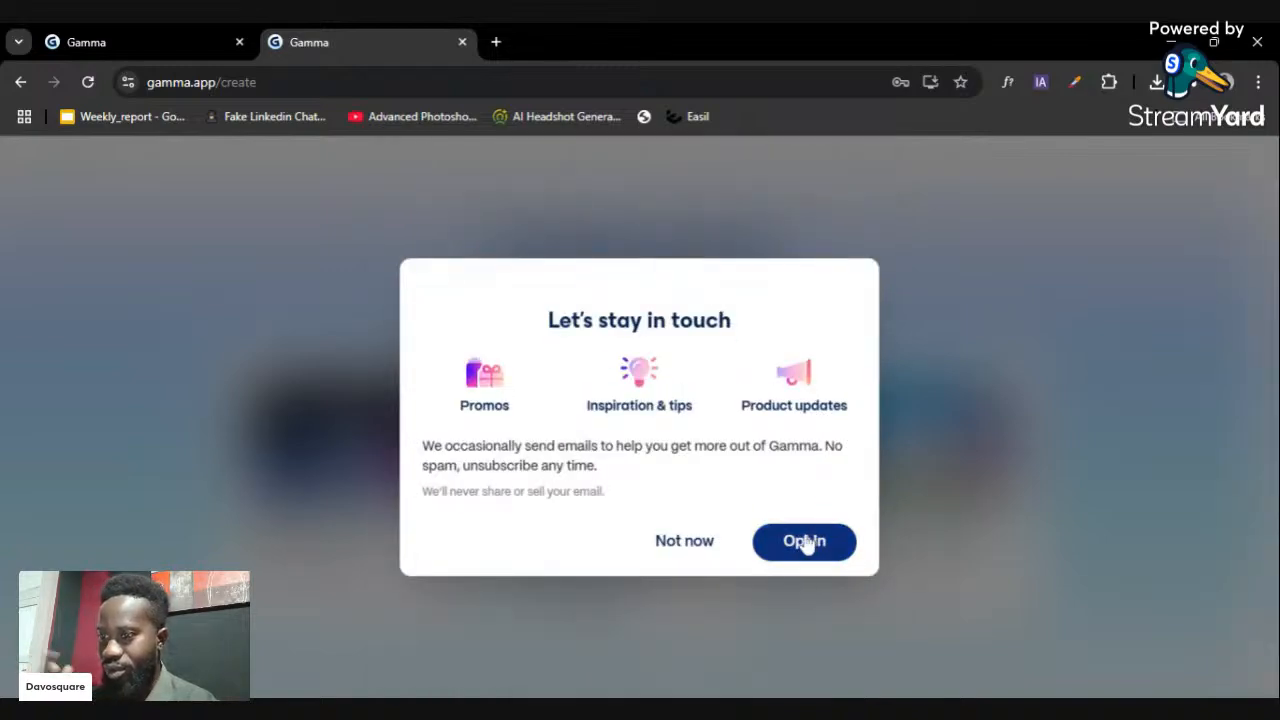
click(706, 545)
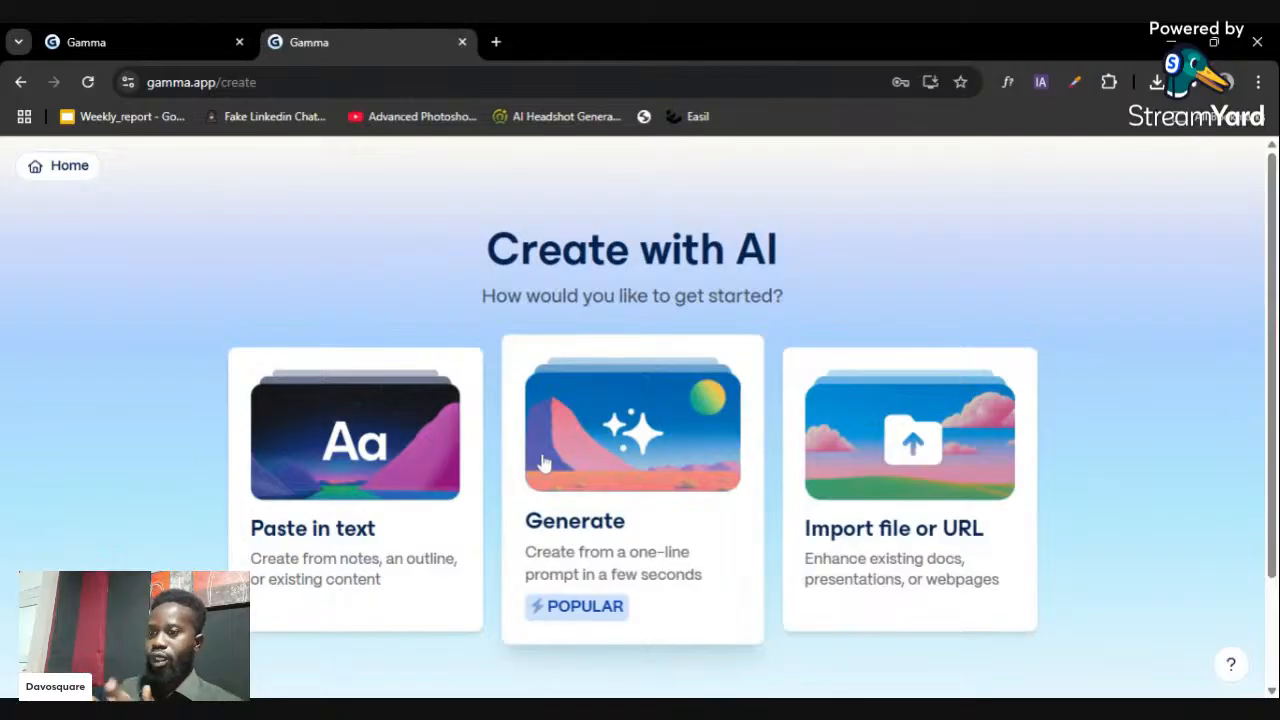
scroll(560, 410, down, 2)
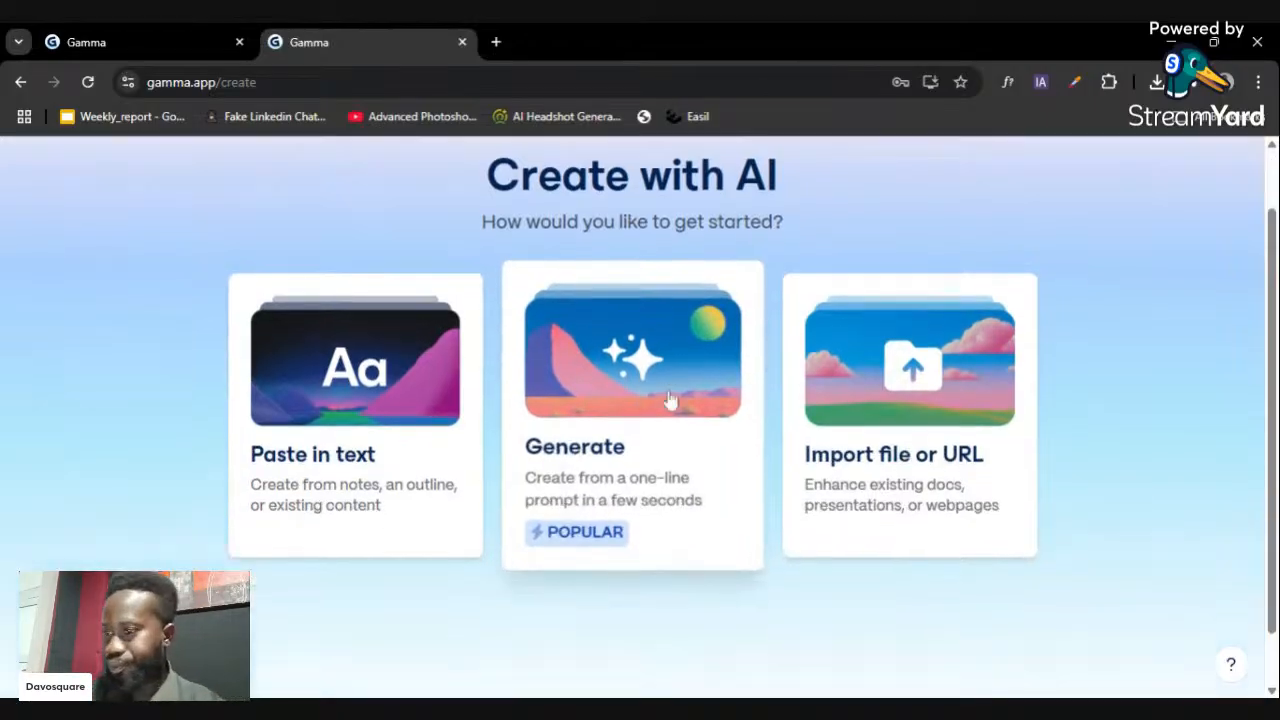
scroll(663, 390, up, 2)
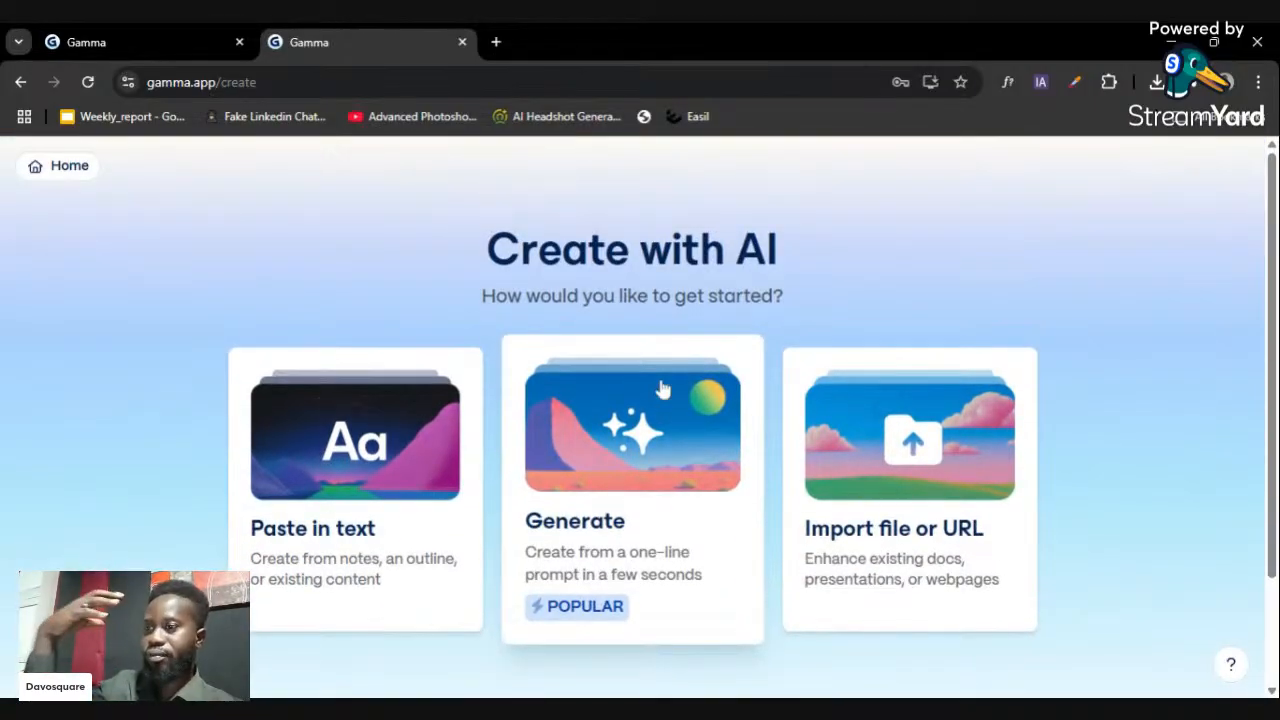
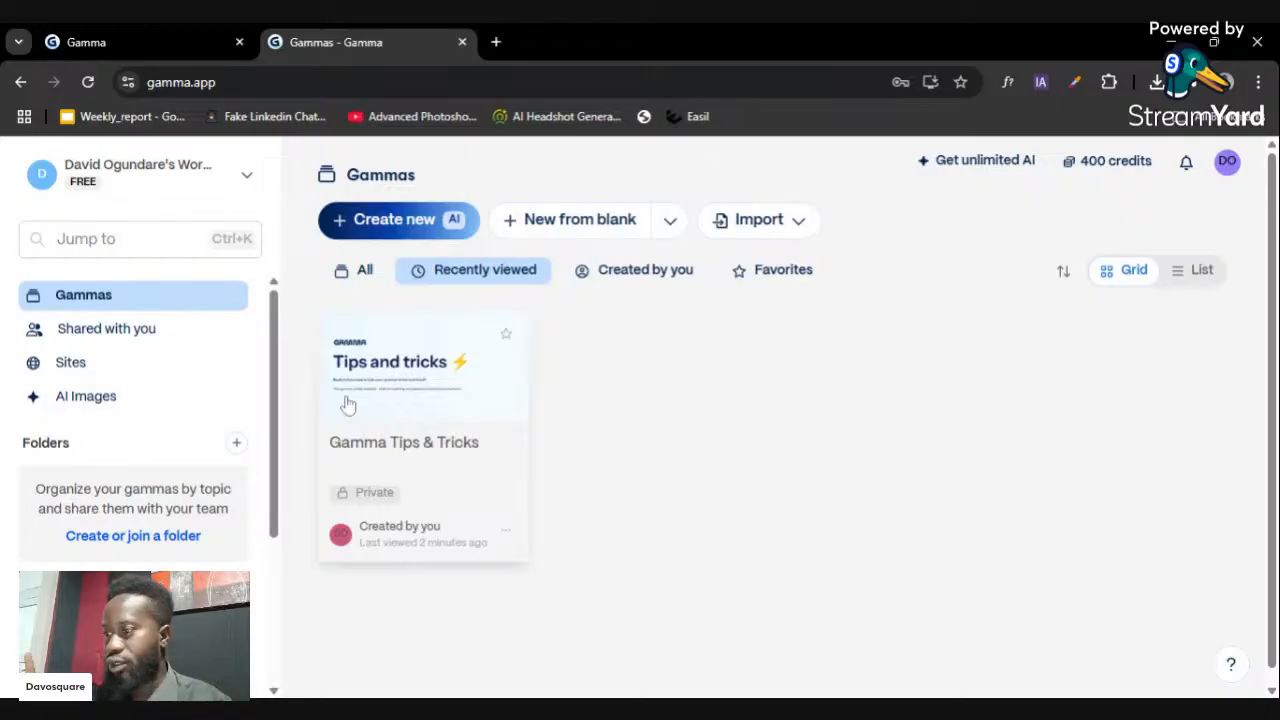
- Browse the Shared with you, Sites and AI Images sections of the workspace
scroll(194, 516, down, 3)
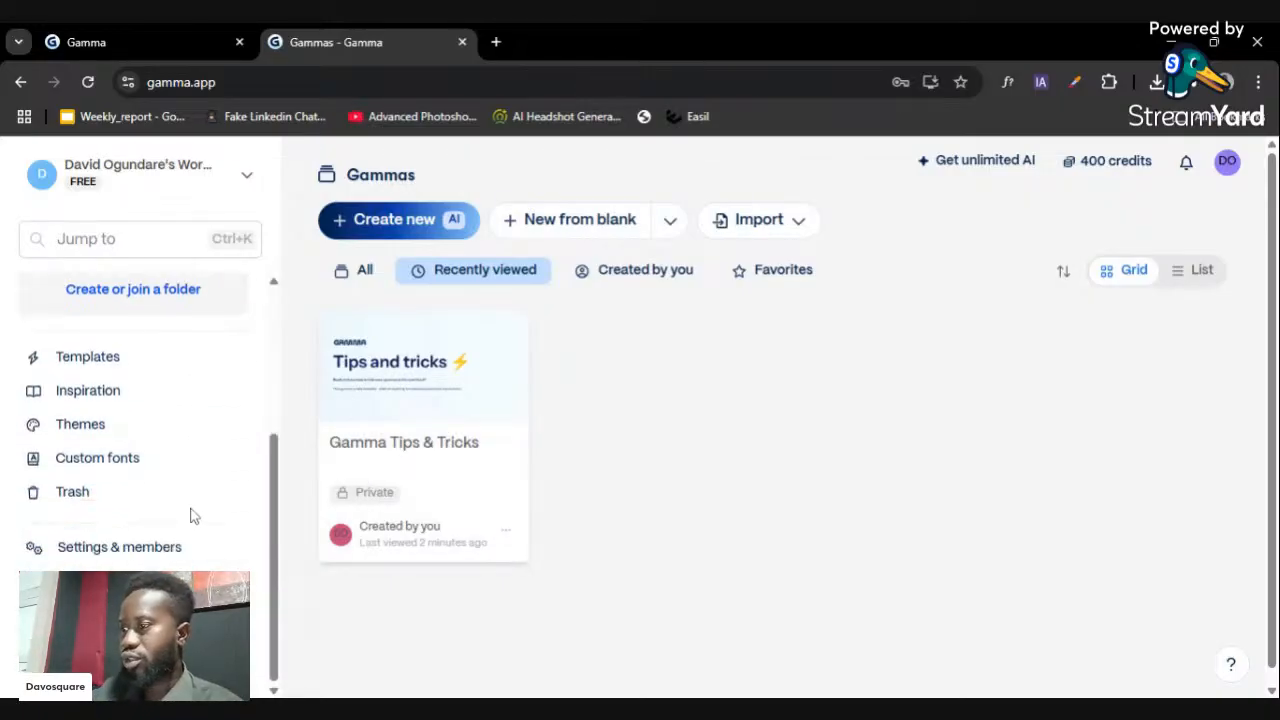
scroll(192, 515, up, 2)
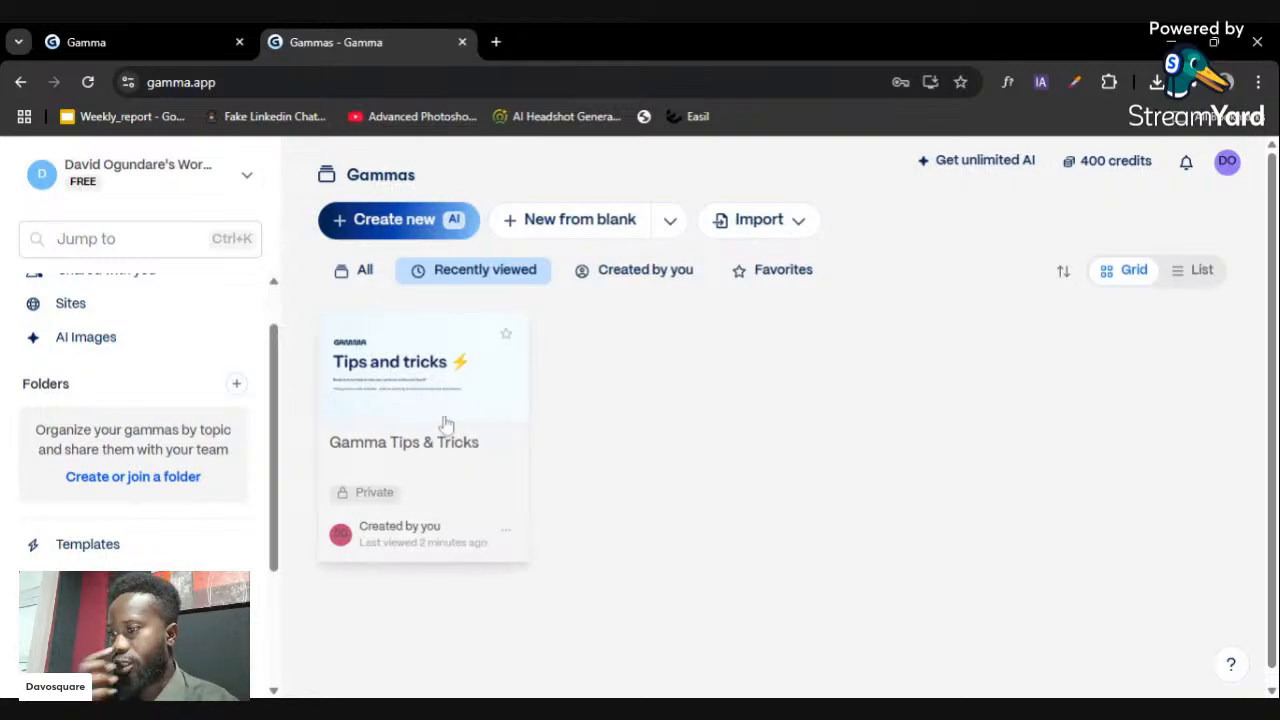
scroll(436, 384, down, 1)
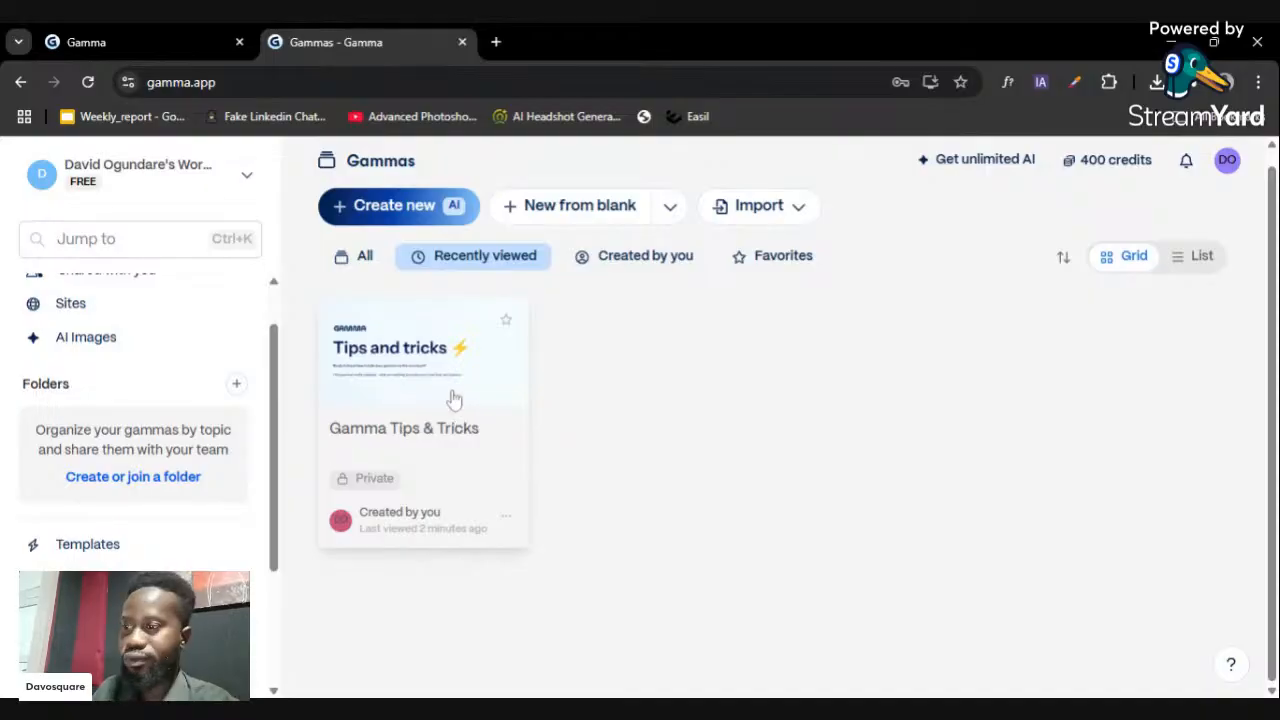
scroll(160, 340, up, 2)
click(143, 331)
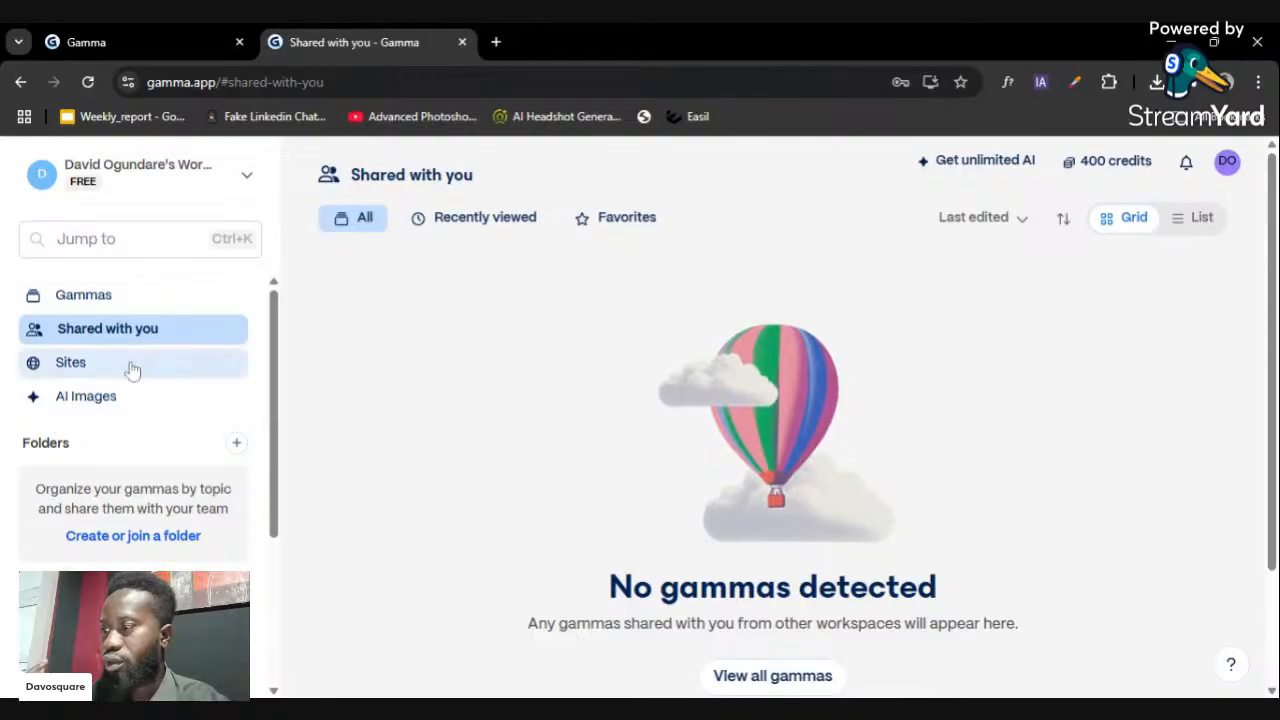
click(130, 367)
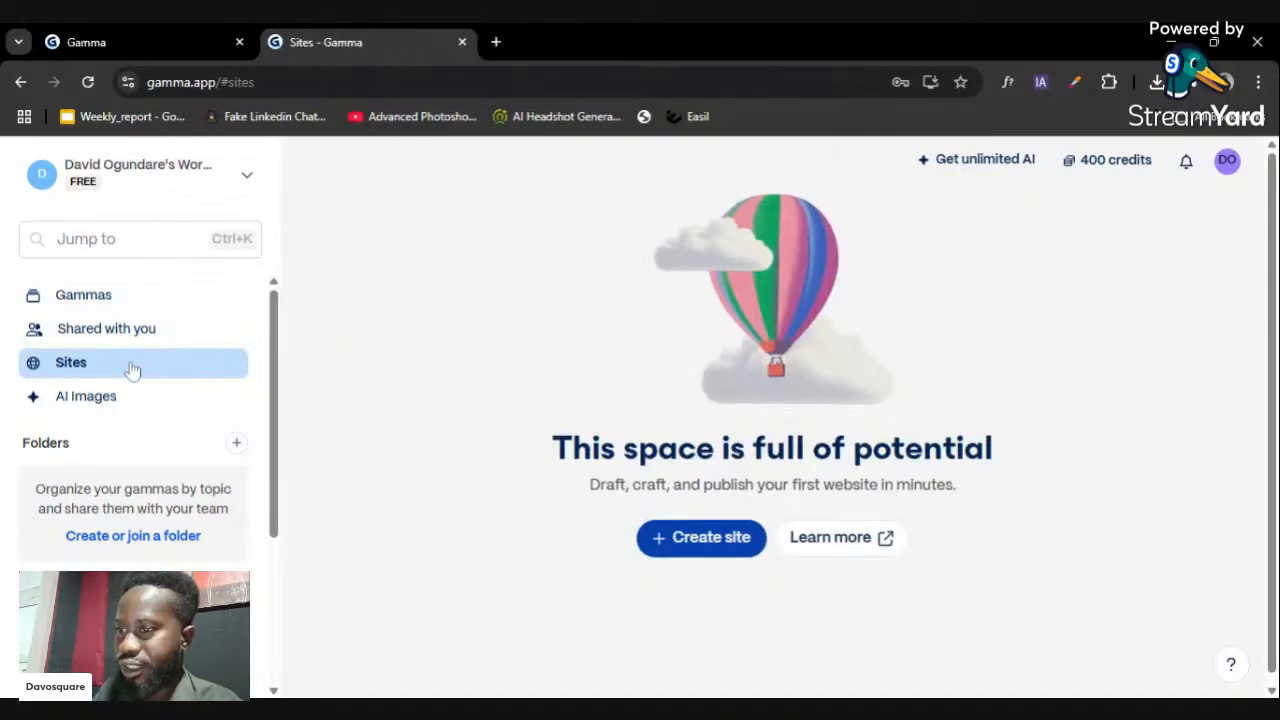
click(133, 394)
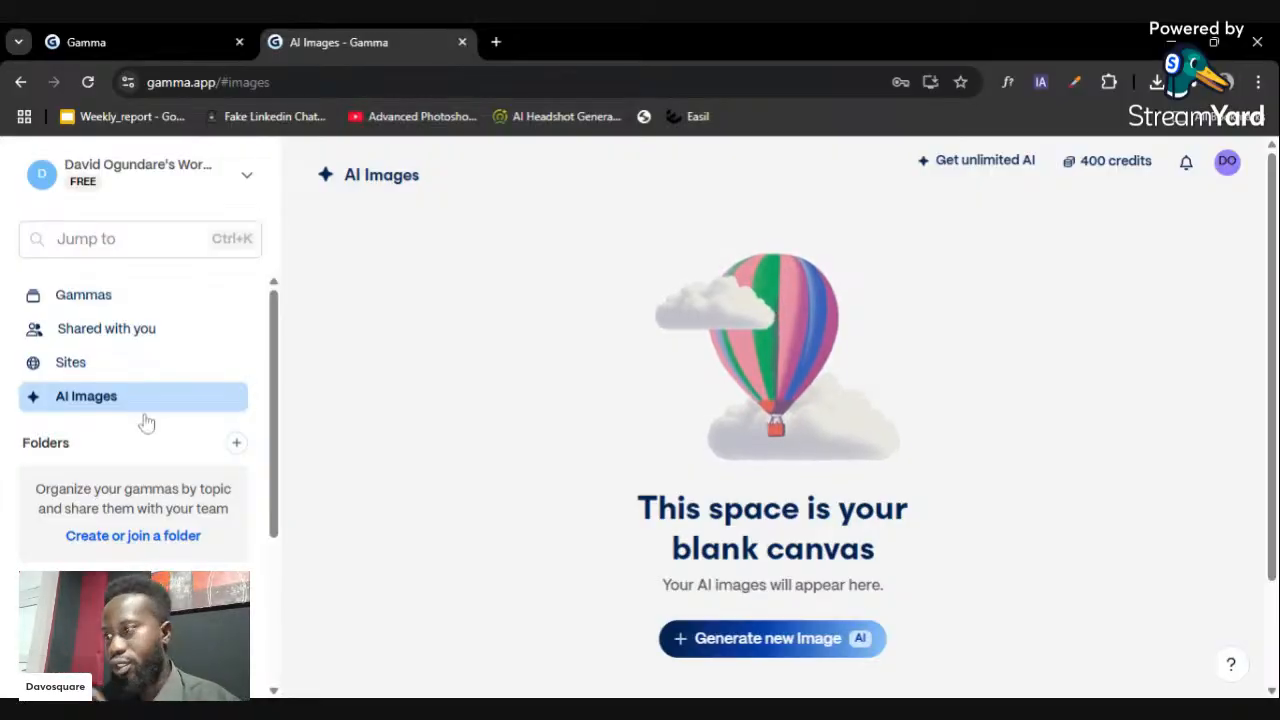
scroll(145, 422, down, 3)
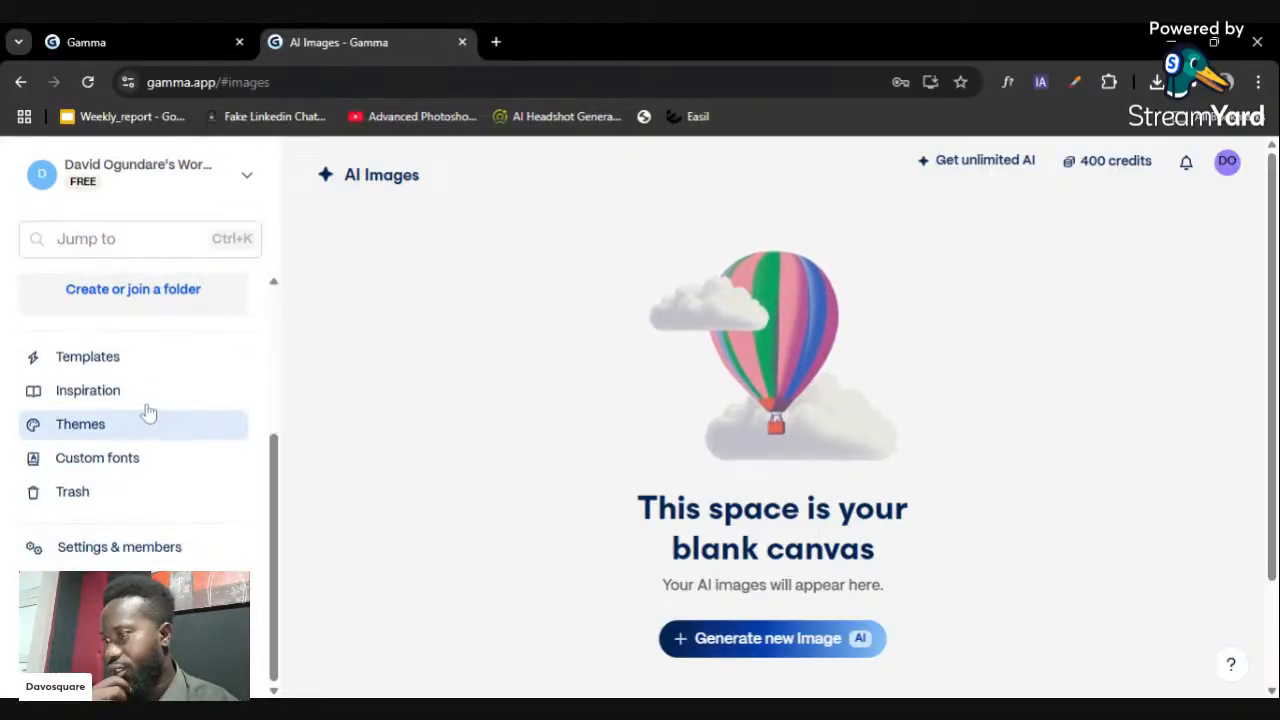
- Look through Templates, Inspiration and Custom fonts, ending on the empty Trash page
click(145, 372)
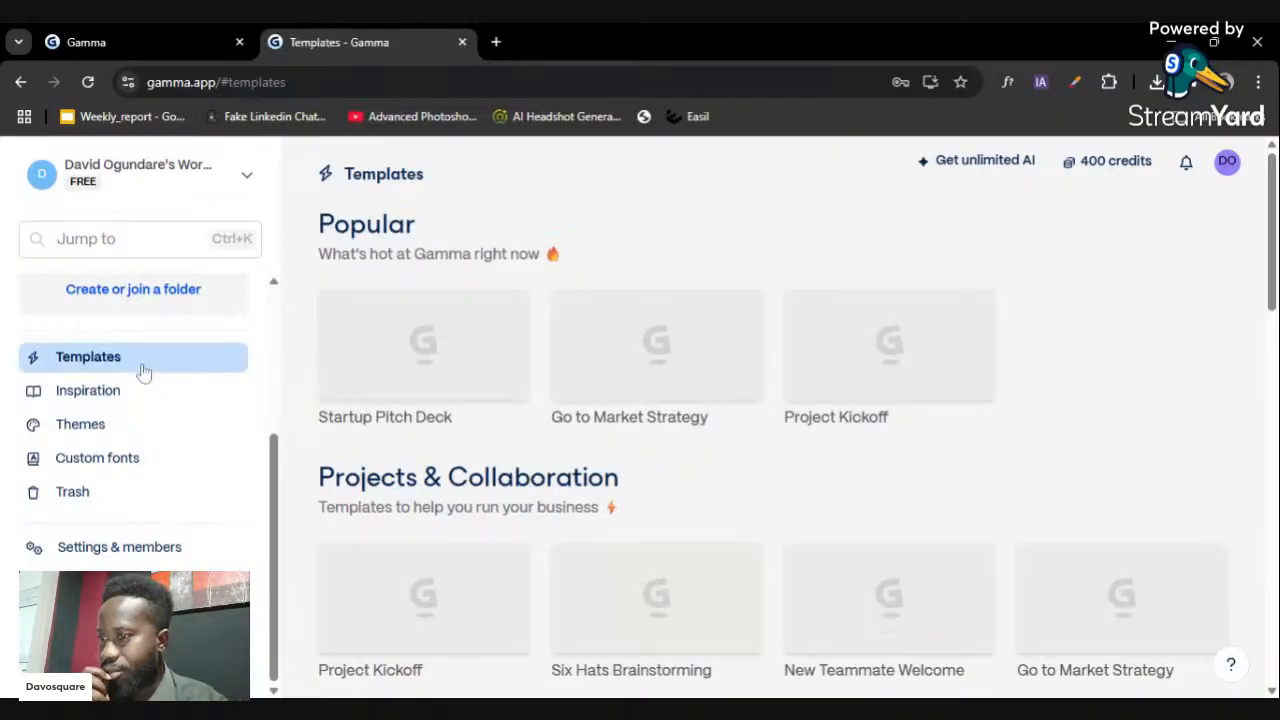
scroll(457, 380, down, 1)
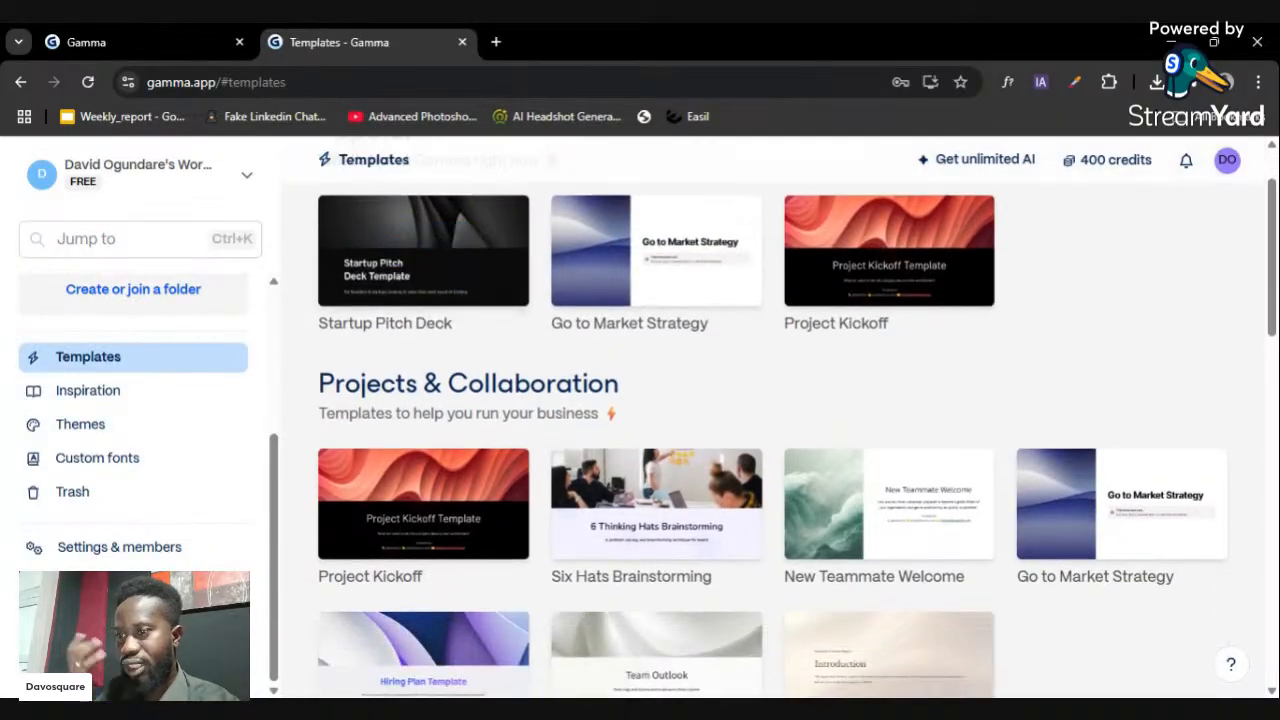
scroll(926, 374, down, 1)
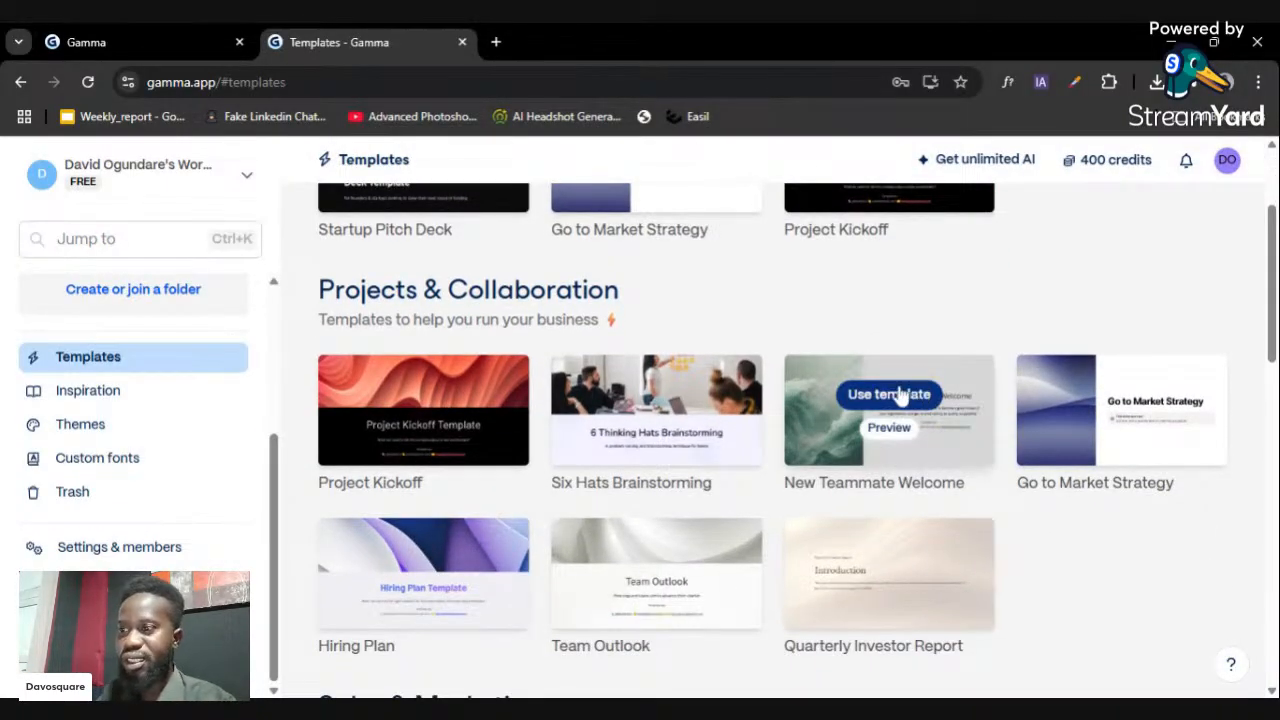
scroll(897, 396, up, 2)
mouse_move(910, 387)
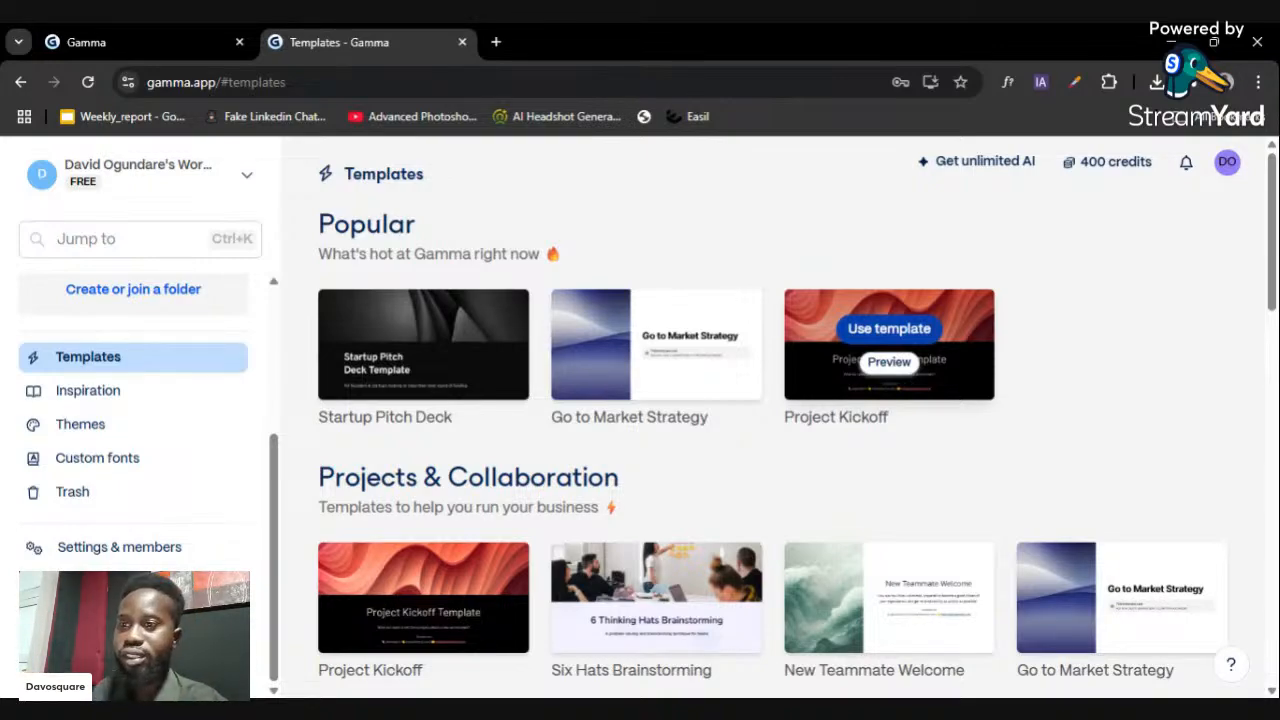
click(146, 395)
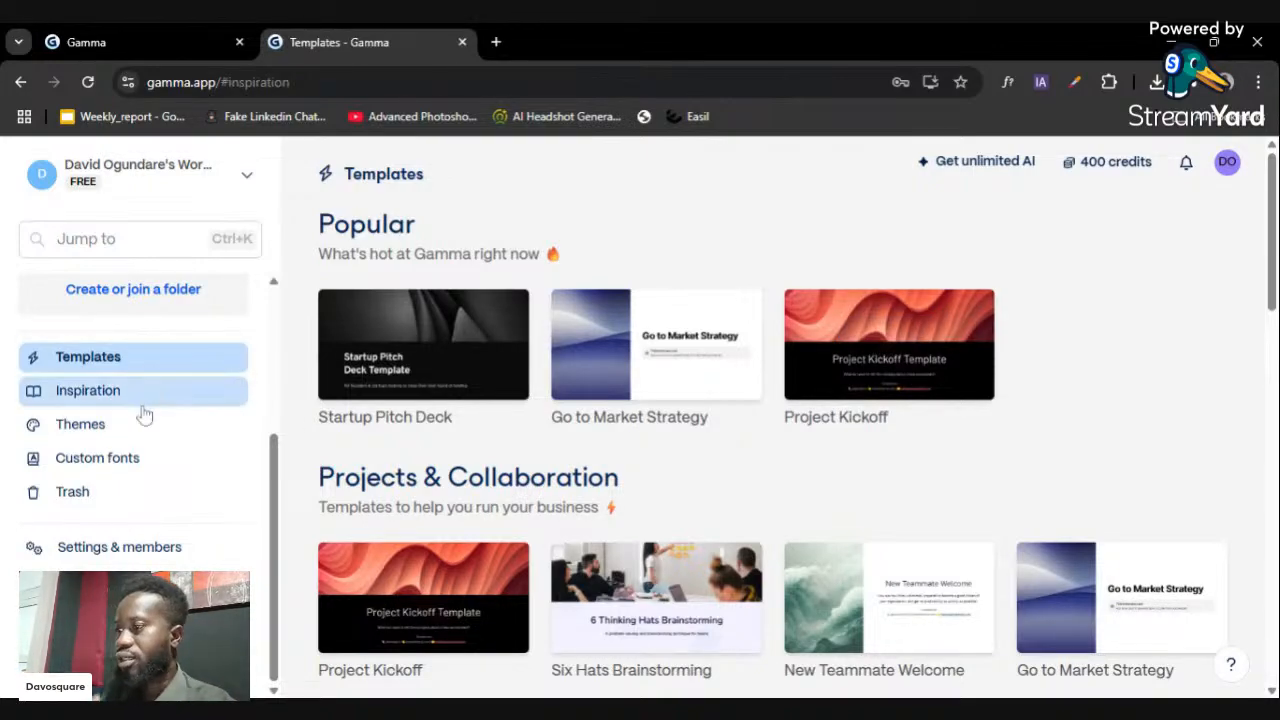
click(129, 458)
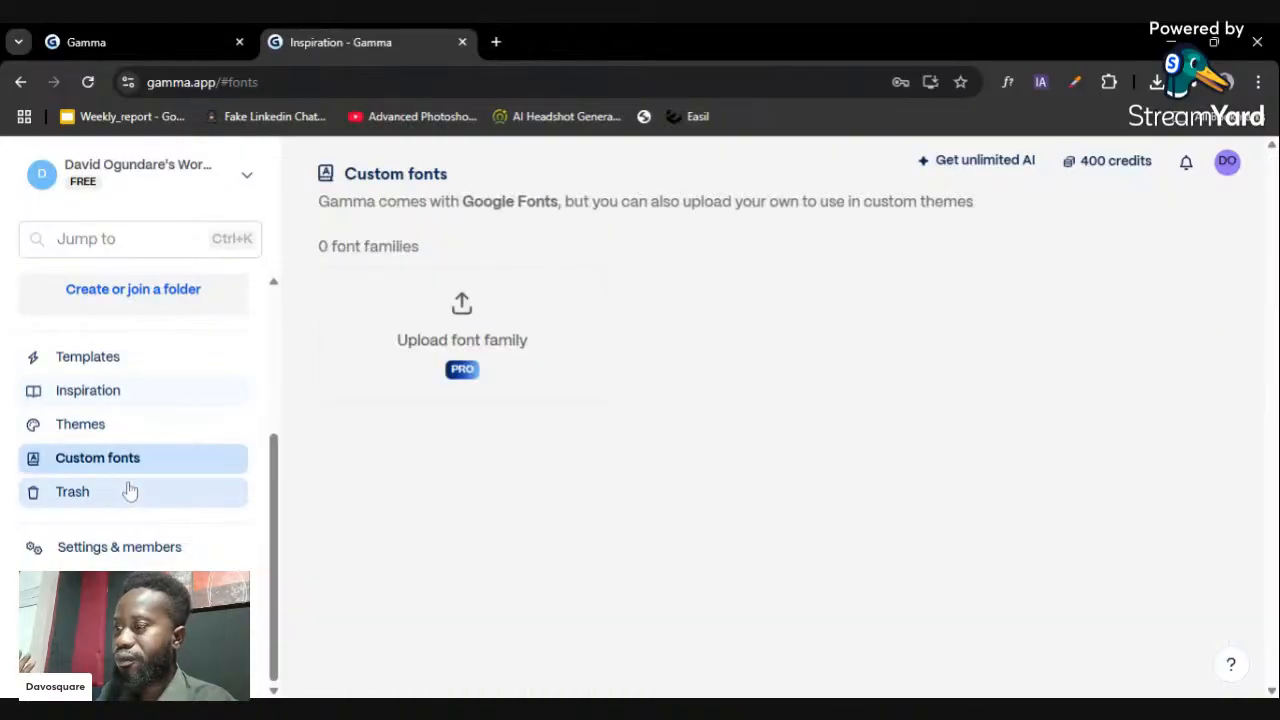
click(138, 494)
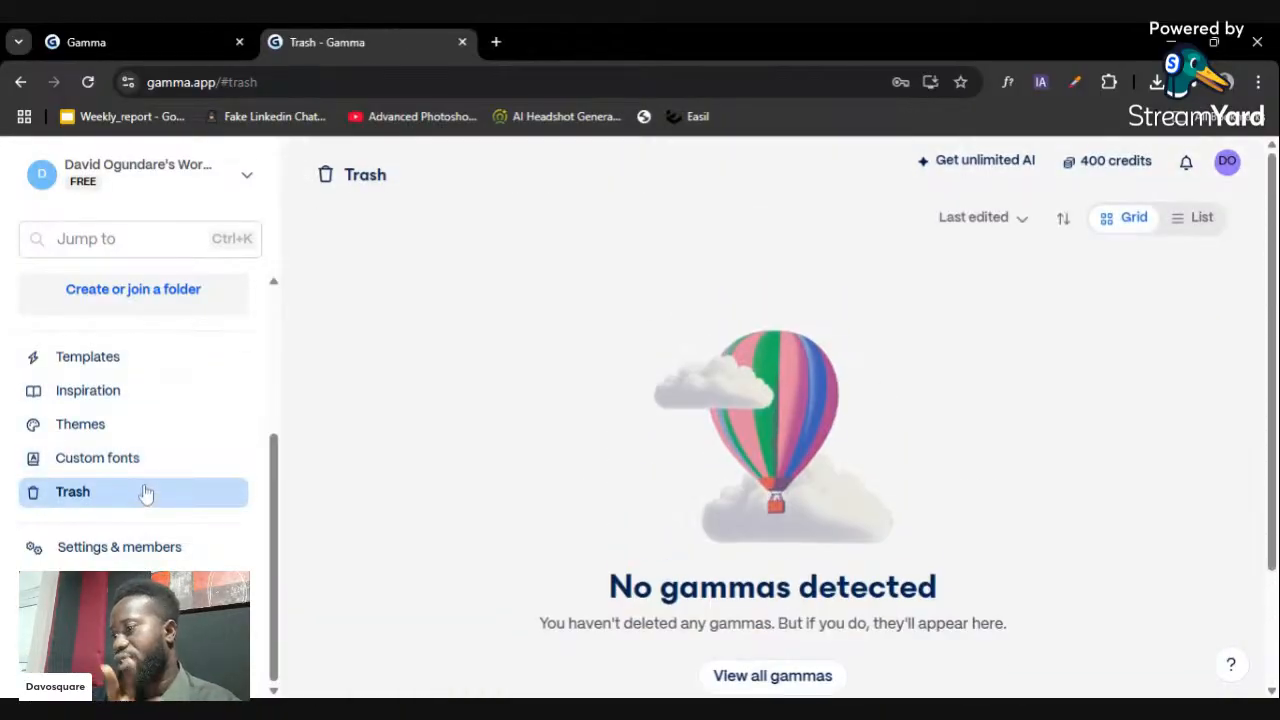
scroll(168, 396, up, 3)
- Return to the Gammas list and glance at the workspace dropdown
click(126, 285)
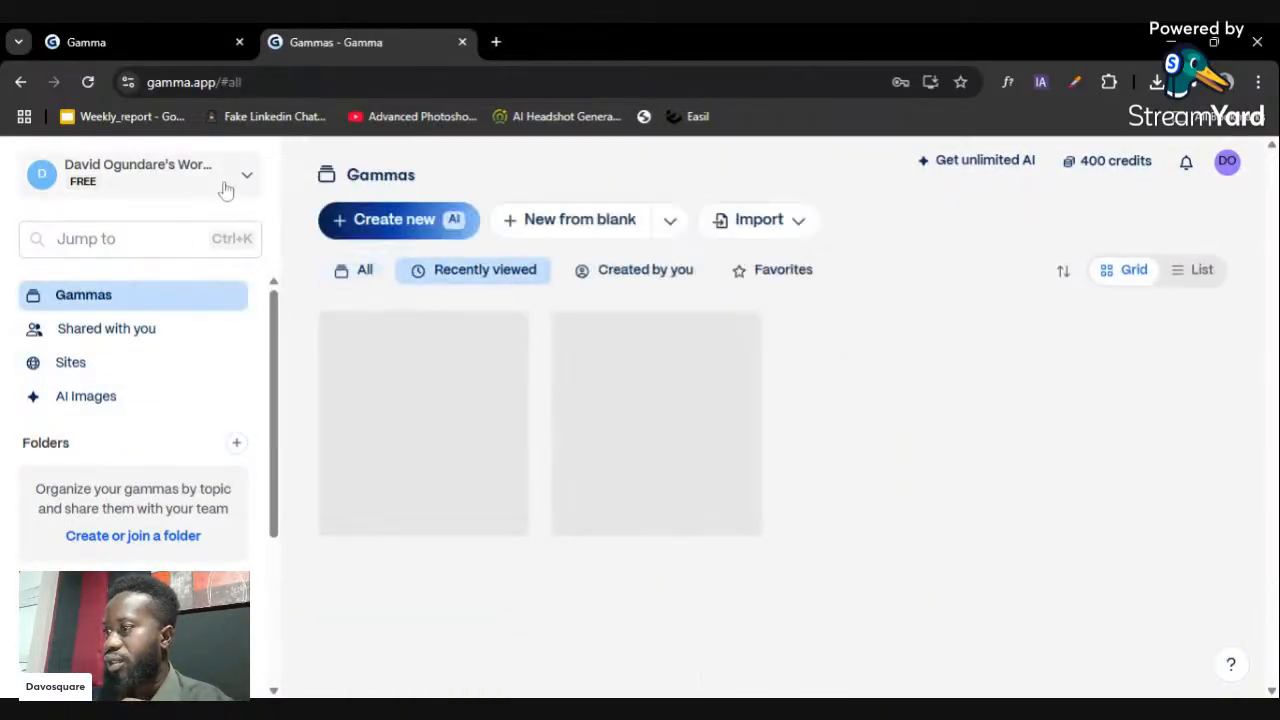
click(240, 180)
click(244, 177)
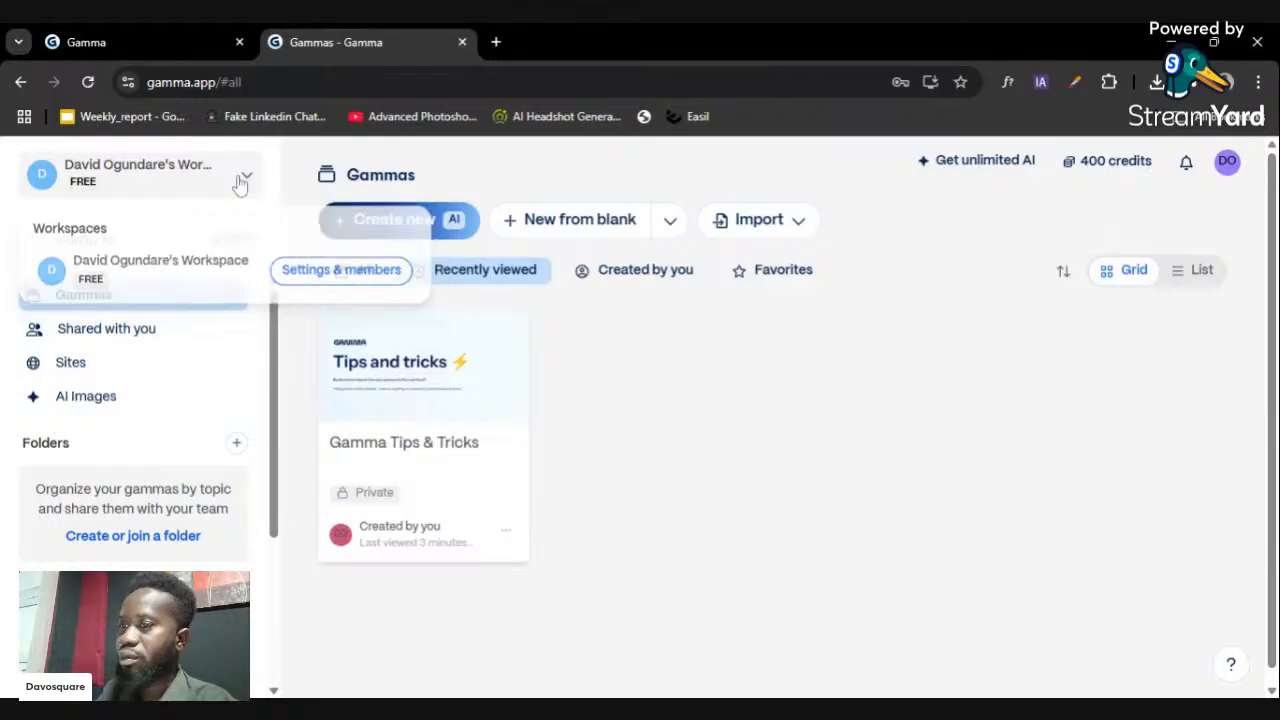
- Review the Plus (US$8) and Pro (US$15) monthly plans, then close the pricing overview
click(1001, 175)
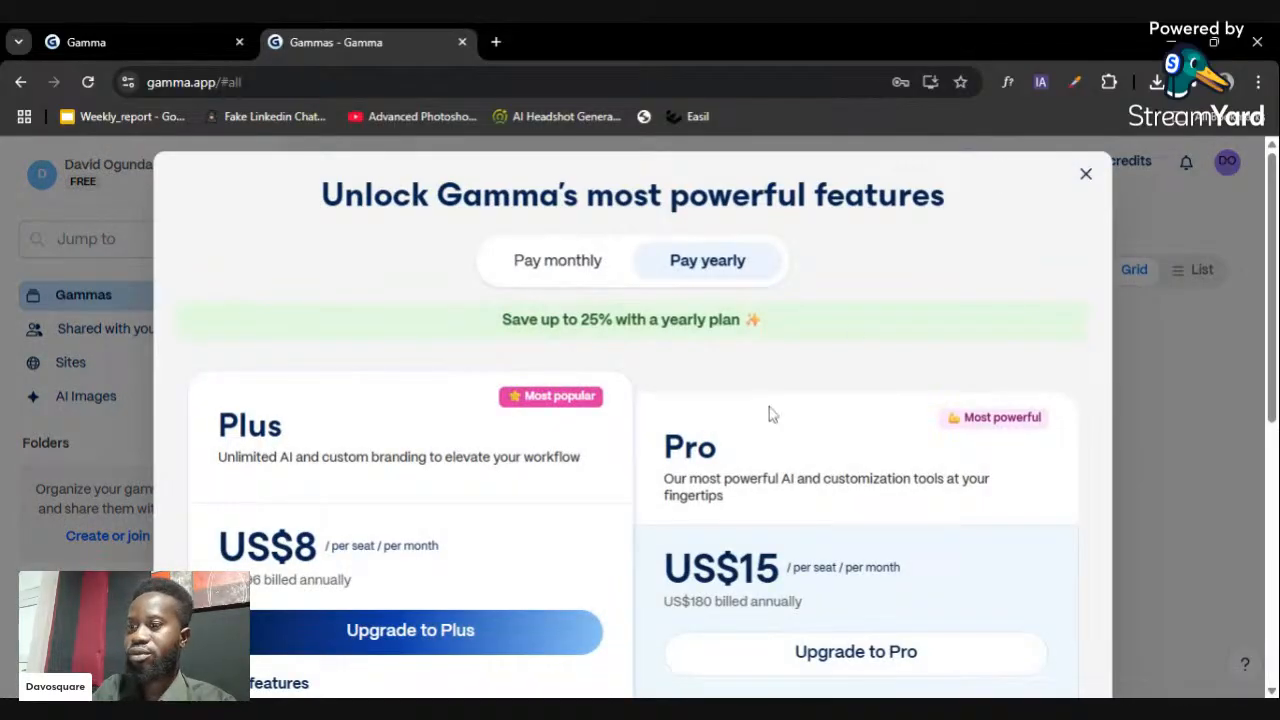
scroll(769, 410, down, 1)
scroll(780, 400, down, 2)
scroll(780, 400, up, 3)
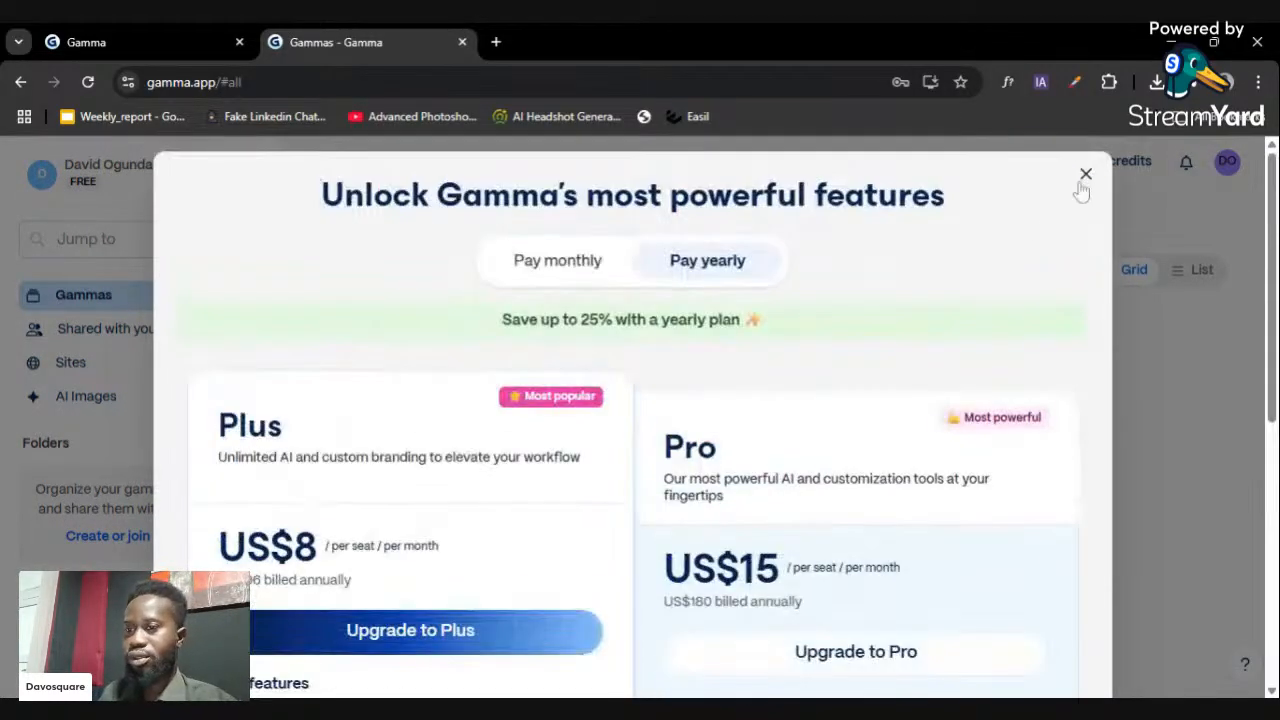
click(1087, 176)
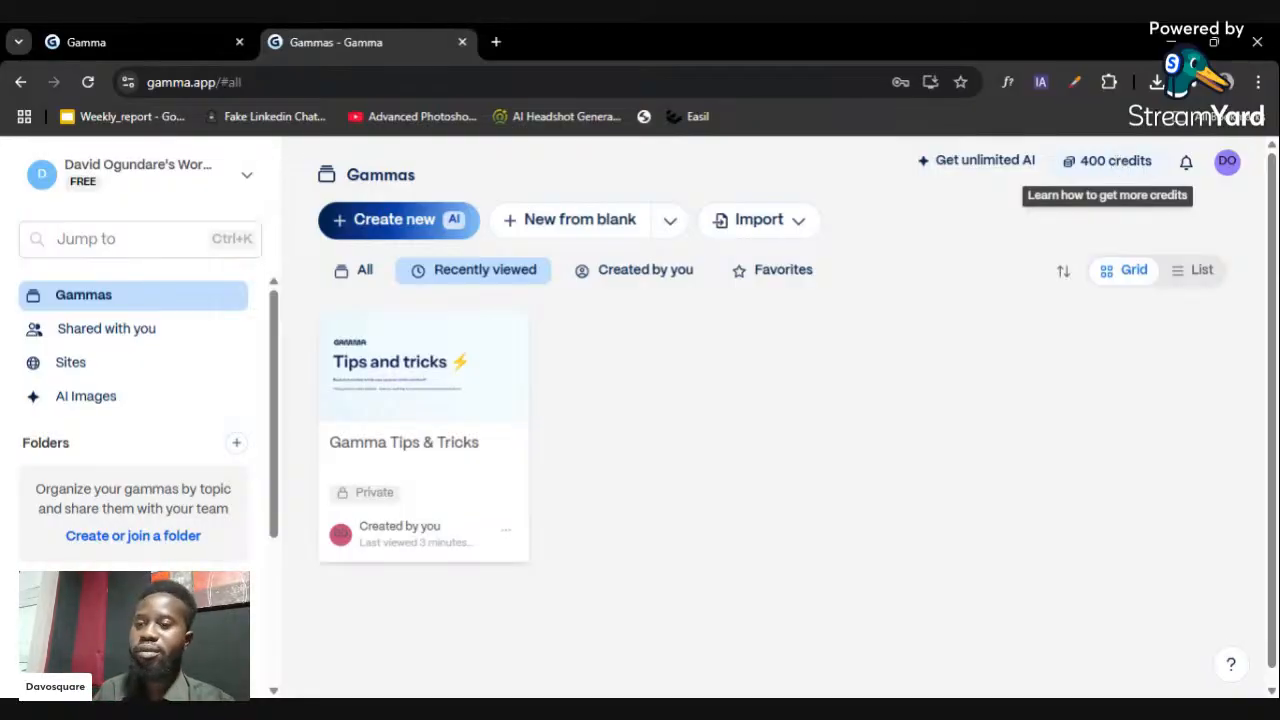
click(1118, 165)
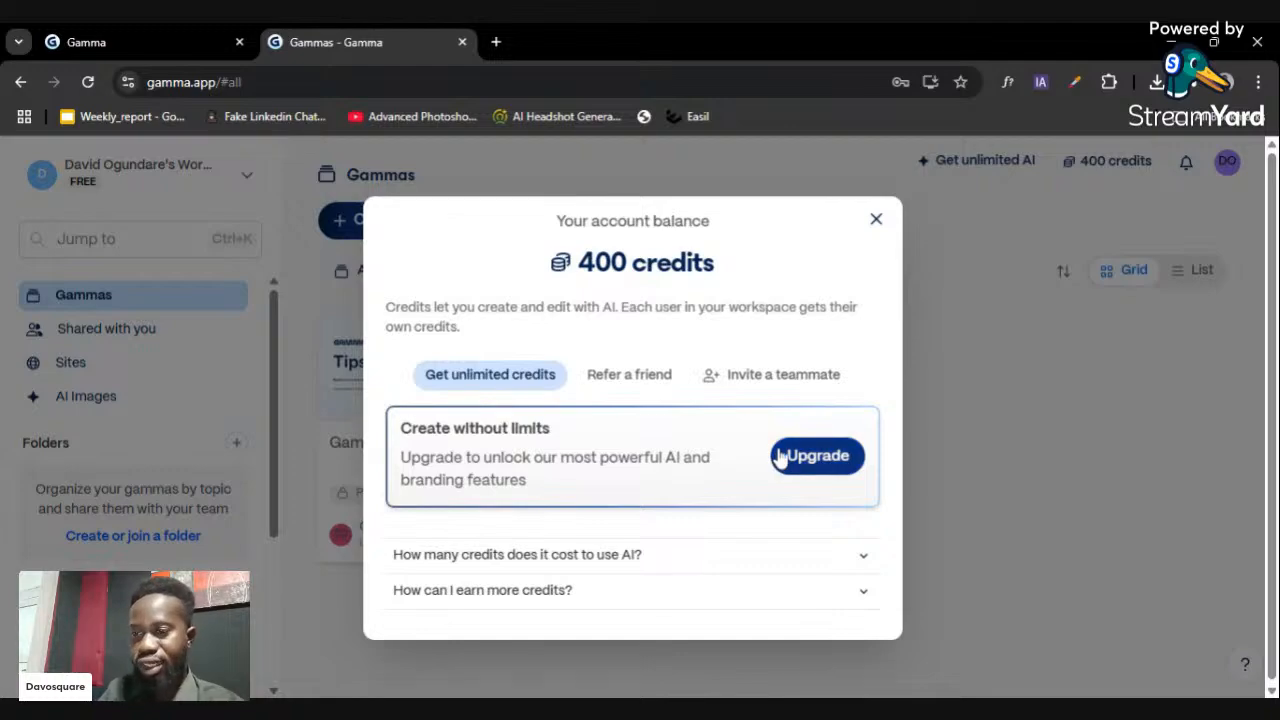
click(630, 375)
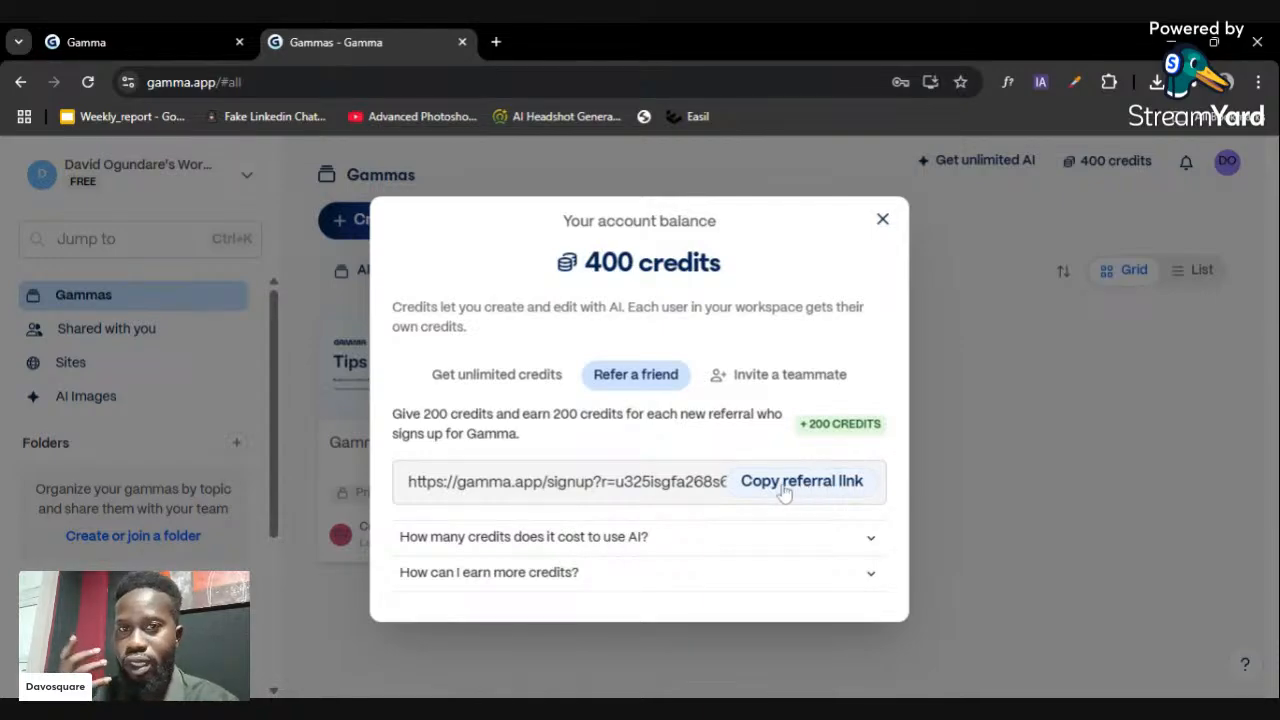
click(804, 380)
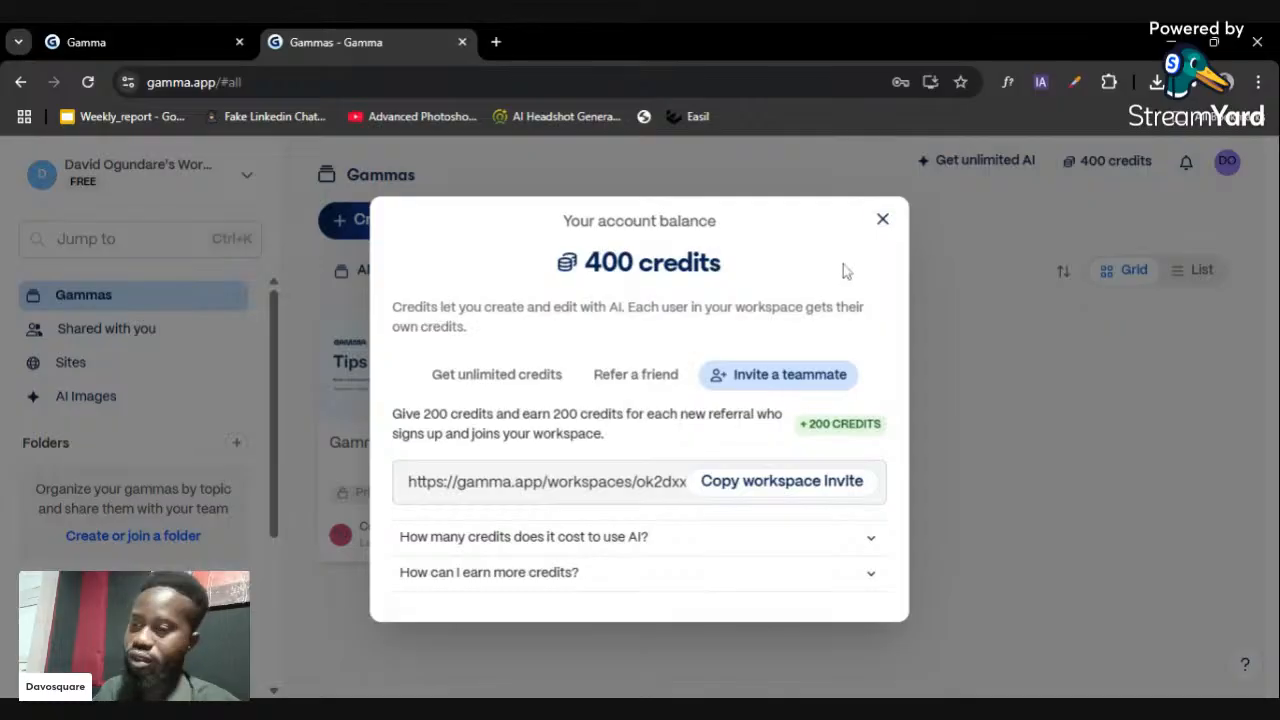
click(883, 218)
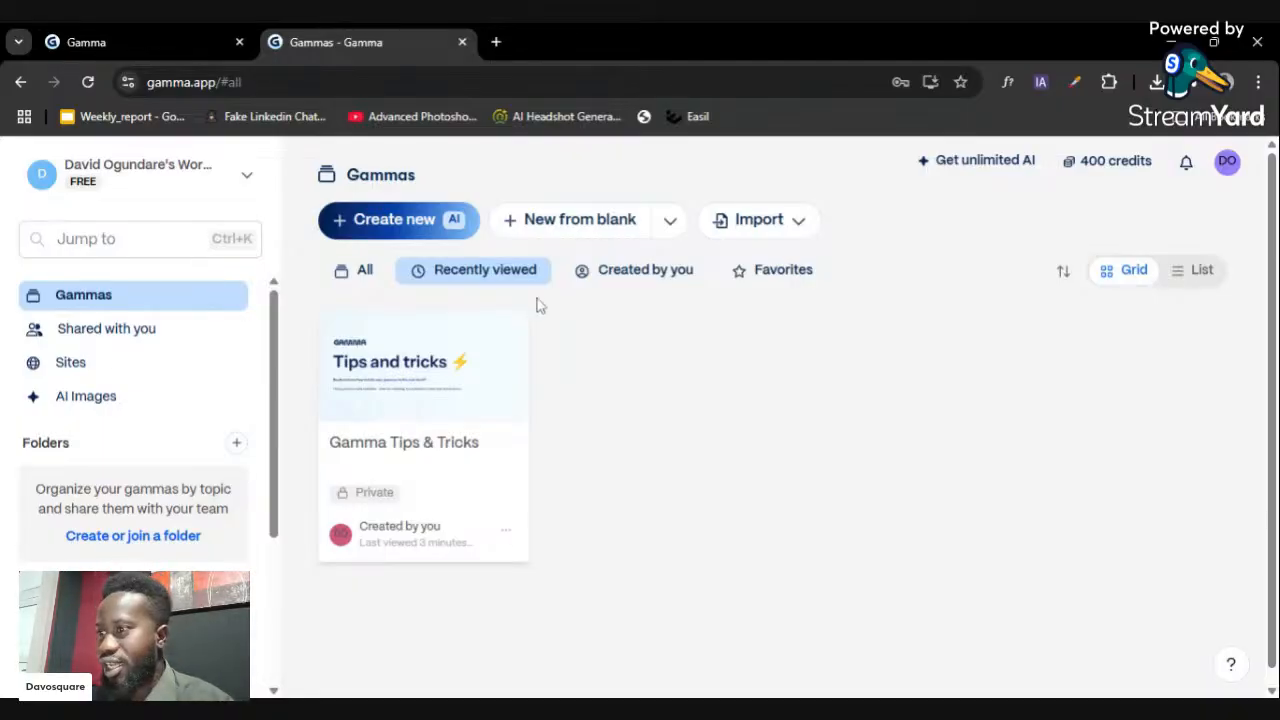
- Peek at the Create with AI screen, then go back to the Gammas dashboard
click(426, 238)
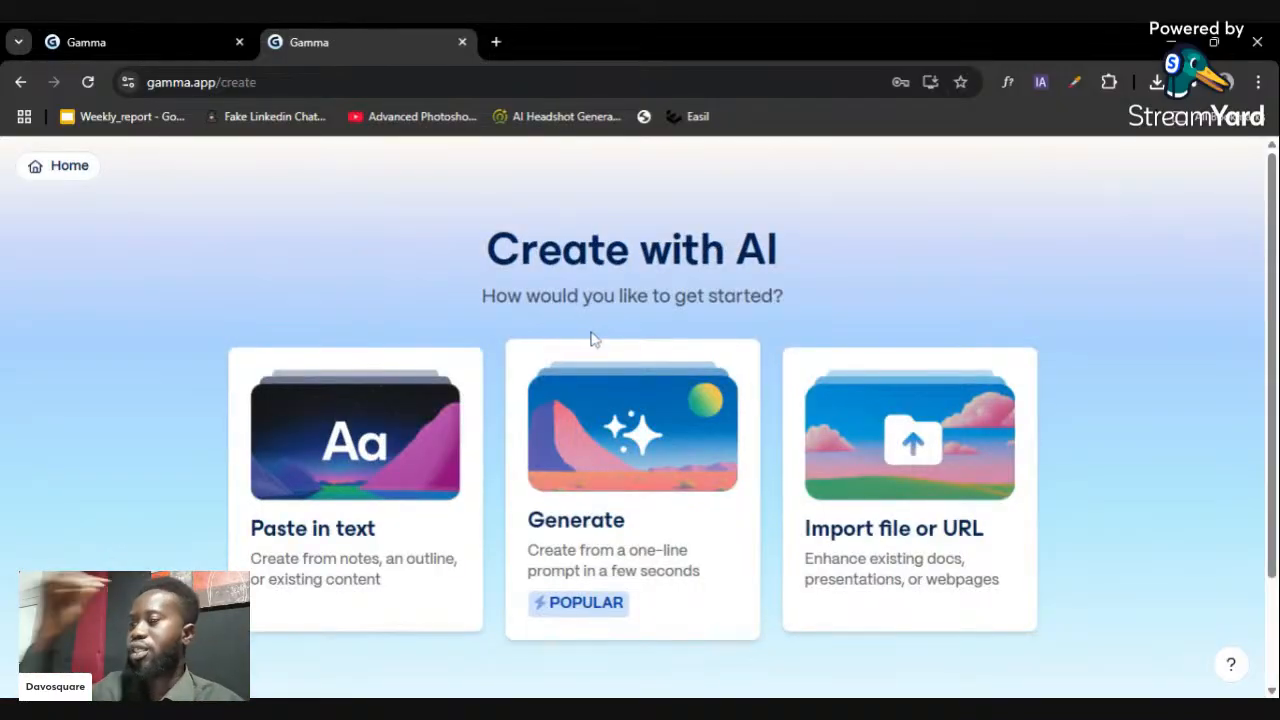
scroll(590, 340, down, 1)
scroll(615, 345, up, 1)
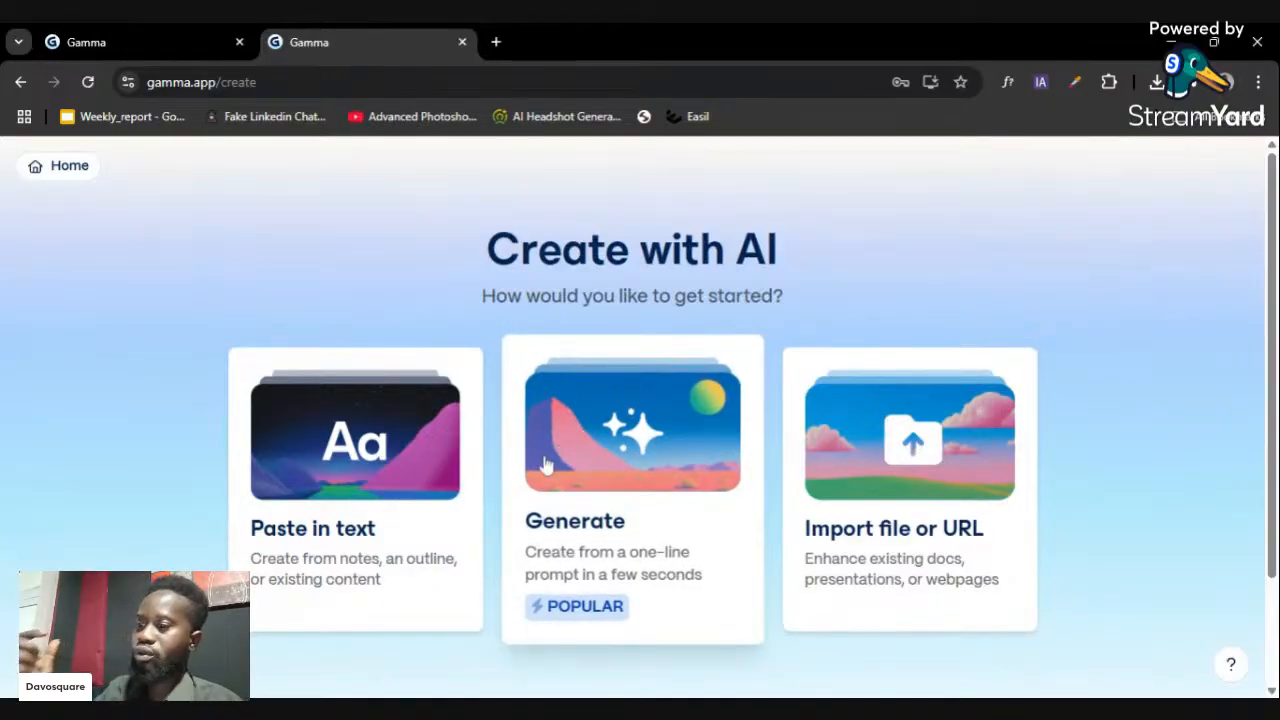
click(20, 82)
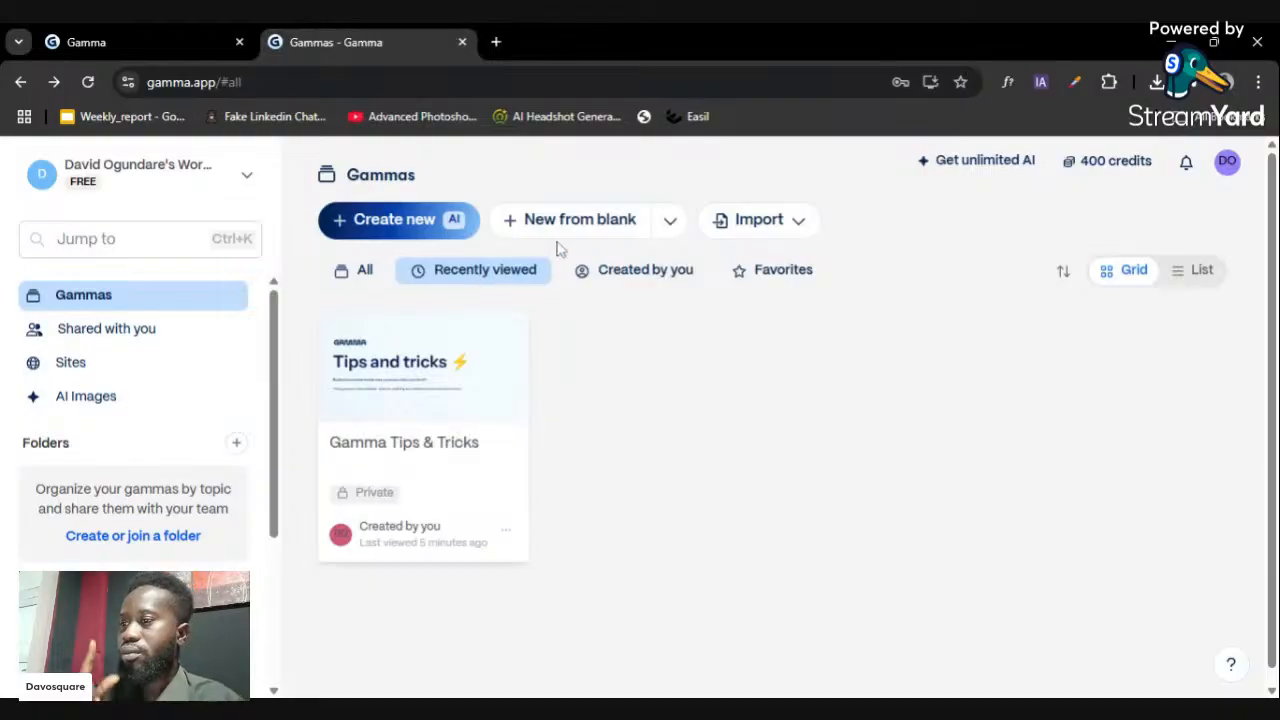
- Check the blank-layout and Import options, then open the Create with AI screen
click(674, 228)
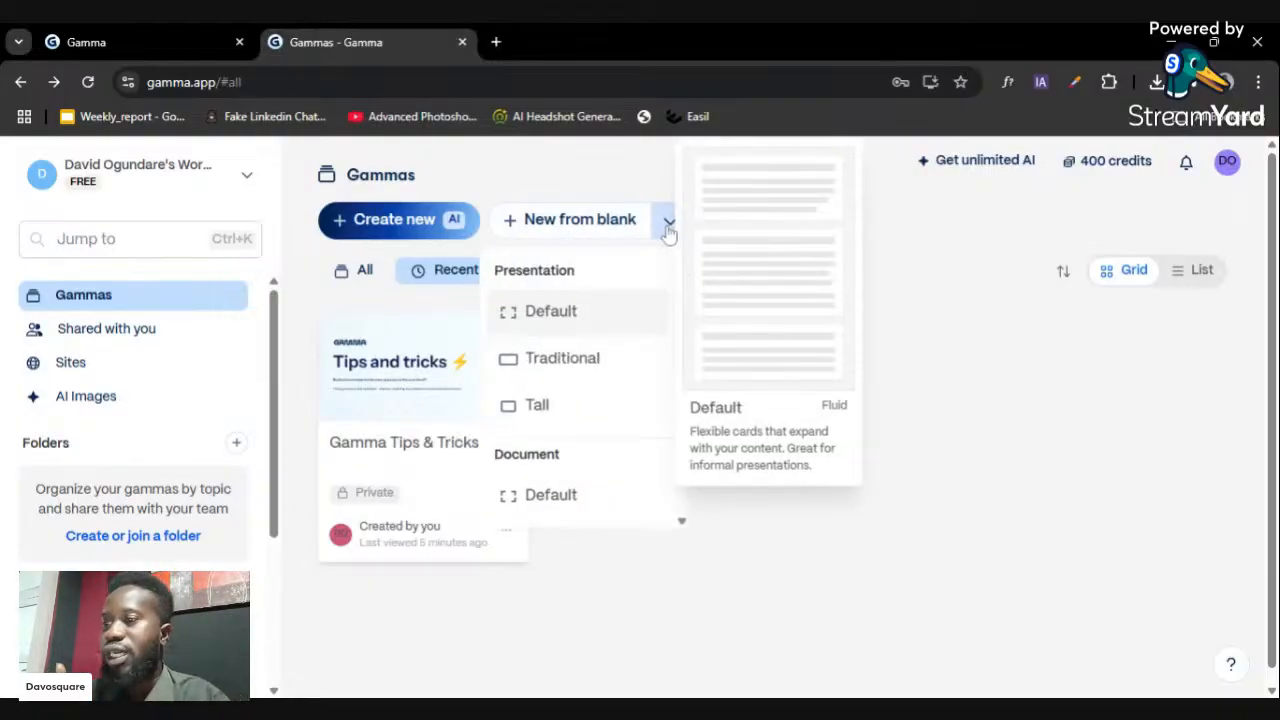
click(624, 184)
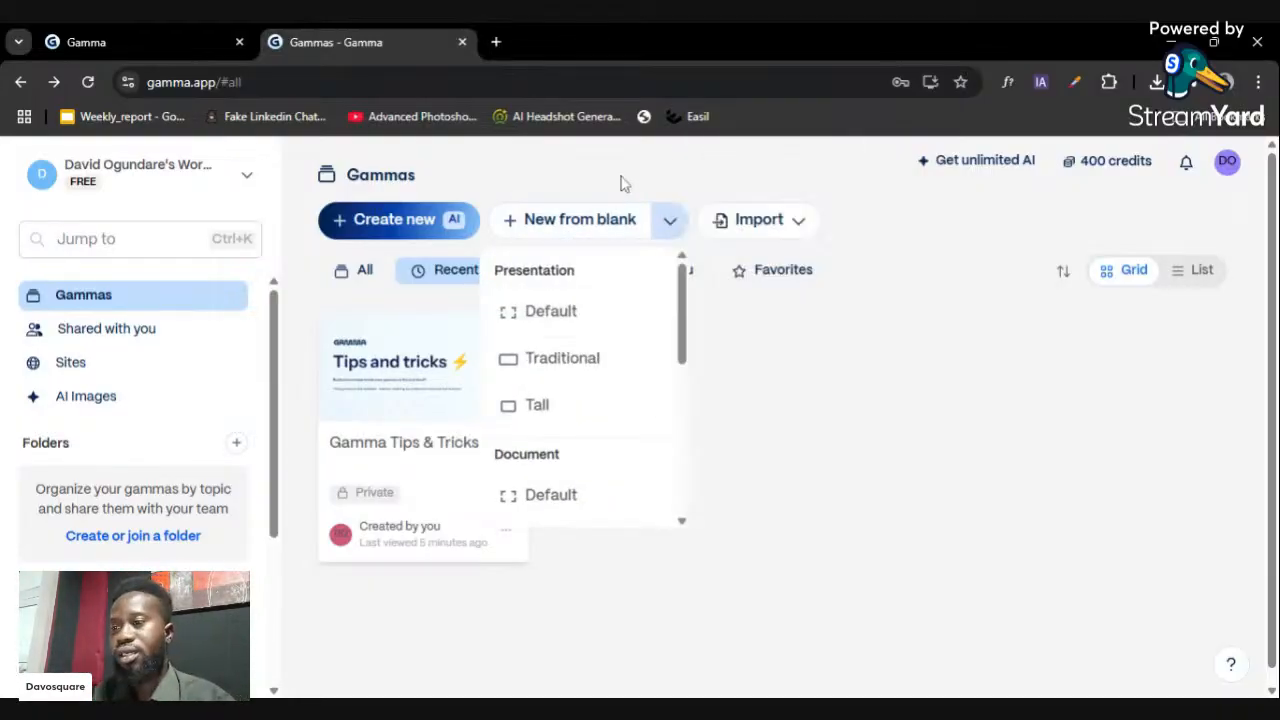
click(803, 229)
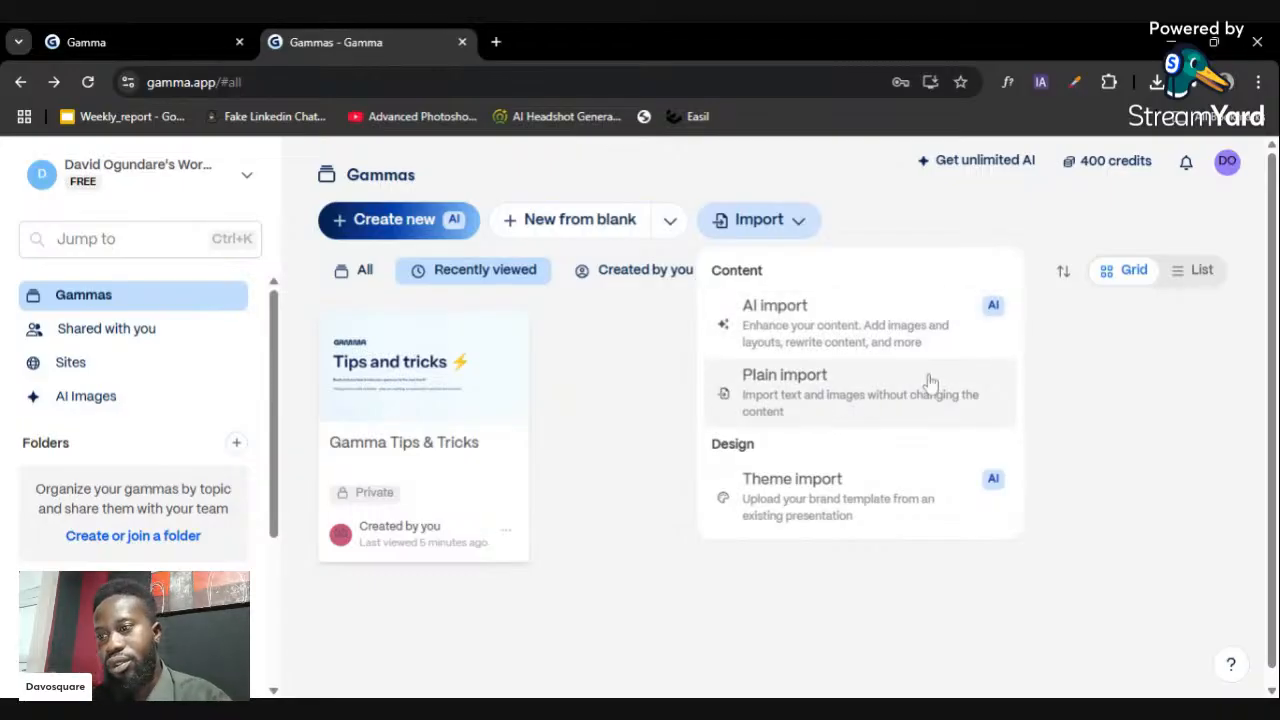
click(858, 204)
click(810, 224)
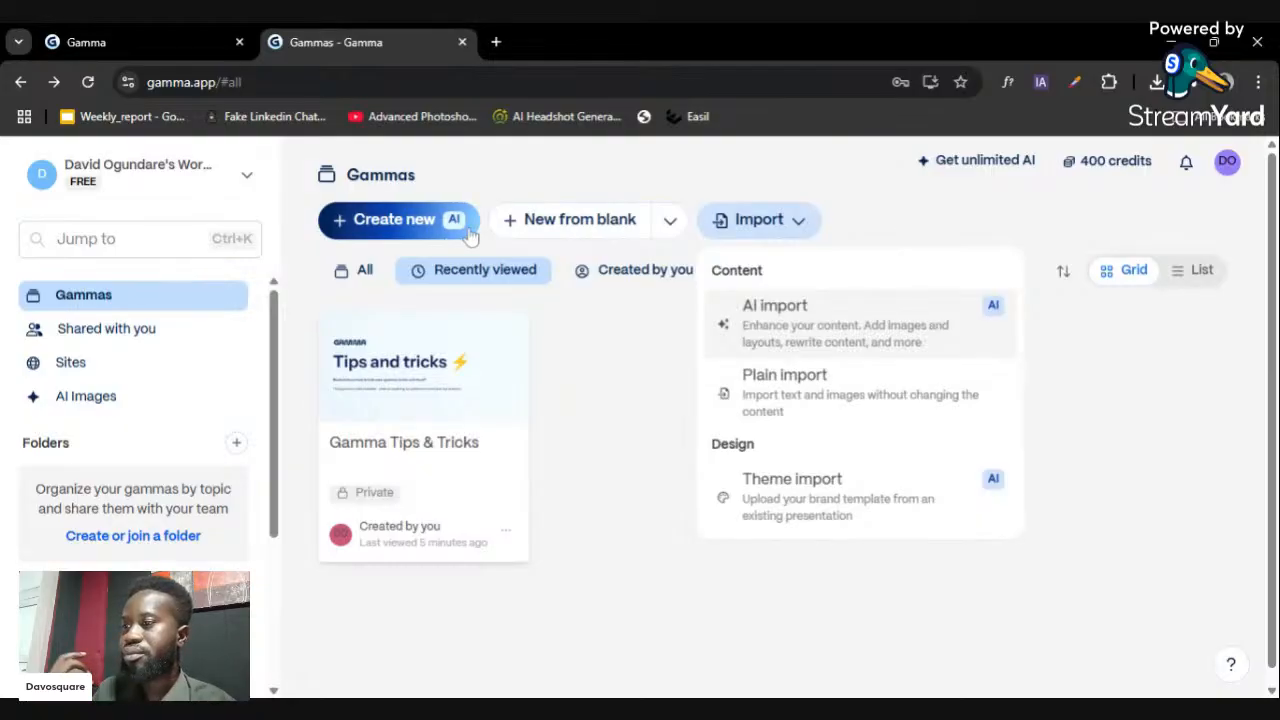
click(429, 221)
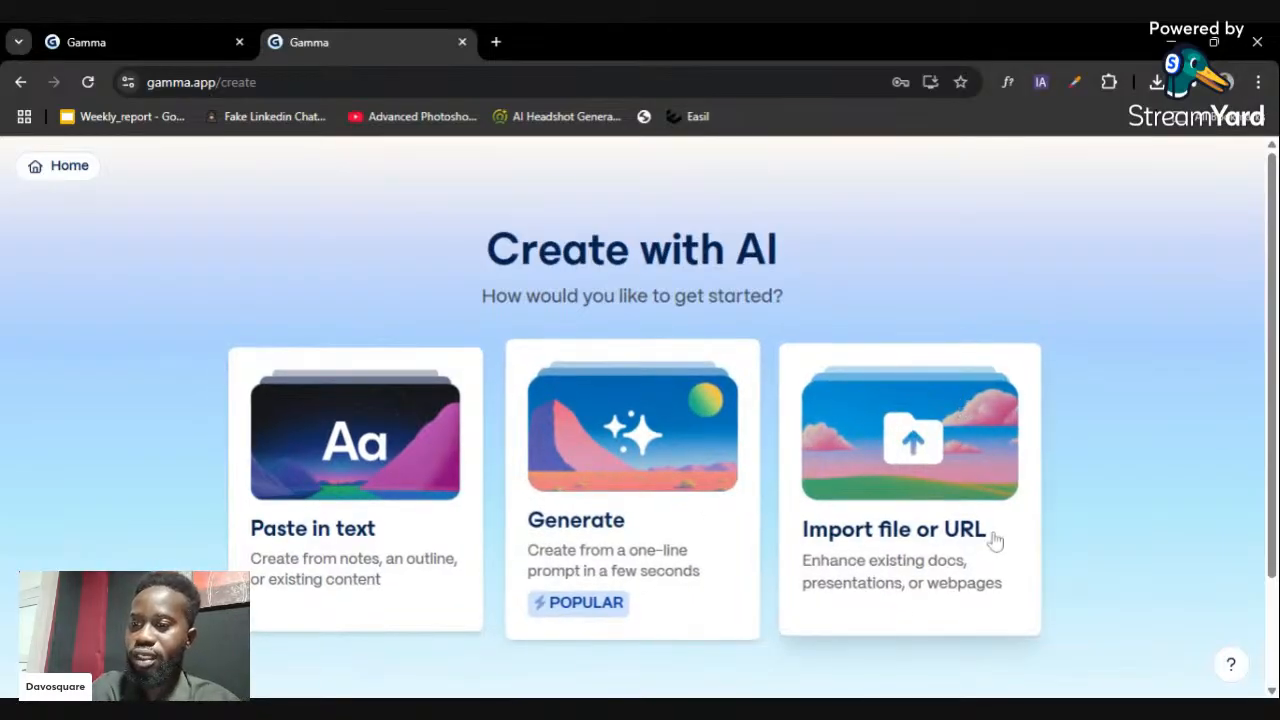
- Choose Generate with Presentation output, 10 cards and the Traditional page style
click(640, 440)
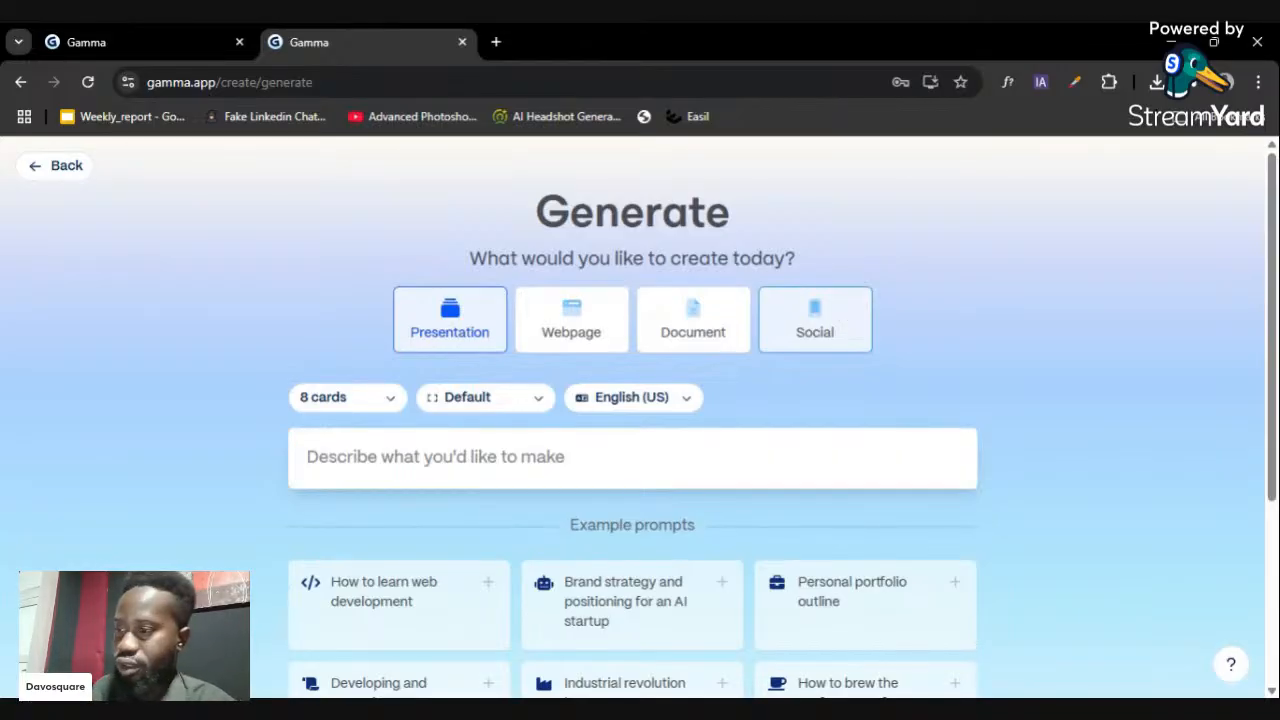
click(449, 334)
click(393, 401)
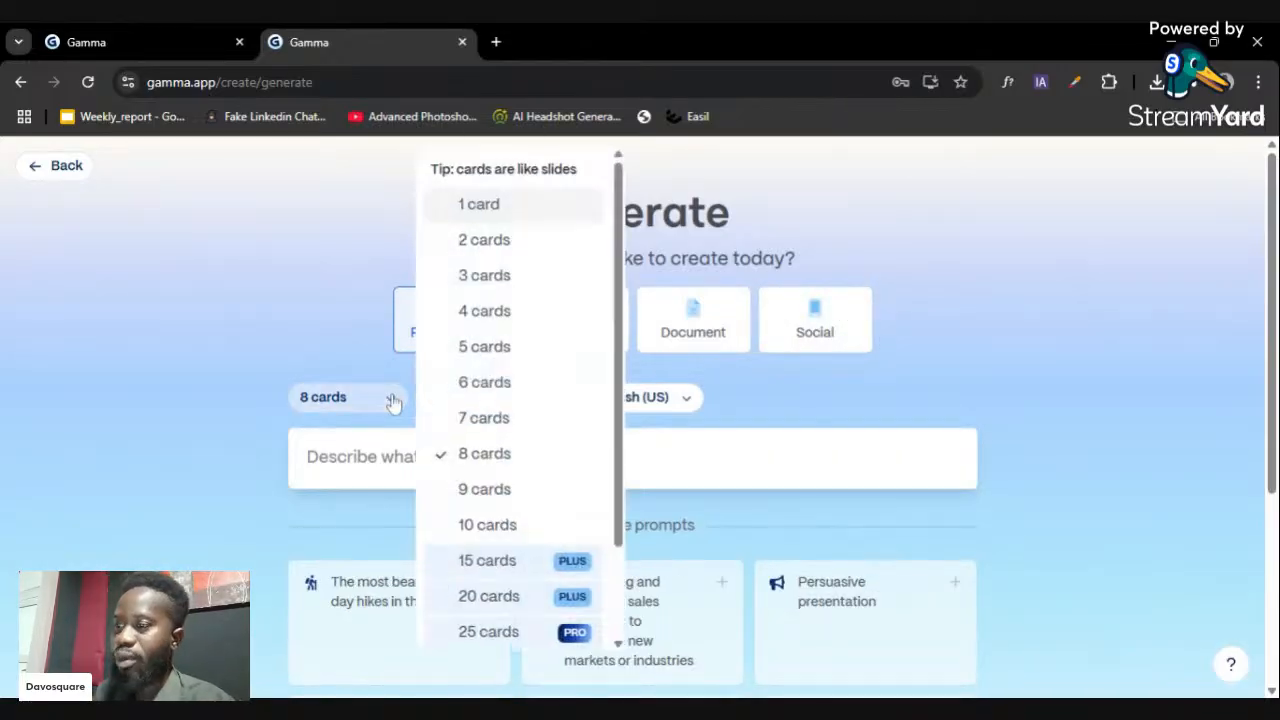
click(500, 530)
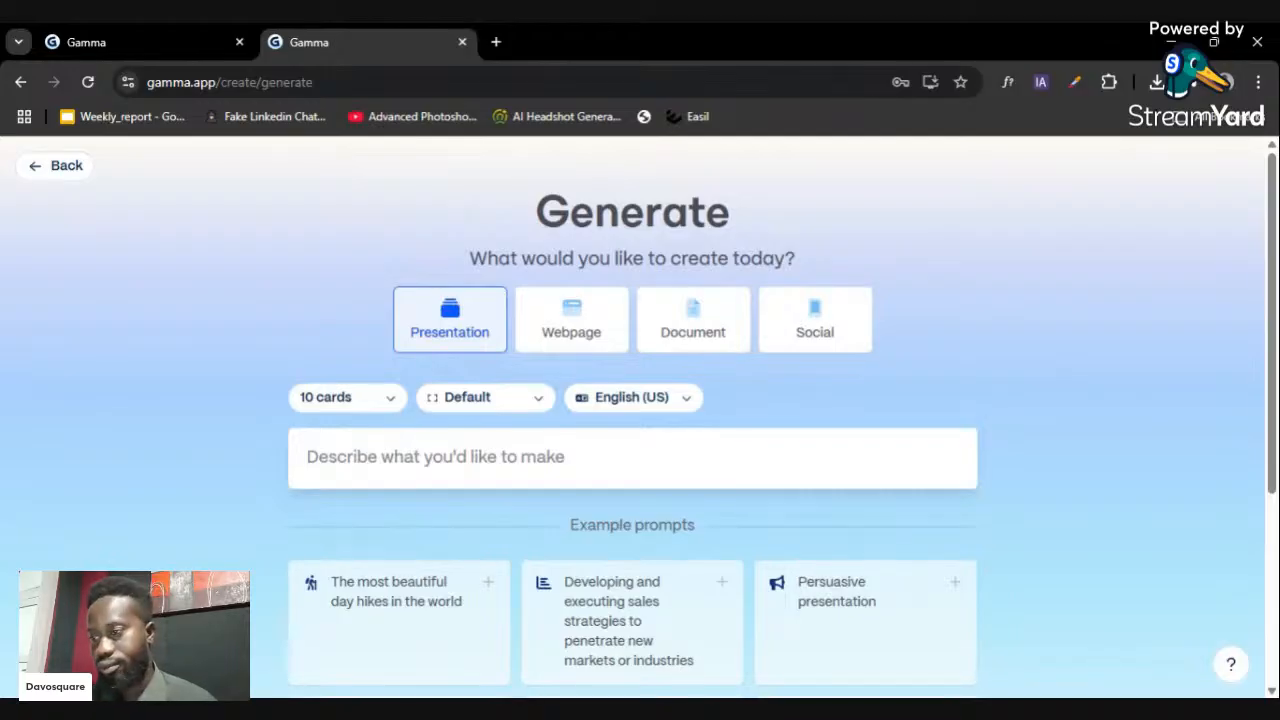
click(537, 402)
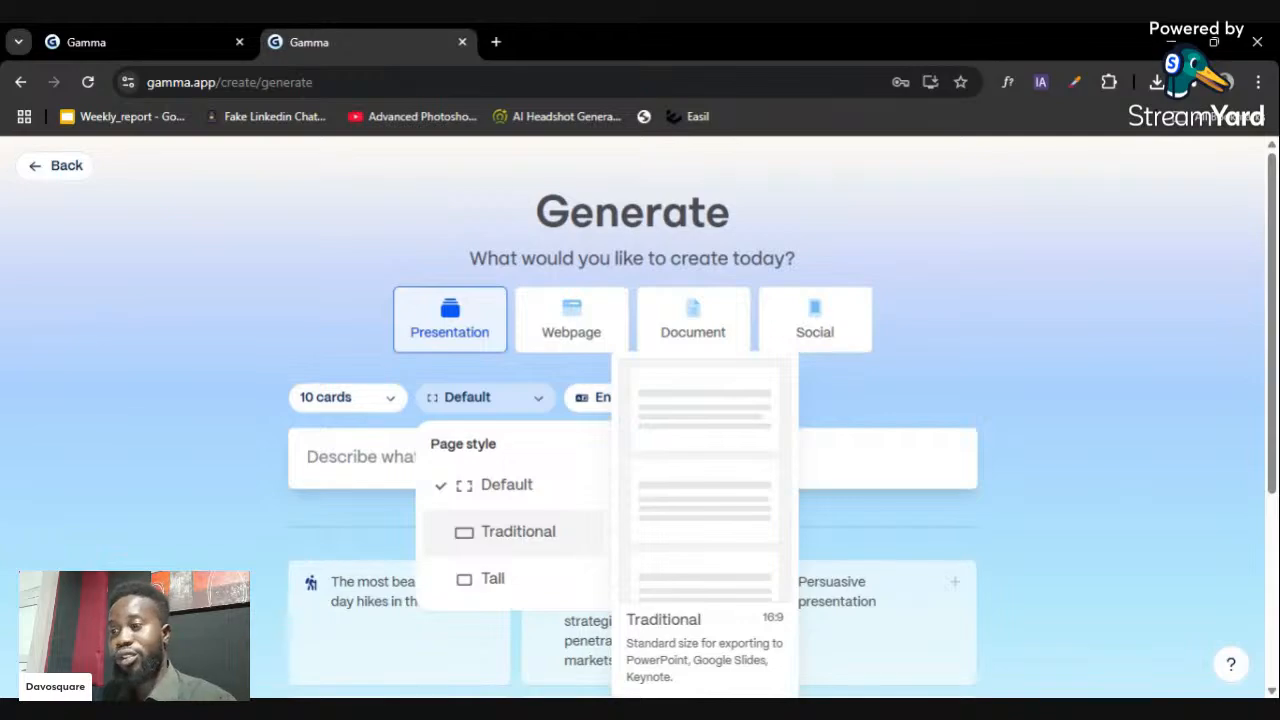
click(543, 535)
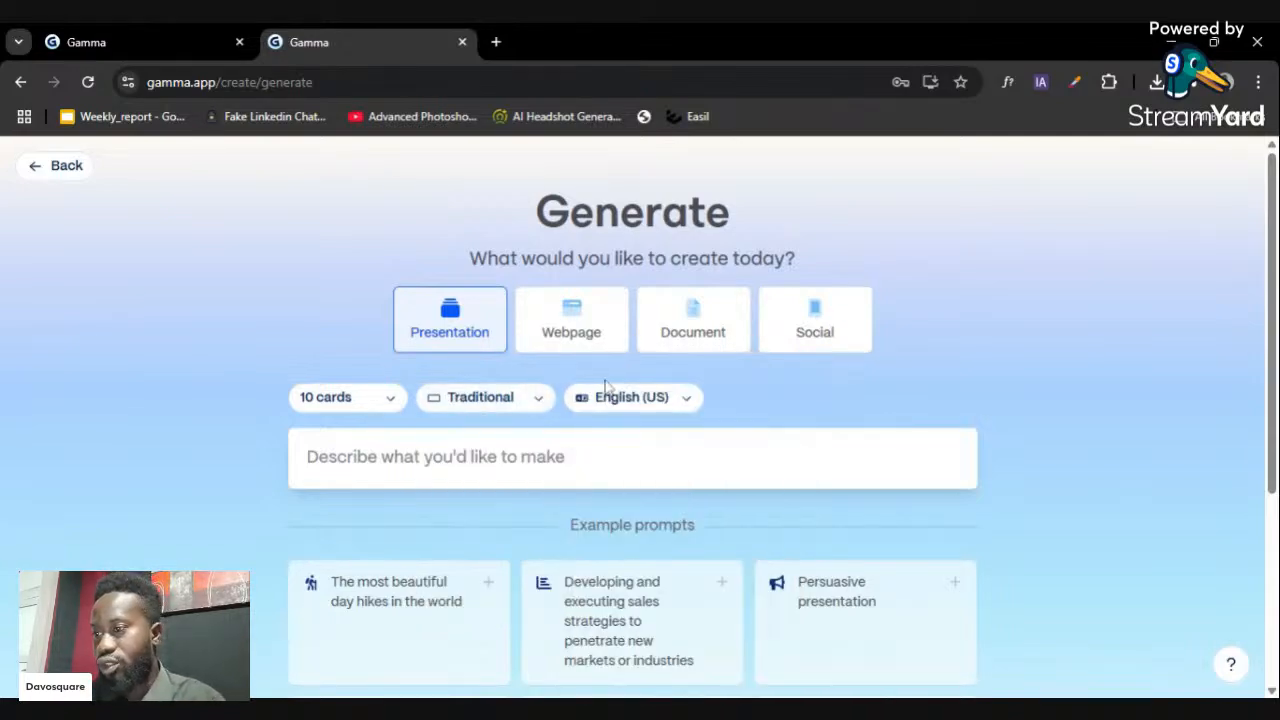
- Keep English (US) as the output language and place the cursor in the prompt box
click(663, 400)
scroll(748, 517, down, 2)
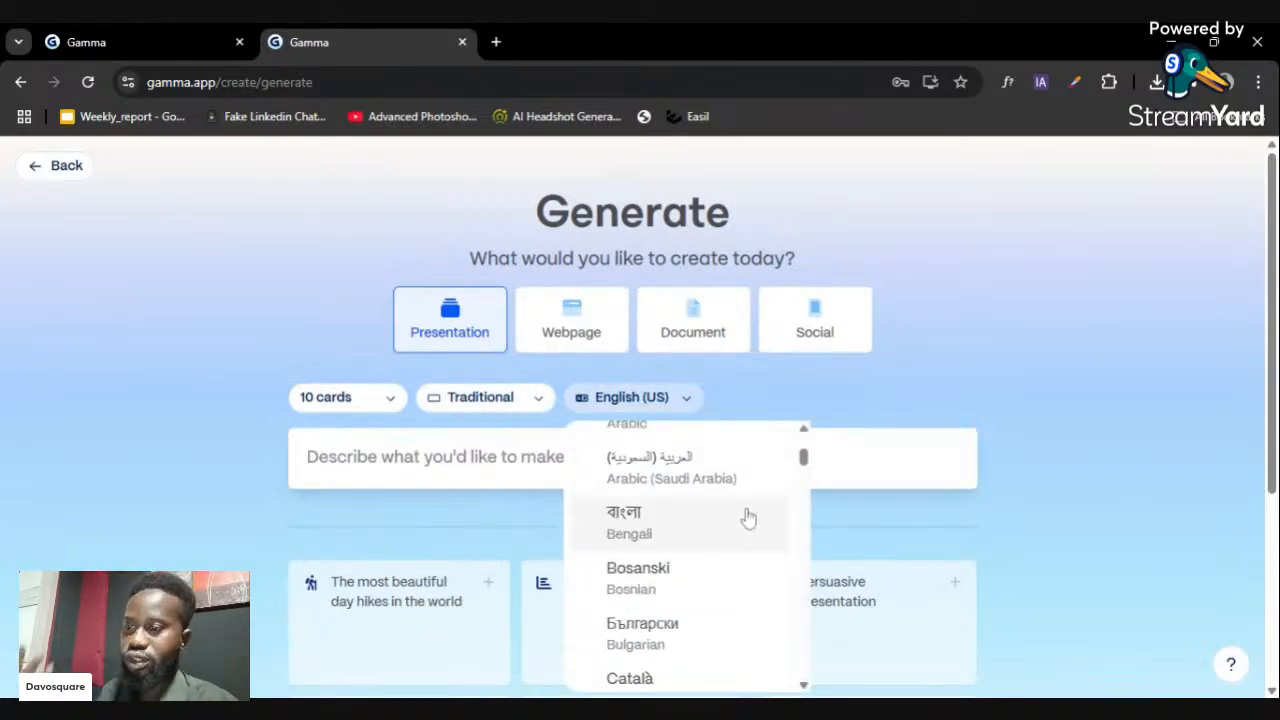
scroll(748, 517, down, 6)
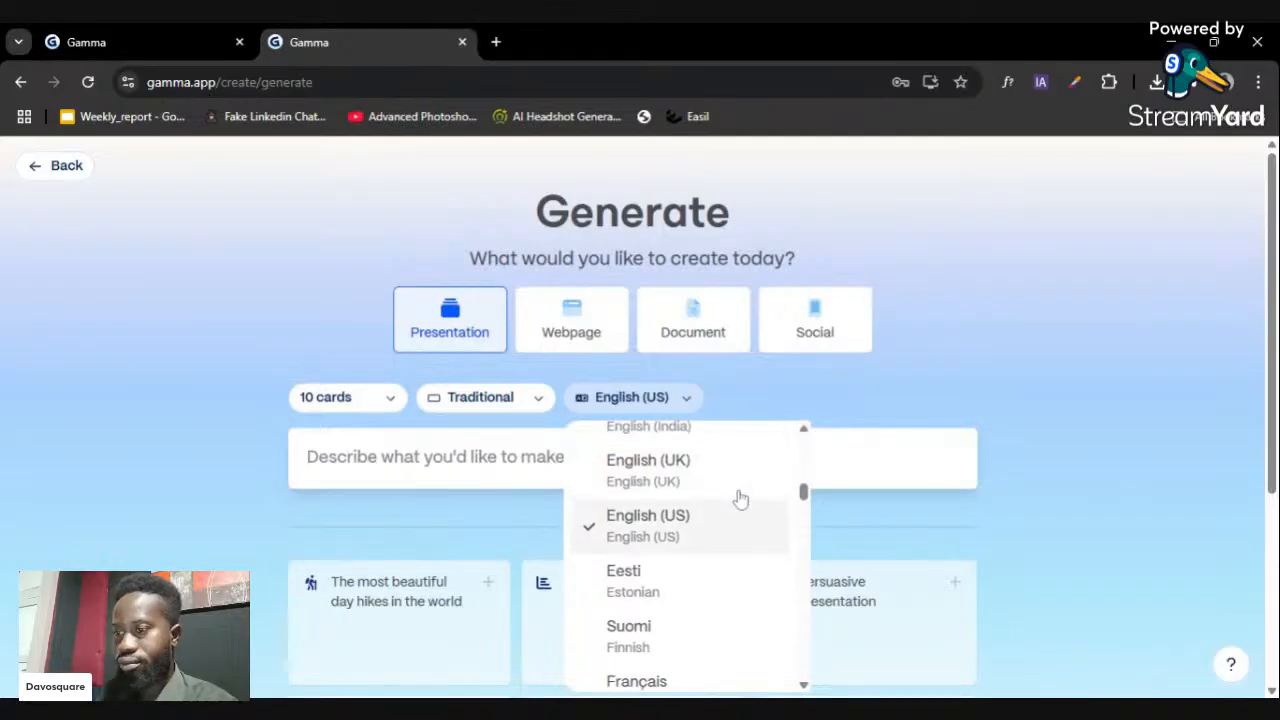
scroll(740, 498, up, 1)
click(1017, 398)
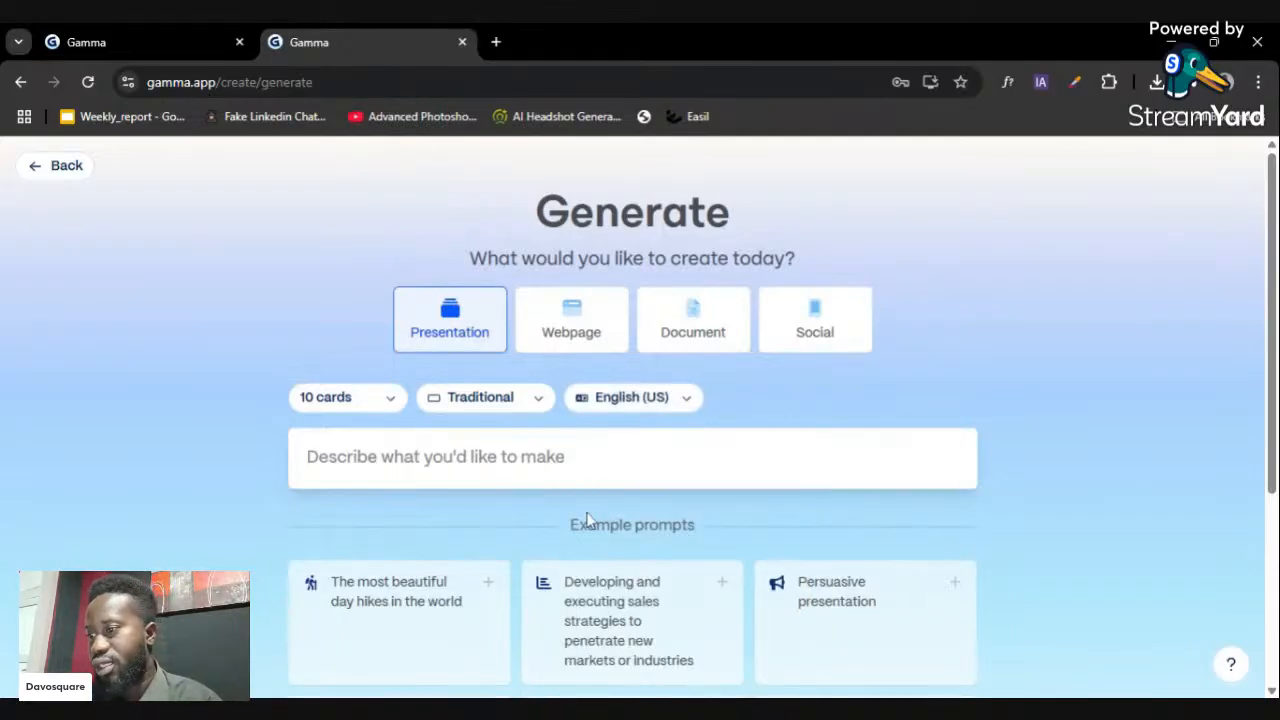
scroll(603, 463, down, 3)
scroll(620, 458, down, 1)
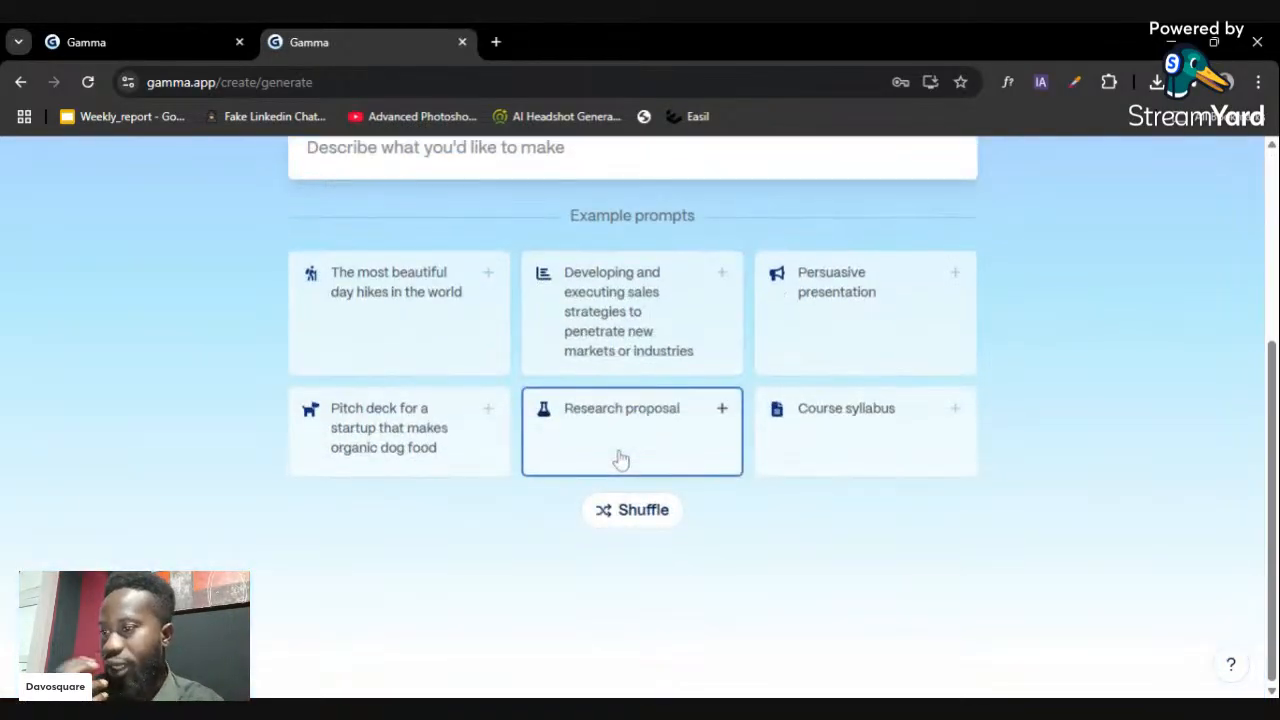
scroll(631, 451, up, 1)
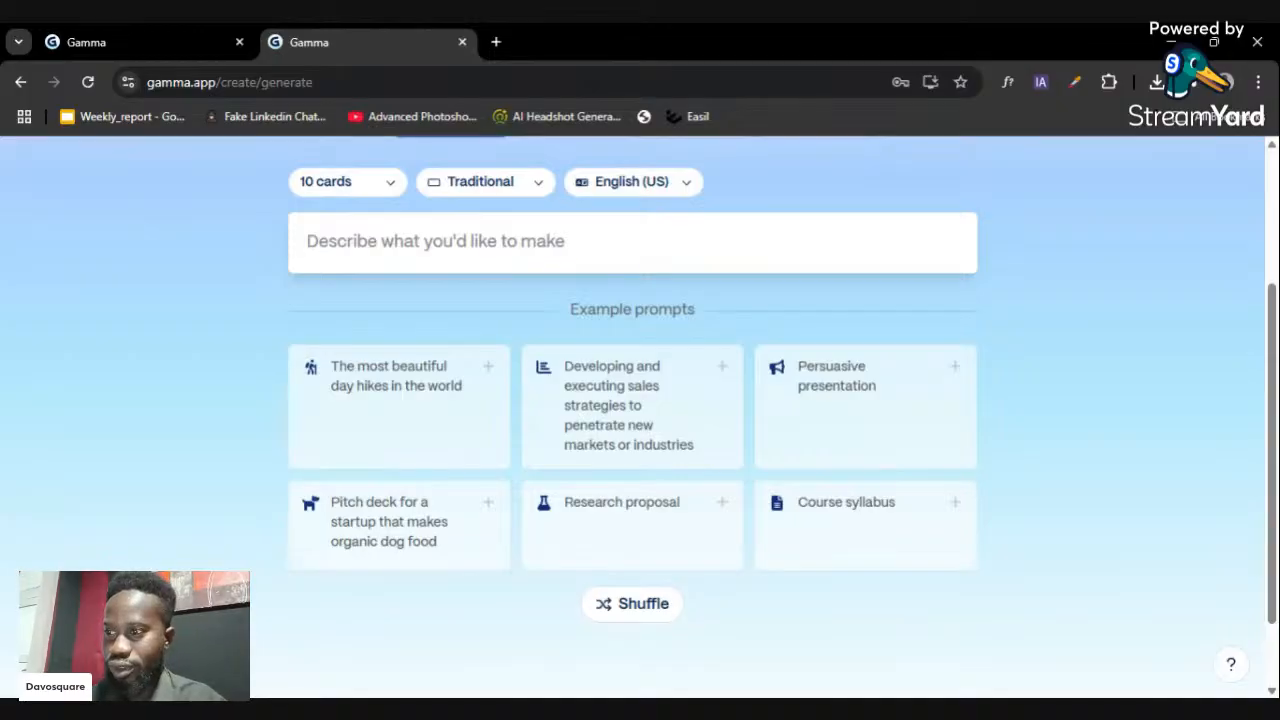
click(435, 242)
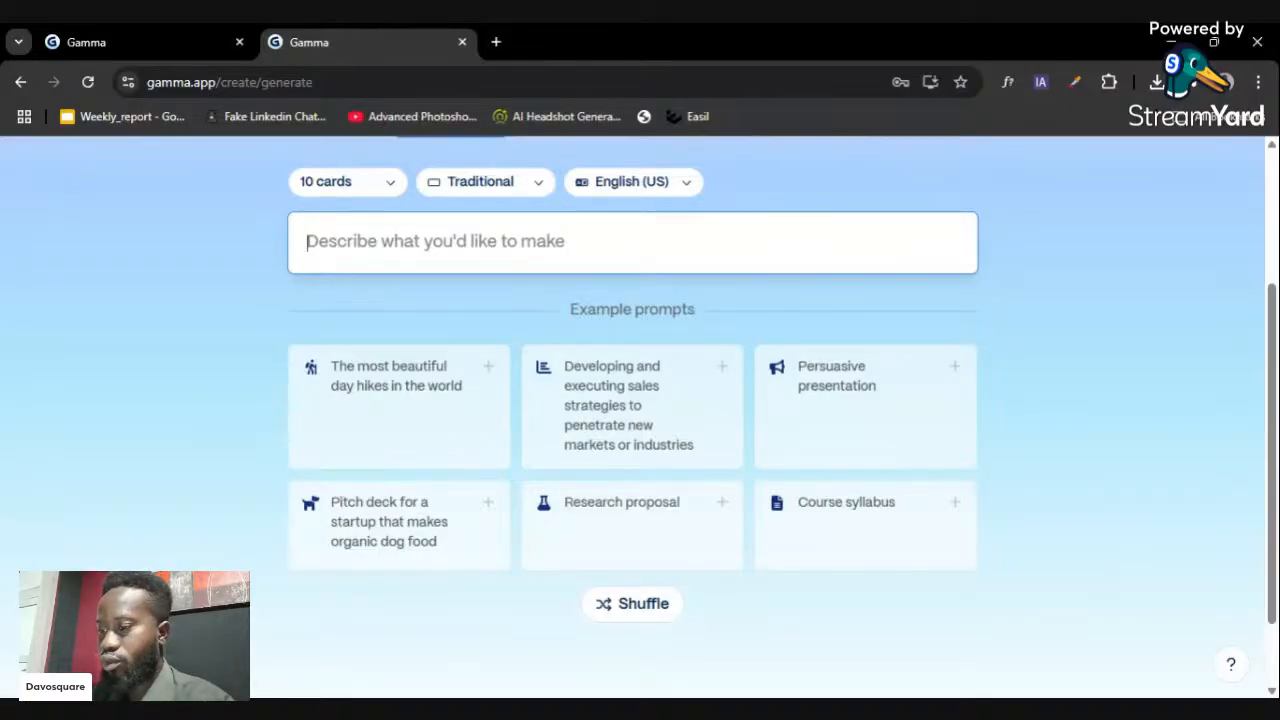
- Write the prompt 'top 5 vacation destination on the world and benefits', correcting 10 to 5
text(top 10)
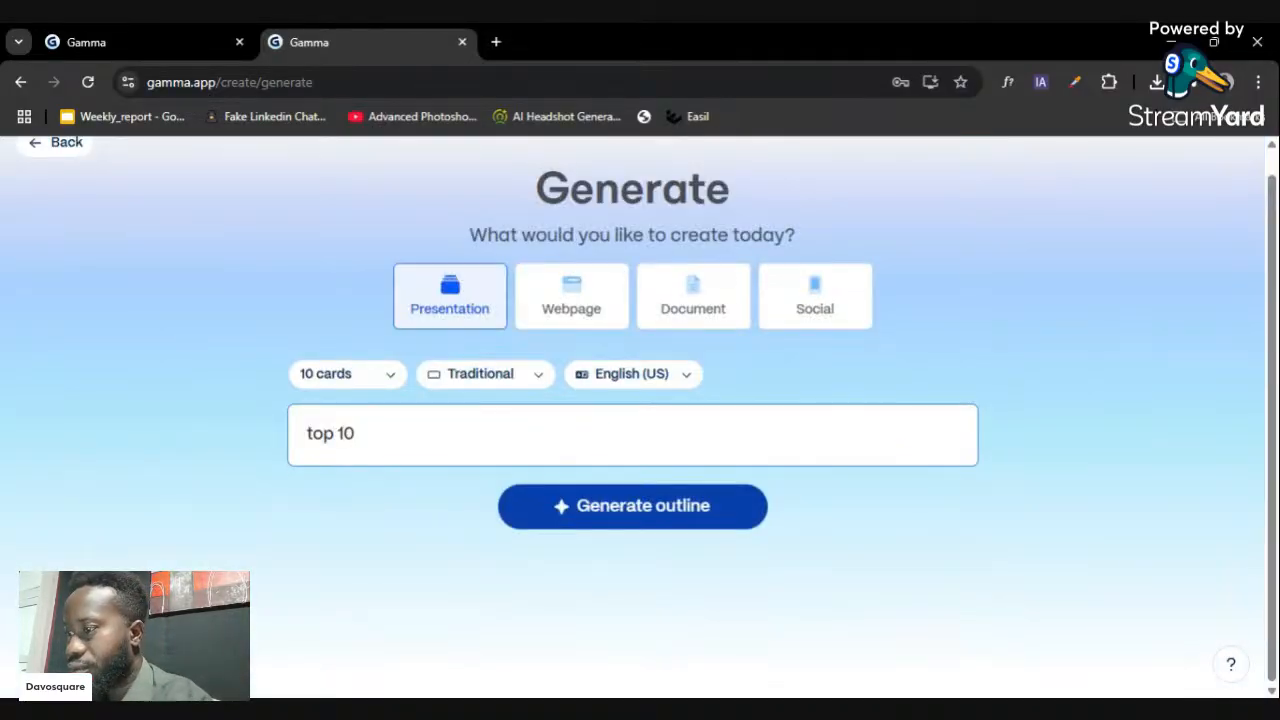
text( v)
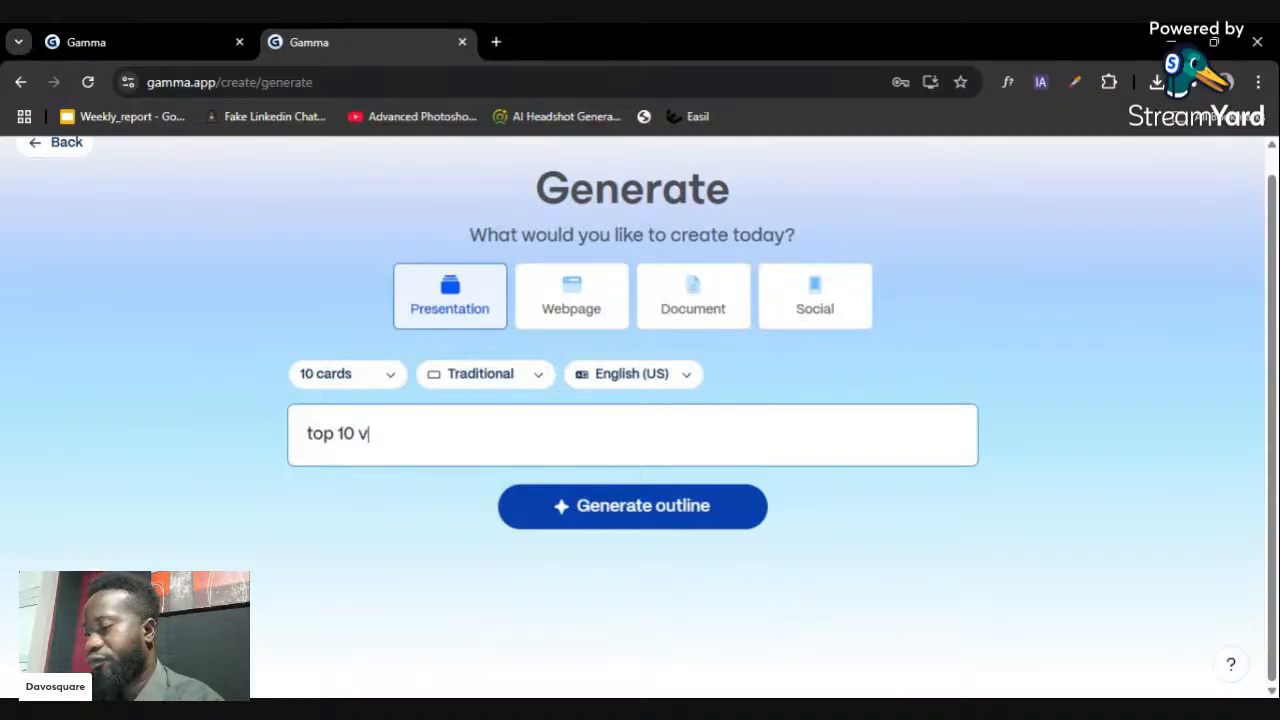
text(acation des)
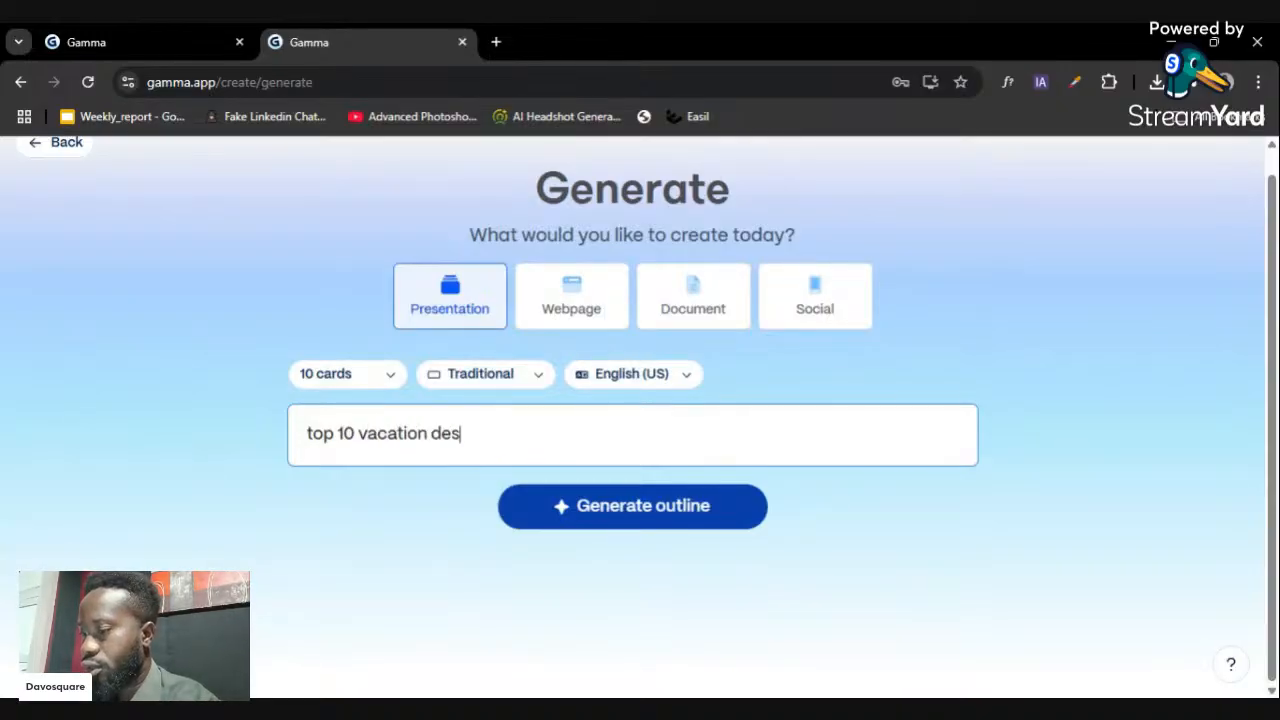
text(tinati)
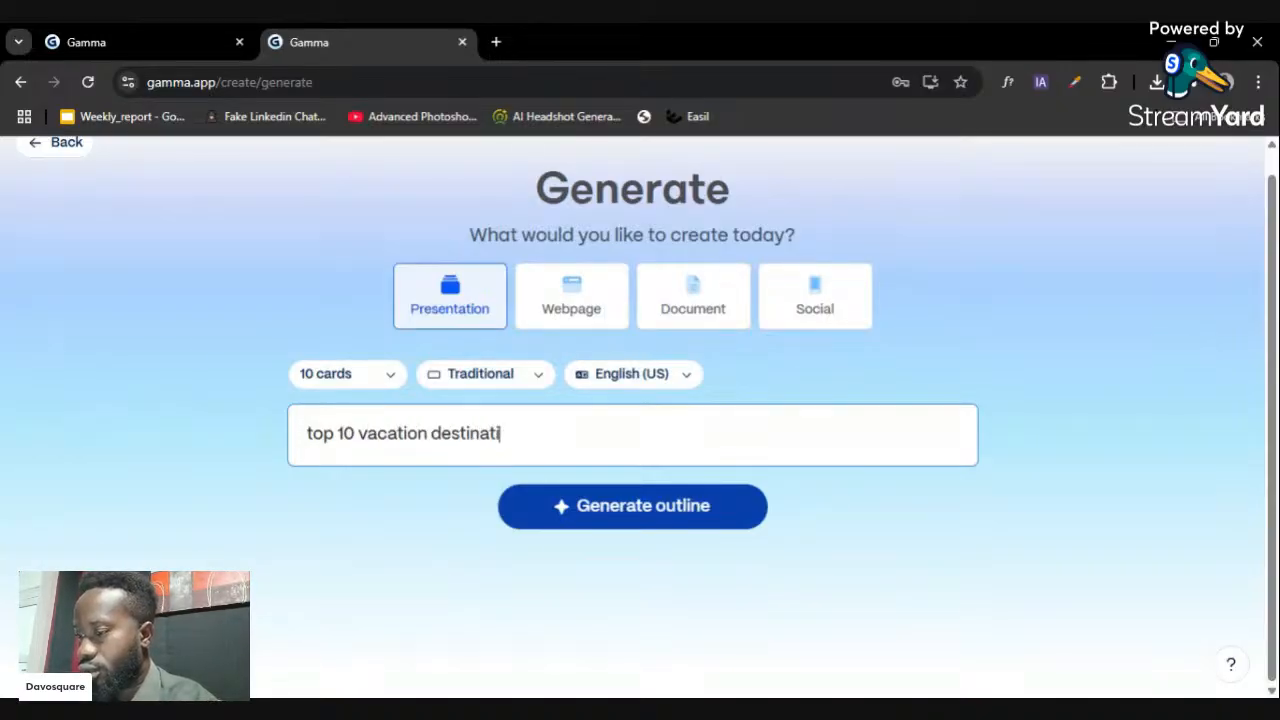
text(on on the world)
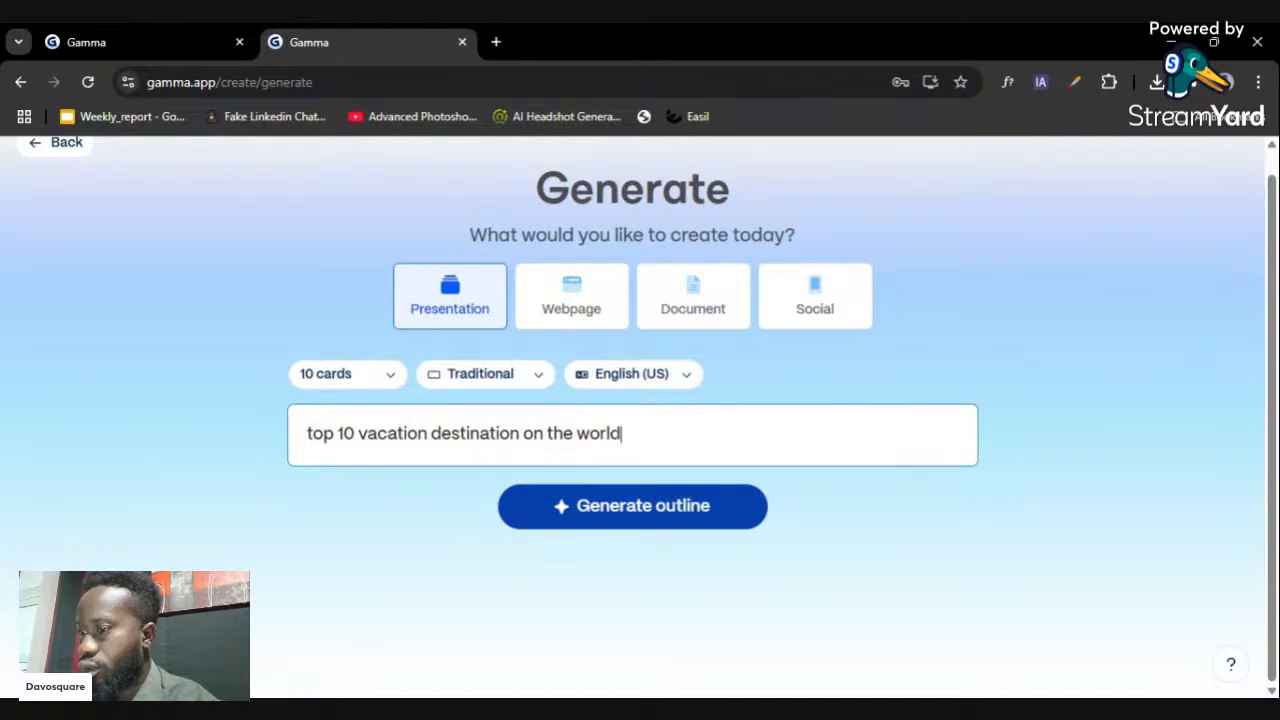
text( and benefits)
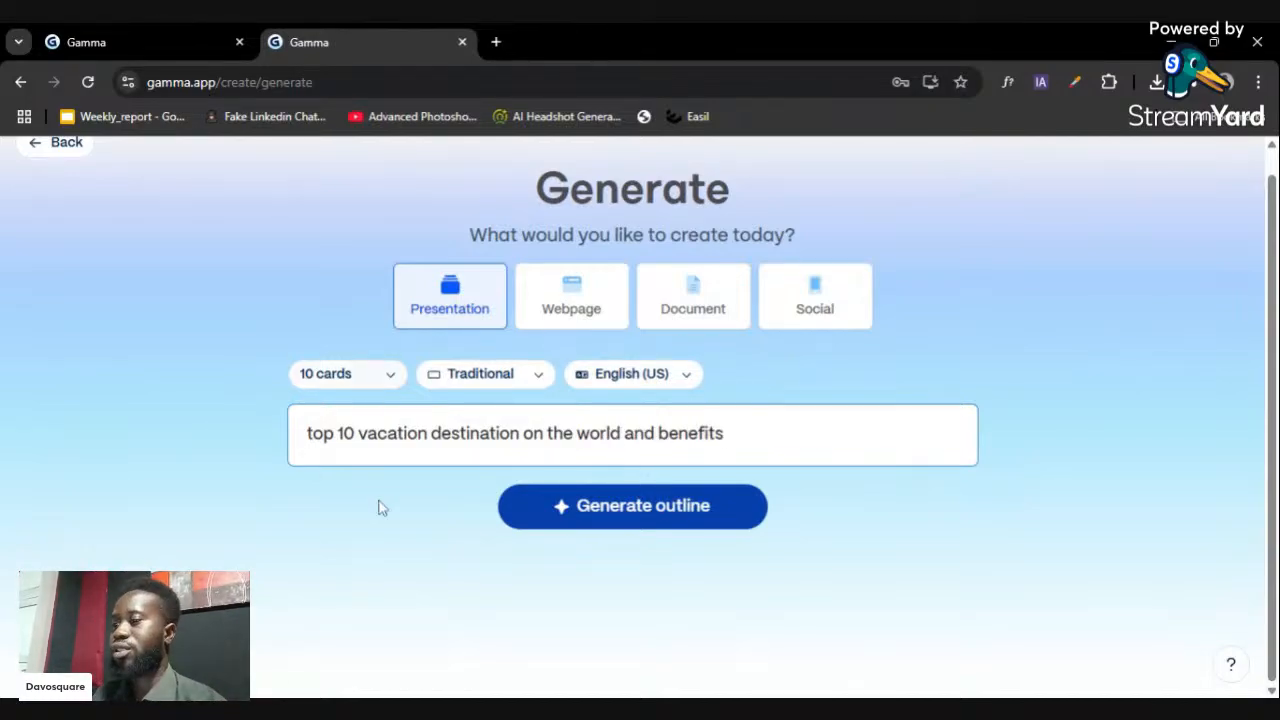
key(shift+Left)
key(shift+Left)
key(shift+Right)
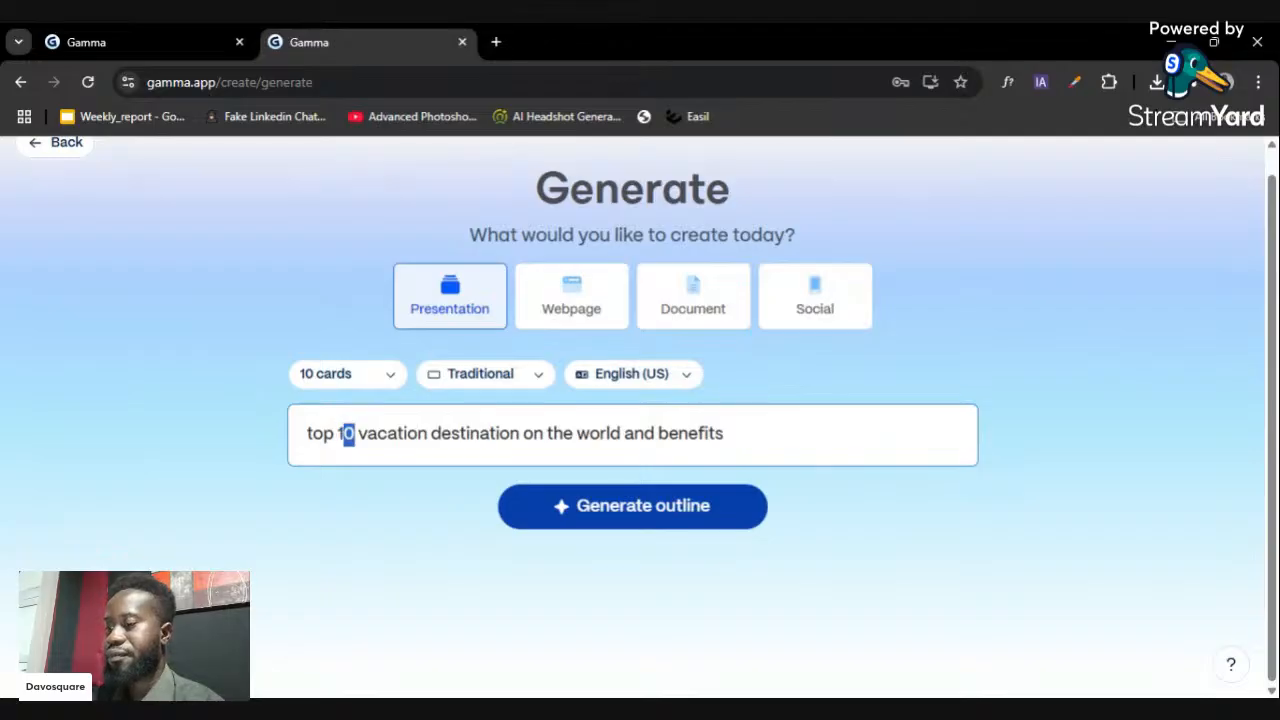
text(5)
key(BackSpace)
key(BackSpace)
text(5)
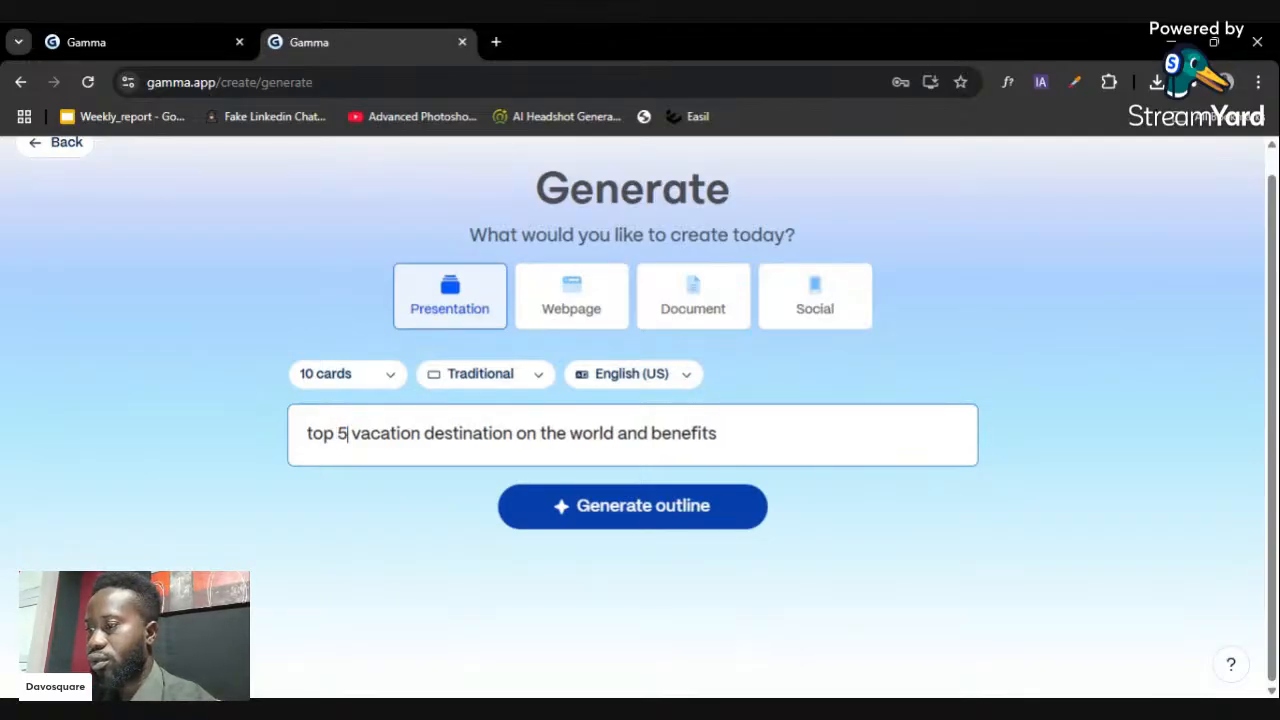
click(649, 503)
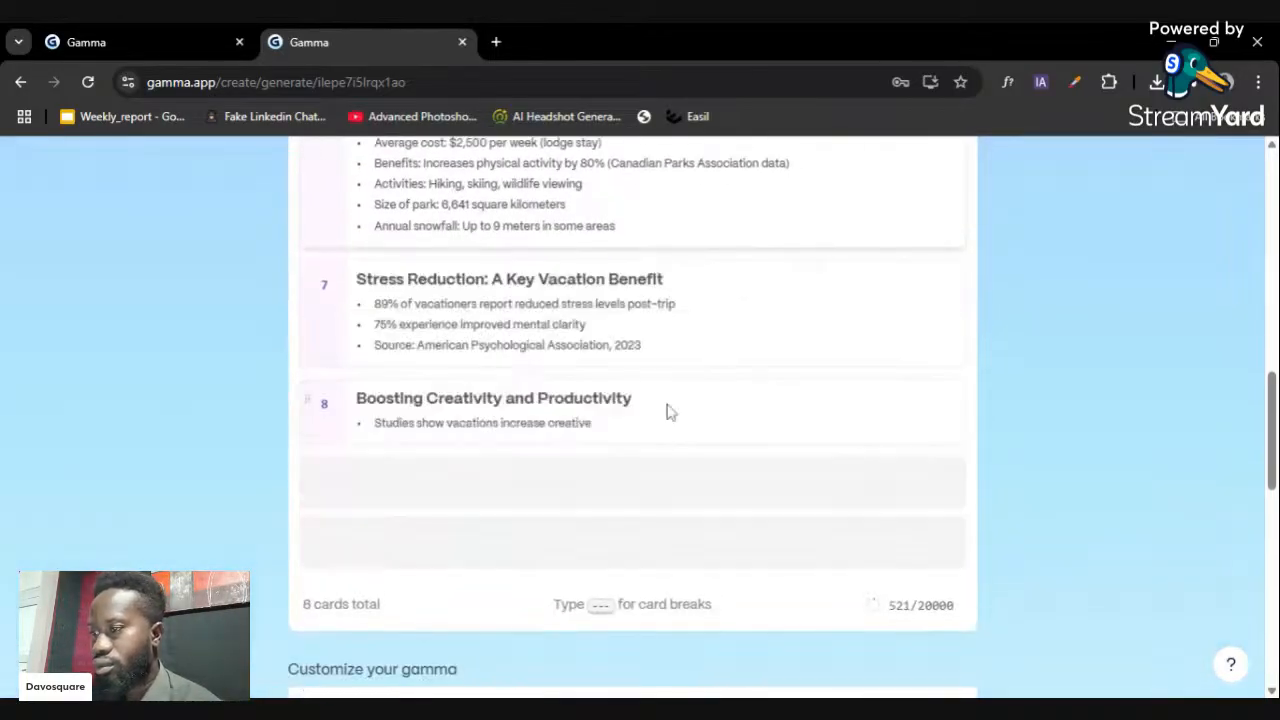
scroll(688, 422, down, 10)
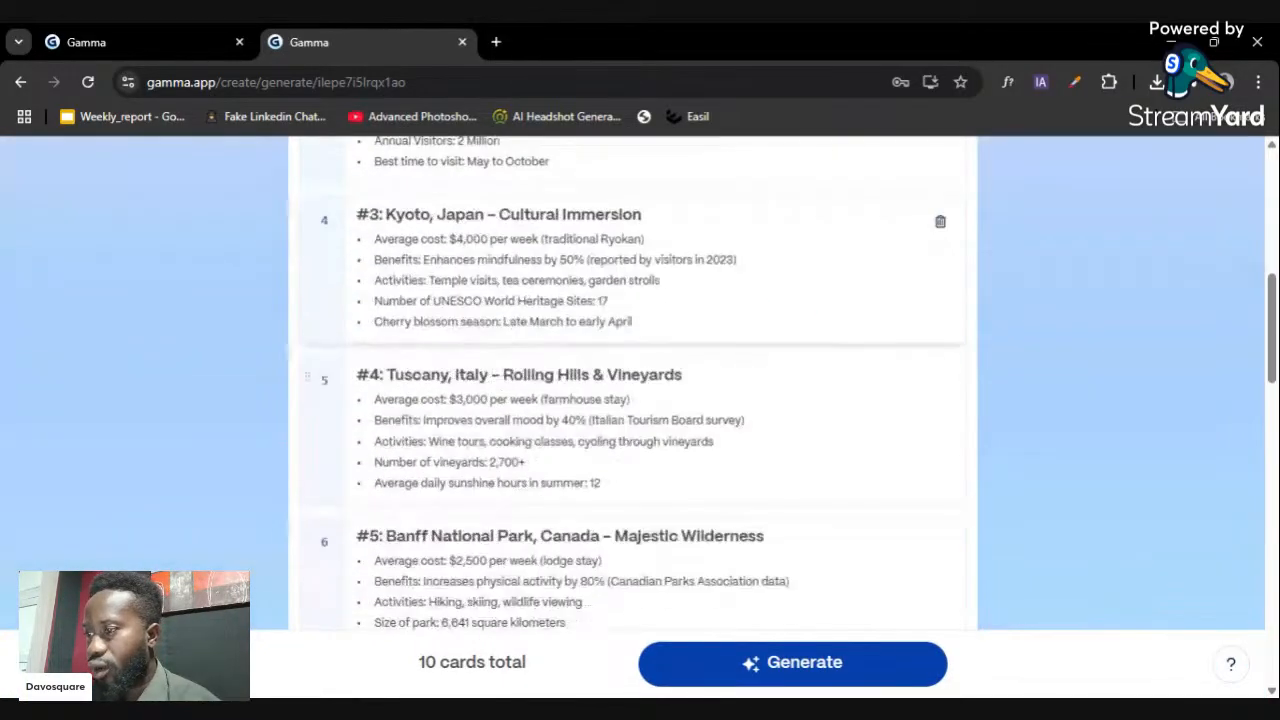
scroll(703, 410, down, 3)
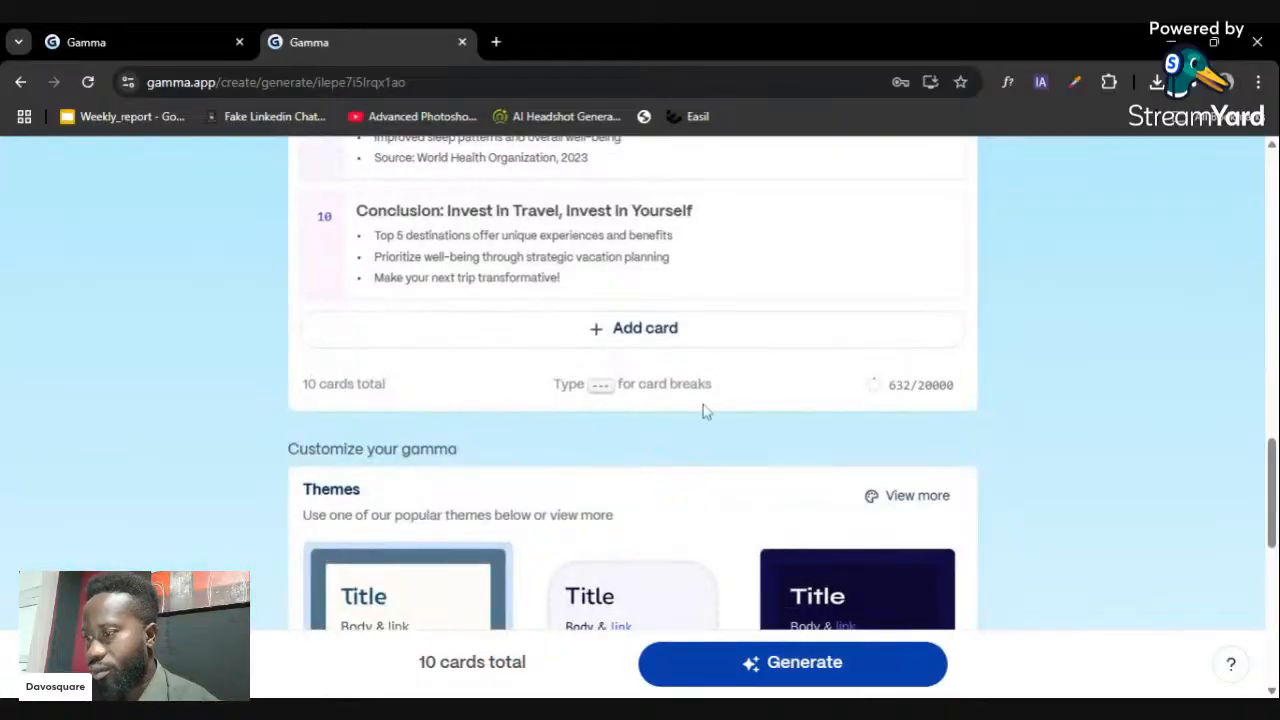
scroll(703, 410, down, 1)
scroll(703, 410, up, 14)
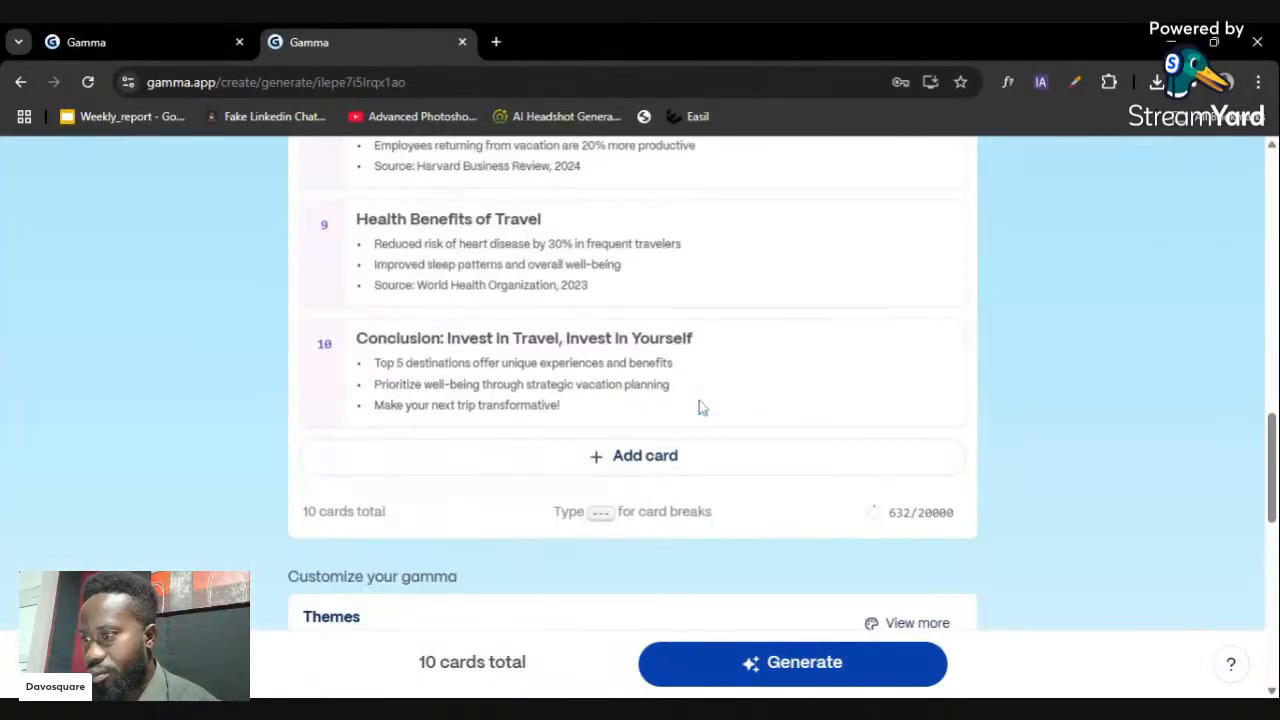
scroll(703, 410, up, 2)
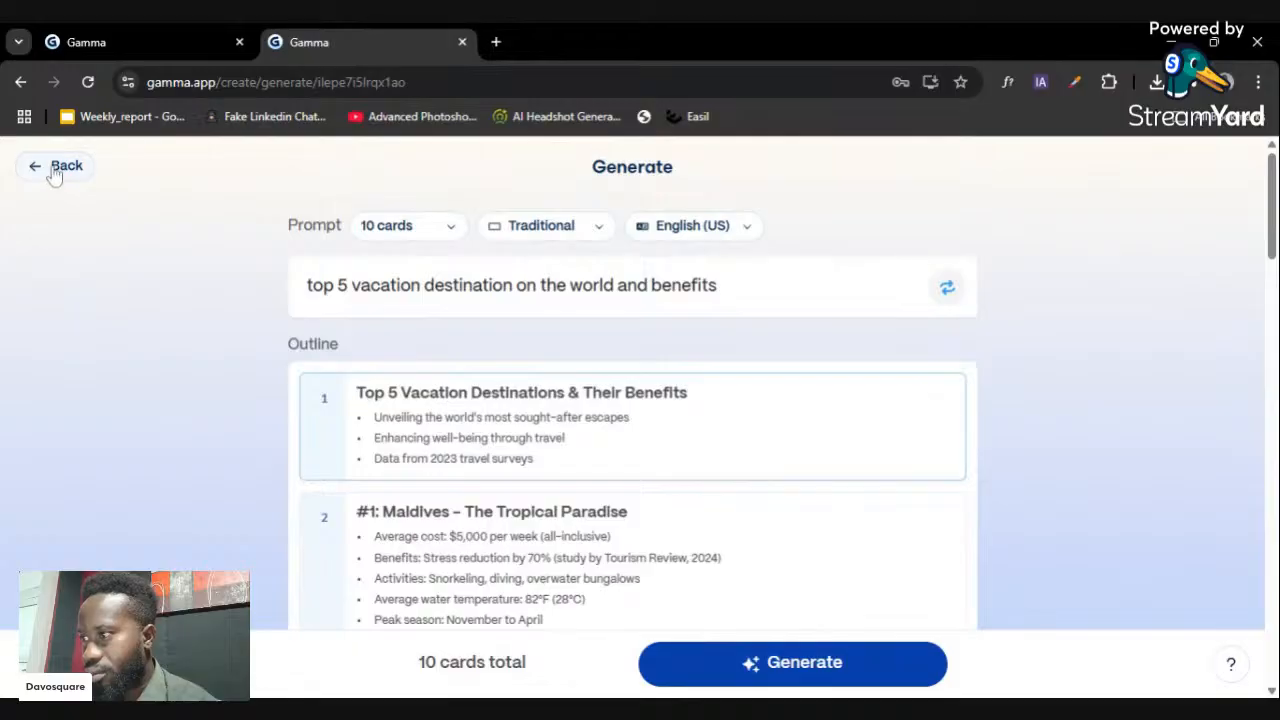
scroll(514, 271, down, 1)
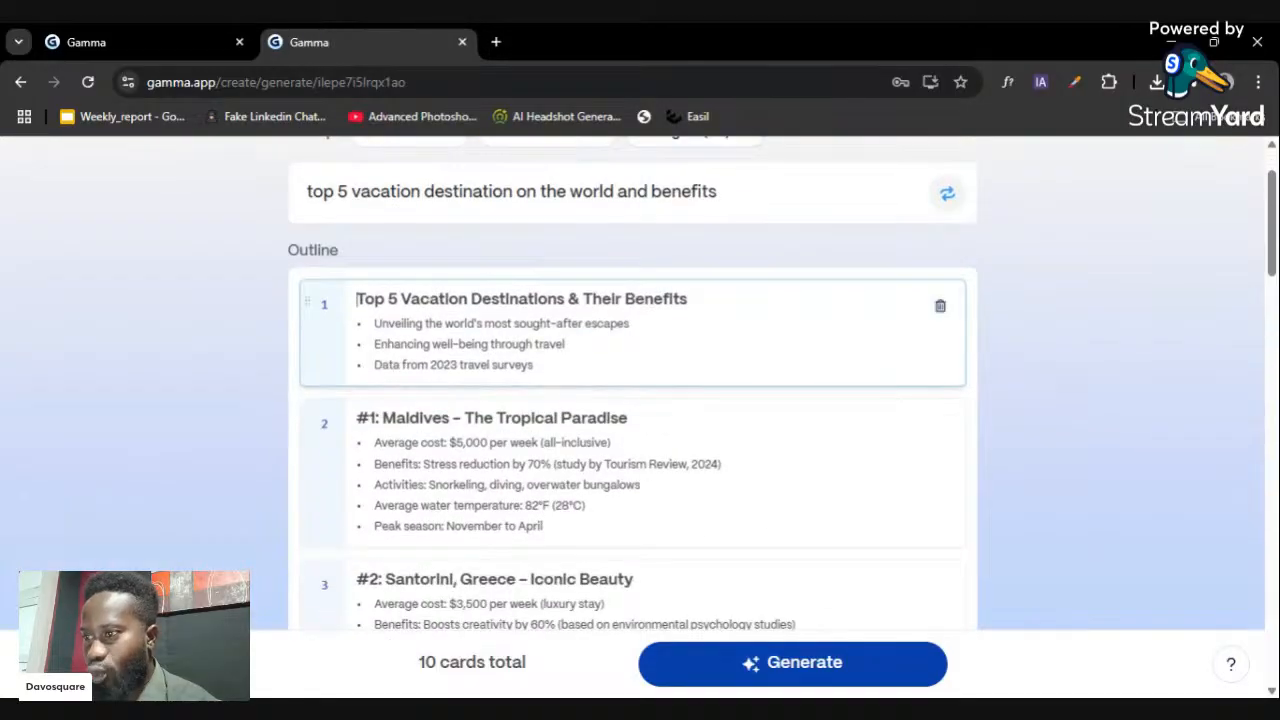
scroll(514, 271, down, 2)
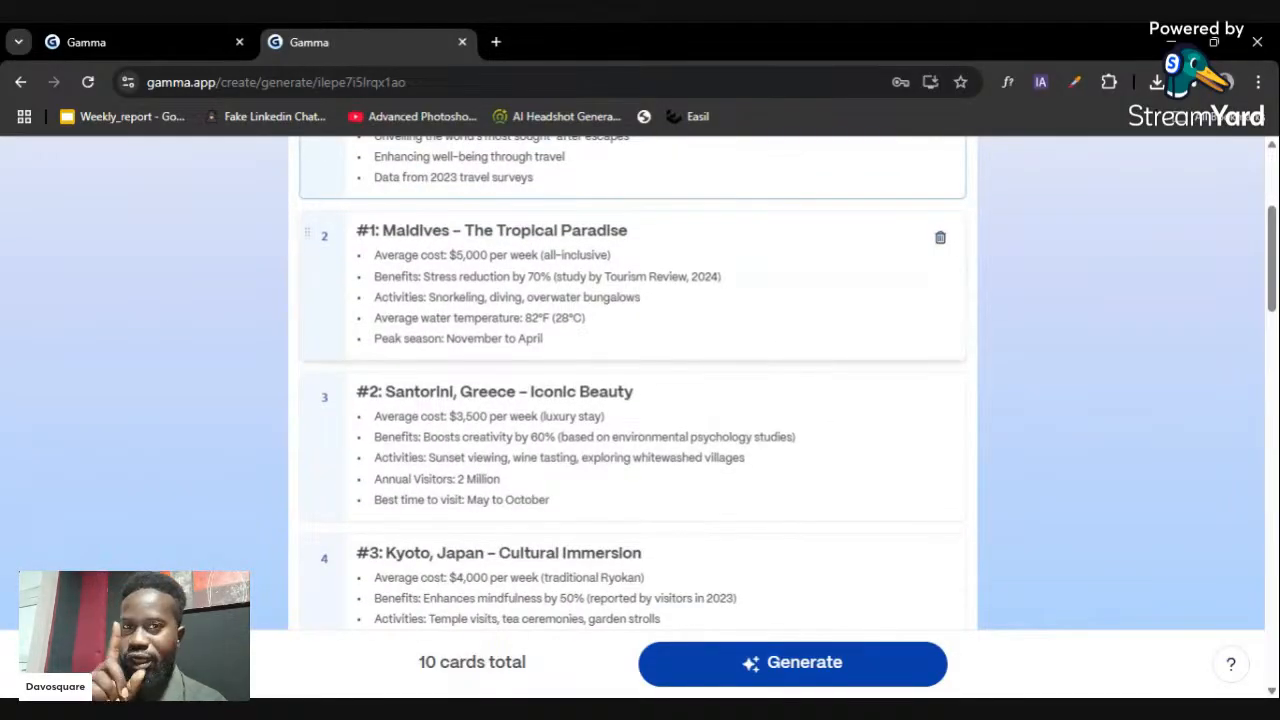
scroll(314, 234, up, 3)
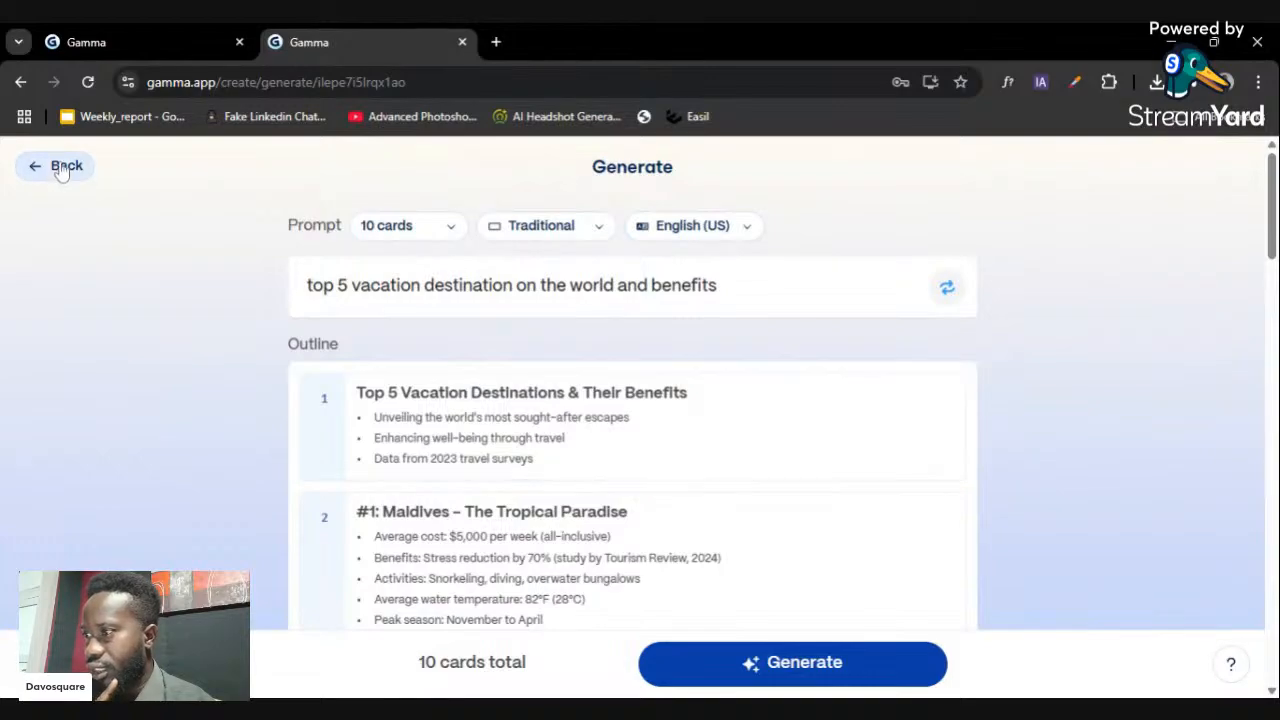
- Go back to the prompt page and regenerate the outline with the Default format
click(62, 168)
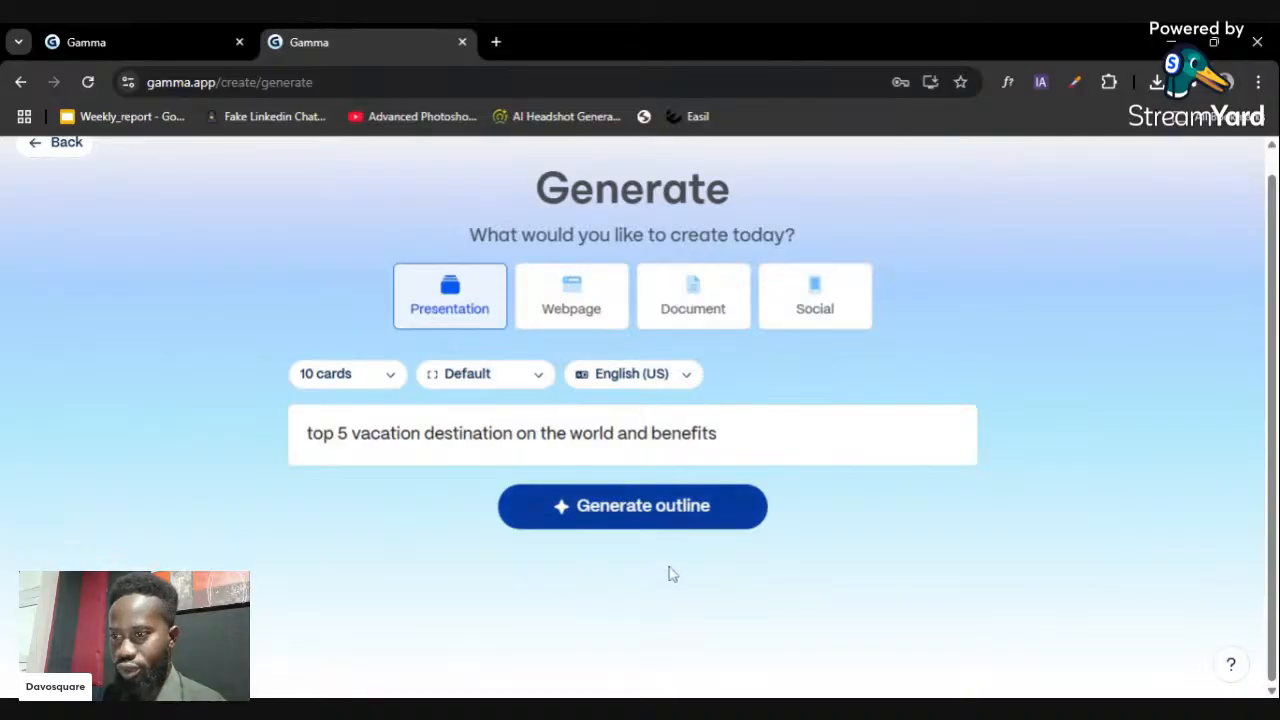
click(689, 527)
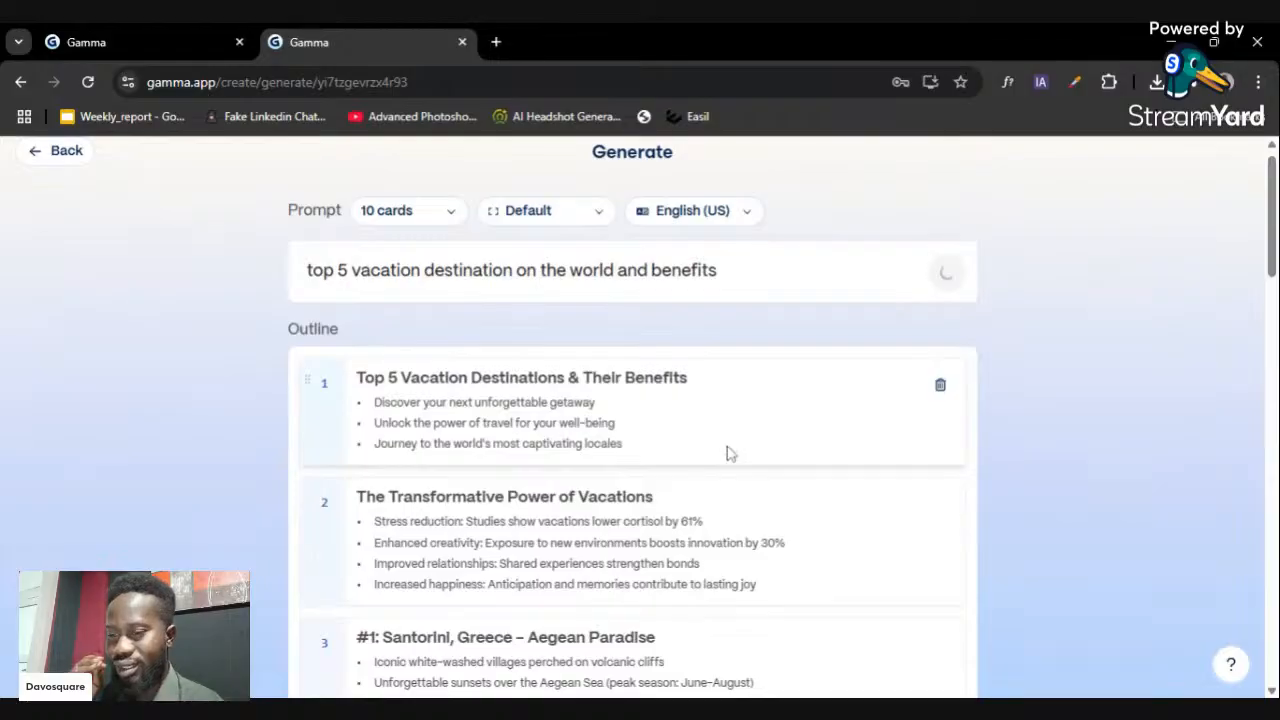
scroll(729, 451, down, 5)
scroll(733, 447, down, 3)
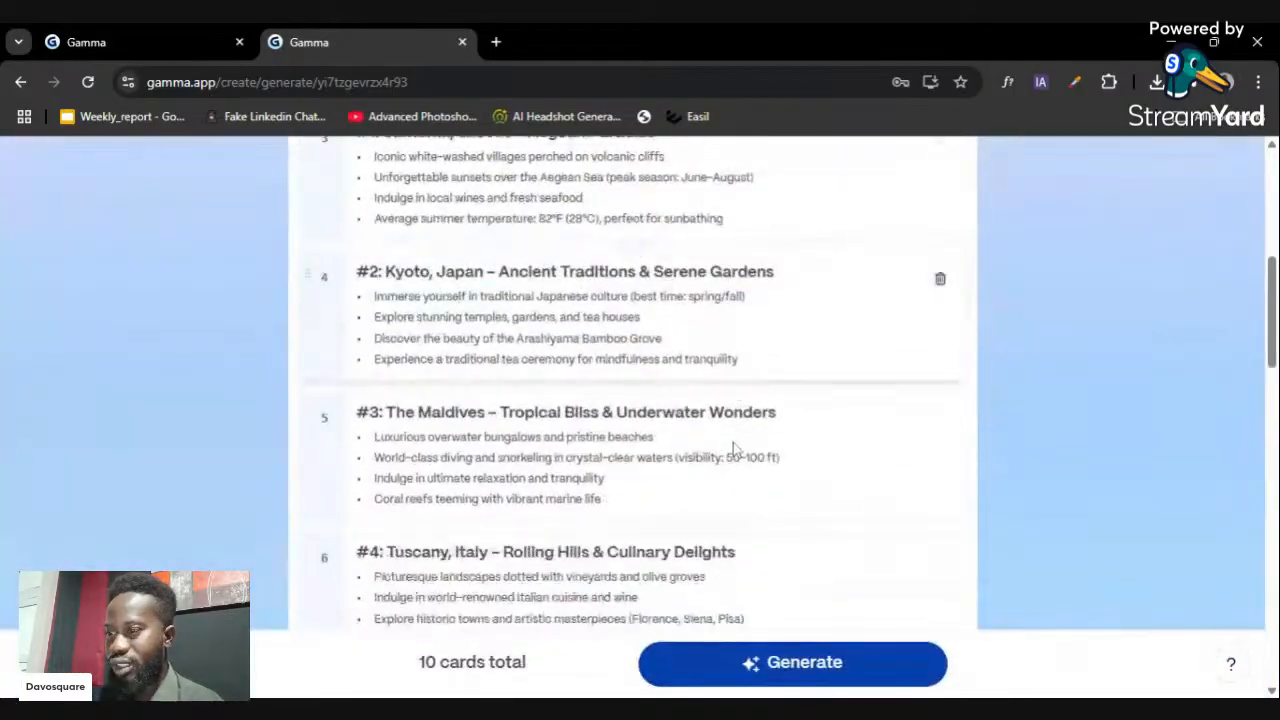
scroll(733, 447, down, 10)
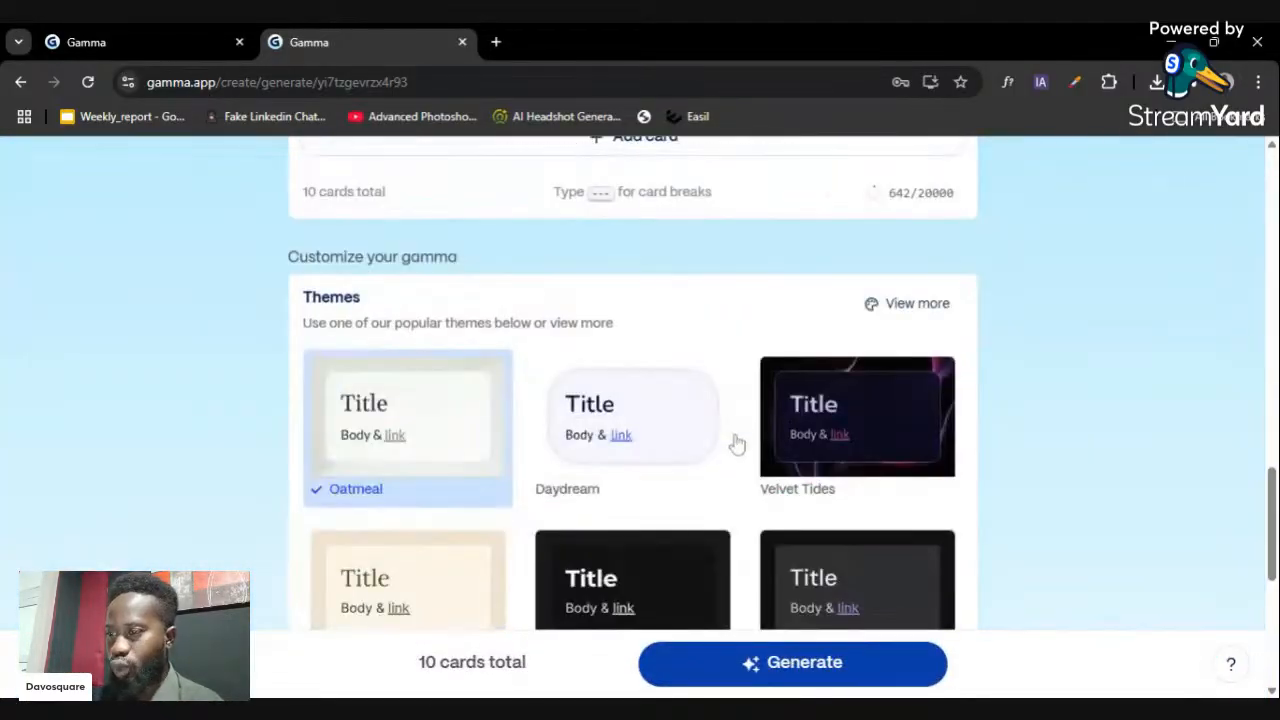
scroll(736, 443, up, 15)
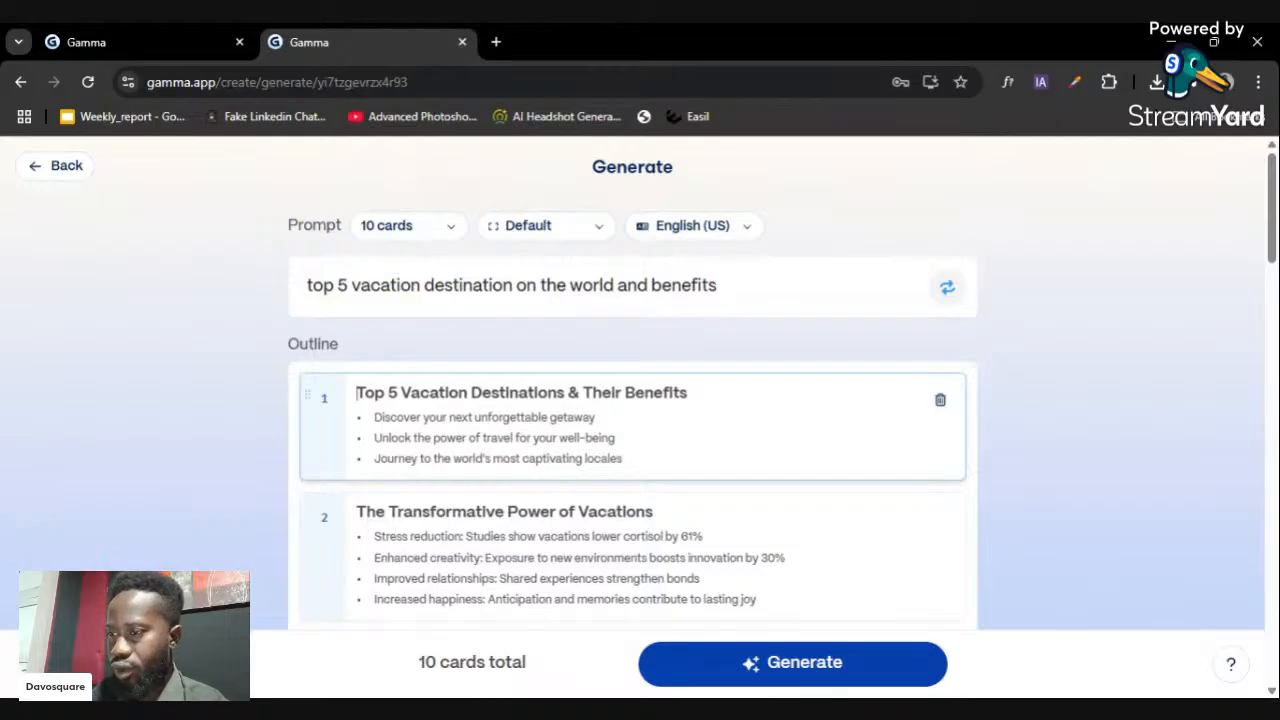
scroll(629, 391, down, 1)
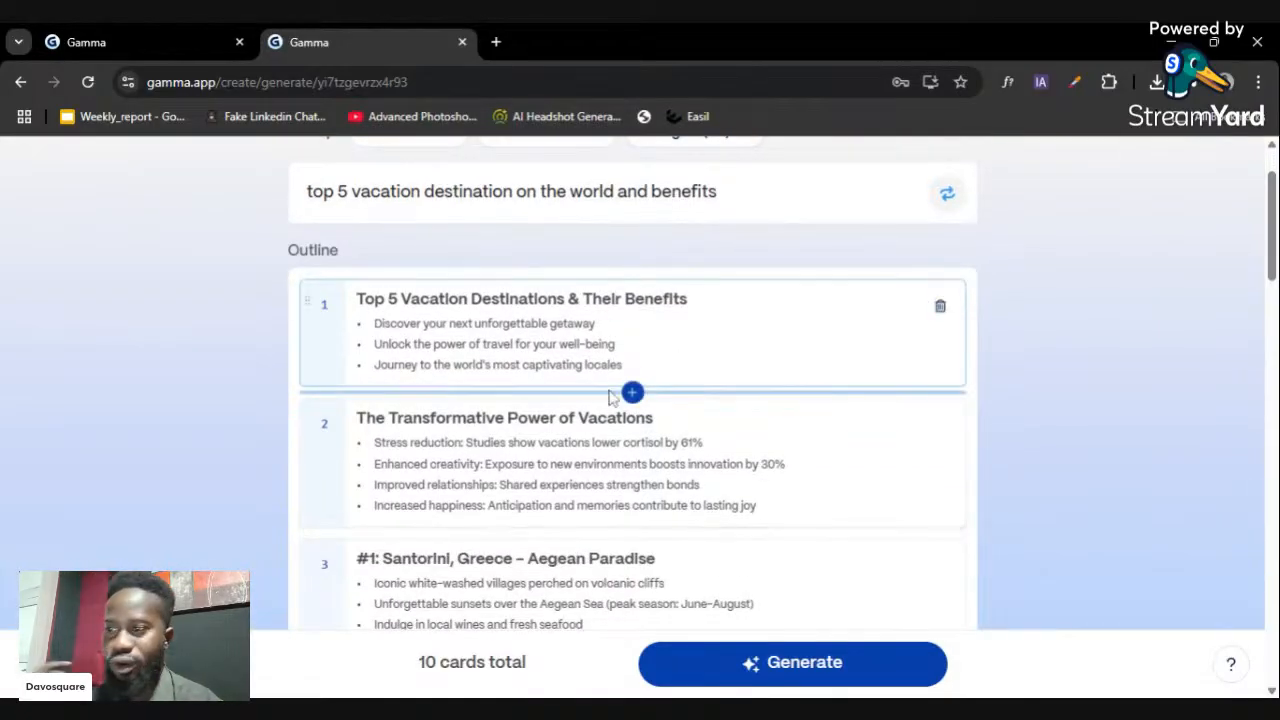
scroll(630, 391, down, 2)
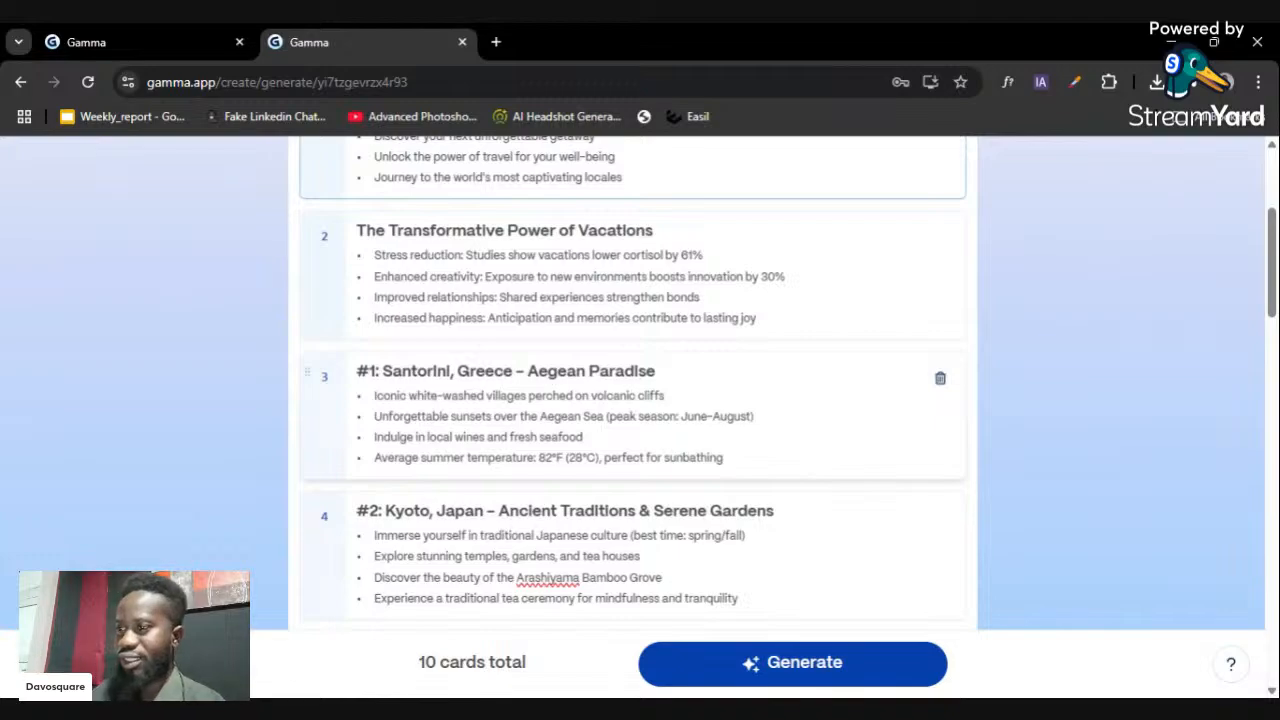
scroll(630, 400, down, 3)
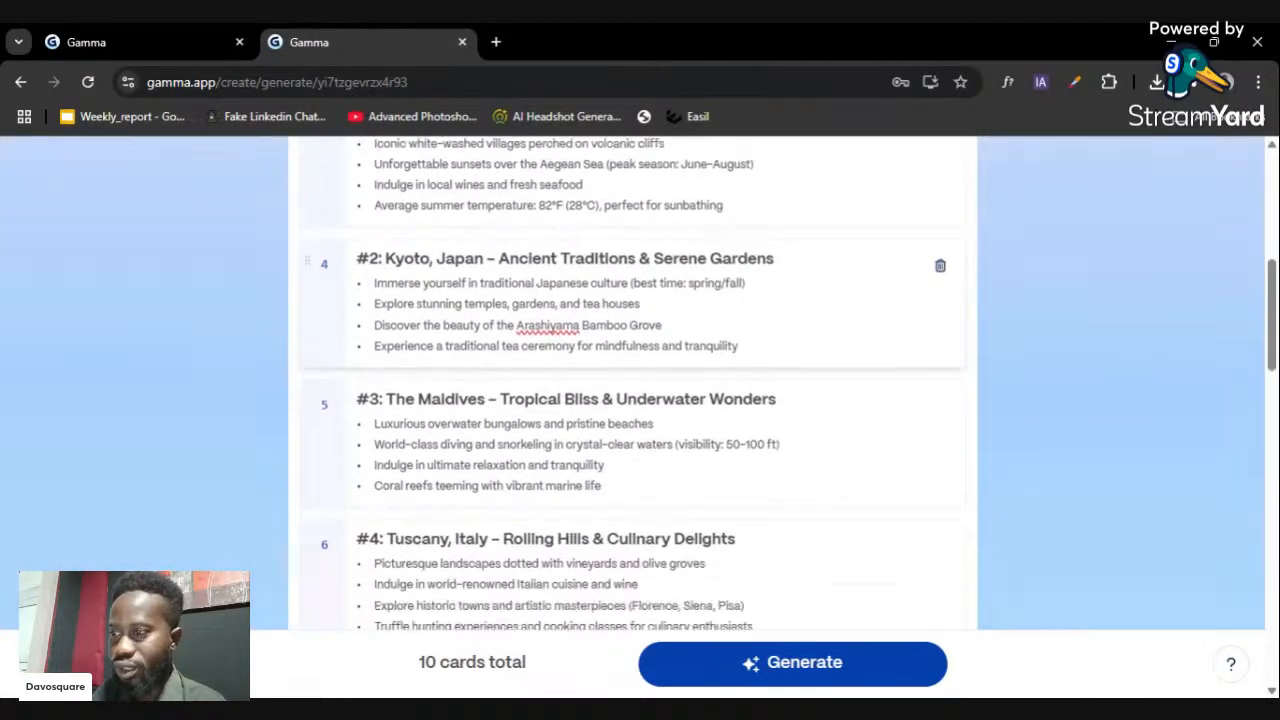
scroll(630, 390, down, 2)
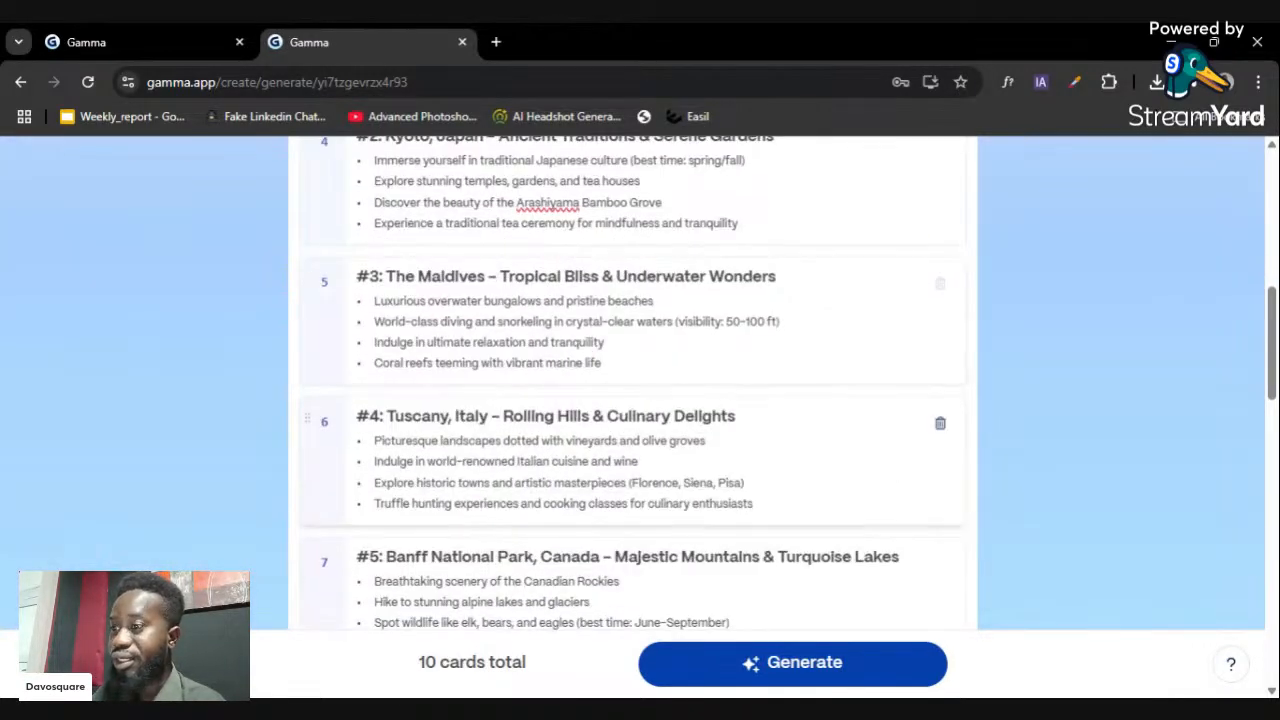
scroll(597, 401, down, 4)
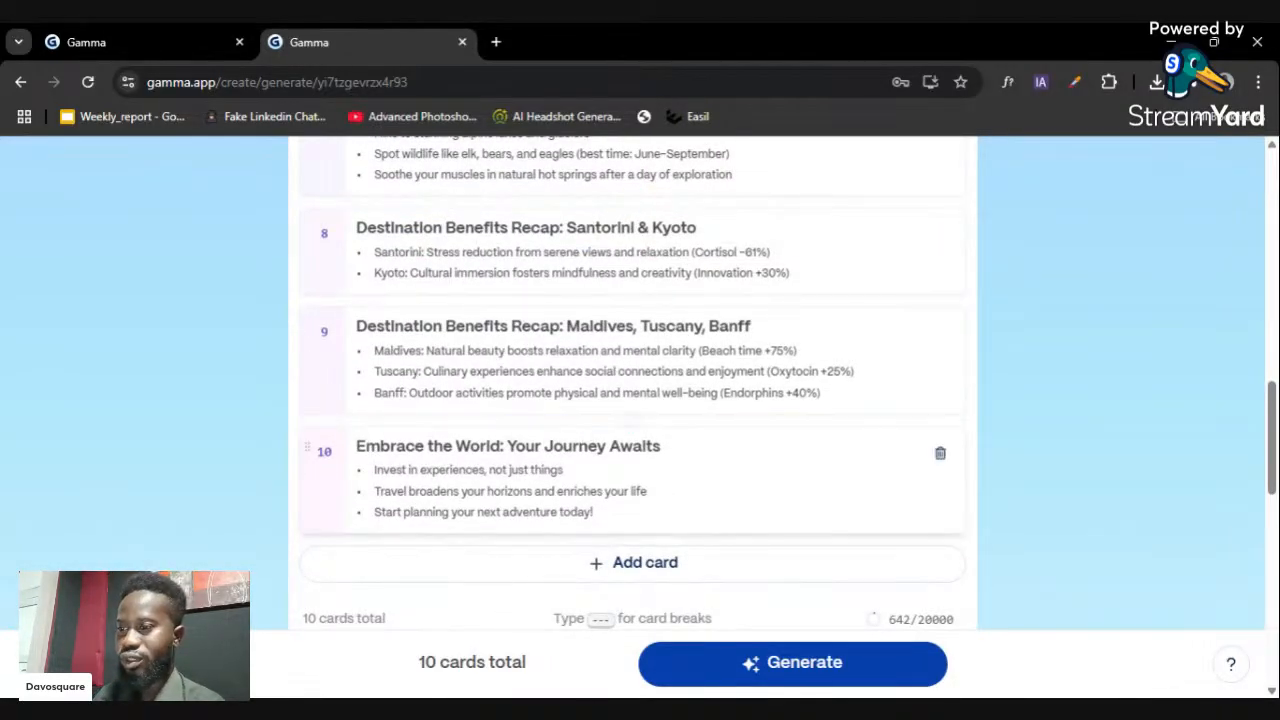
scroll(721, 475, down, 1)
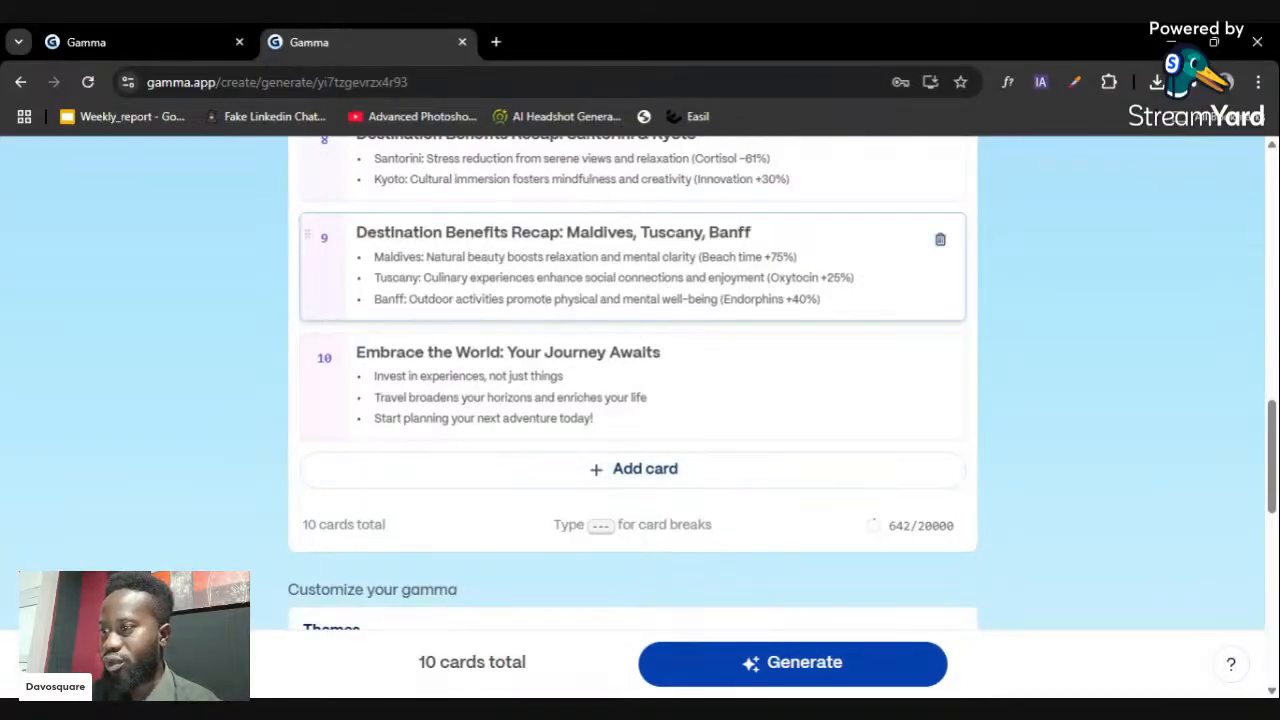
scroll(634, 371, up, 2)
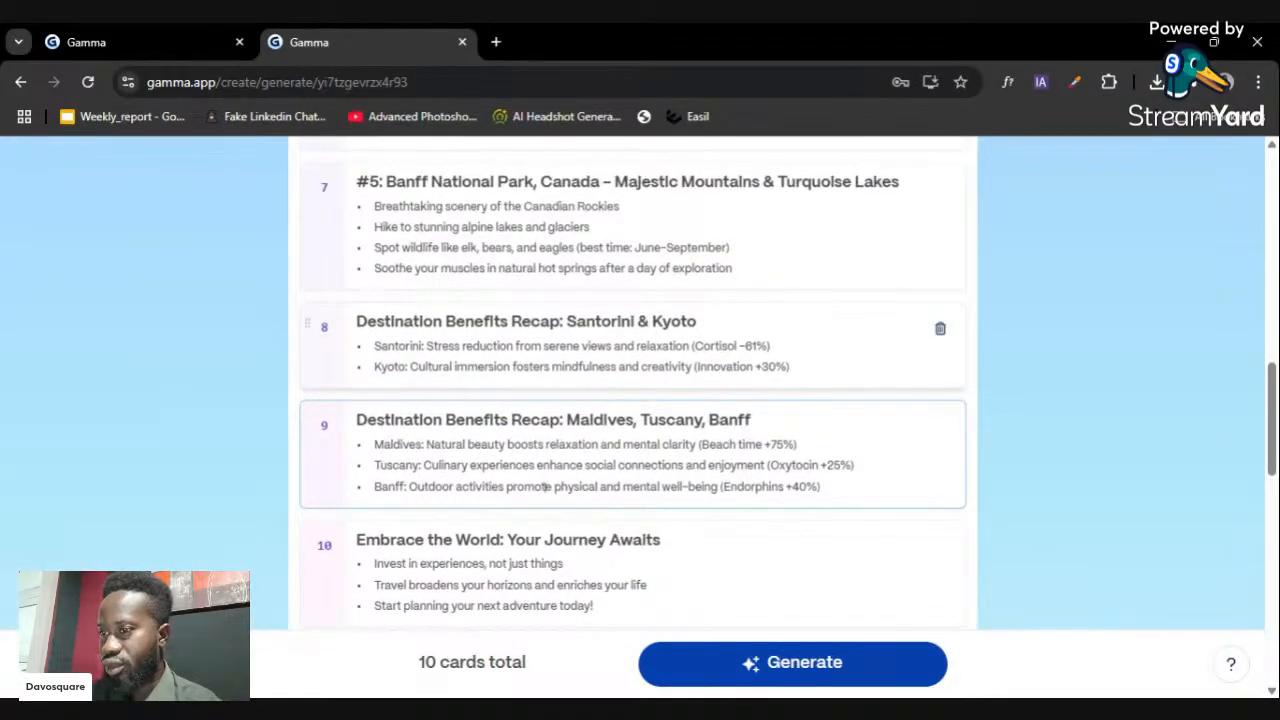
scroll(545, 487, down, 2)
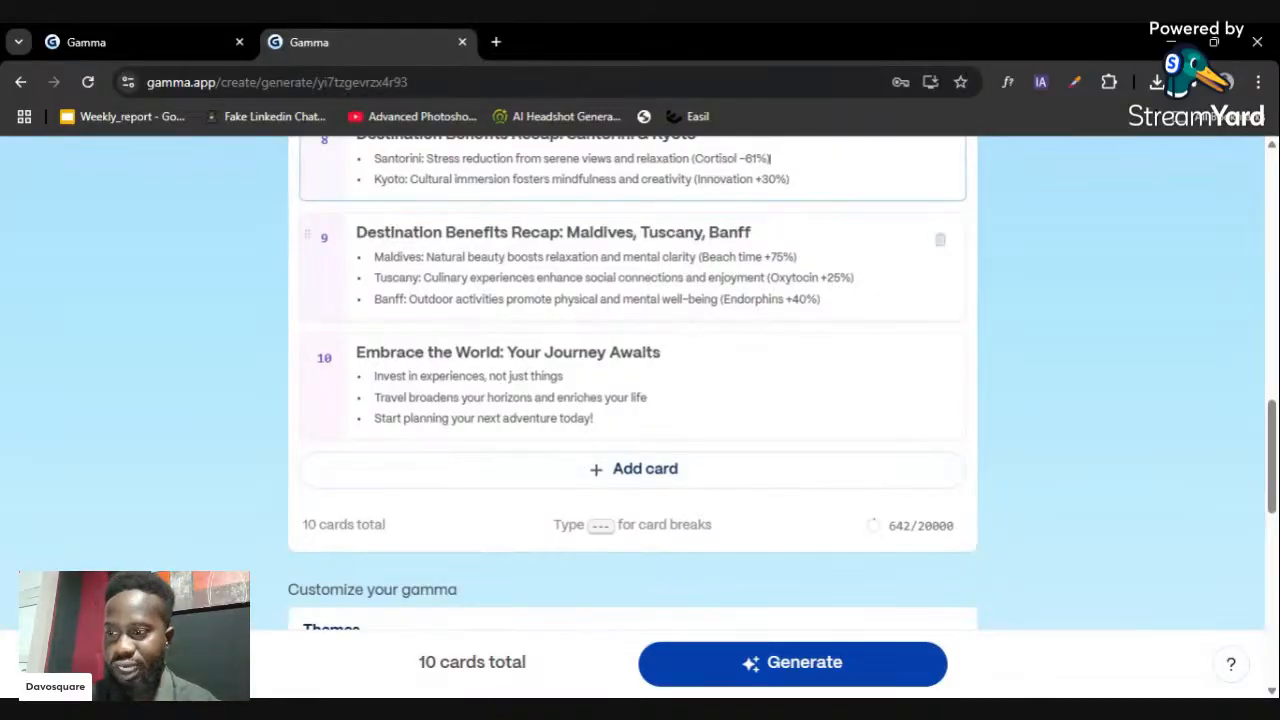
scroll(743, 417, up, 3)
key(Return)
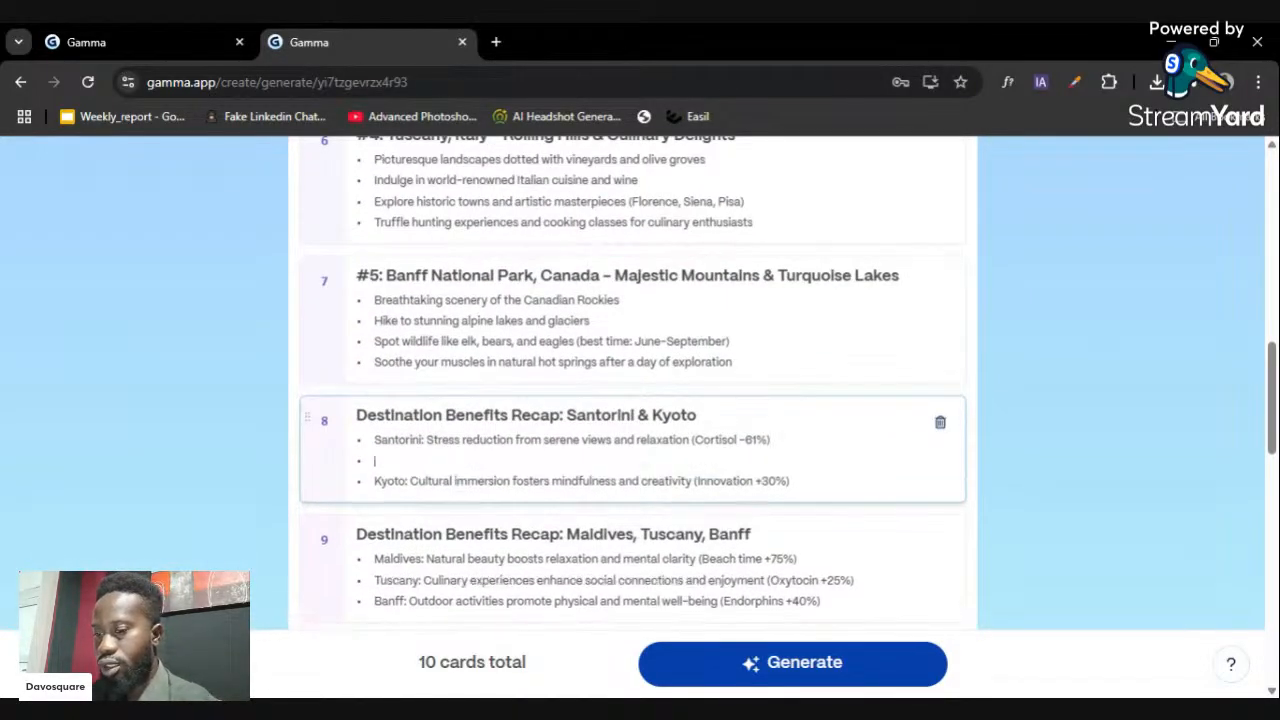
text(---)
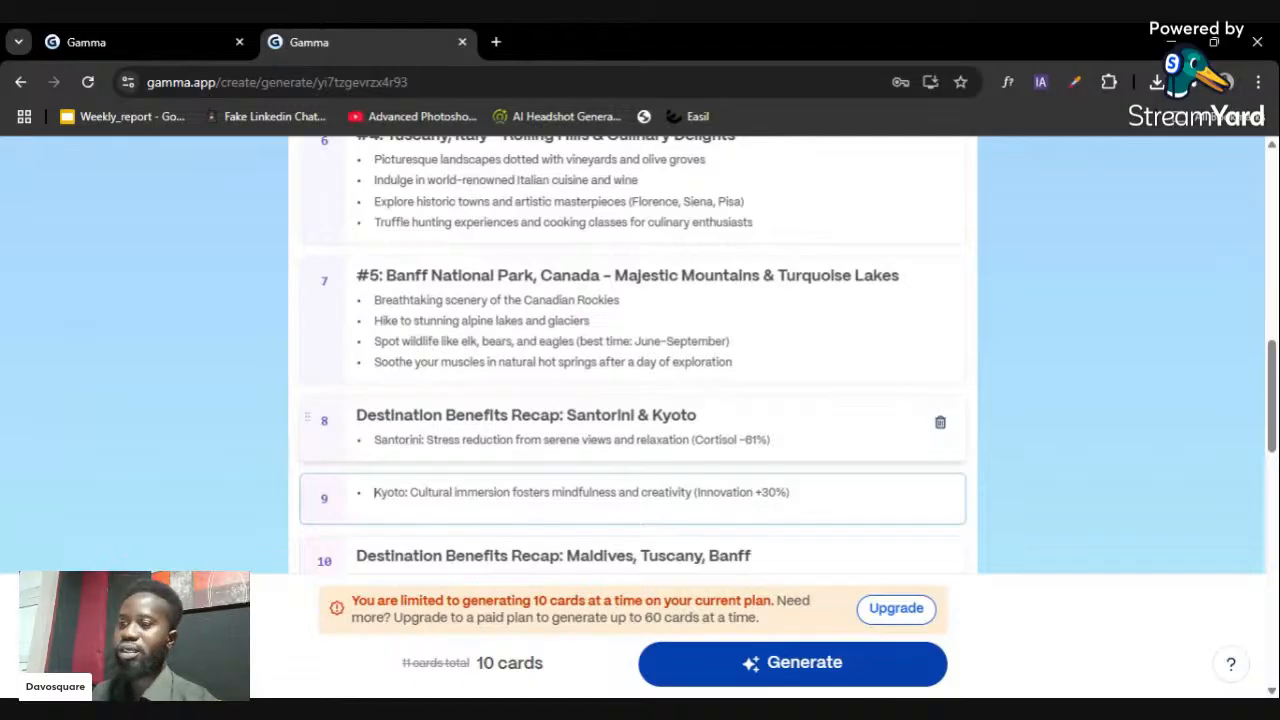
scroll(848, 444, down, 1)
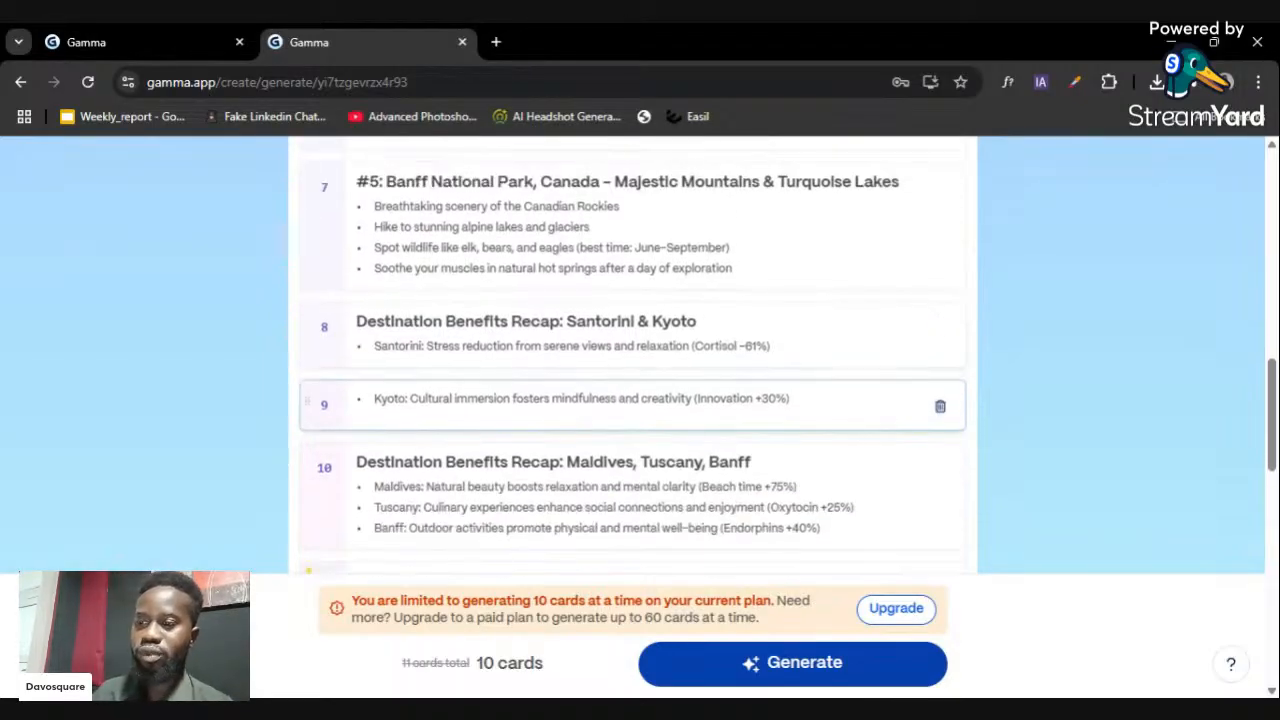
scroll(848, 444, down, 3)
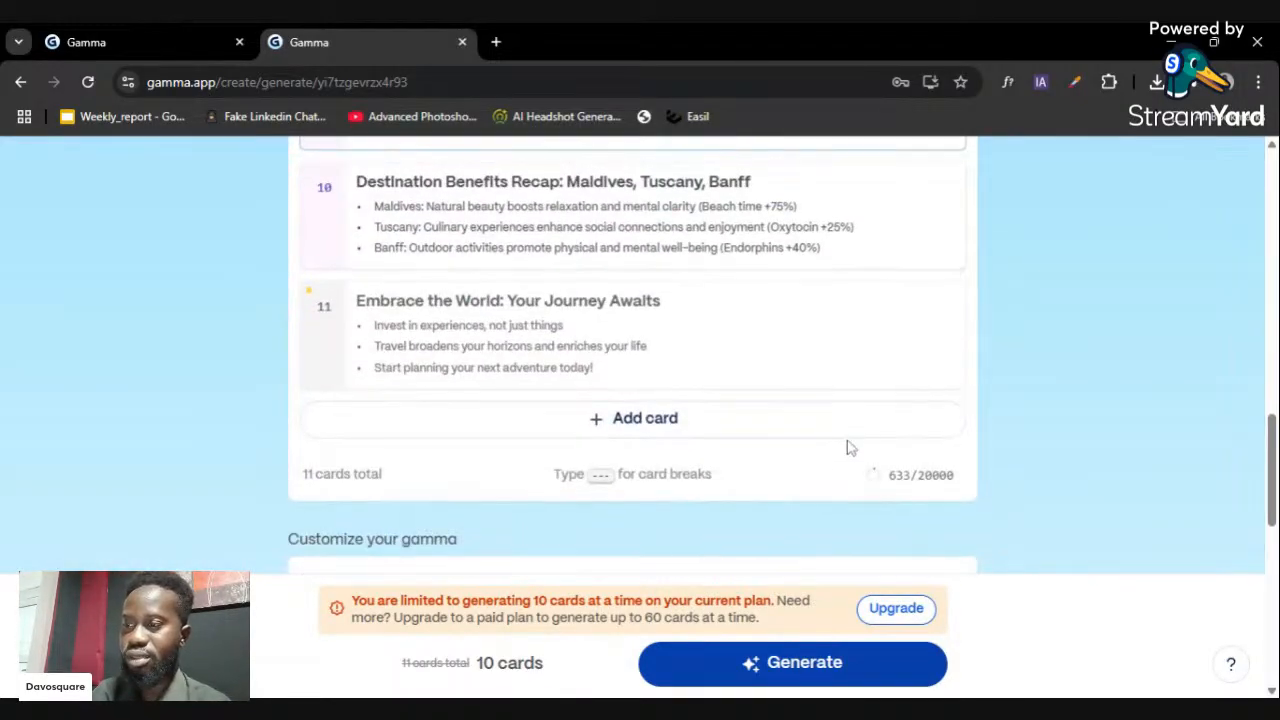
scroll(848, 447, up, 2)
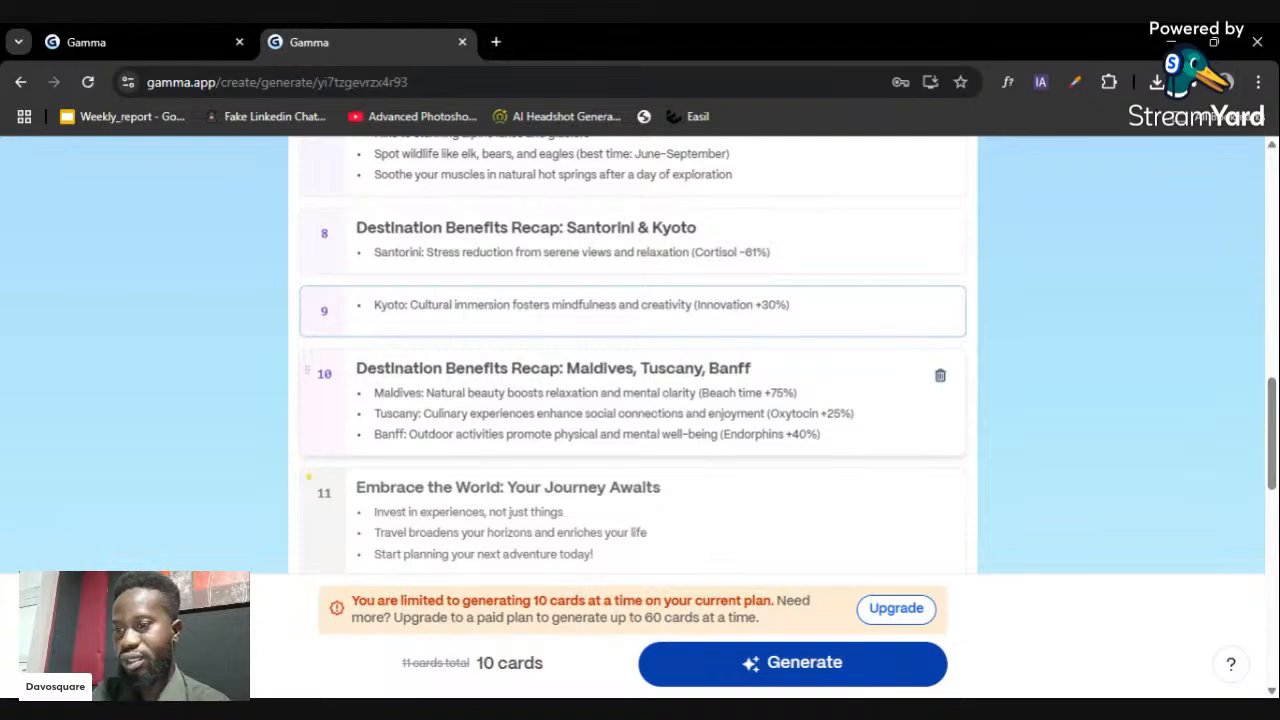
scroll(848, 444, up, 2)
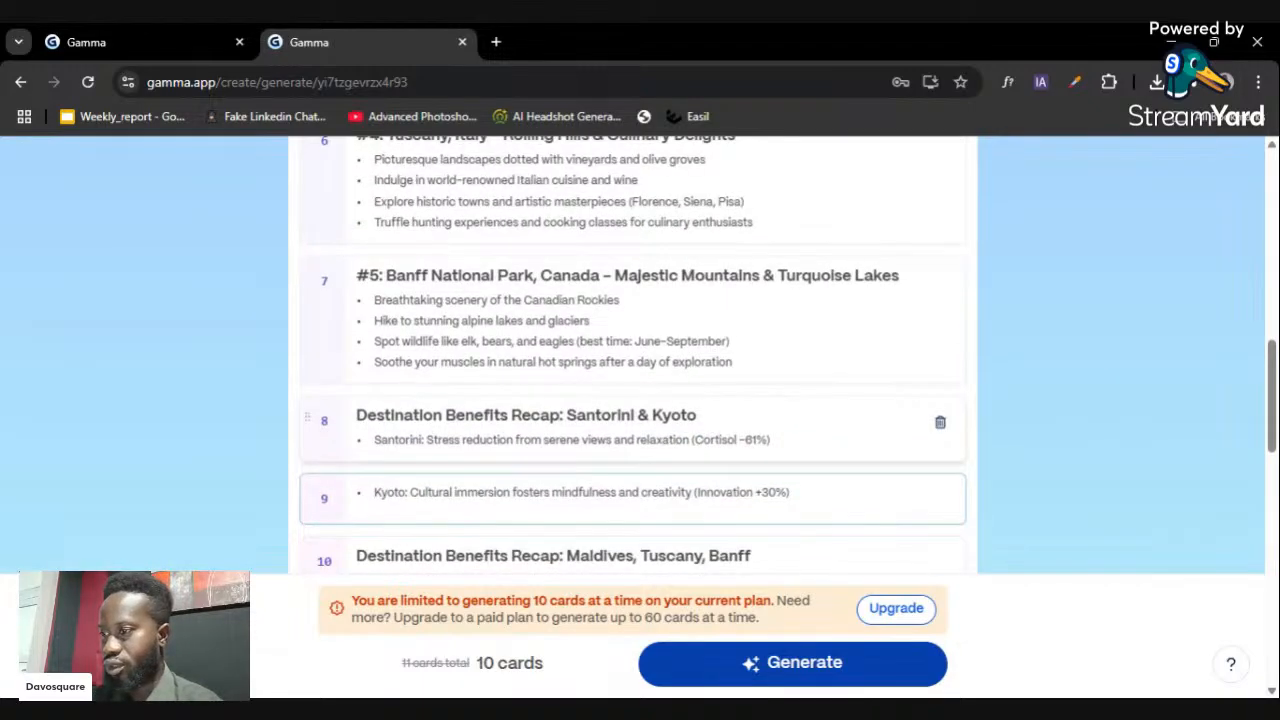
key(BackSpace)
key(BackSpace)
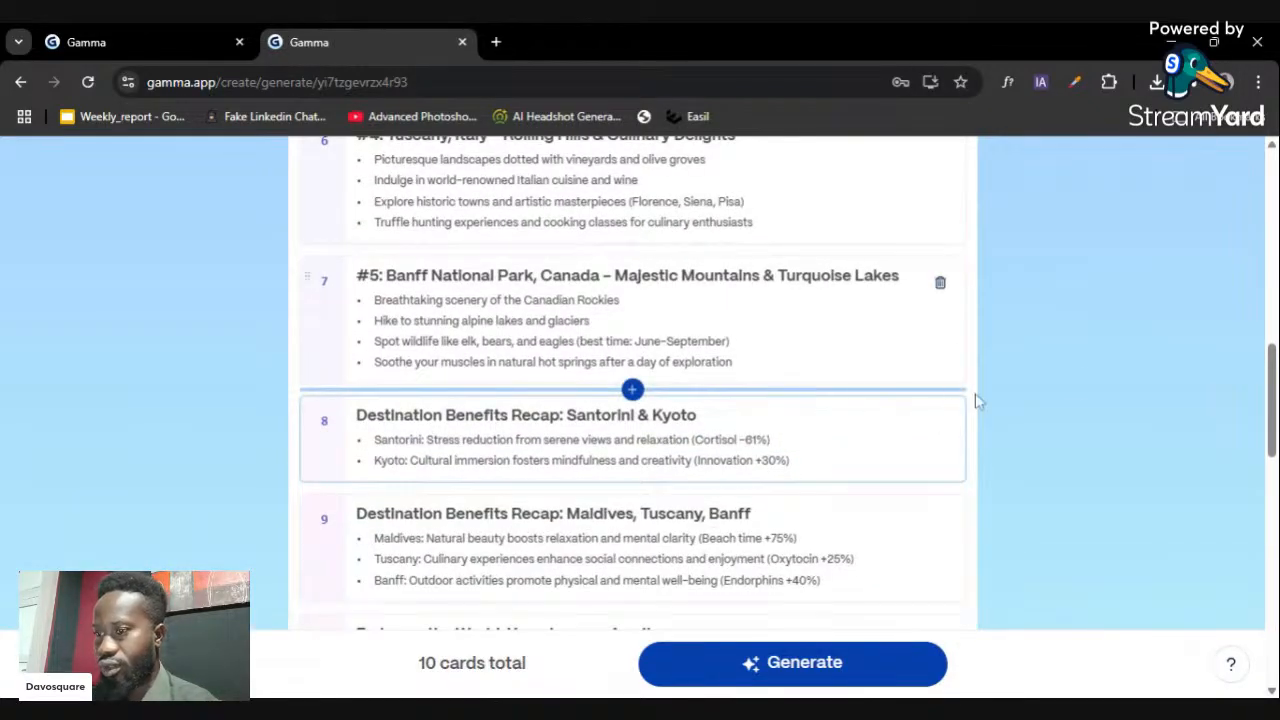
scroll(871, 428, down, 4)
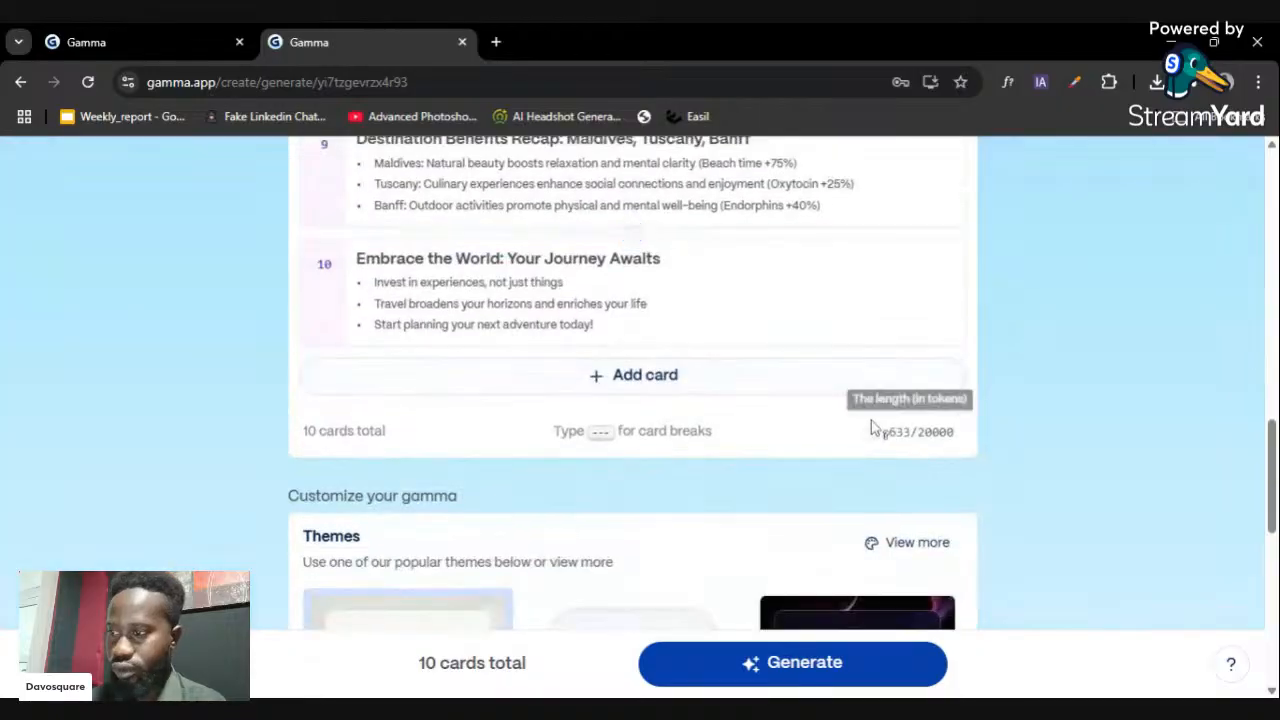
scroll(766, 451, down, 2)
scroll(1037, 301, up, 2)
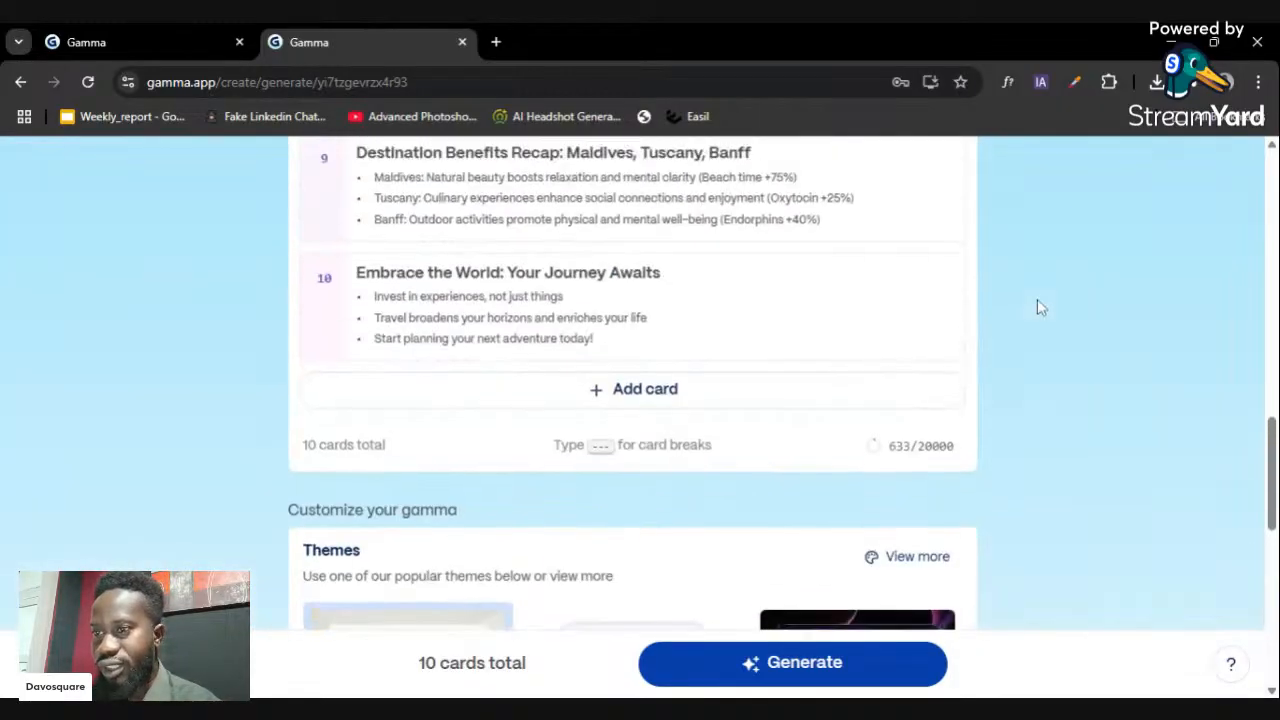
scroll(1037, 310, up, 5)
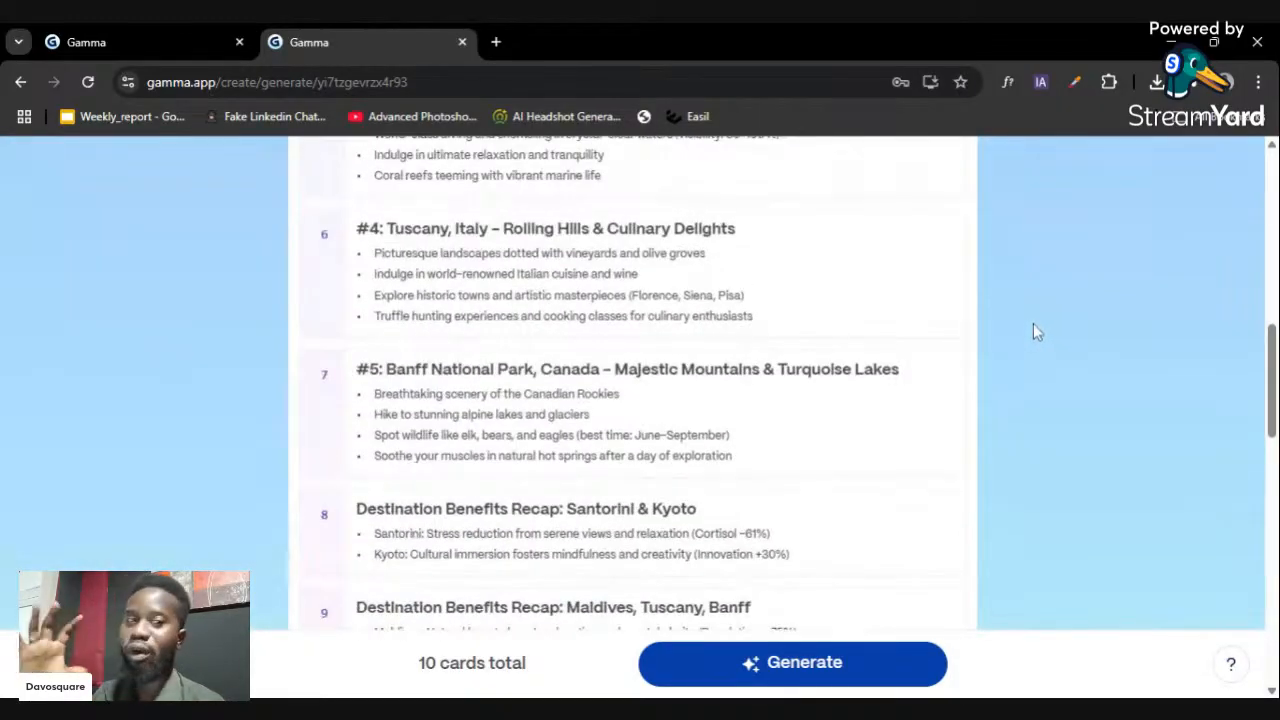
scroll(1031, 337, down, 1)
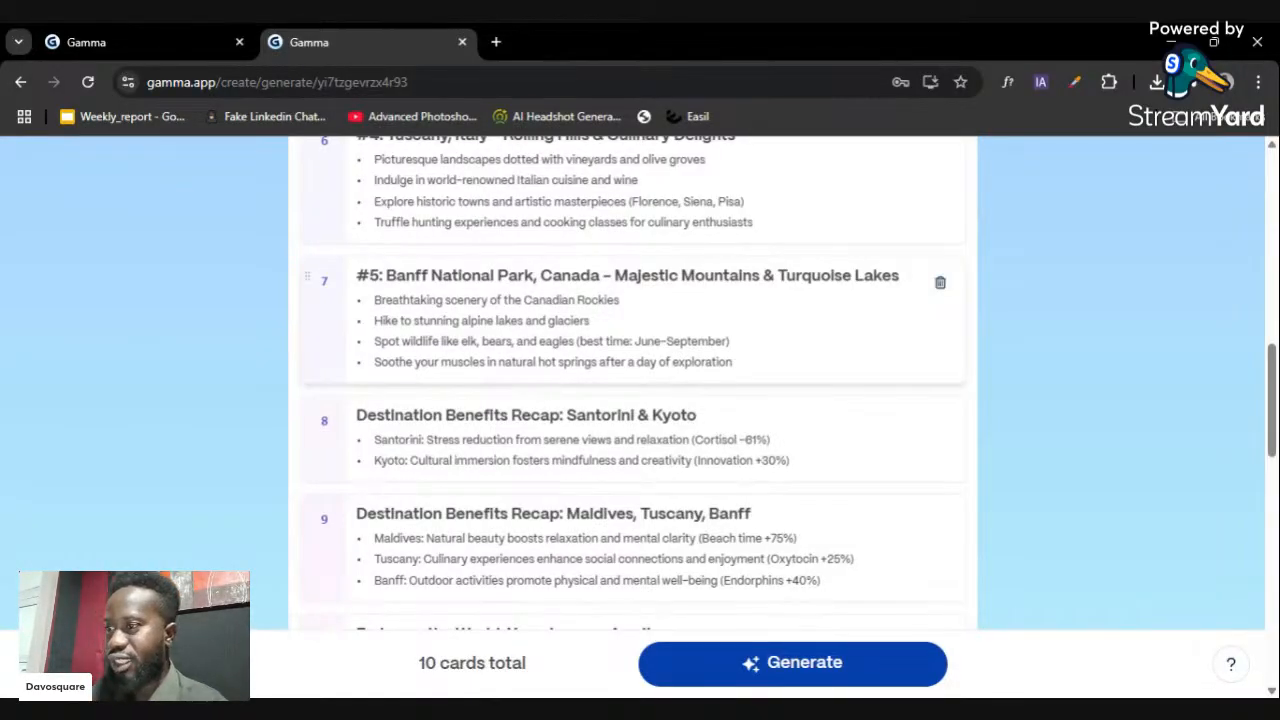
scroll(600, 342, up, 3)
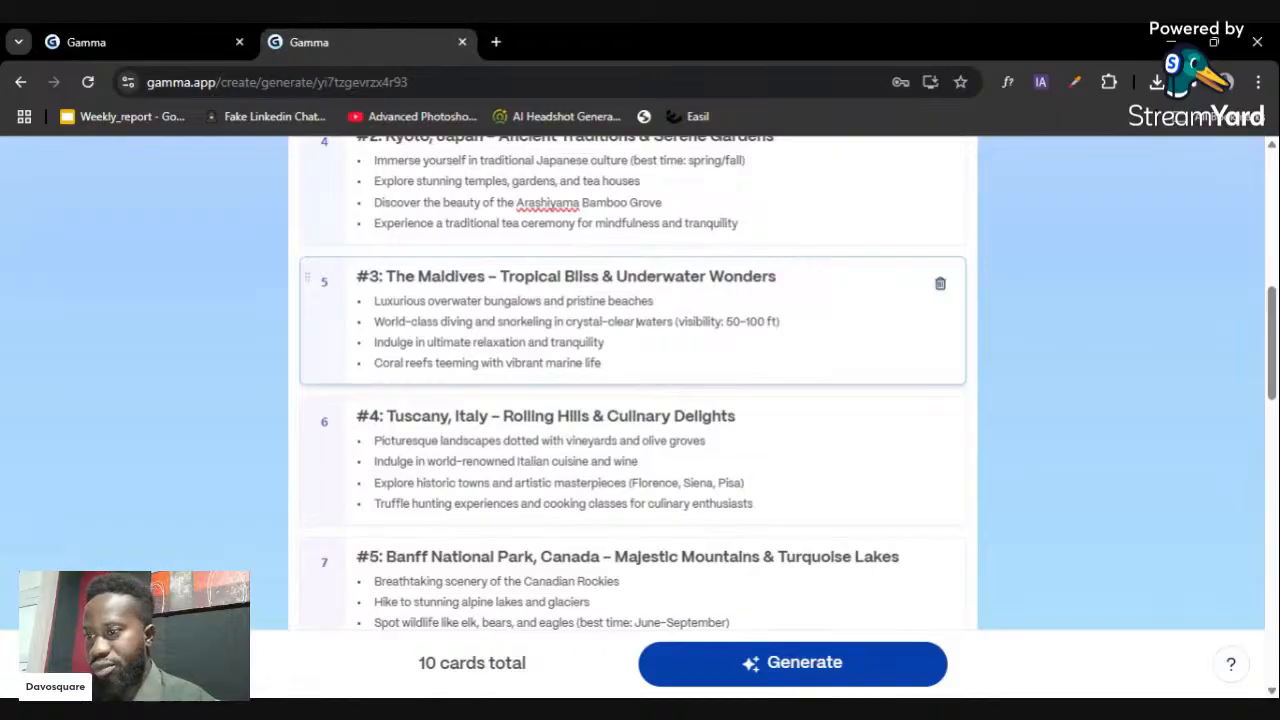
double_click(637, 321)
scroll(663, 379, down, 10)
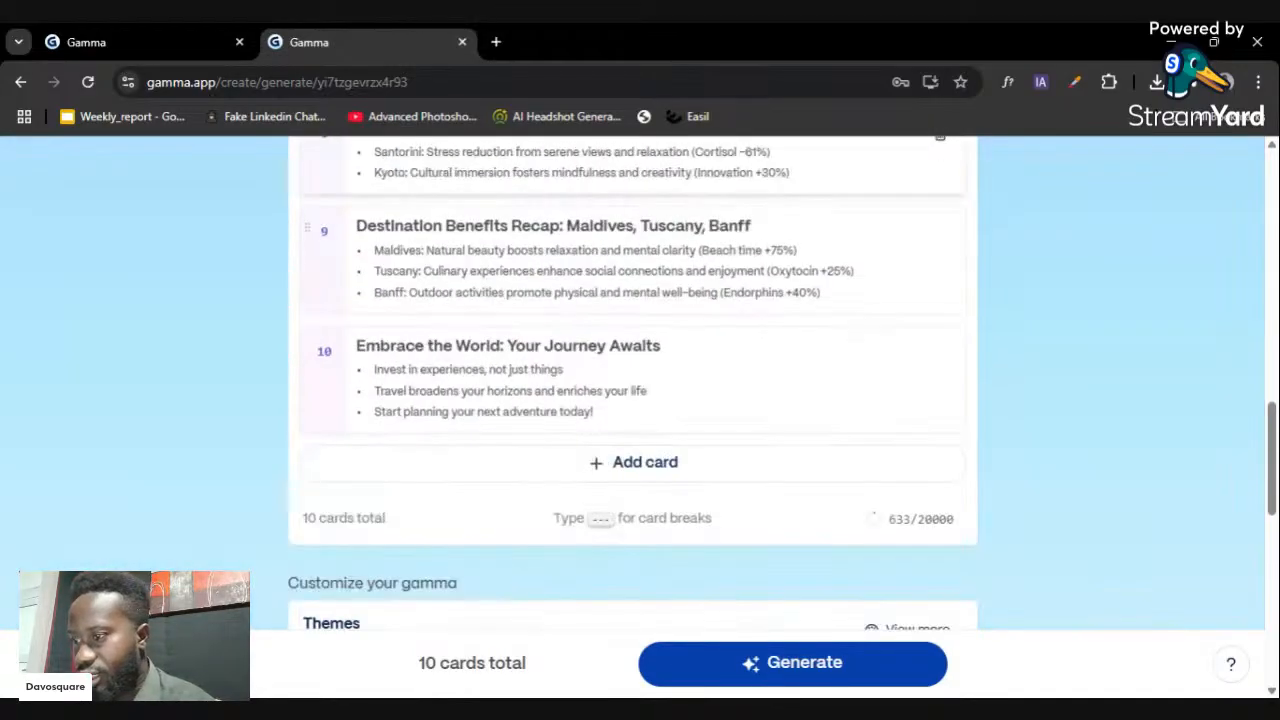
- Scroll through the generated outline and theme options to review them
scroll(669, 392, down, 5)
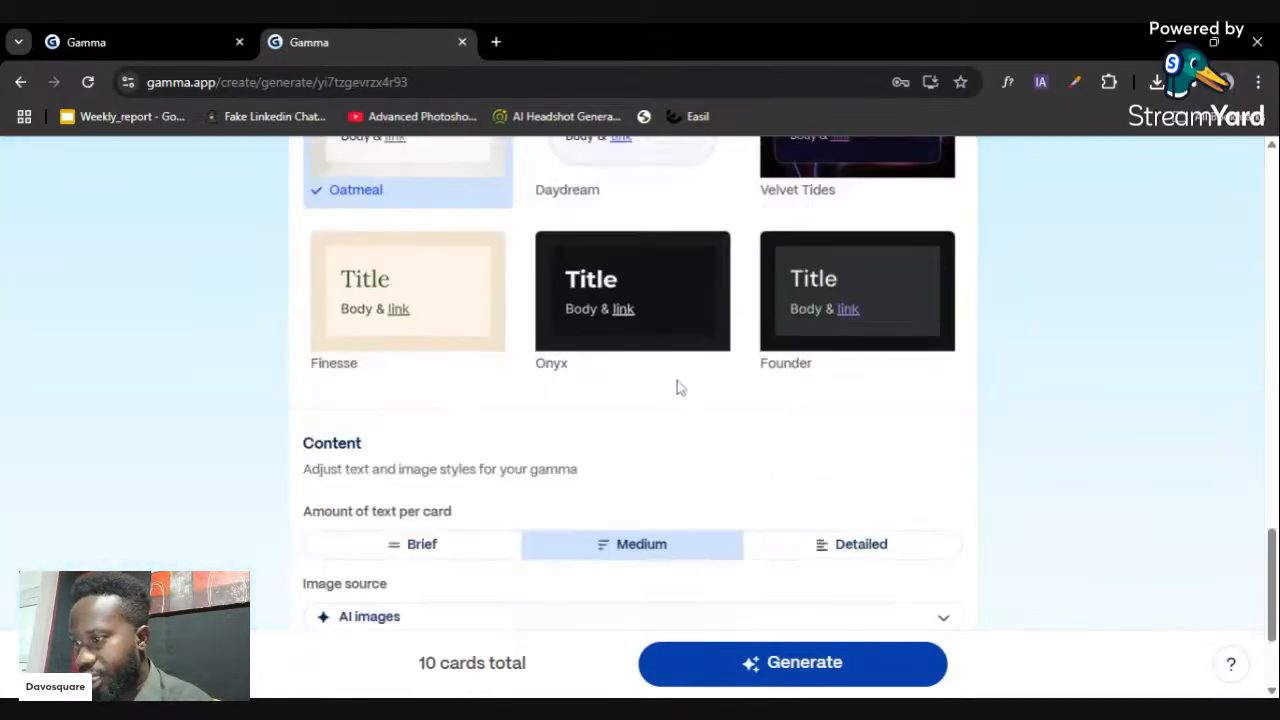
scroll(667, 390, up, 2)
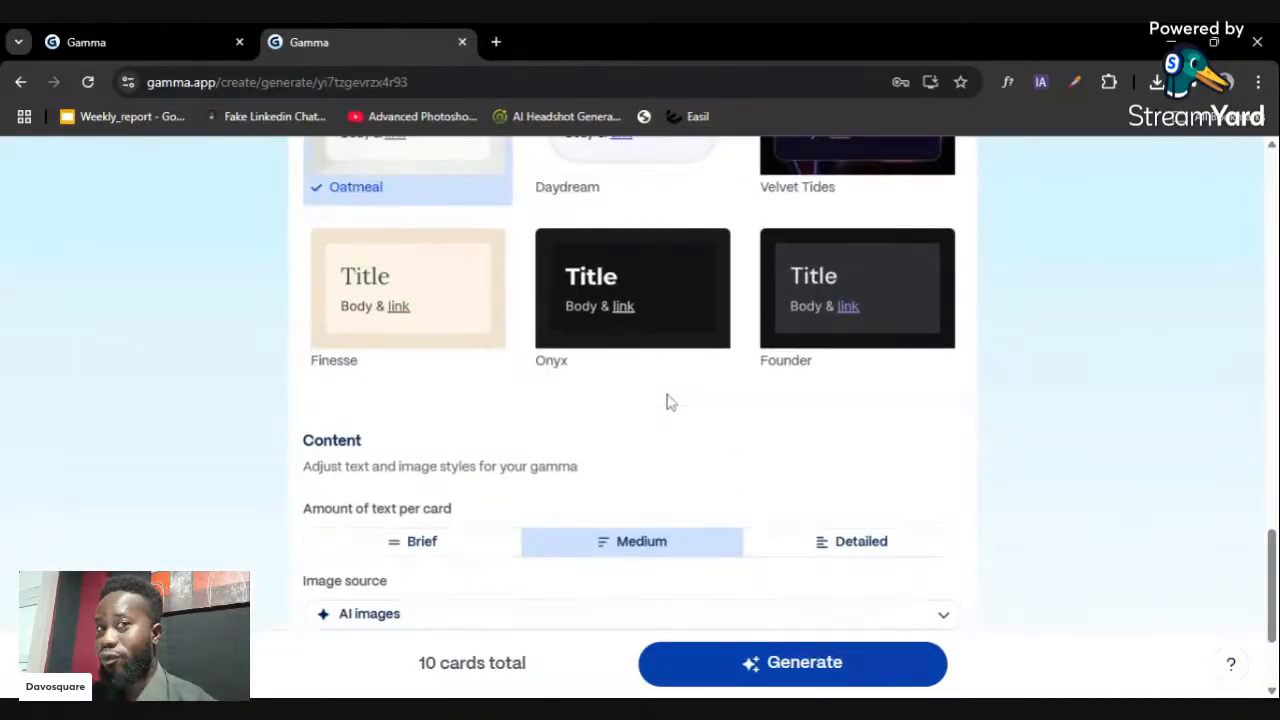
scroll(650, 412, up, 3)
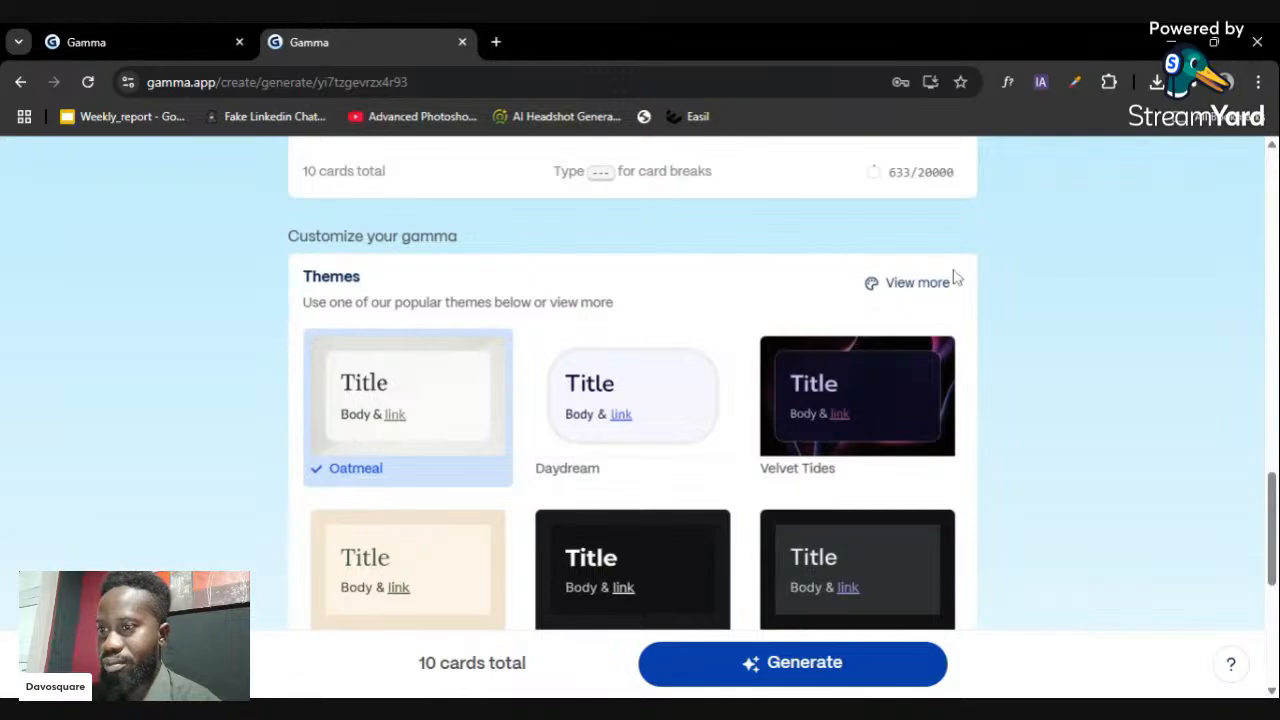
scroll(903, 394, down, 5)
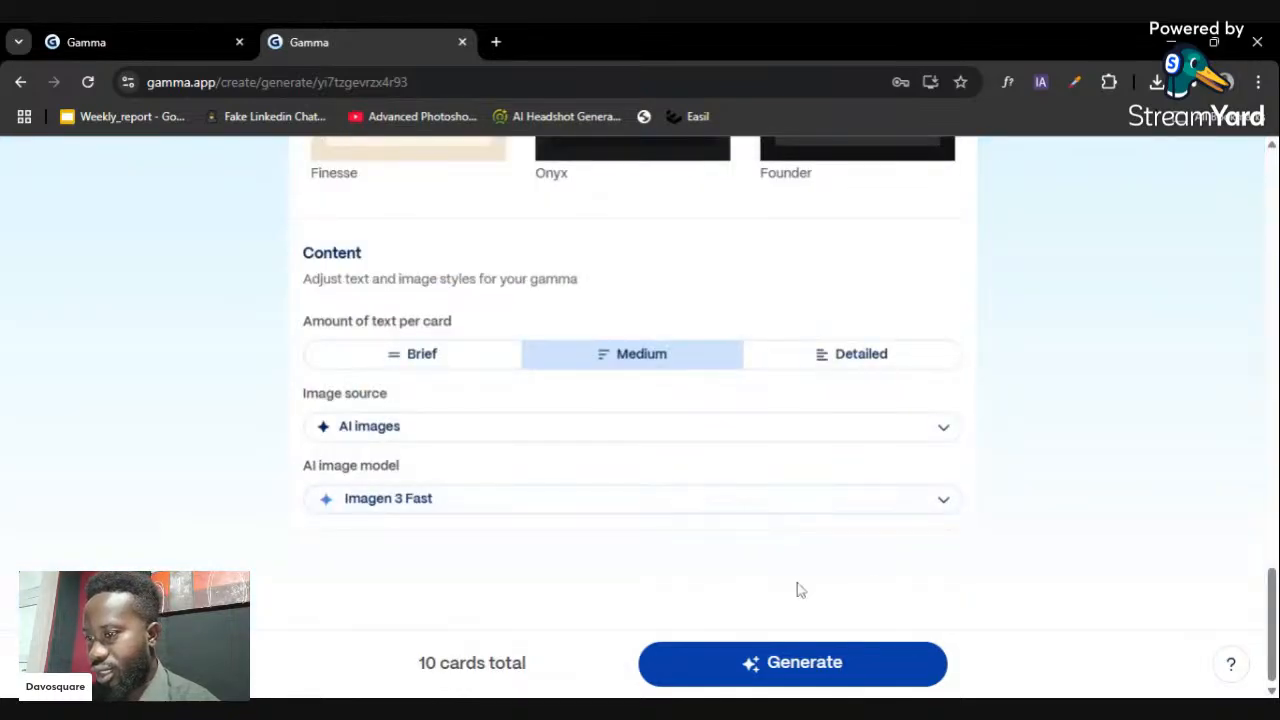
scroll(638, 425, up, 3)
scroll(640, 425, up, 20)
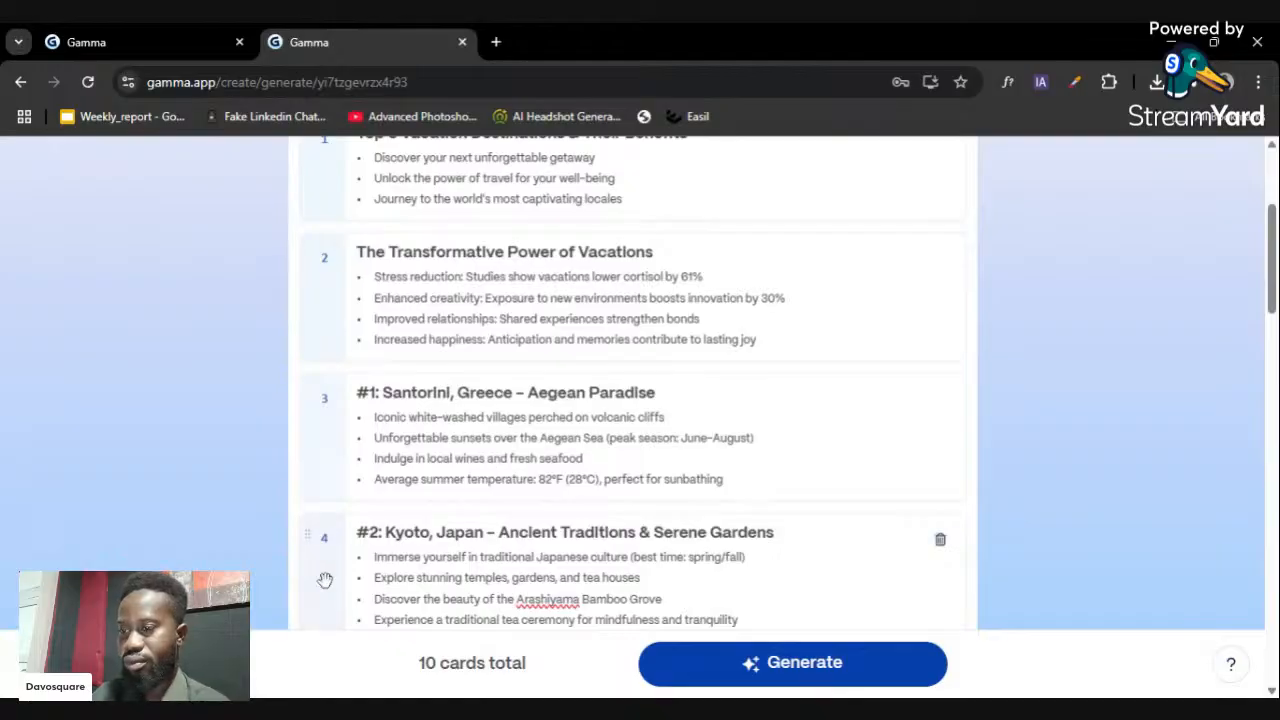
scroll(451, 514, up, 3)
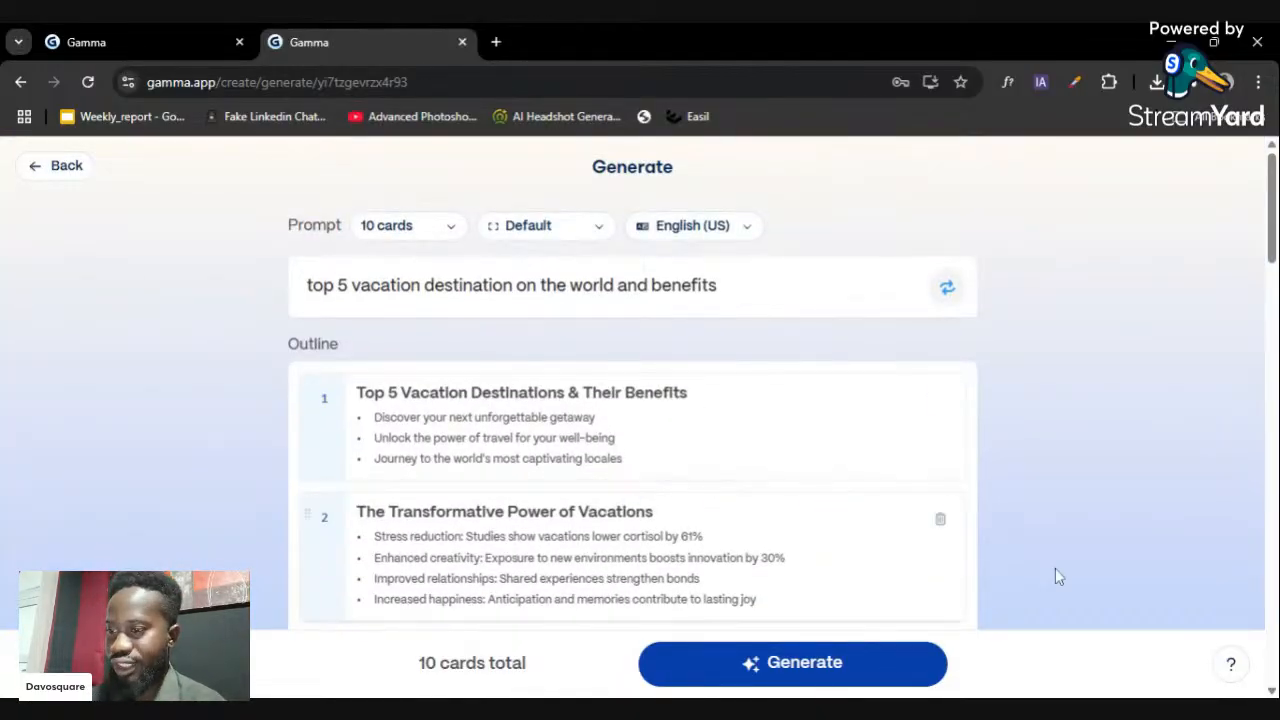
scroll(720, 566, down, 4)
scroll(632, 390, down, 4)
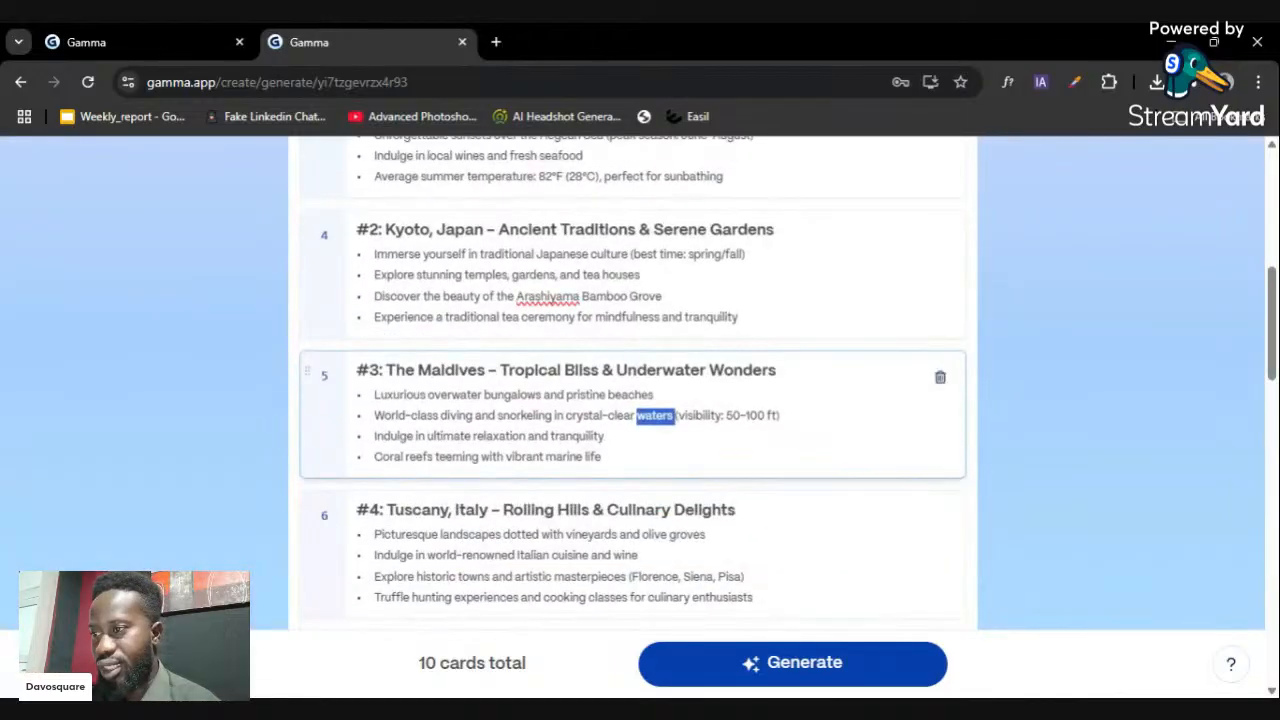
scroll(632, 390, down, 2)
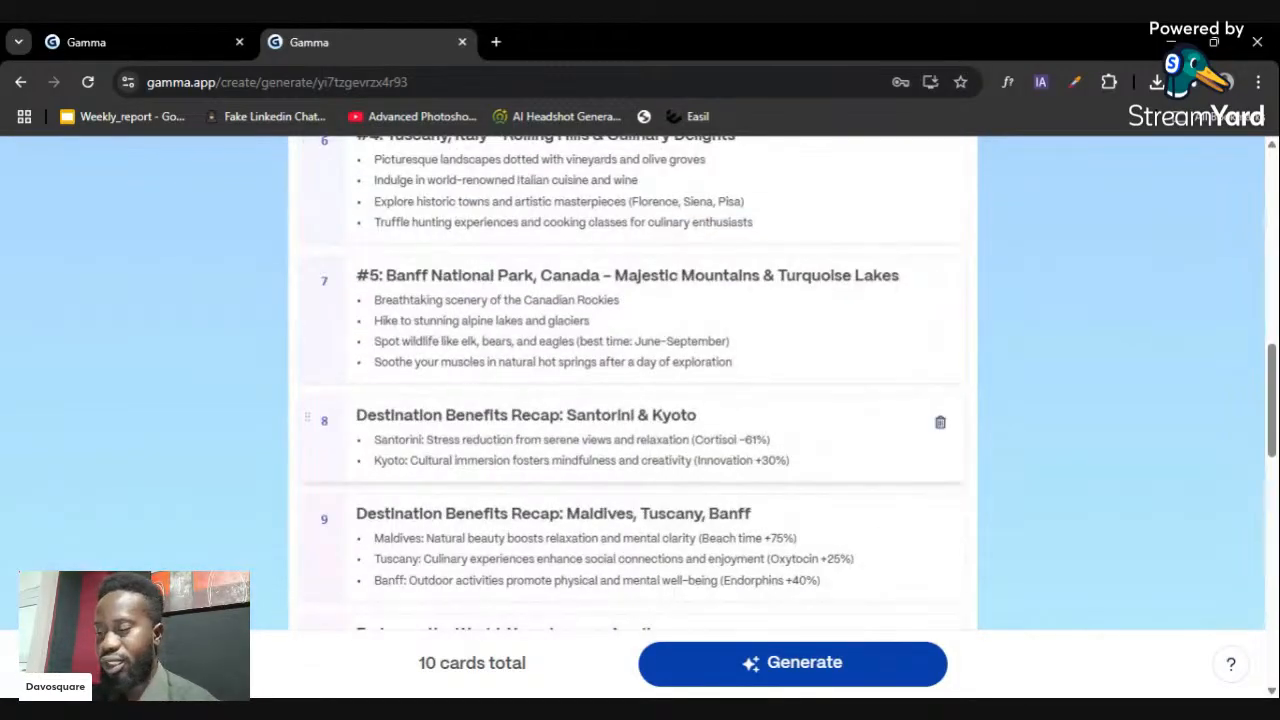
scroll(638, 425, down, 2)
scroll(636, 430, down, 3)
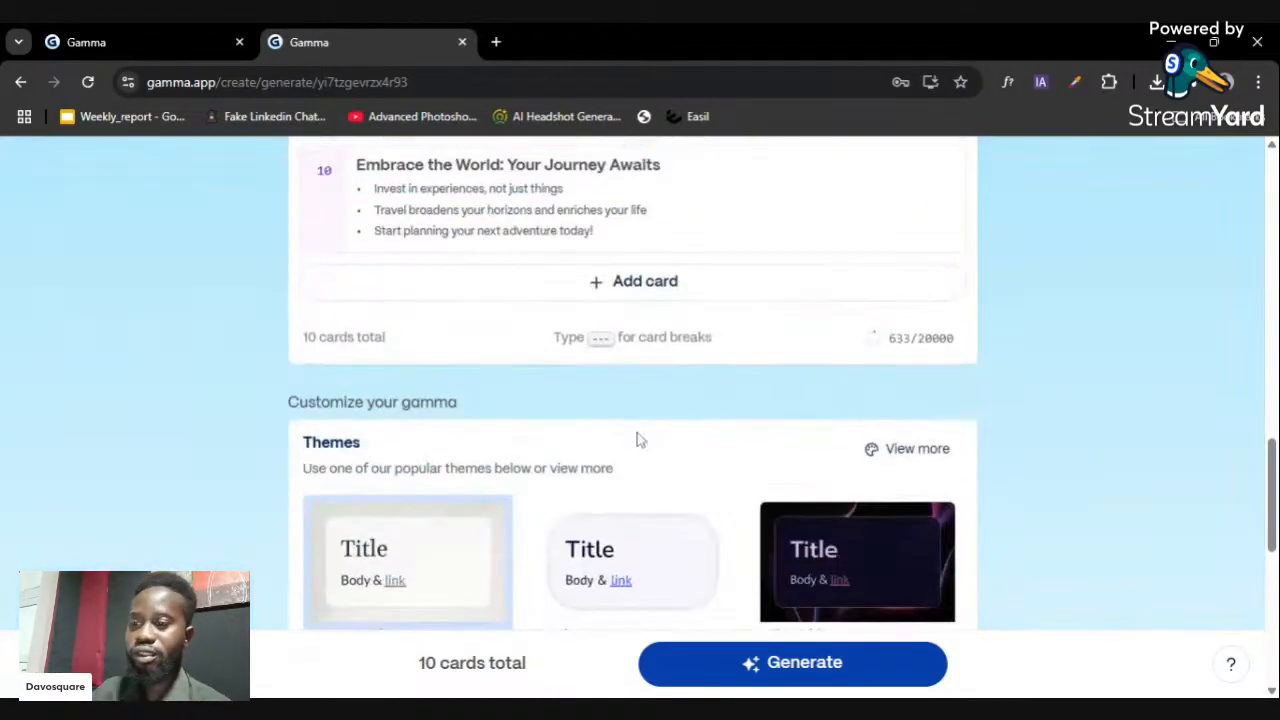
scroll(623, 451, down, 1)
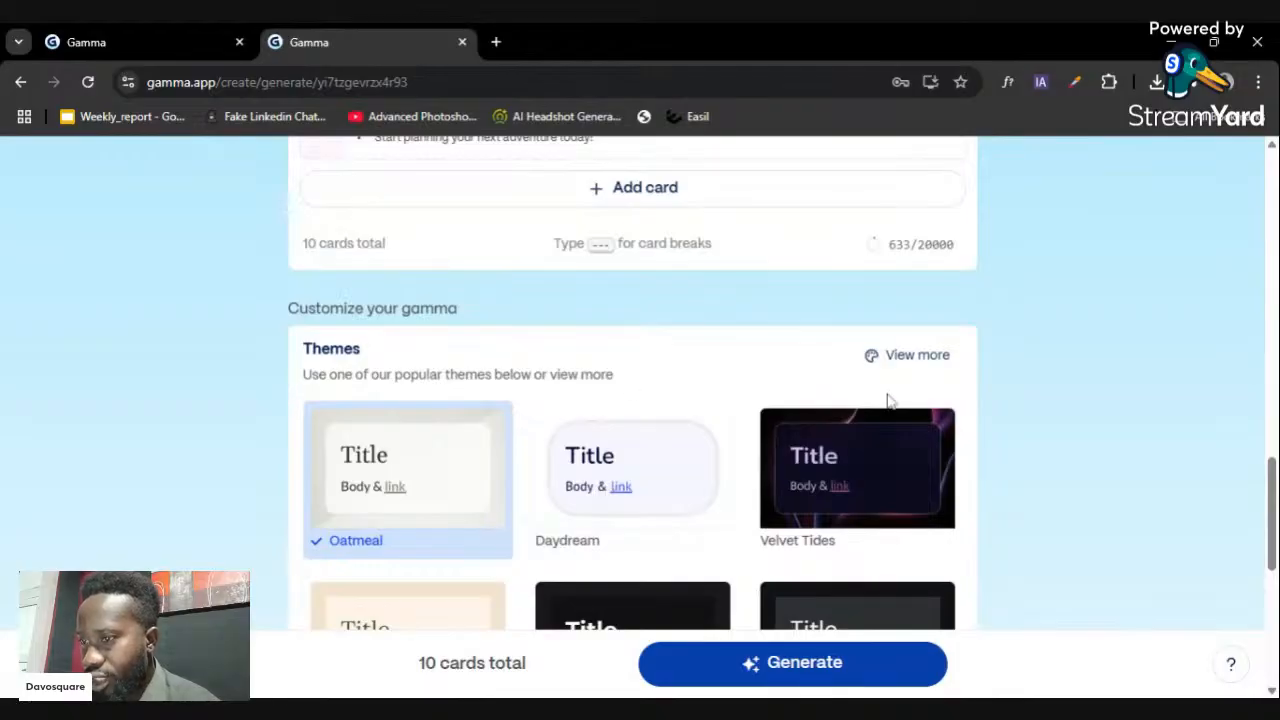
- Open the full theme collection, search it, and preview the Breeze theme
click(912, 356)
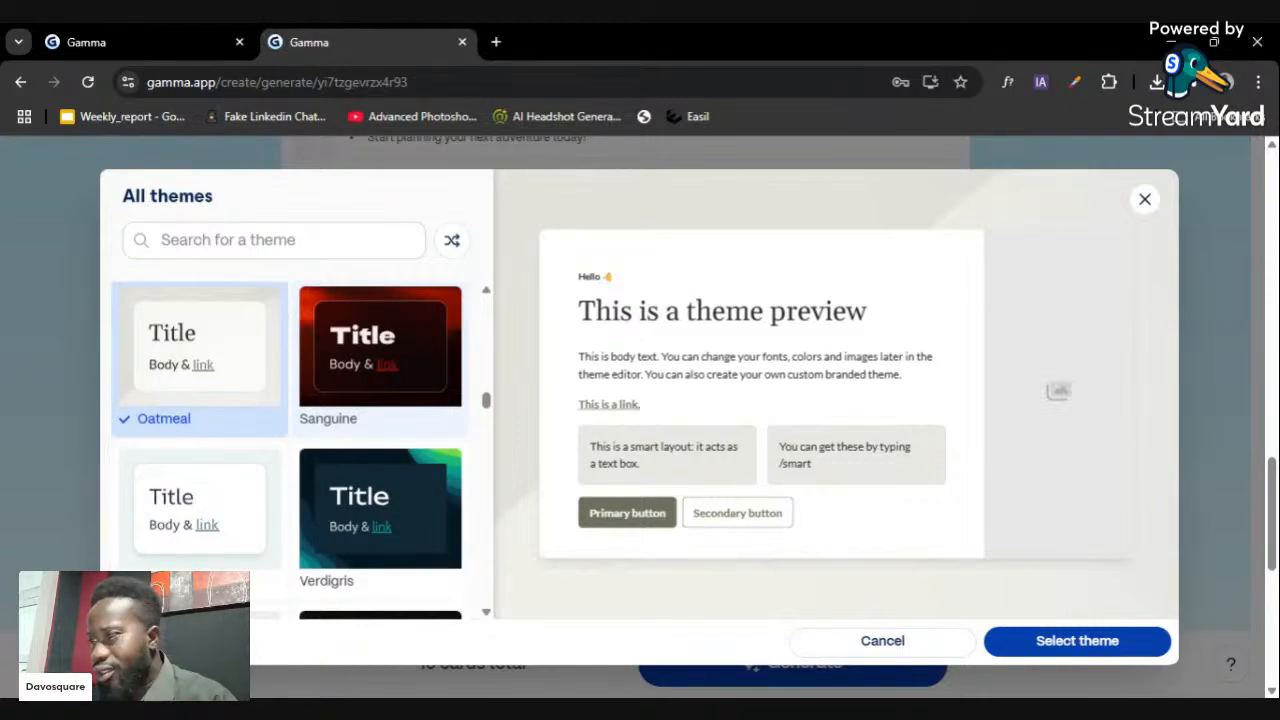
scroll(385, 400, down, 5)
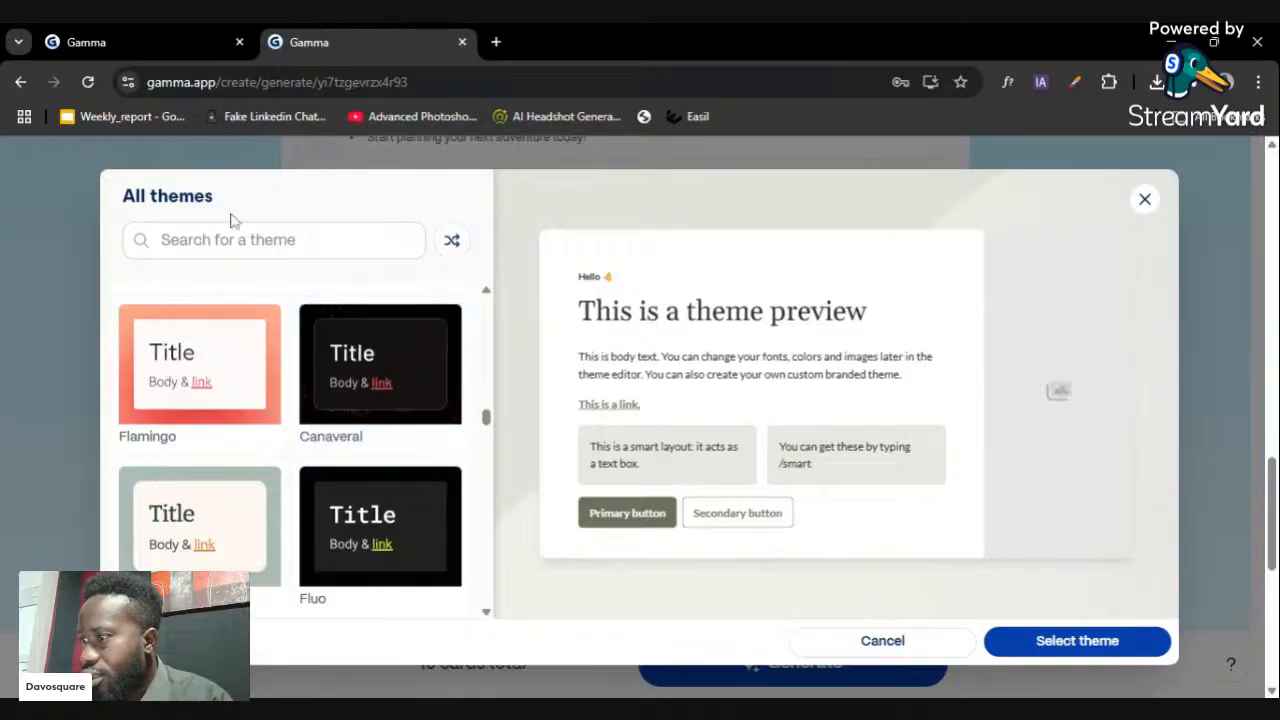
click(232, 238)
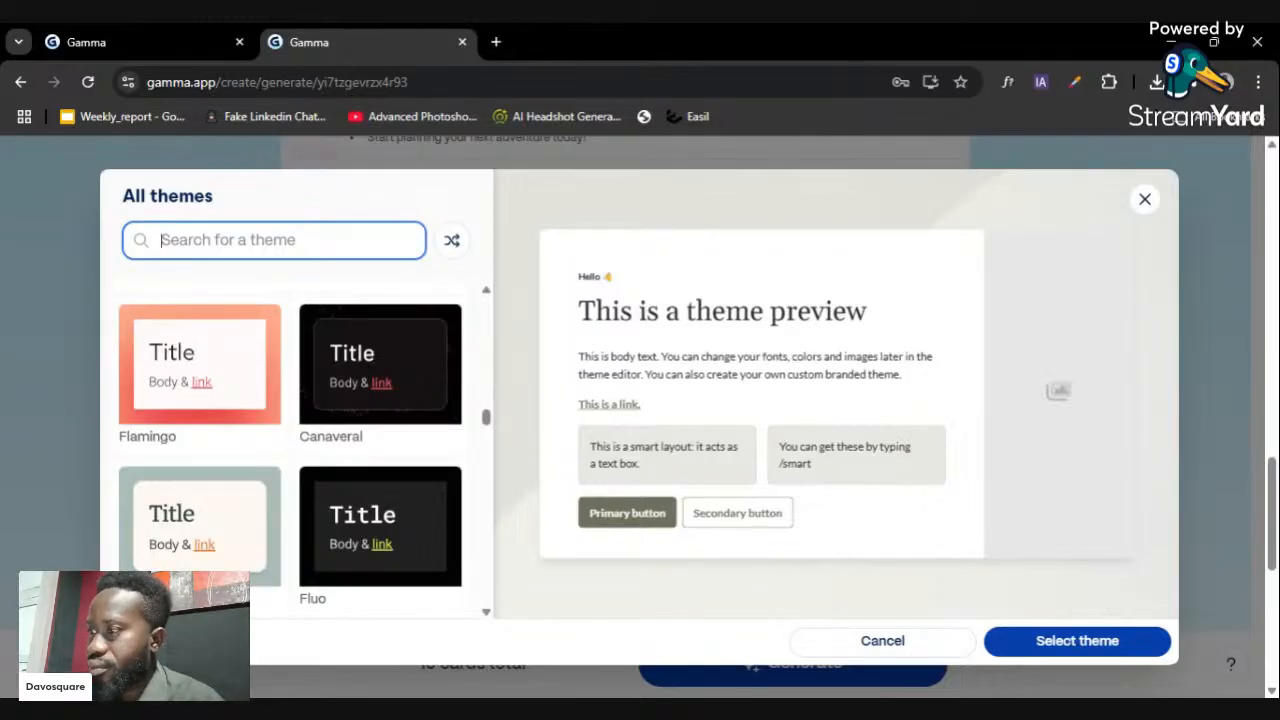
scroll(456, 420, down, 2)
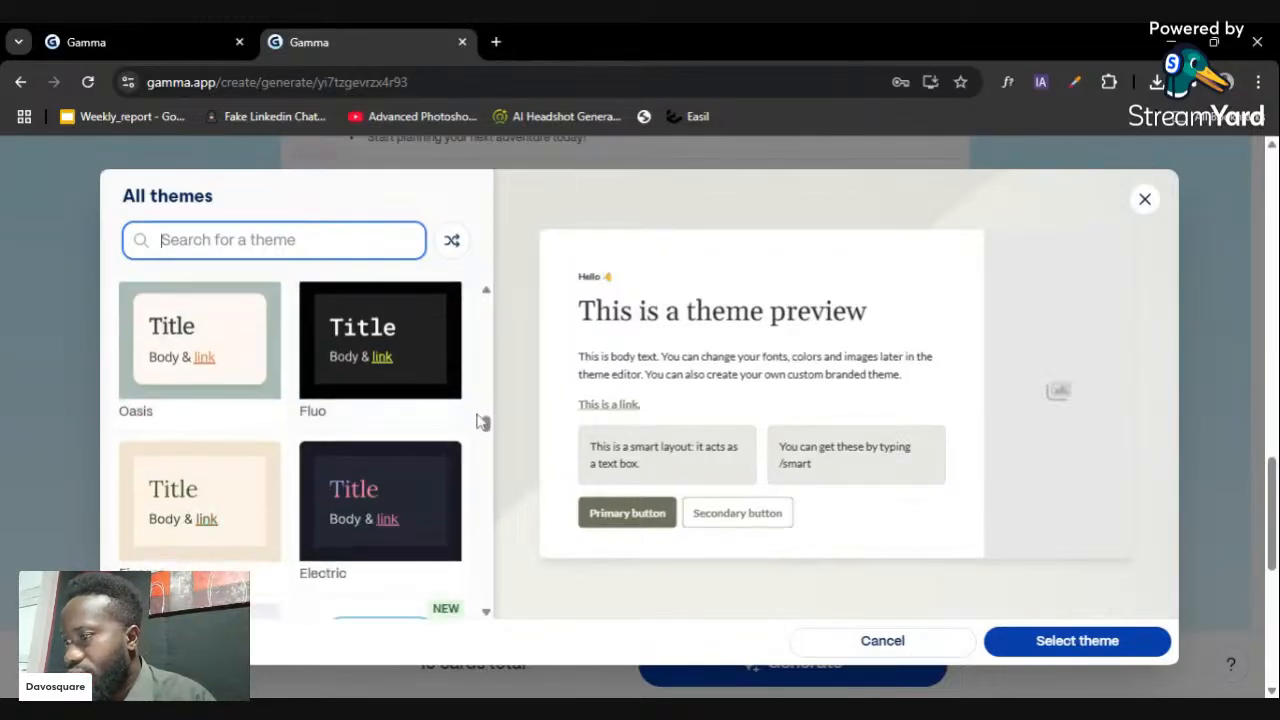
drag(486, 428, 472, 471)
scroll(471, 471, down, 1)
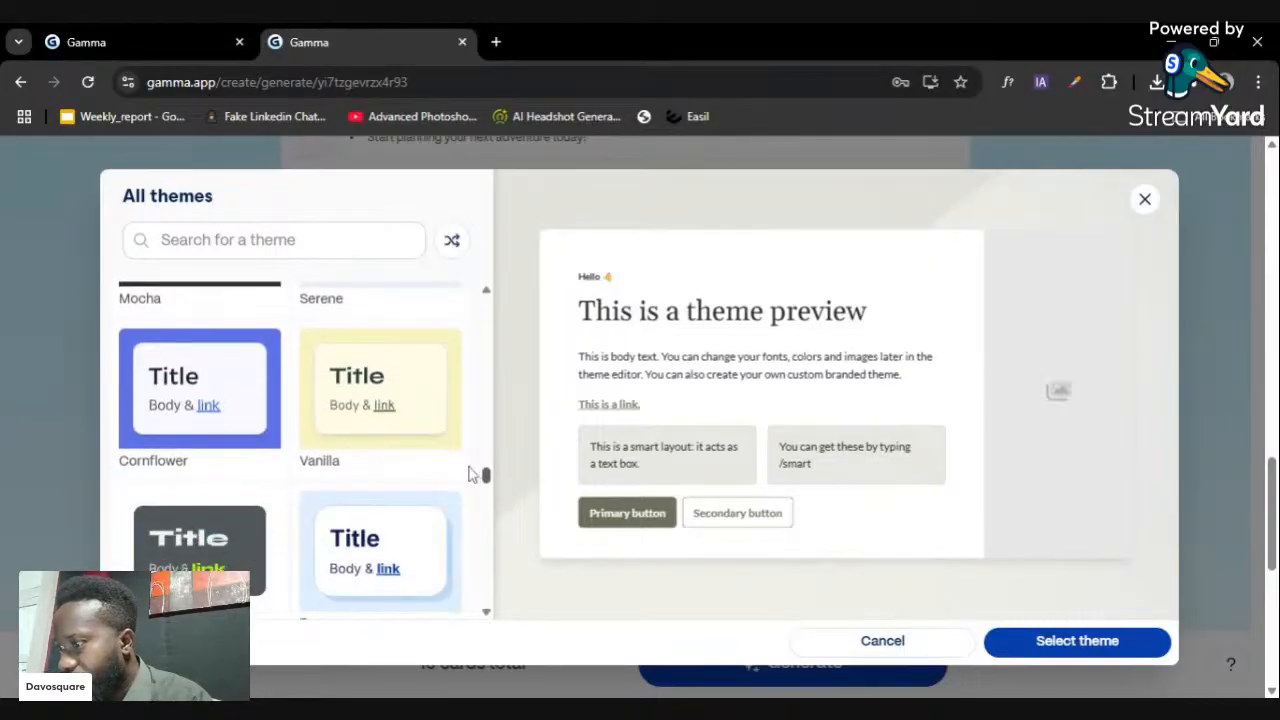
scroll(472, 473, down, 2)
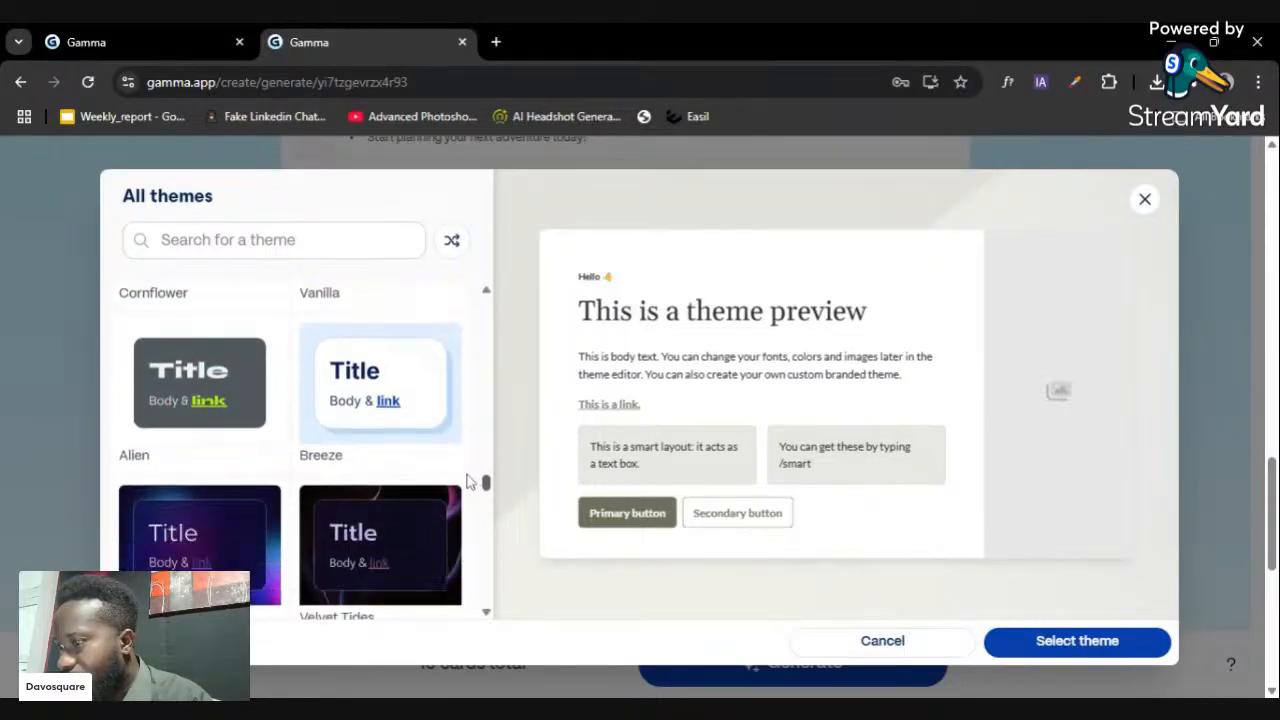
click(440, 408)
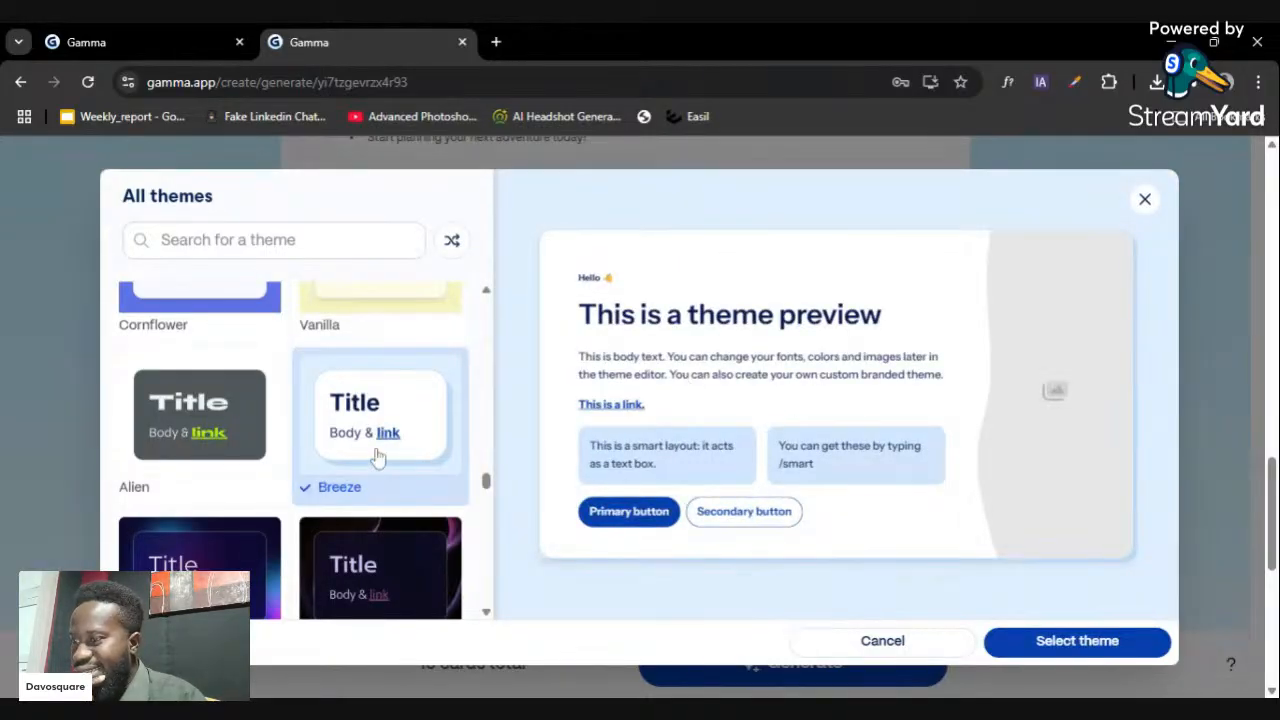
- Pick Sprout from the theme list and confirm it as the presentation theme
scroll(380, 466, down, 4)
scroll(385, 472, down, 6)
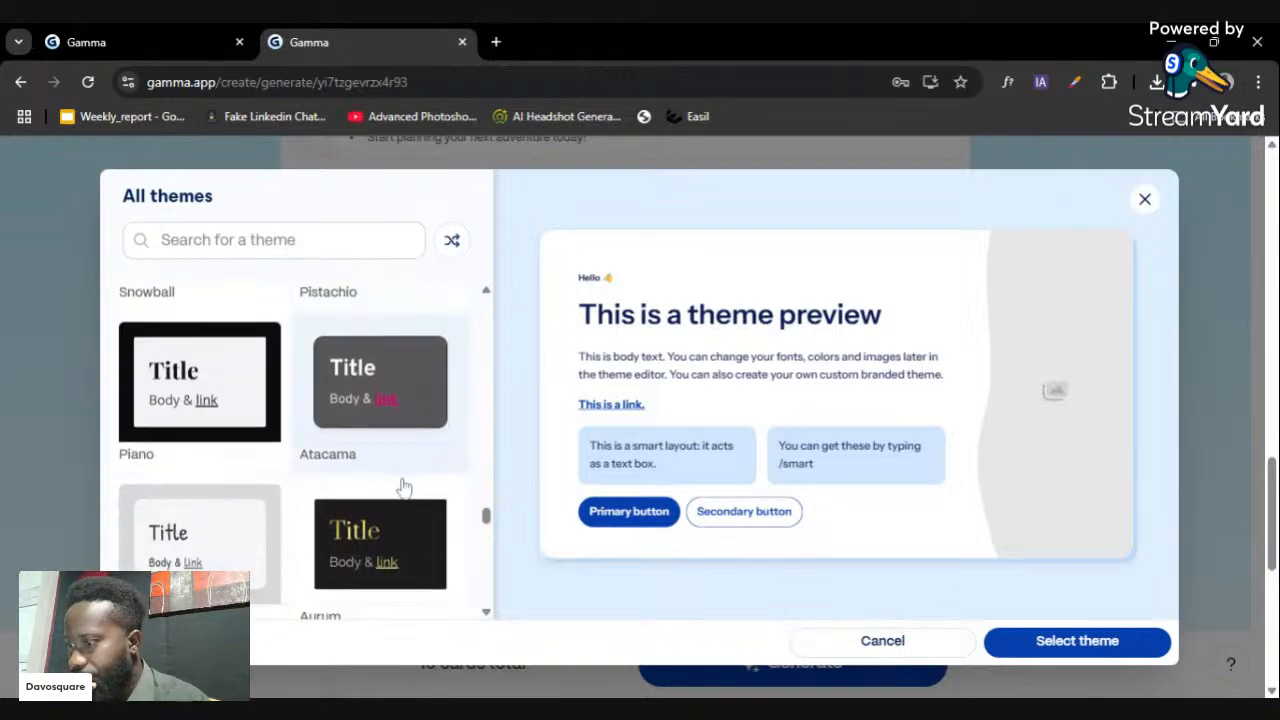
scroll(430, 505, down, 4)
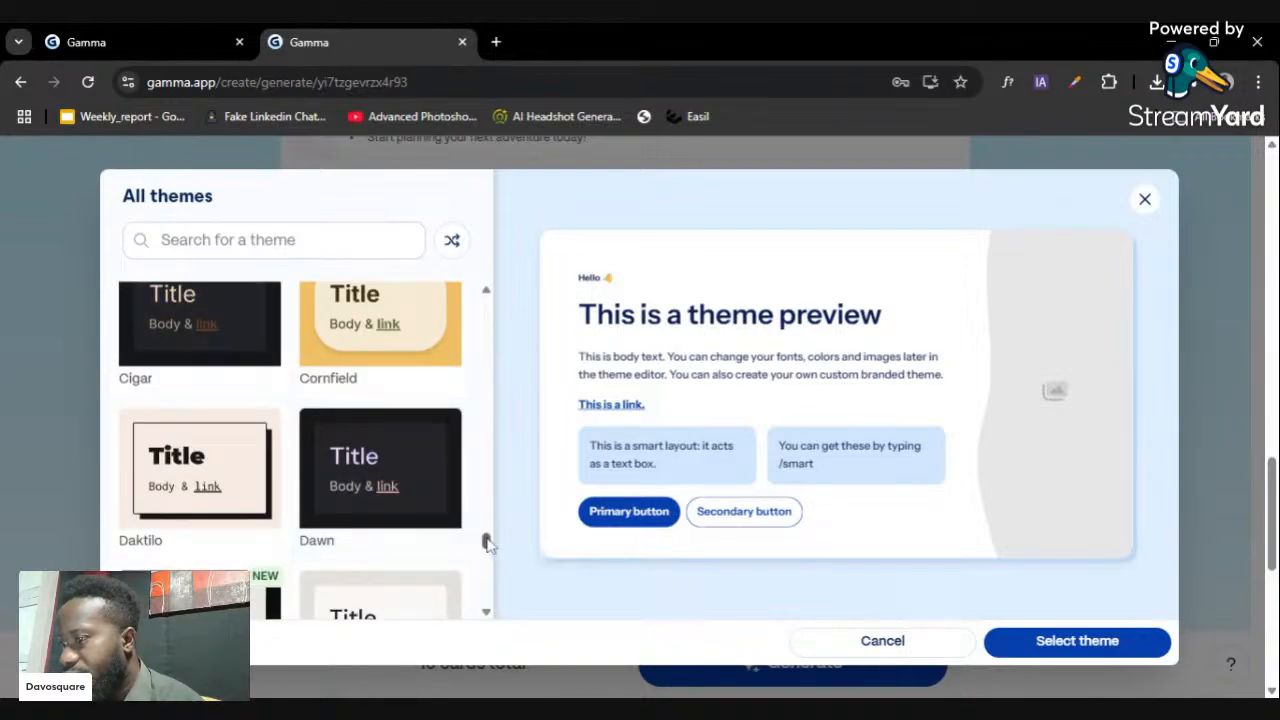
drag(487, 543, 484, 591)
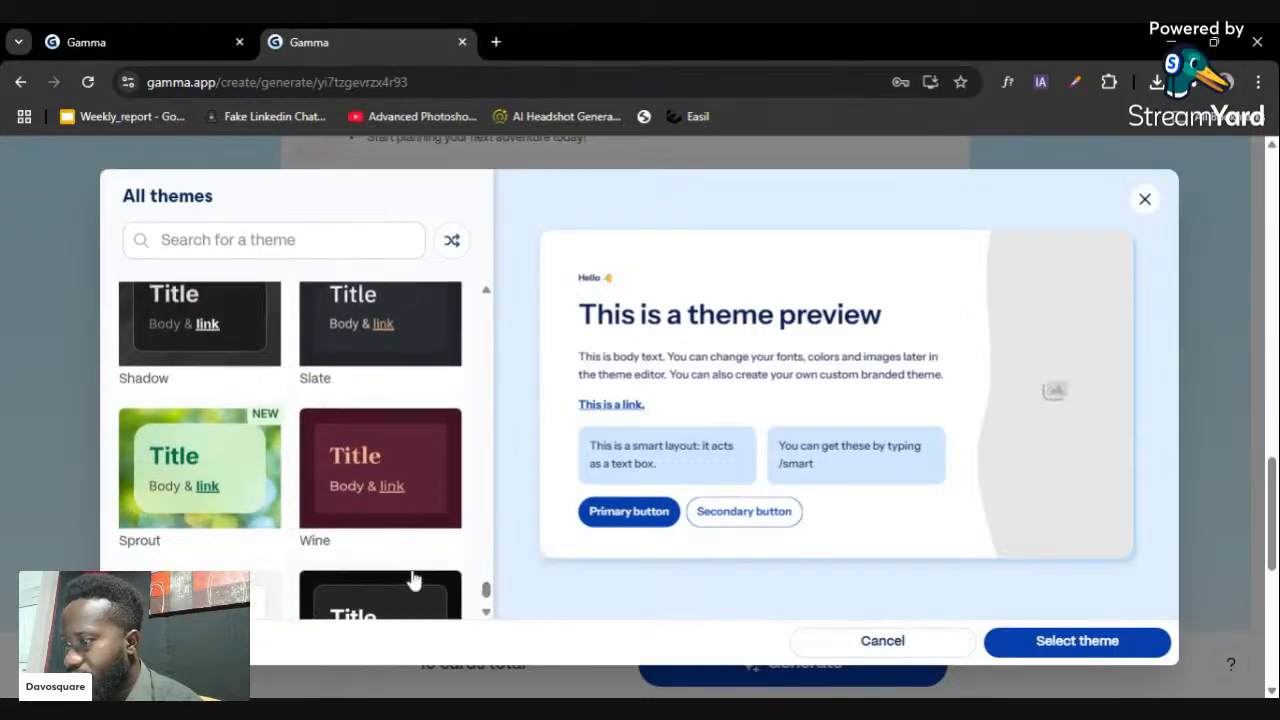
click(222, 458)
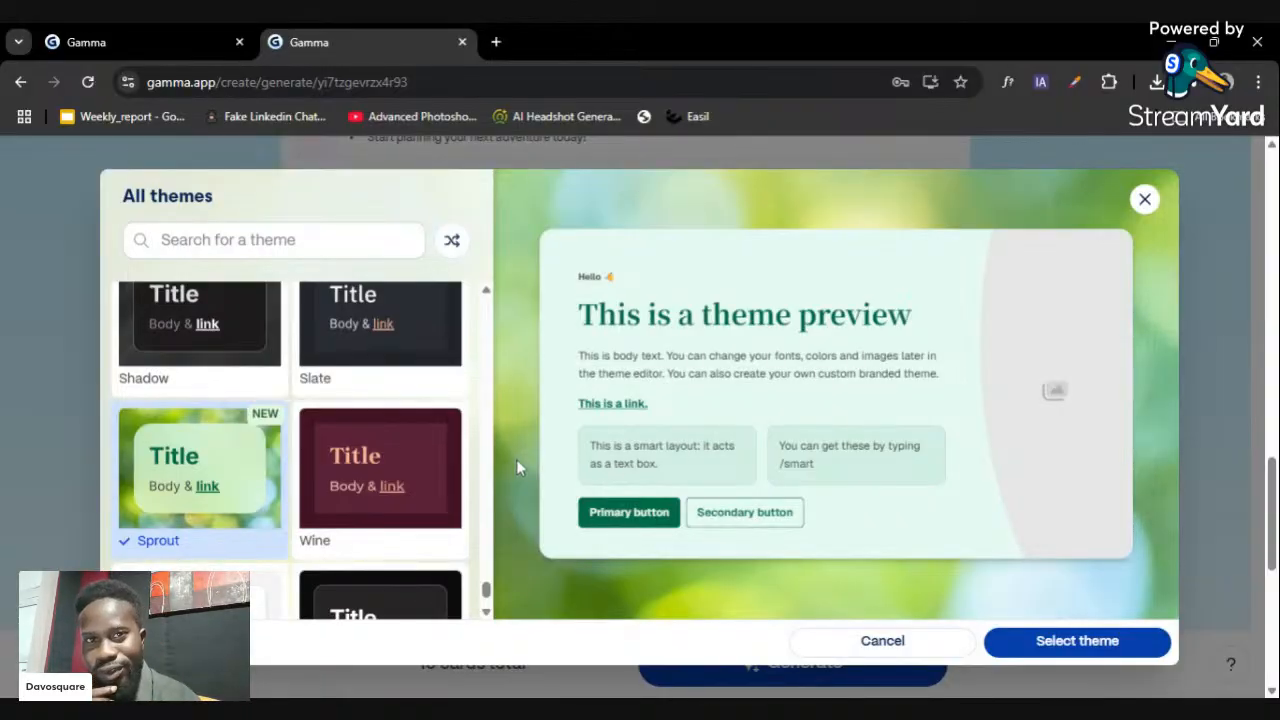
scroll(486, 600, down, 1)
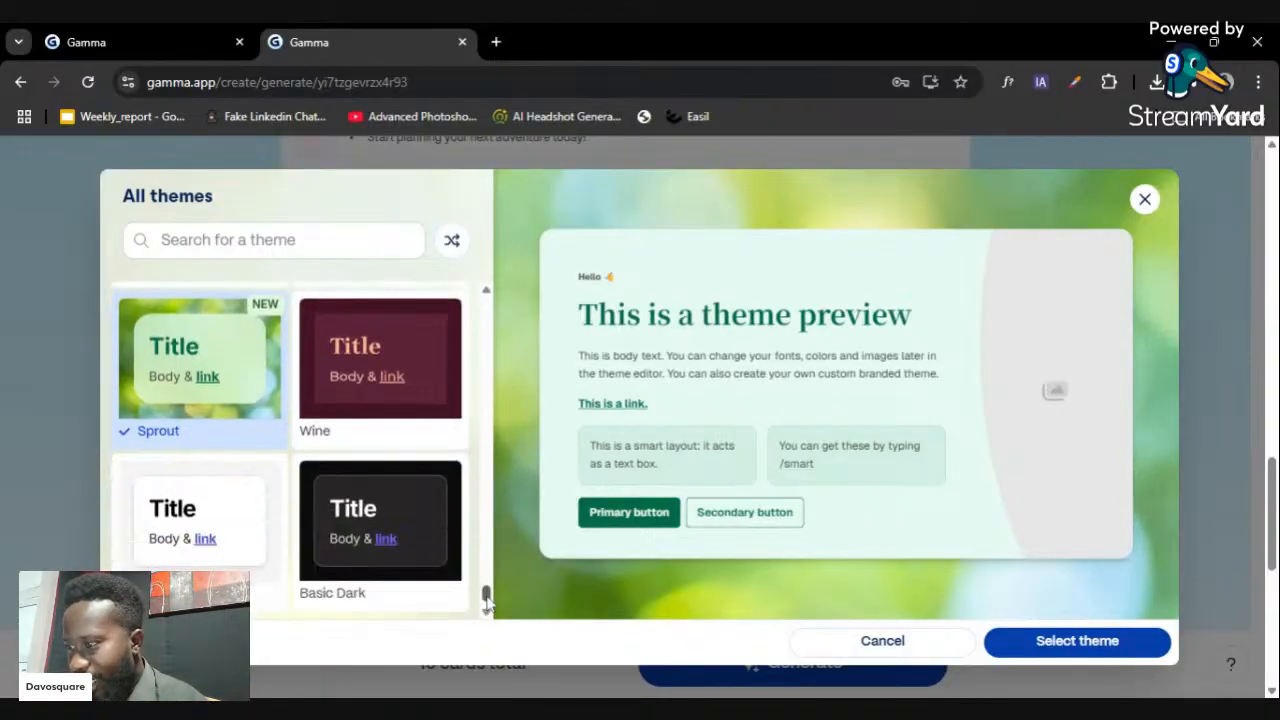
scroll(486, 598, down, 3)
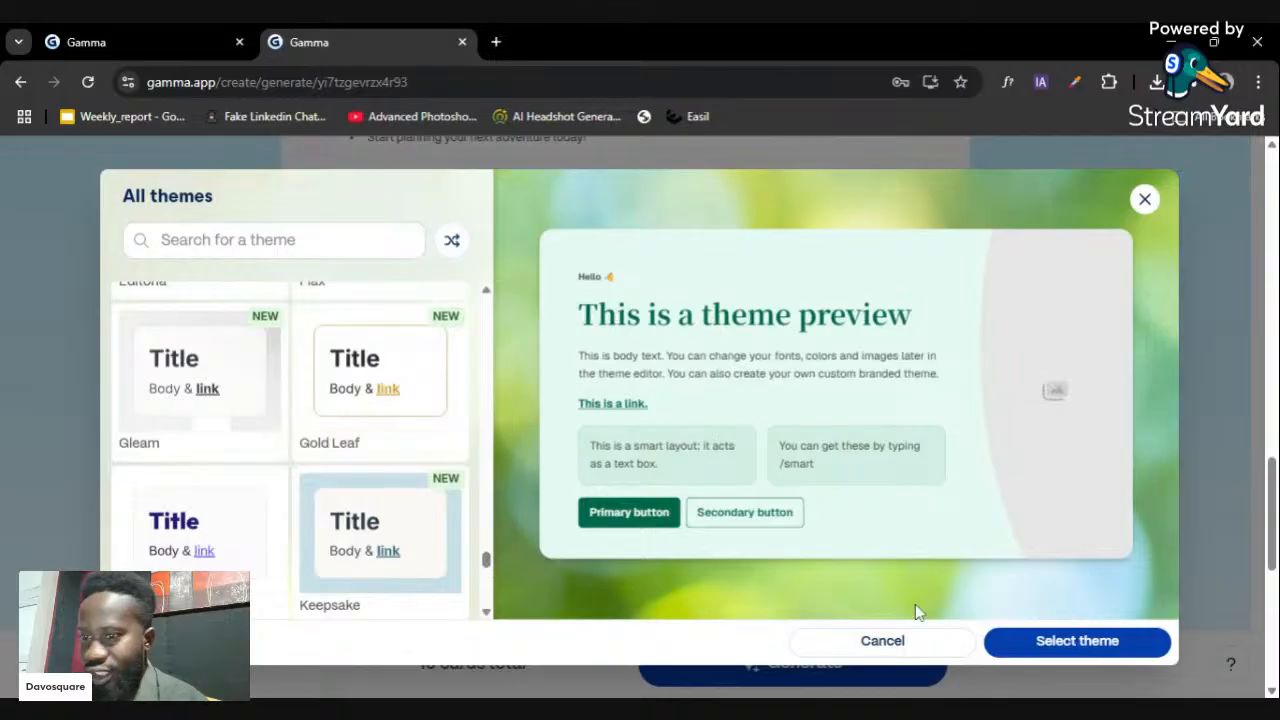
click(1045, 640)
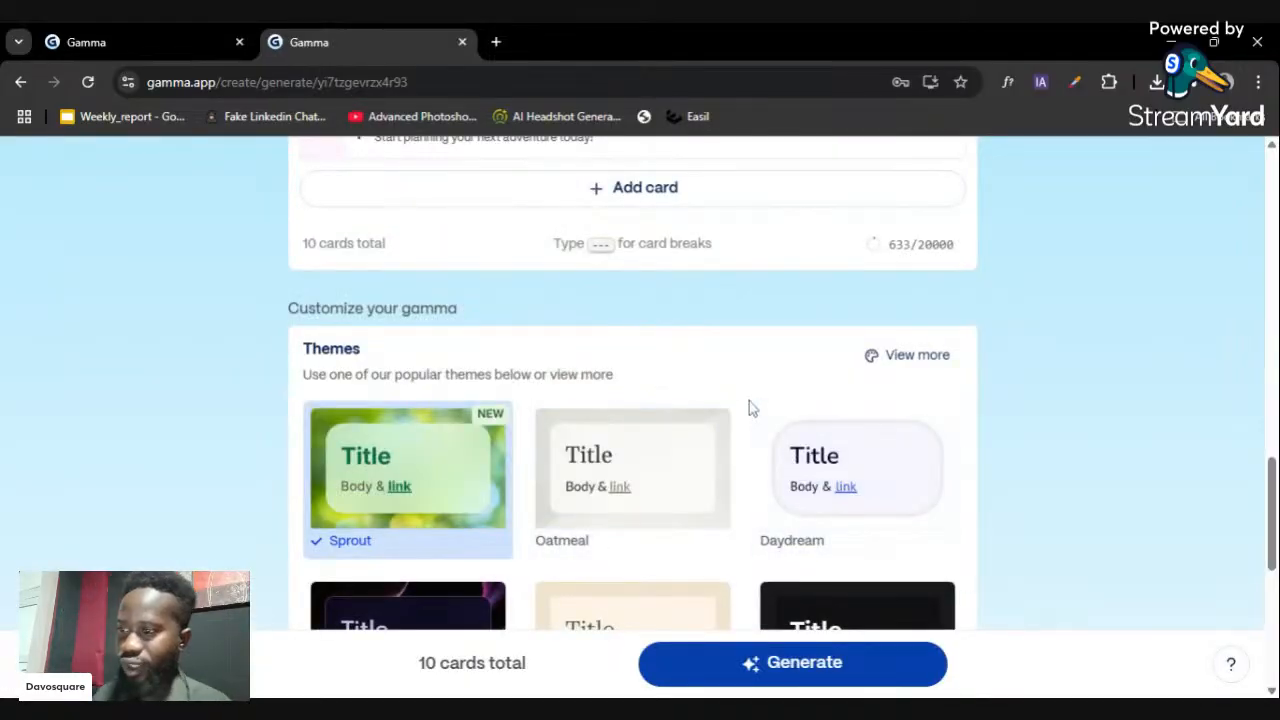
- Try Brief and Medium, then settle on Detailed text per card
scroll(775, 400, down, 1)
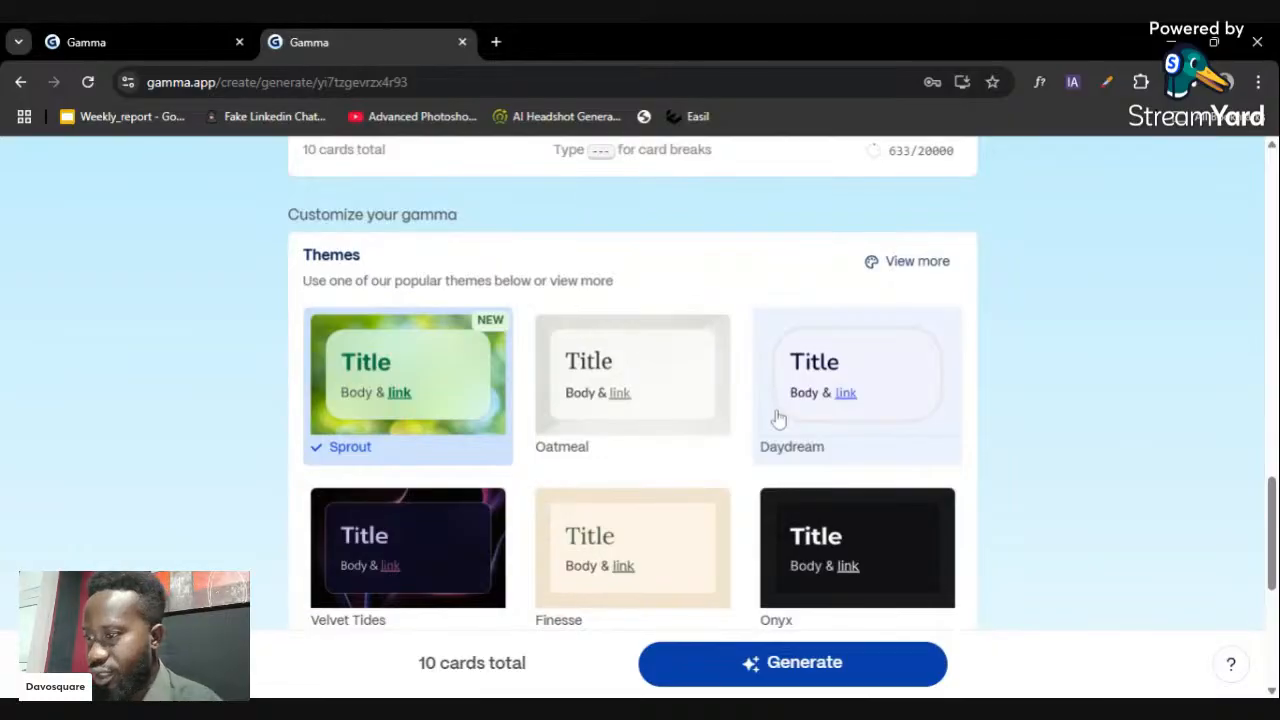
scroll(775, 416, down, 3)
scroll(780, 418, down, 1)
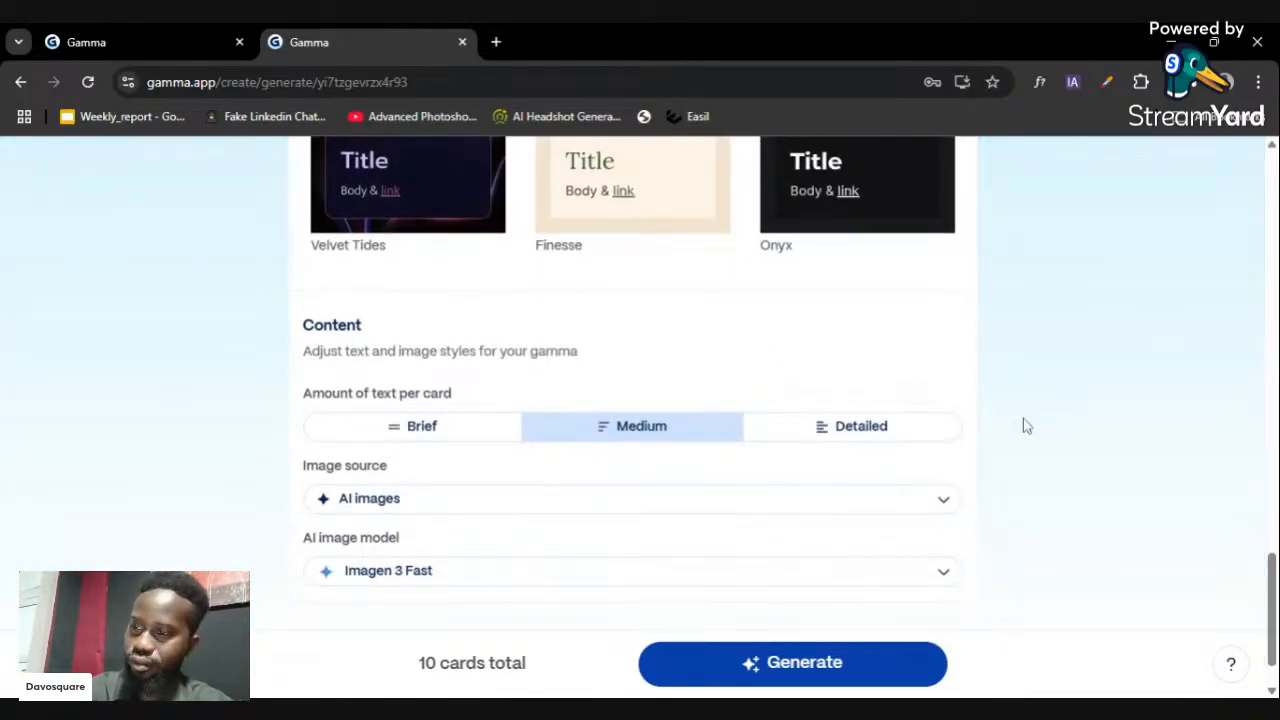
scroll(1062, 390, down, 1)
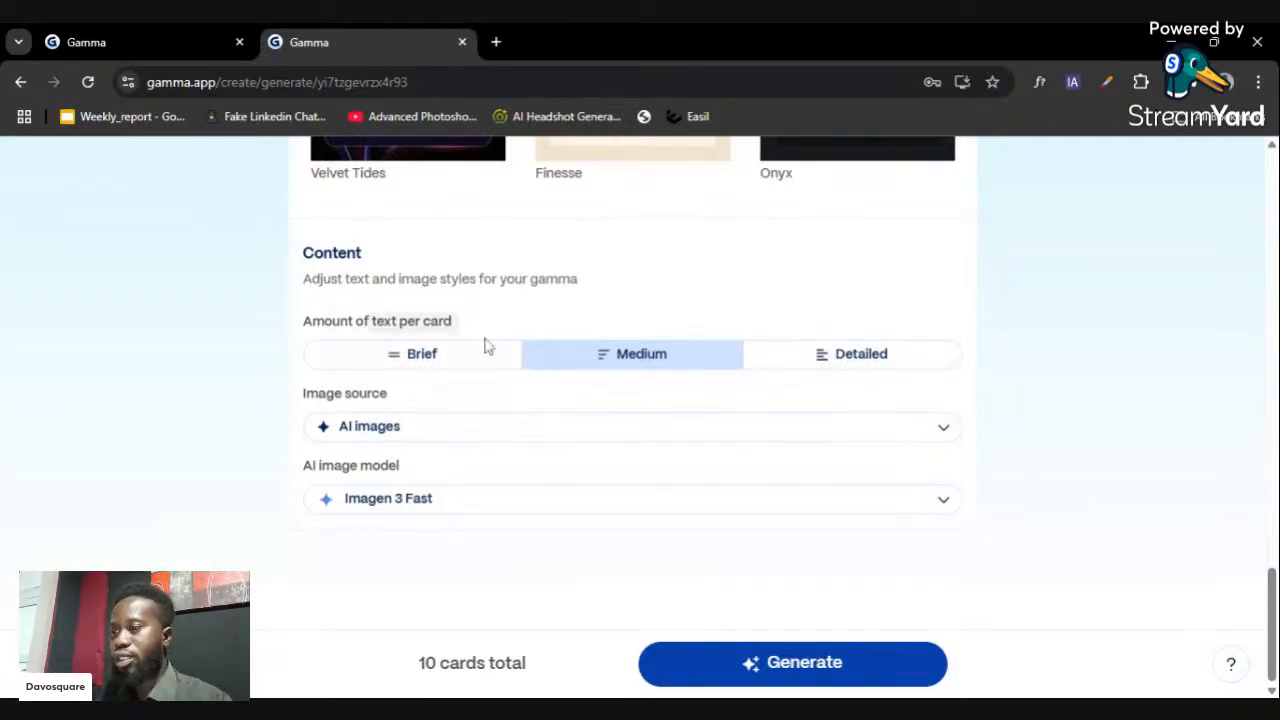
click(452, 368)
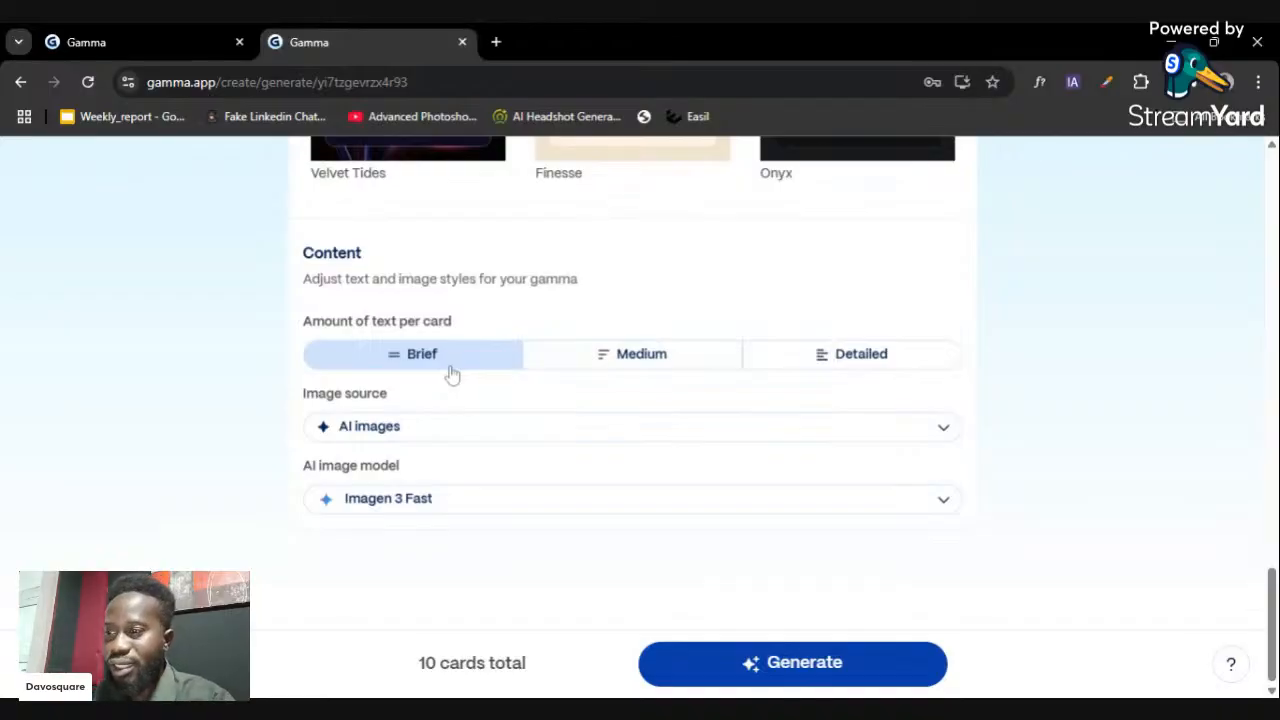
click(579, 365)
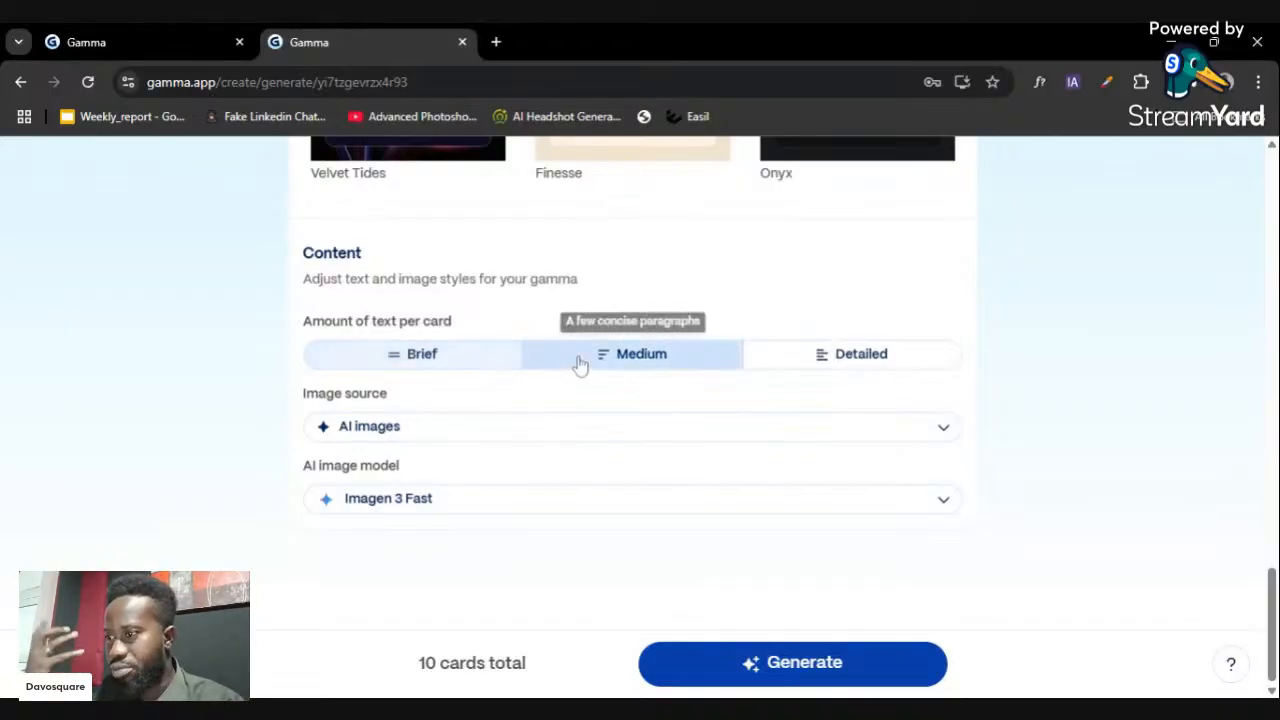
click(803, 365)
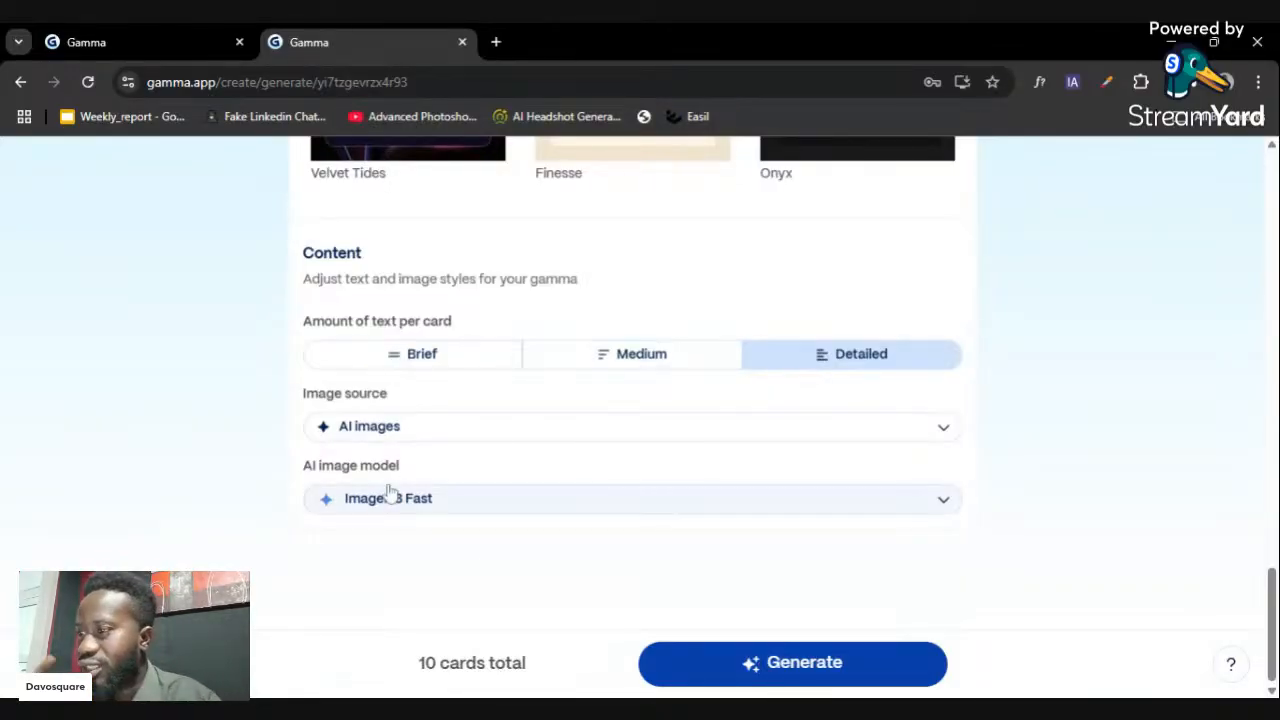
- Browse the list of image sources without changing the selection
click(555, 428)
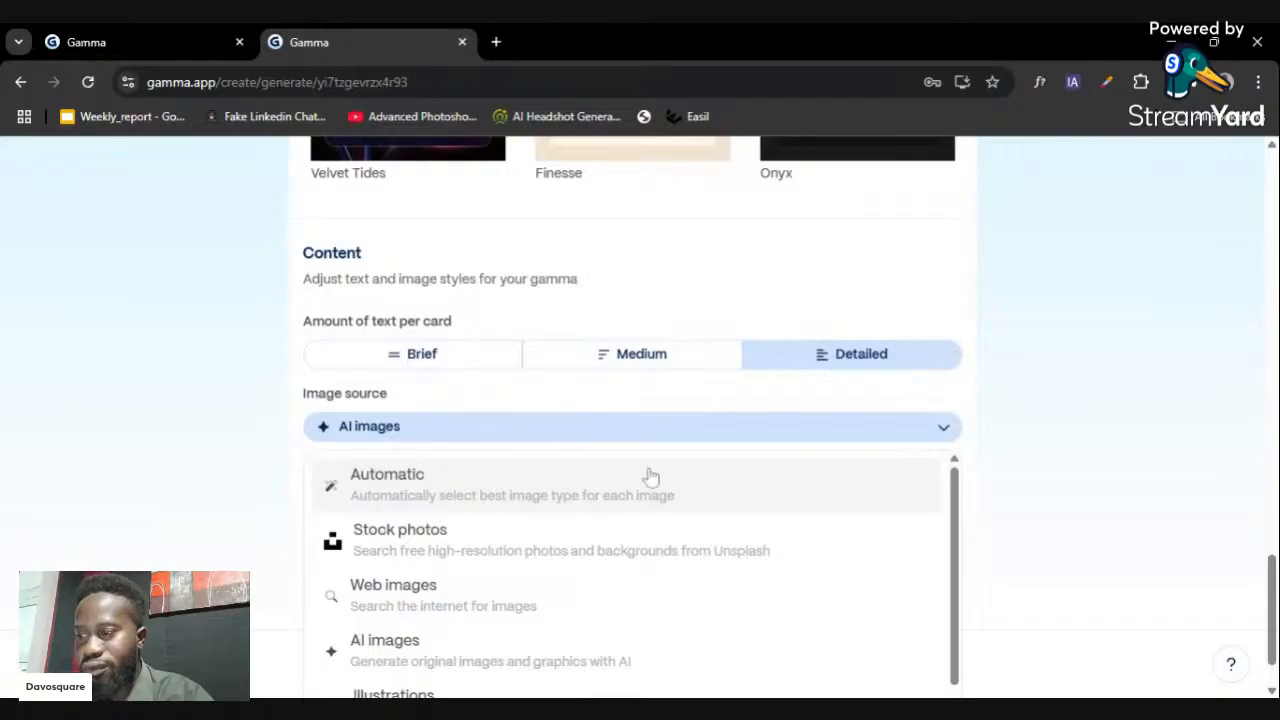
scroll(672, 495, down, 2)
scroll(668, 500, up, 2)
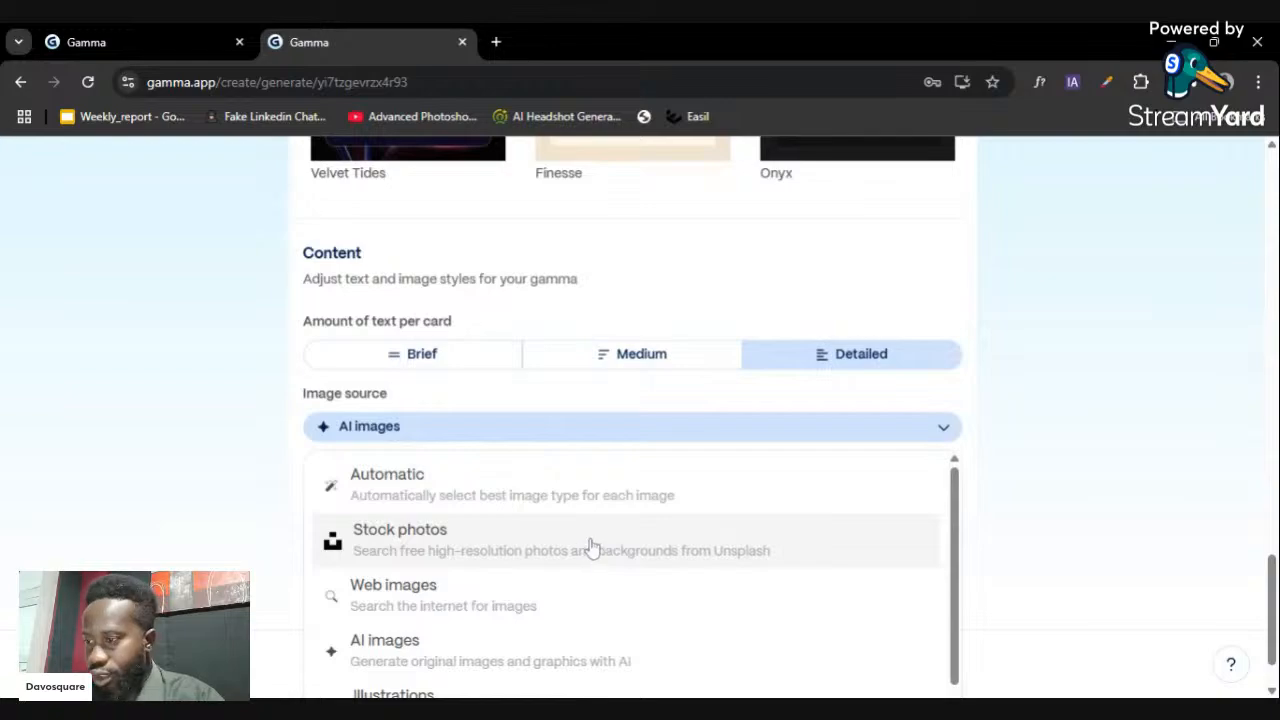
scroll(590, 549, down, 2)
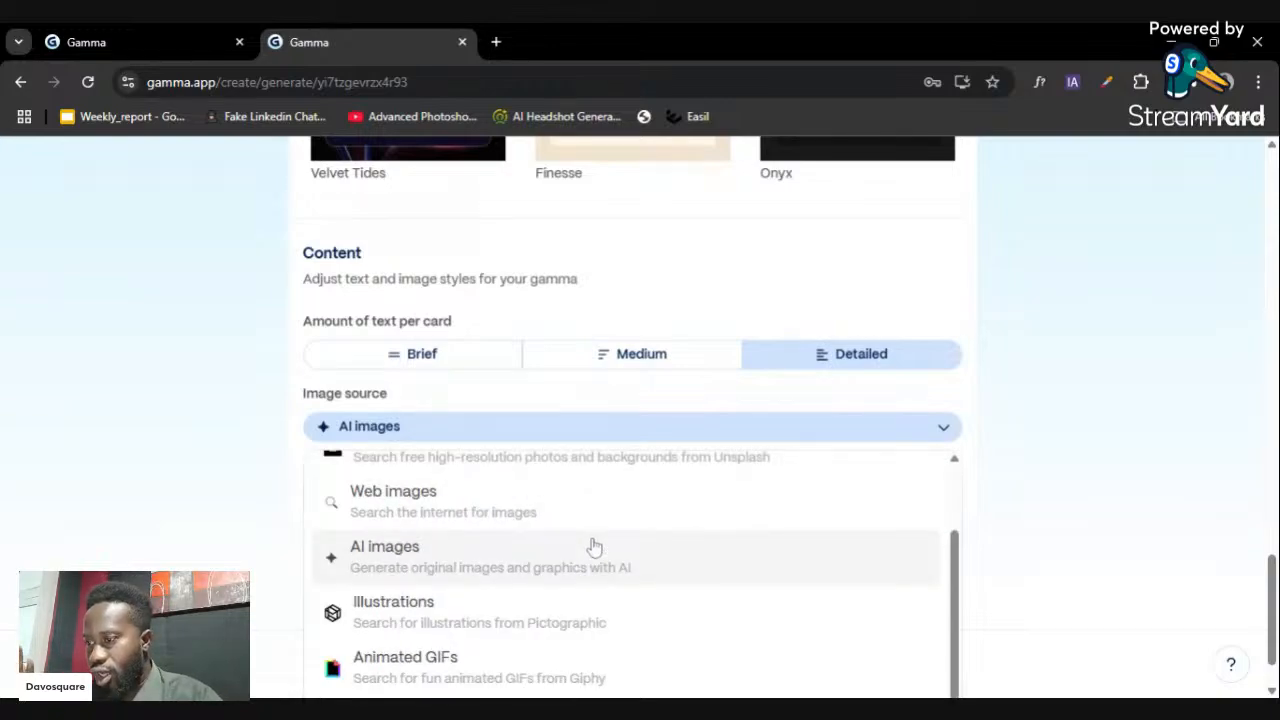
scroll(585, 565, down, 3)
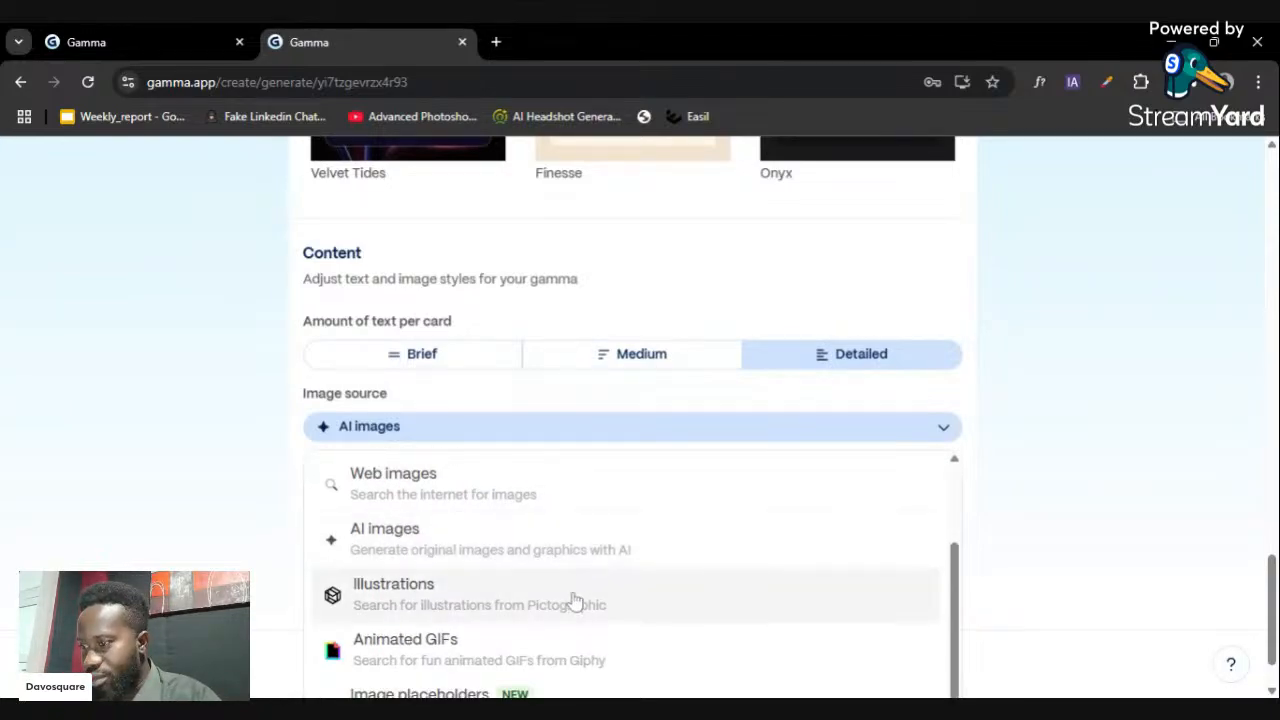
scroll(546, 604, up, 1)
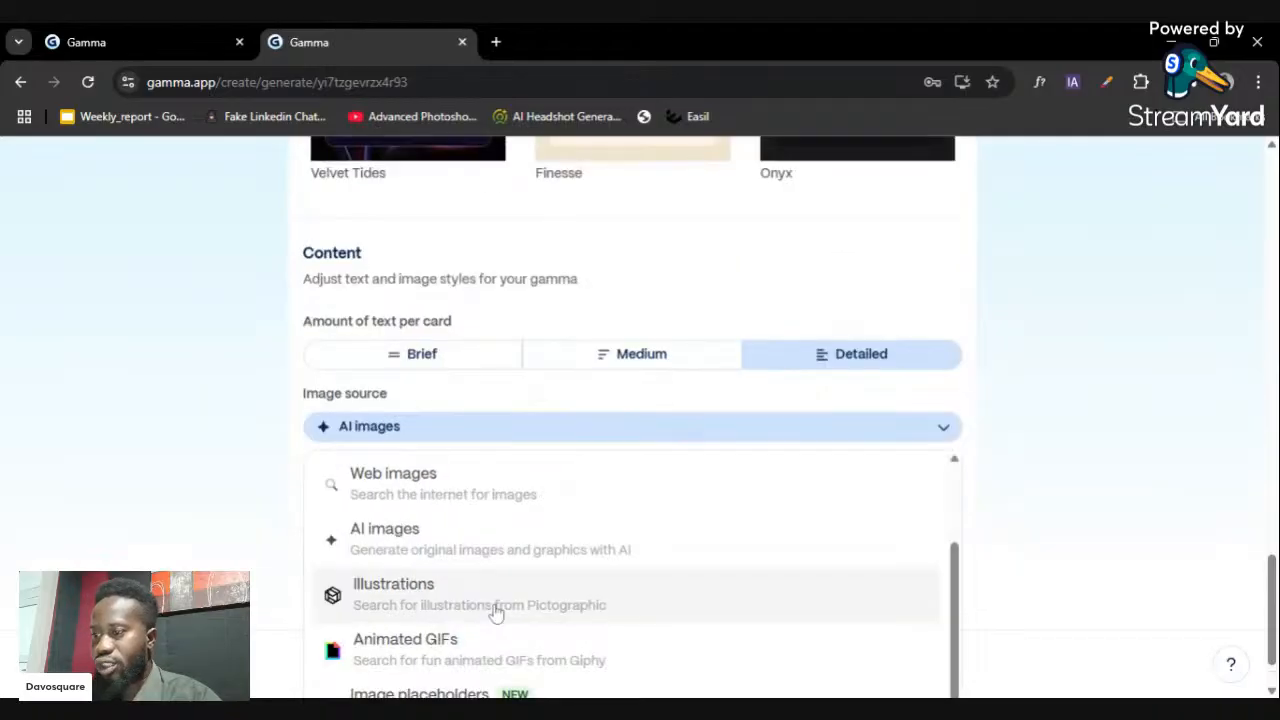
scroll(600, 606, down, 1)
scroll(600, 606, up, 1)
scroll(700, 590, down, 1)
scroll(686, 608, up, 1)
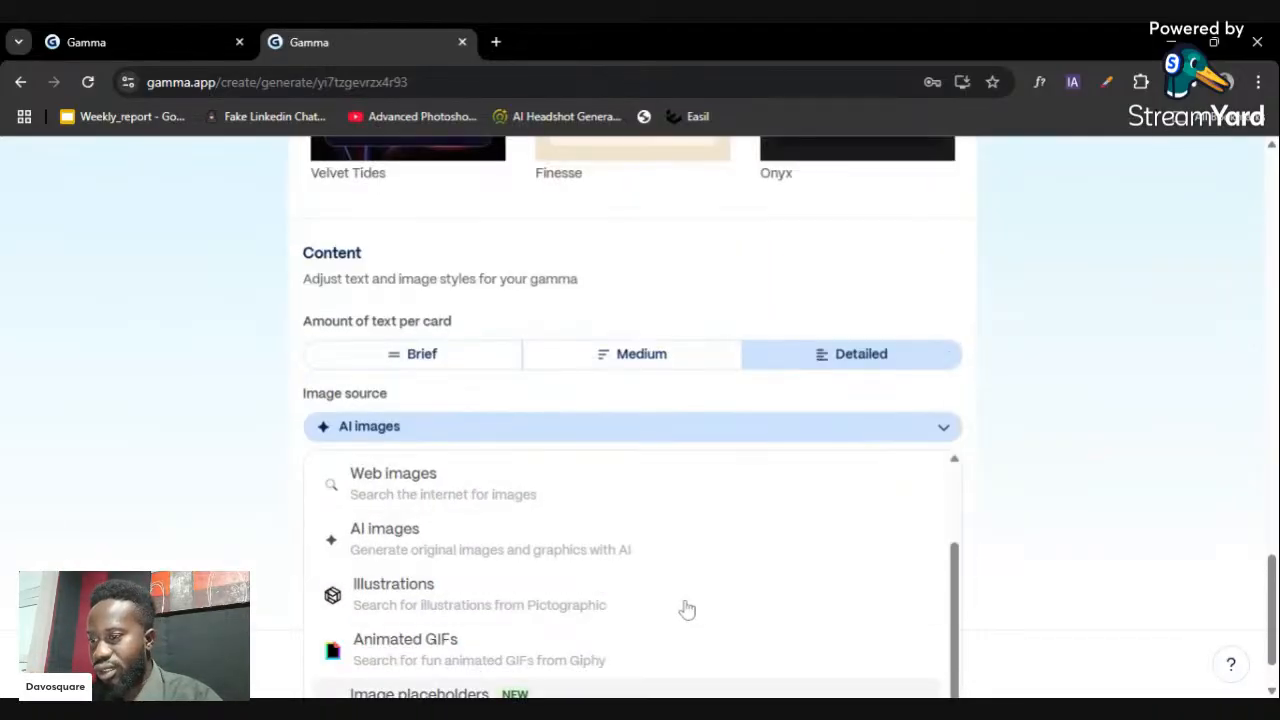
scroll(686, 608, down, 2)
scroll(686, 608, up, 2)
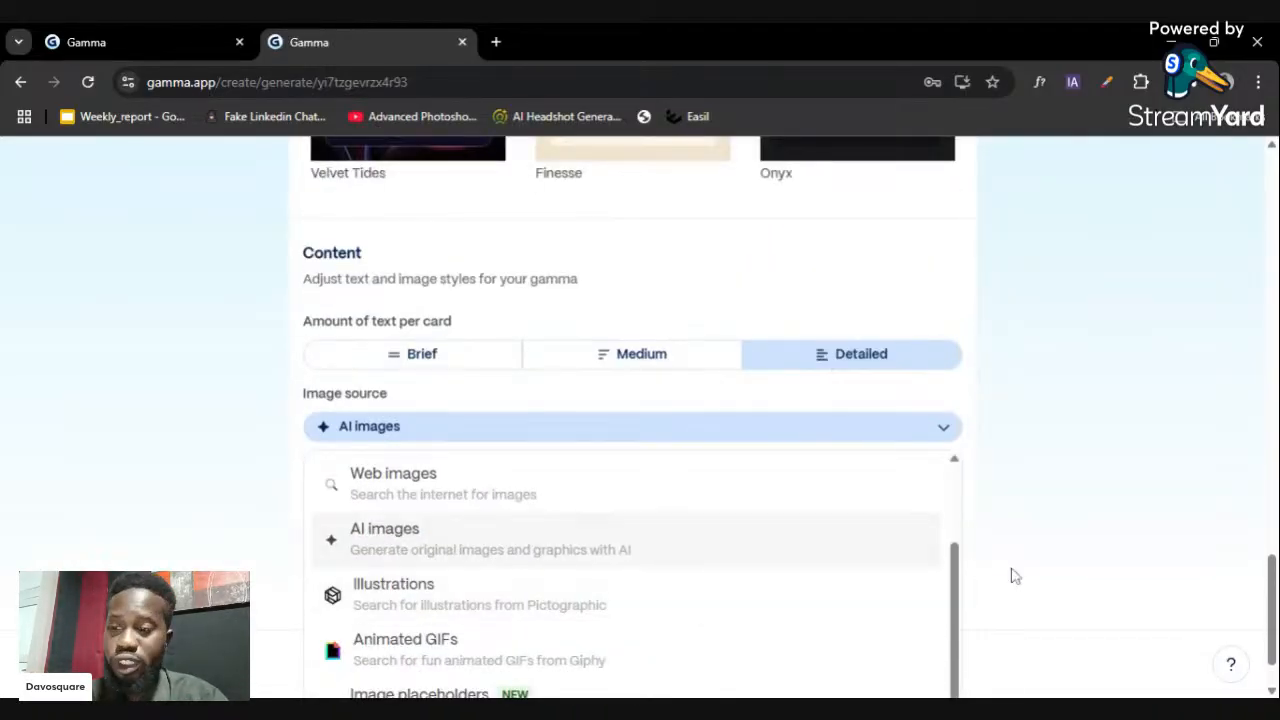
drag(1270, 608, 1270, 629)
click(1248, 629)
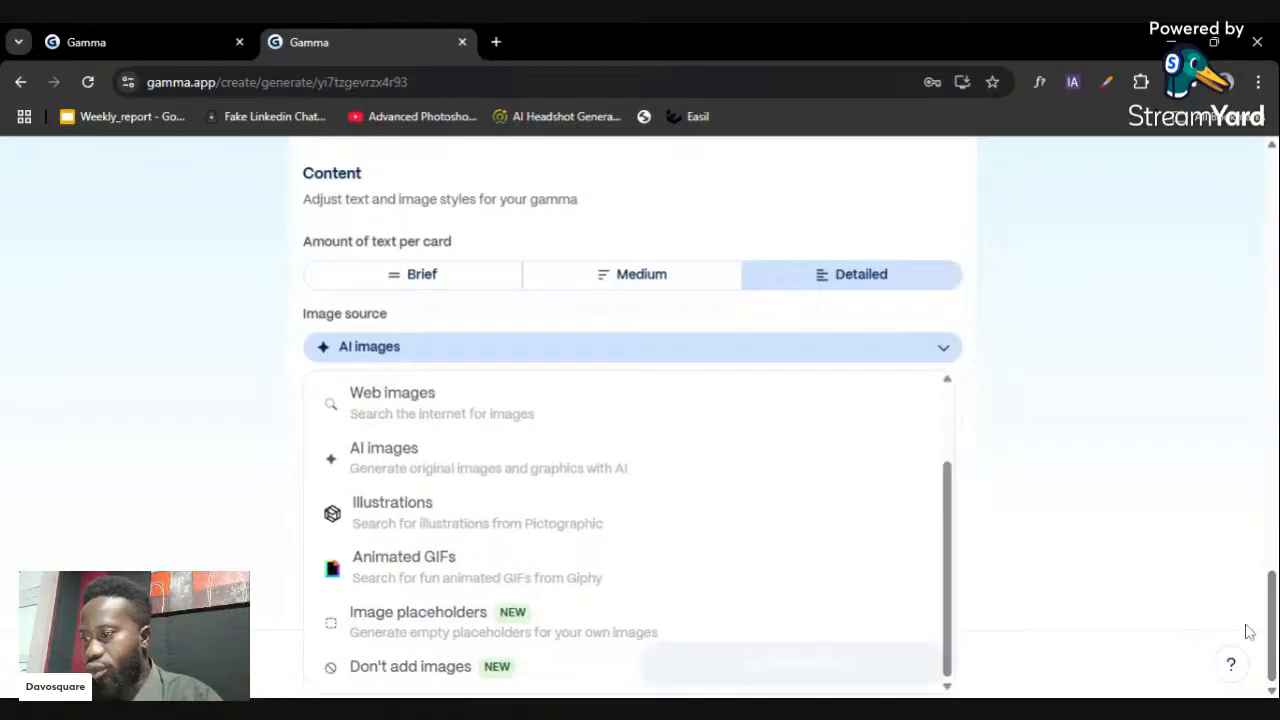
- Keep AI images as the image source and reopen the source list
click(656, 436)
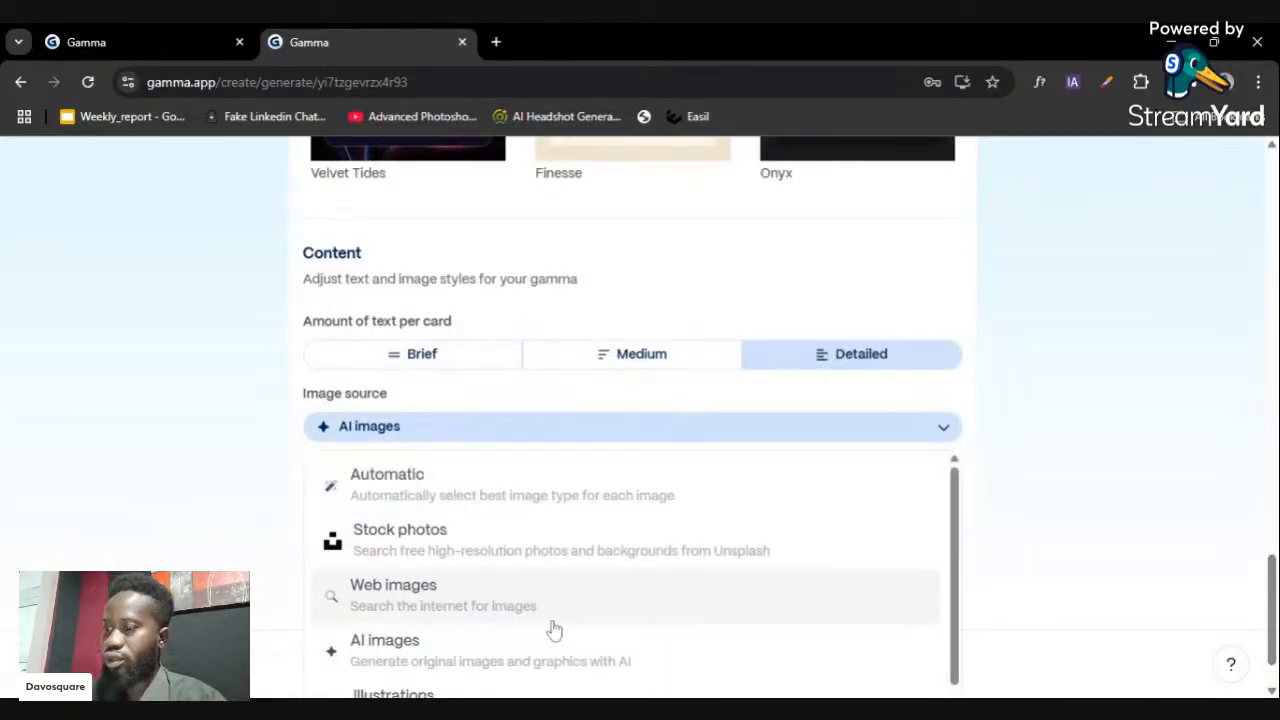
scroll(530, 645, down, 1)
scroll(480, 675, down, 1)
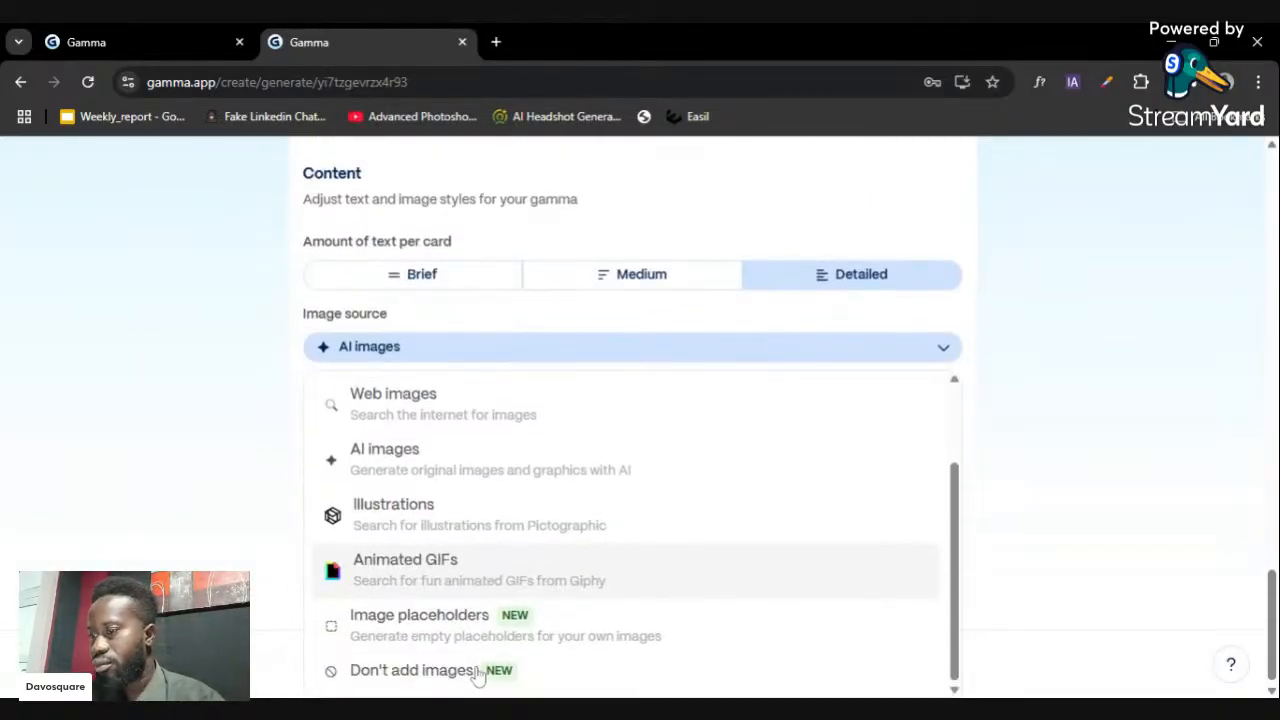
scroll(480, 675, up, 1)
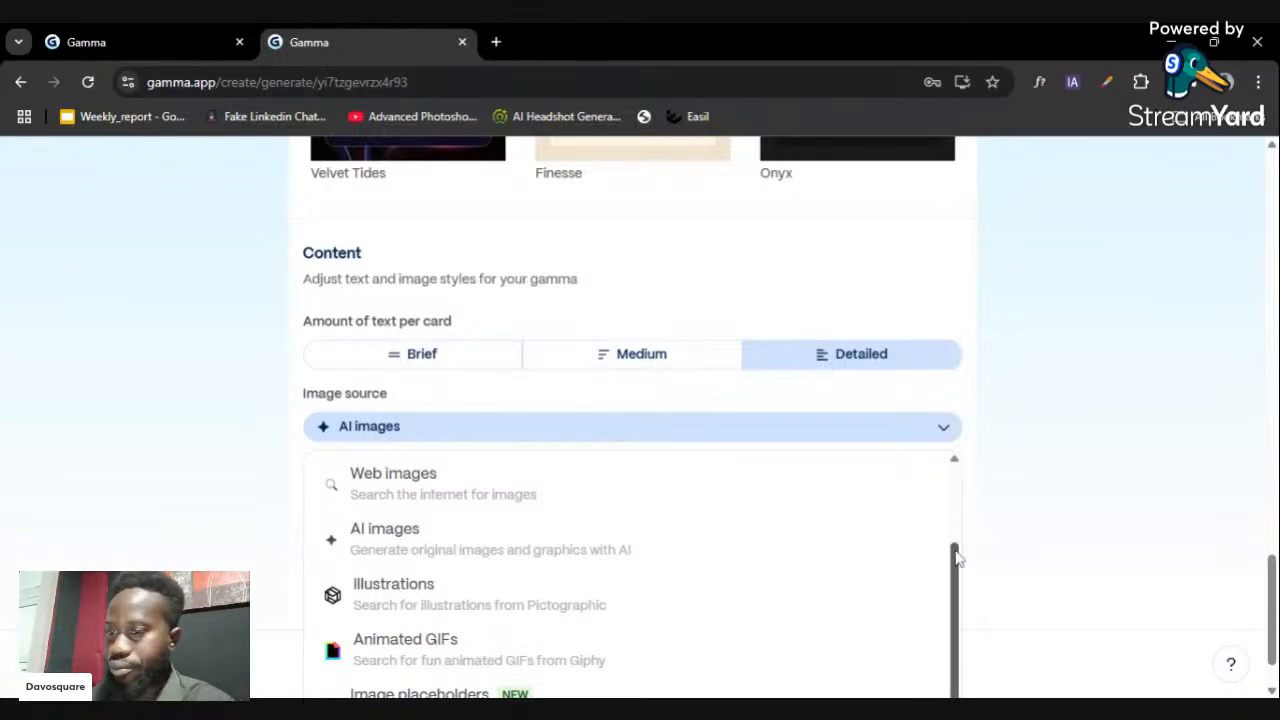
drag(957, 557, 947, 525)
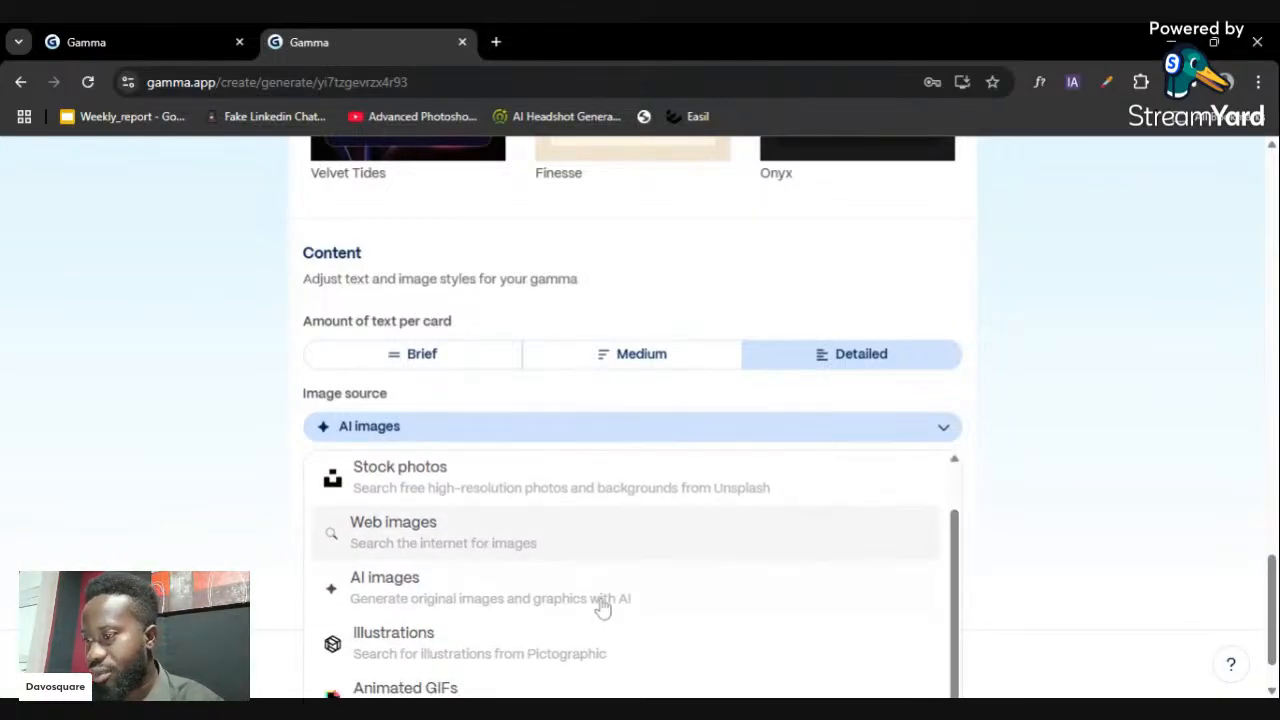
click(540, 598)
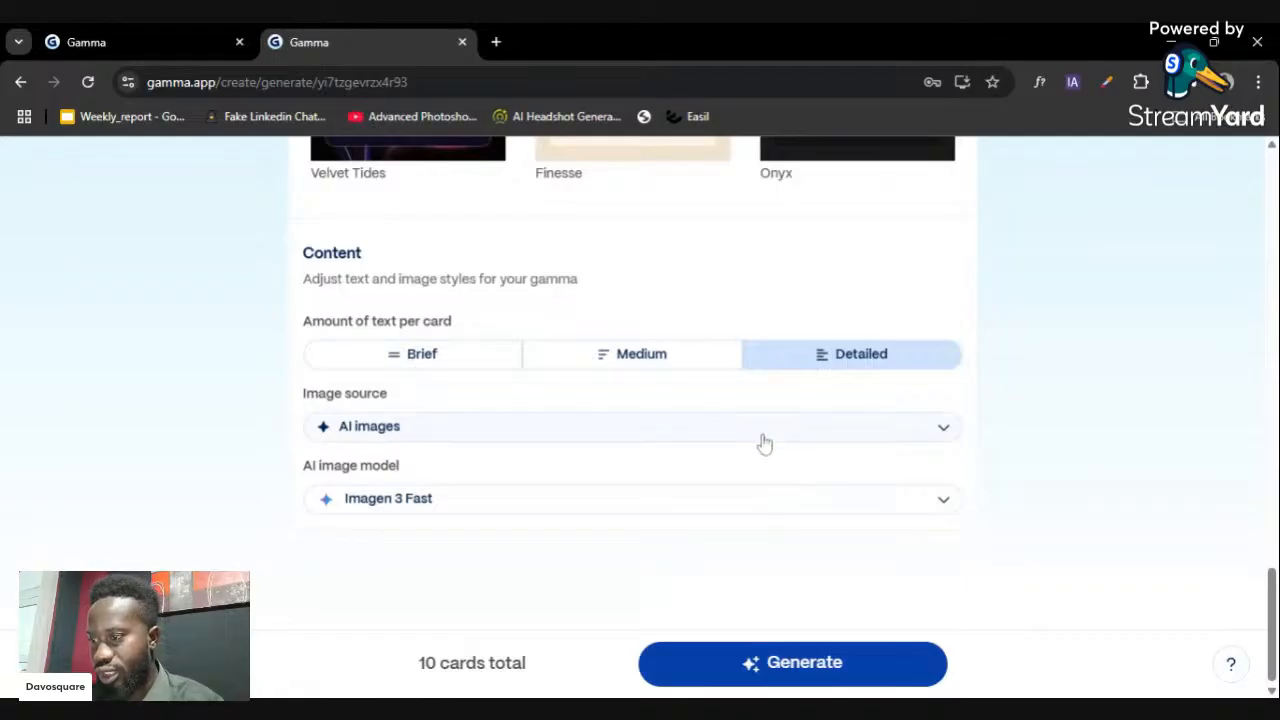
click(806, 431)
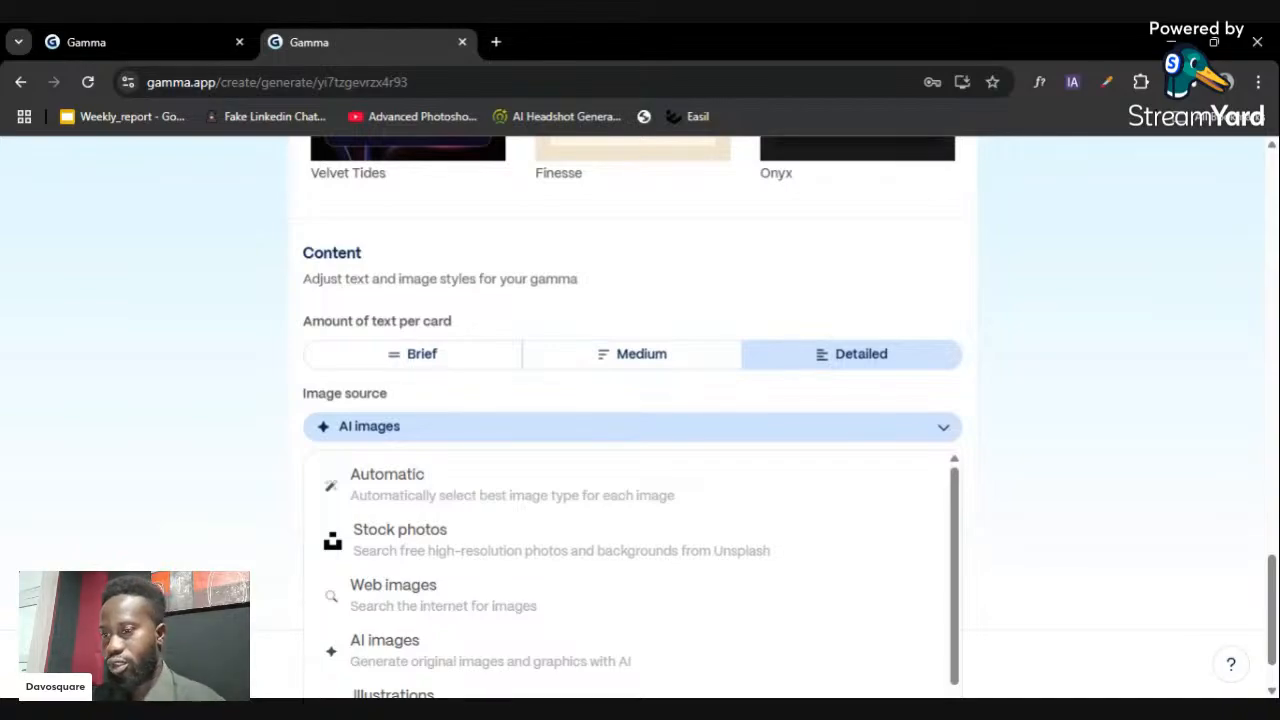
drag(954, 523, 967, 482)
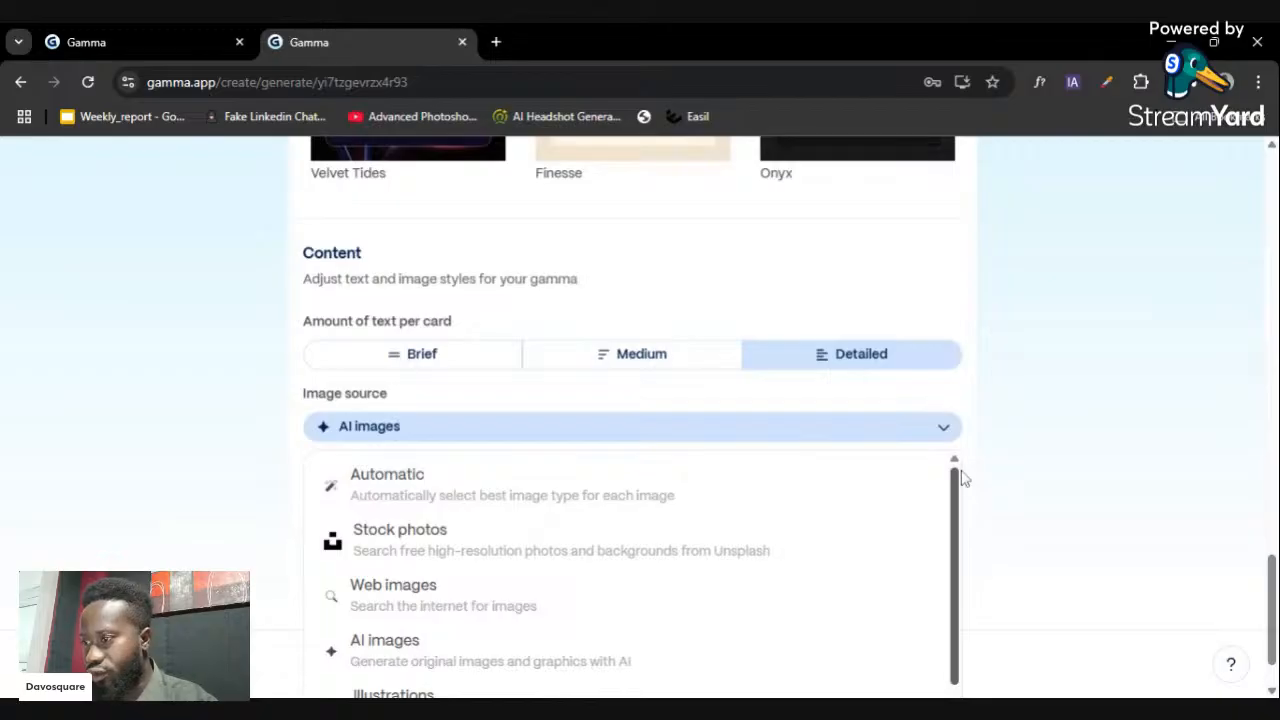
- Keep AI images as the source and choose Flux Fast 1.1 as the image model
click(463, 668)
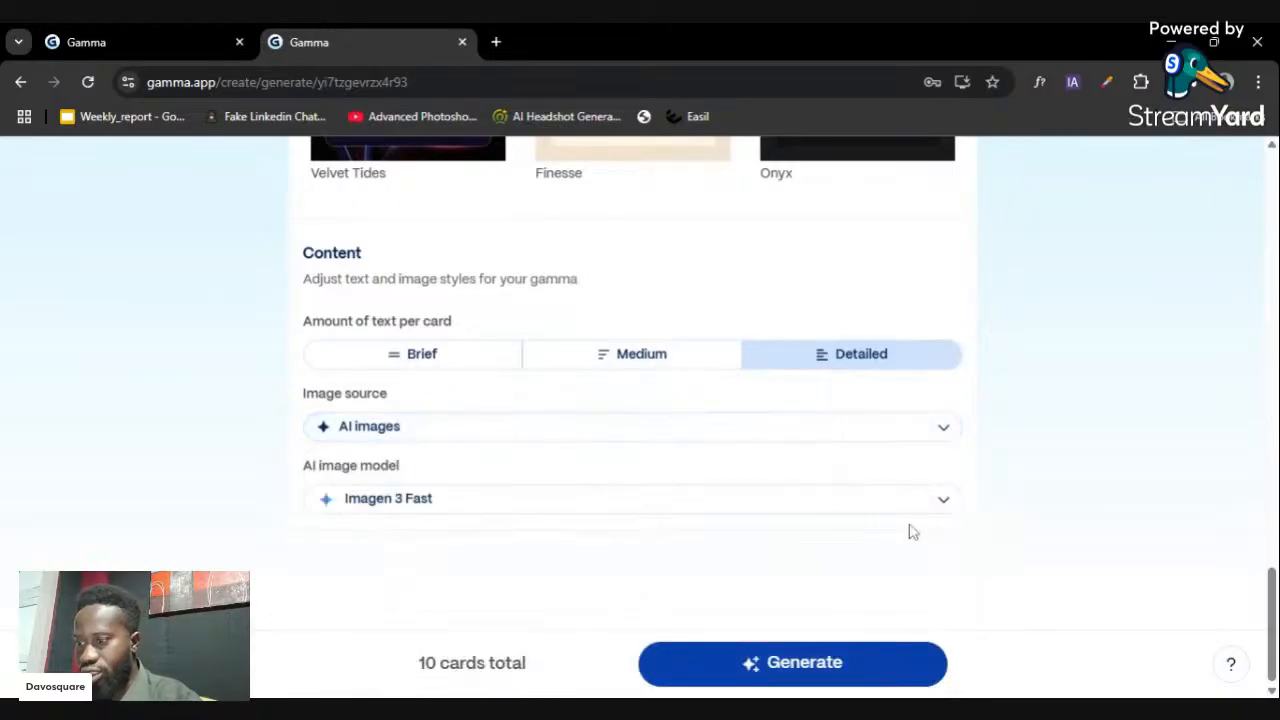
click(923, 506)
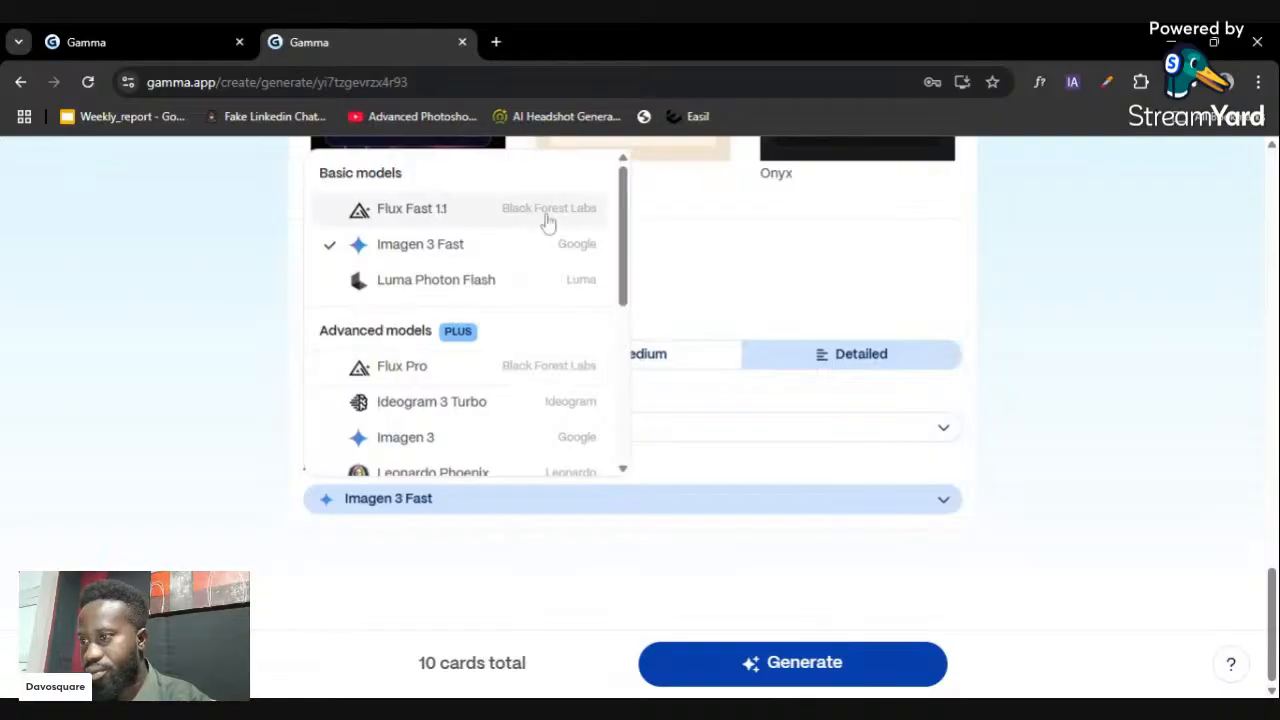
mouse_move(457, 256)
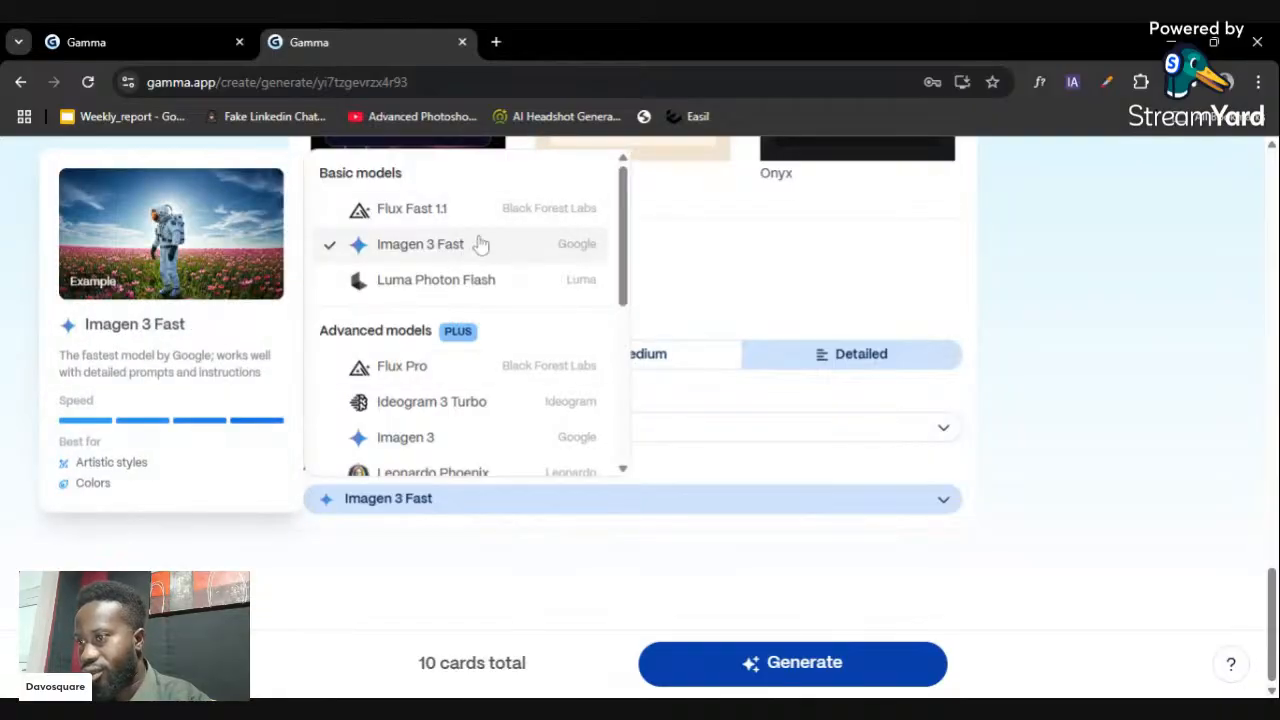
scroll(543, 360, down, 1)
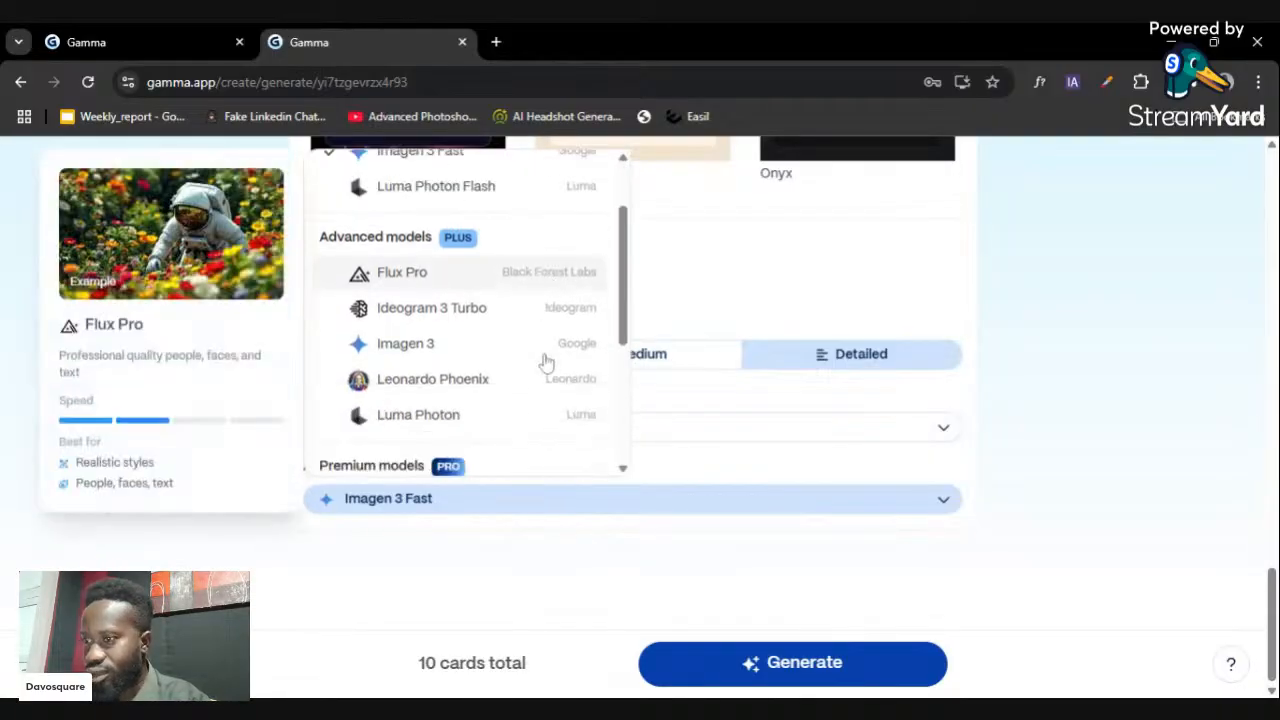
scroll(543, 362, up, 1)
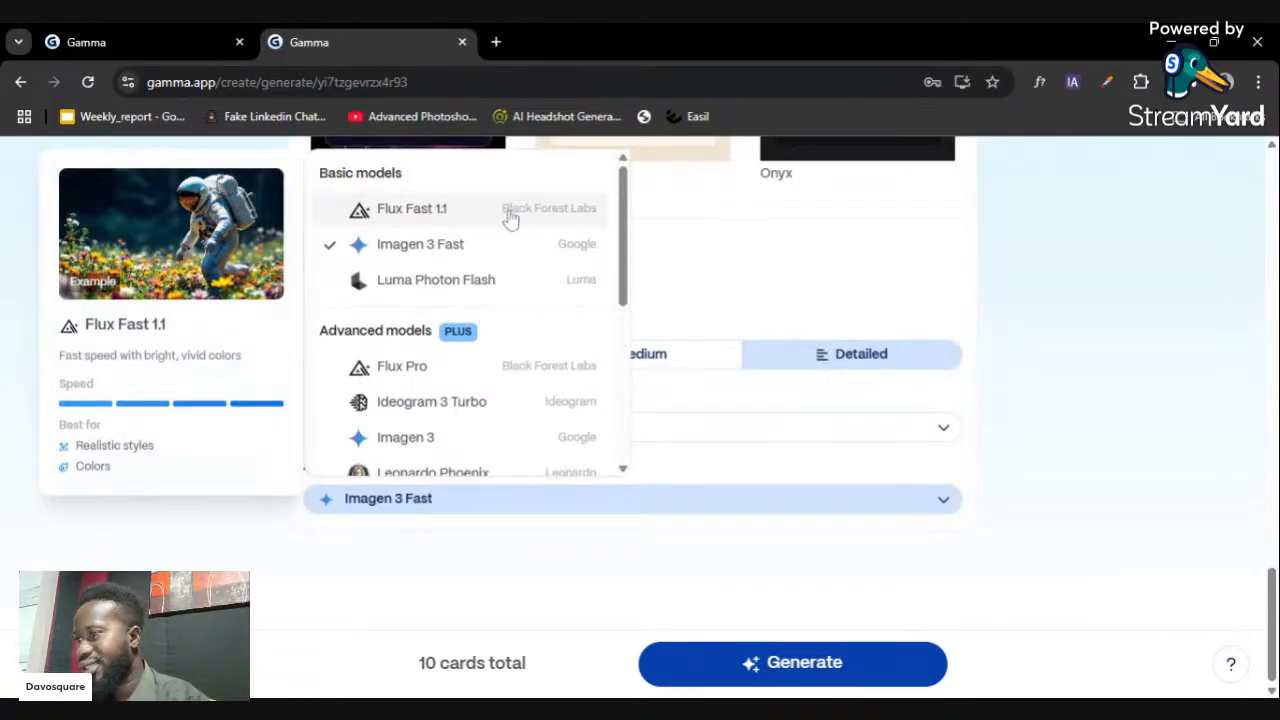
click(510, 218)
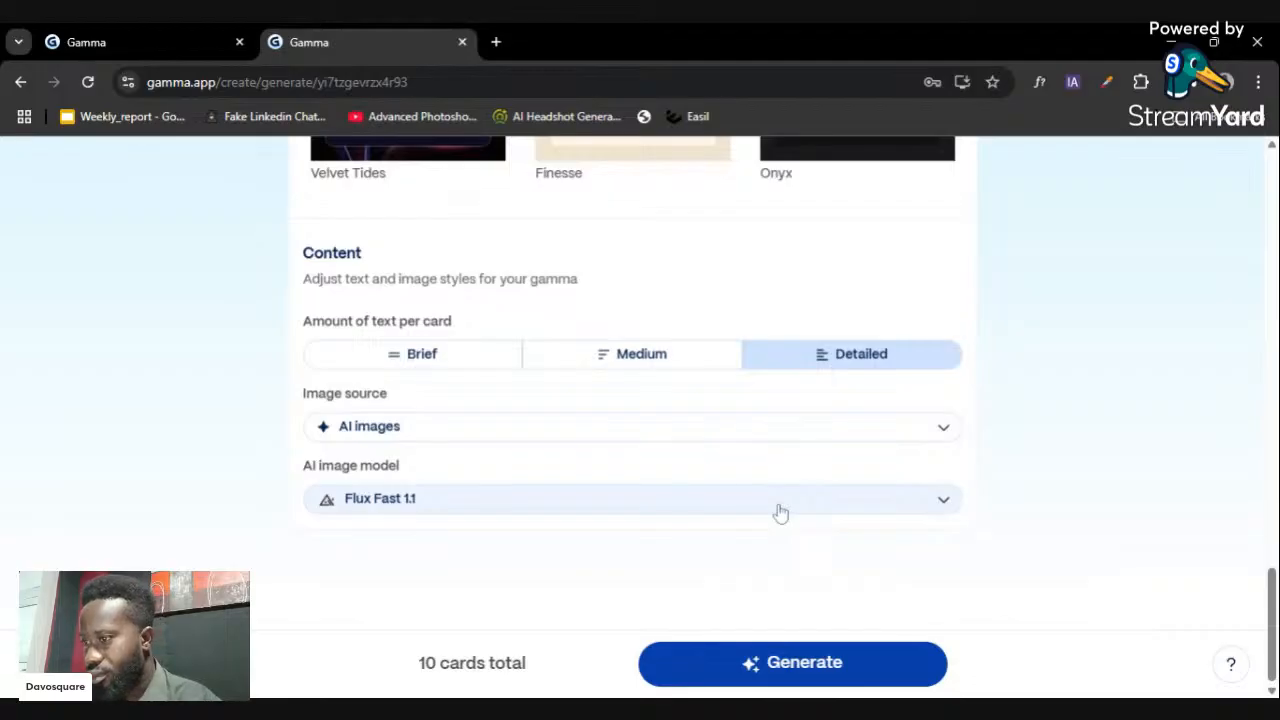
- Generate the 10-card vacation destinations presentation
scroll(782, 514, up, 5)
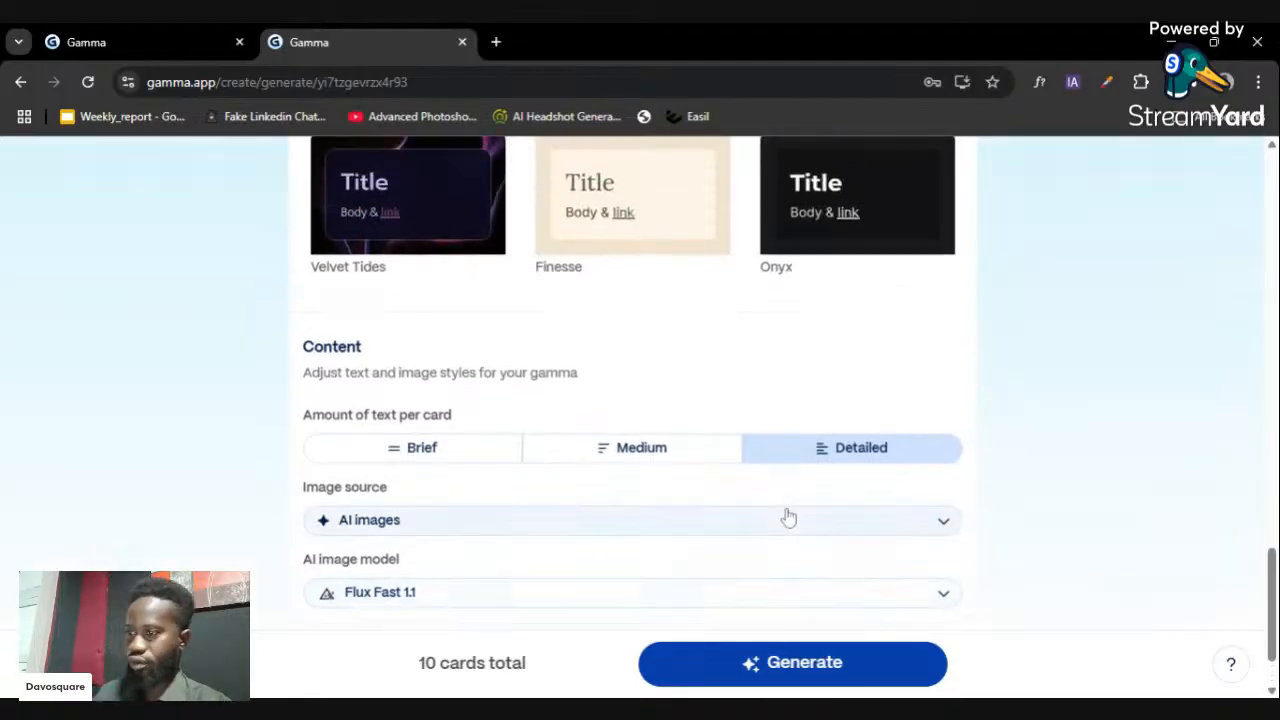
scroll(790, 509, up, 10)
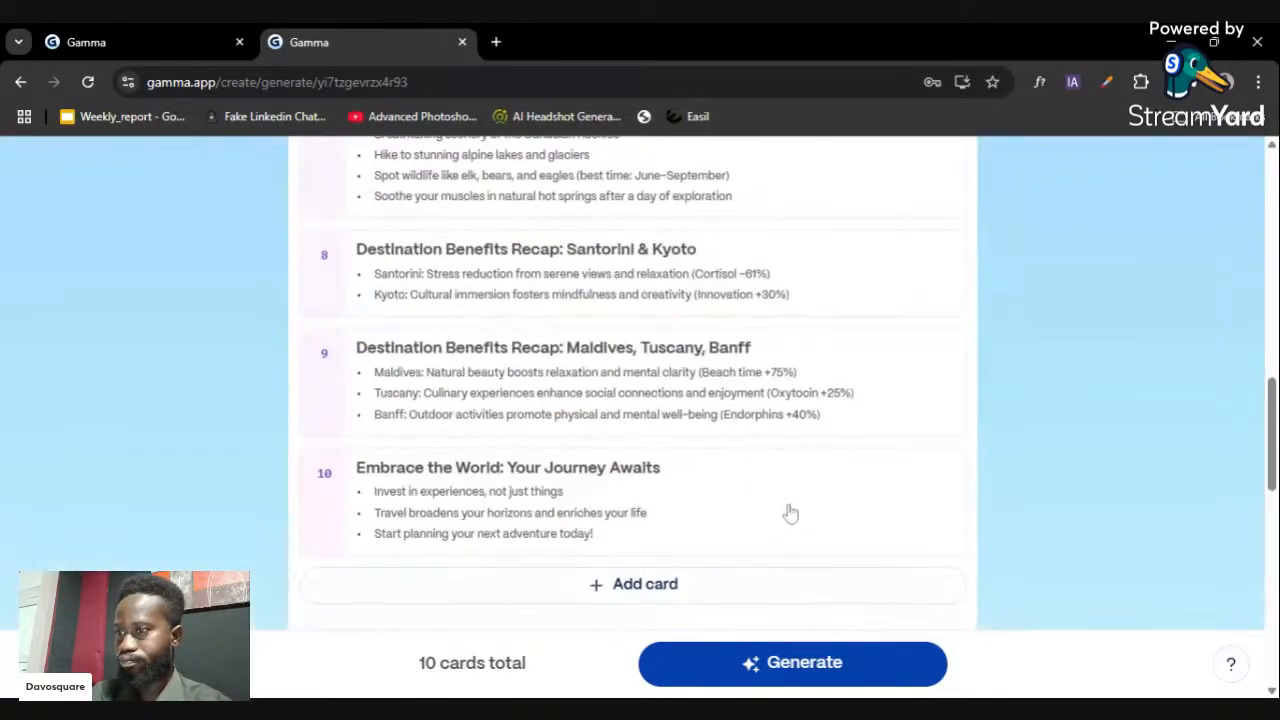
click(797, 664)
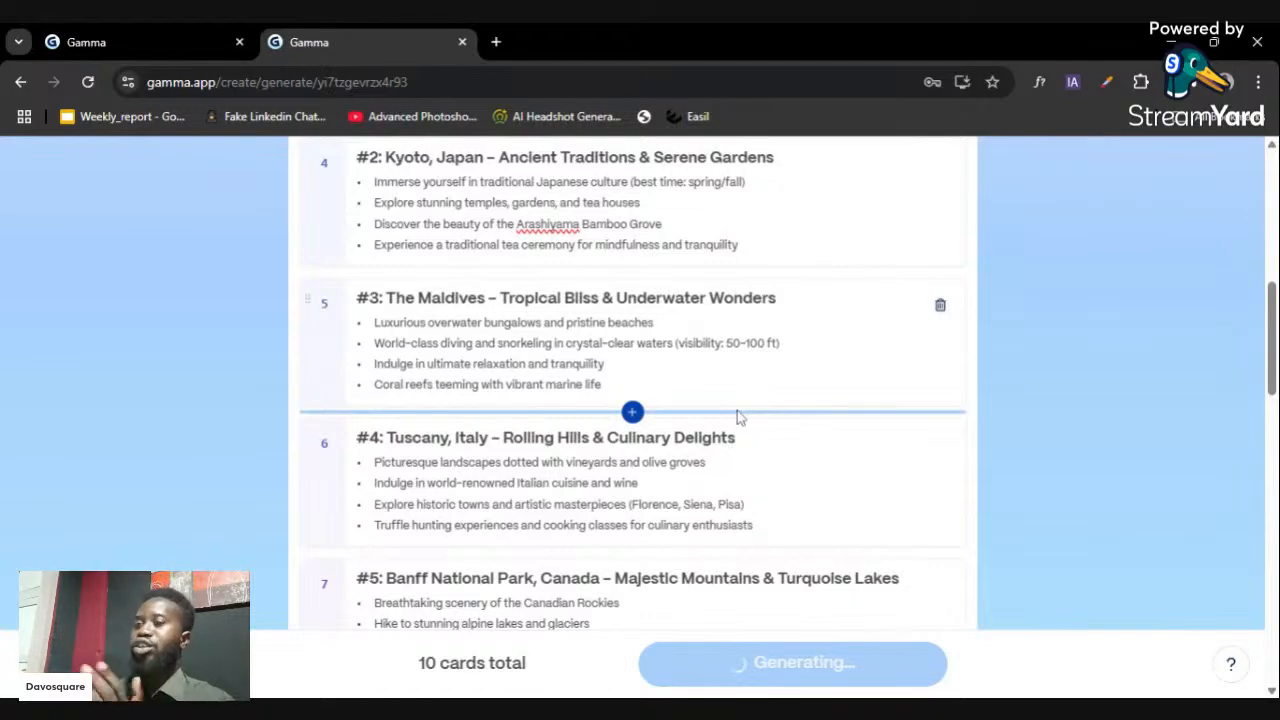
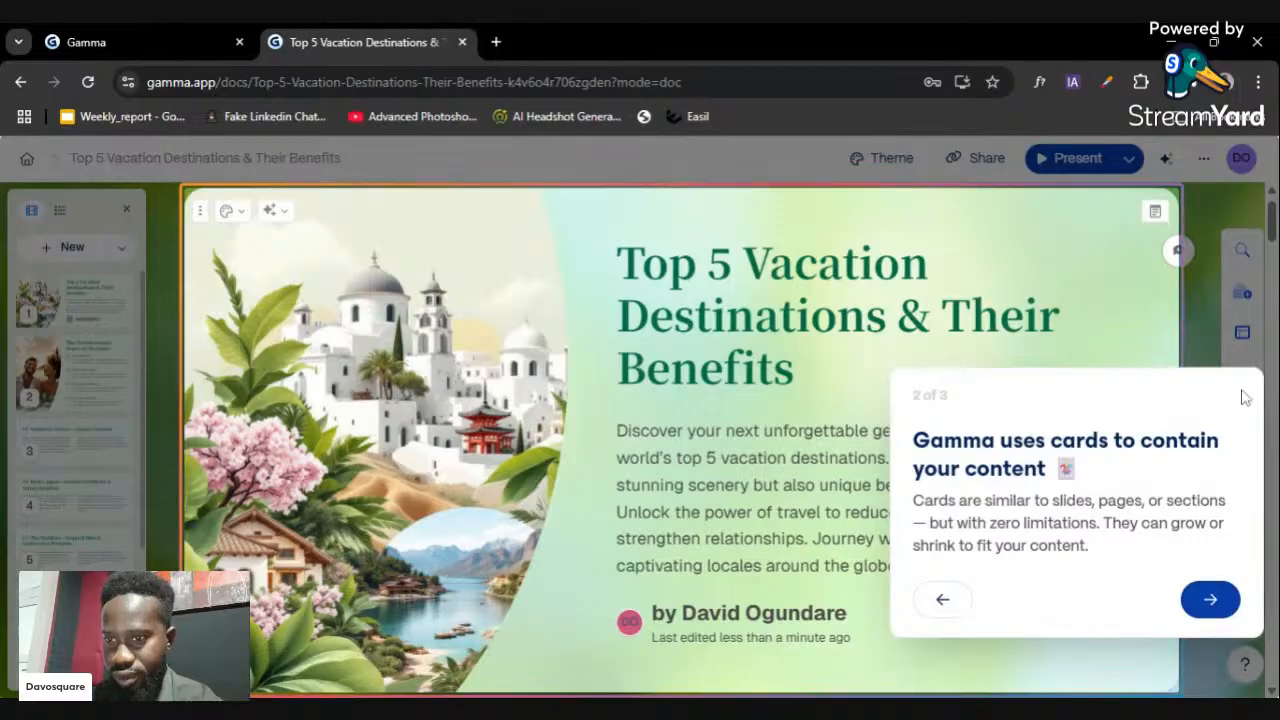
- Finish the welcome tour and close the getting-started checklist
click(1210, 599)
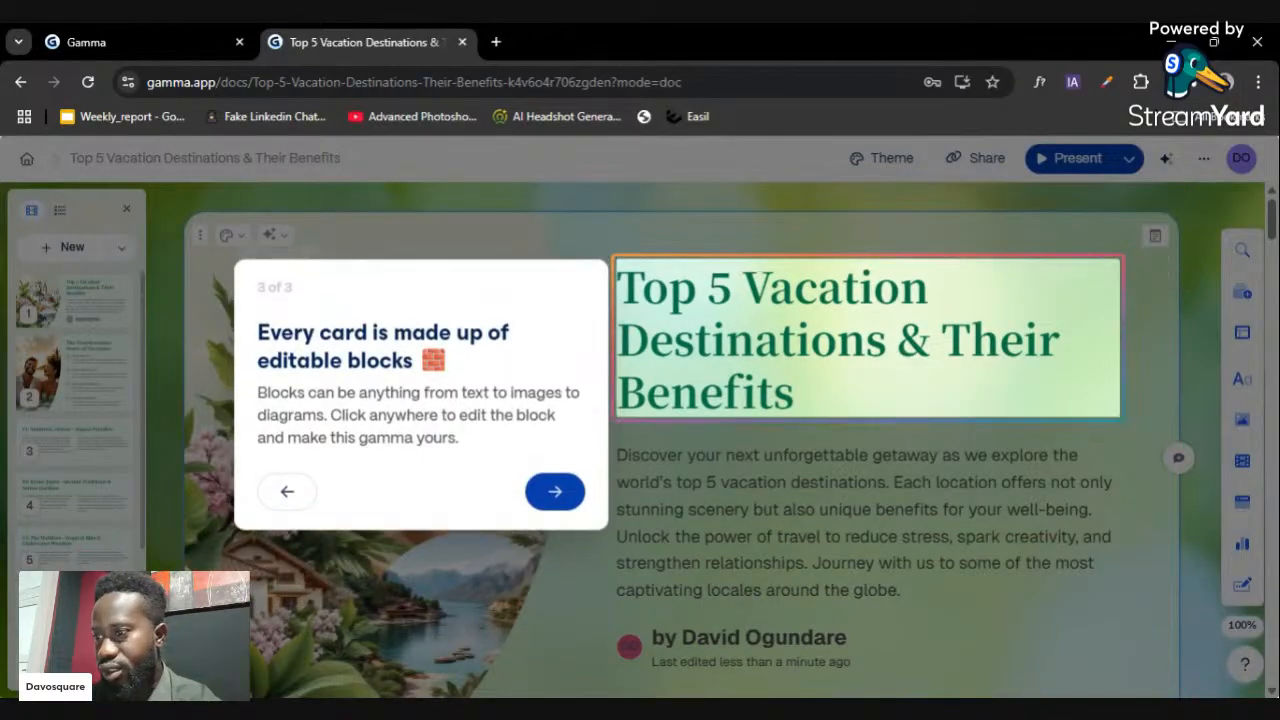
click(557, 486)
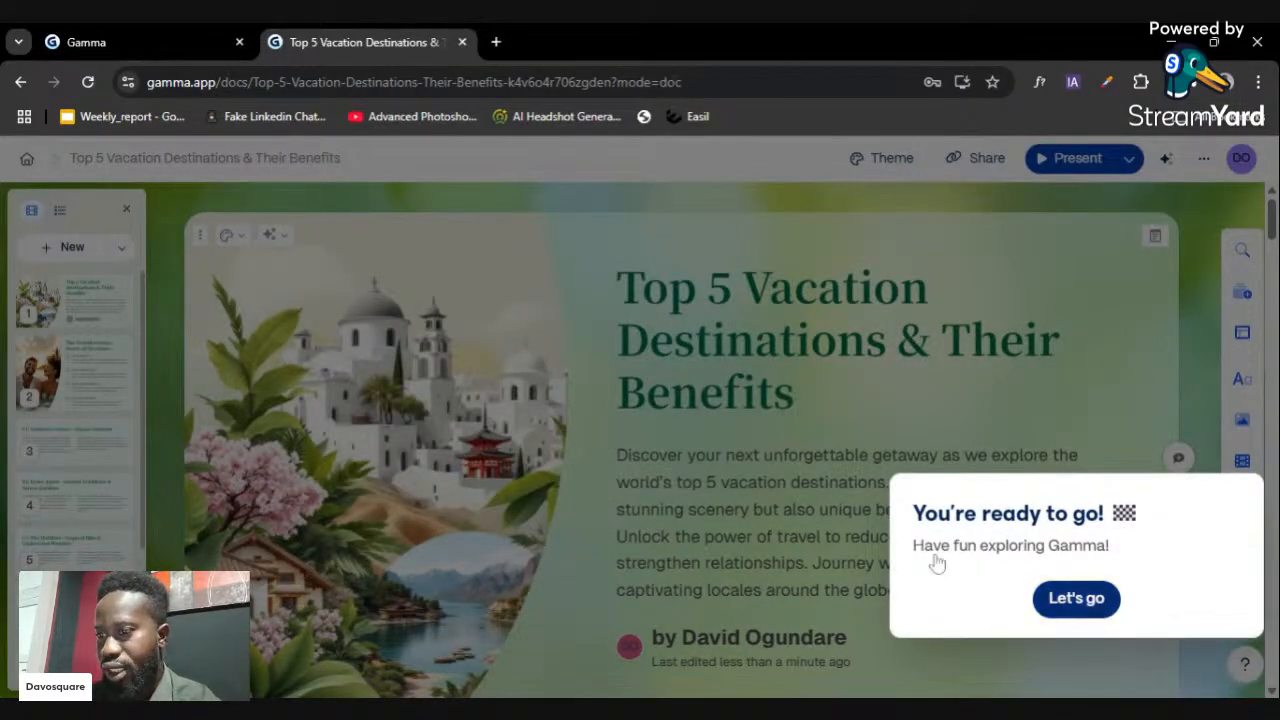
click(1085, 603)
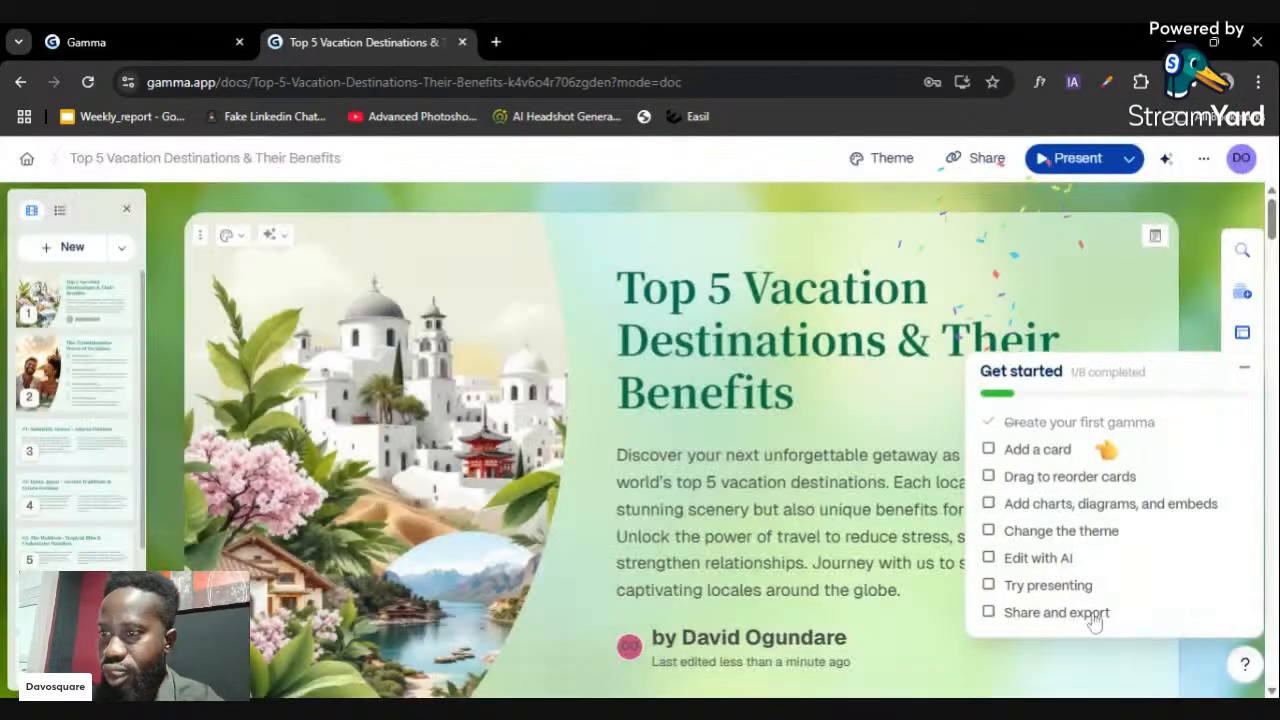
click(1244, 372)
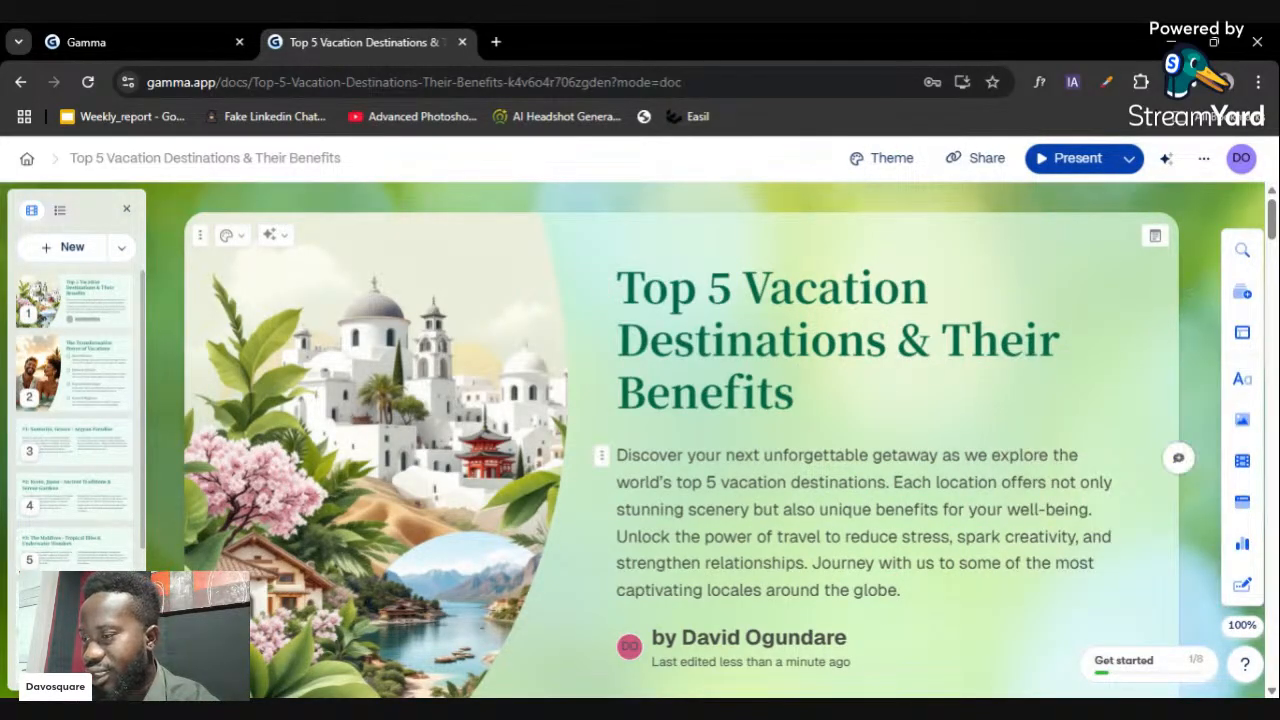
- Scroll to card 2, 'The Transformative Power of Vacations' benefits list
scroll(620, 485, down, 3)
scroll(620, 485, up, 3)
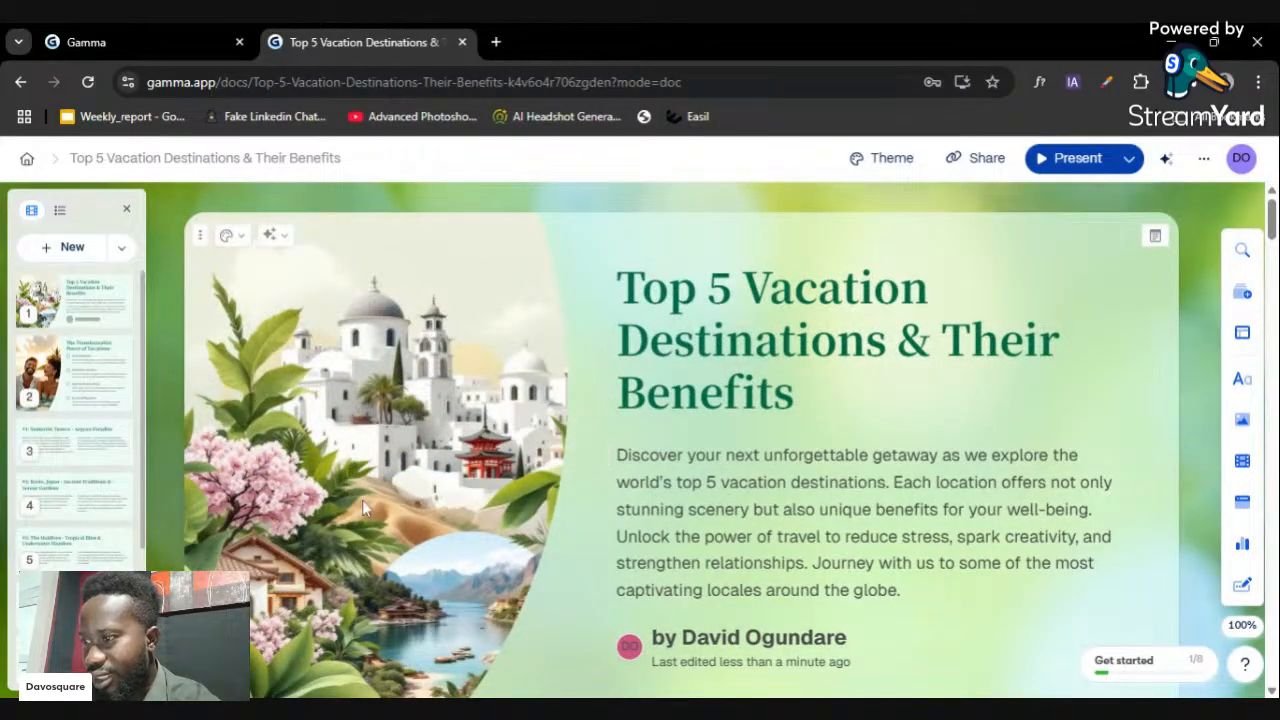
scroll(346, 467, down, 1)
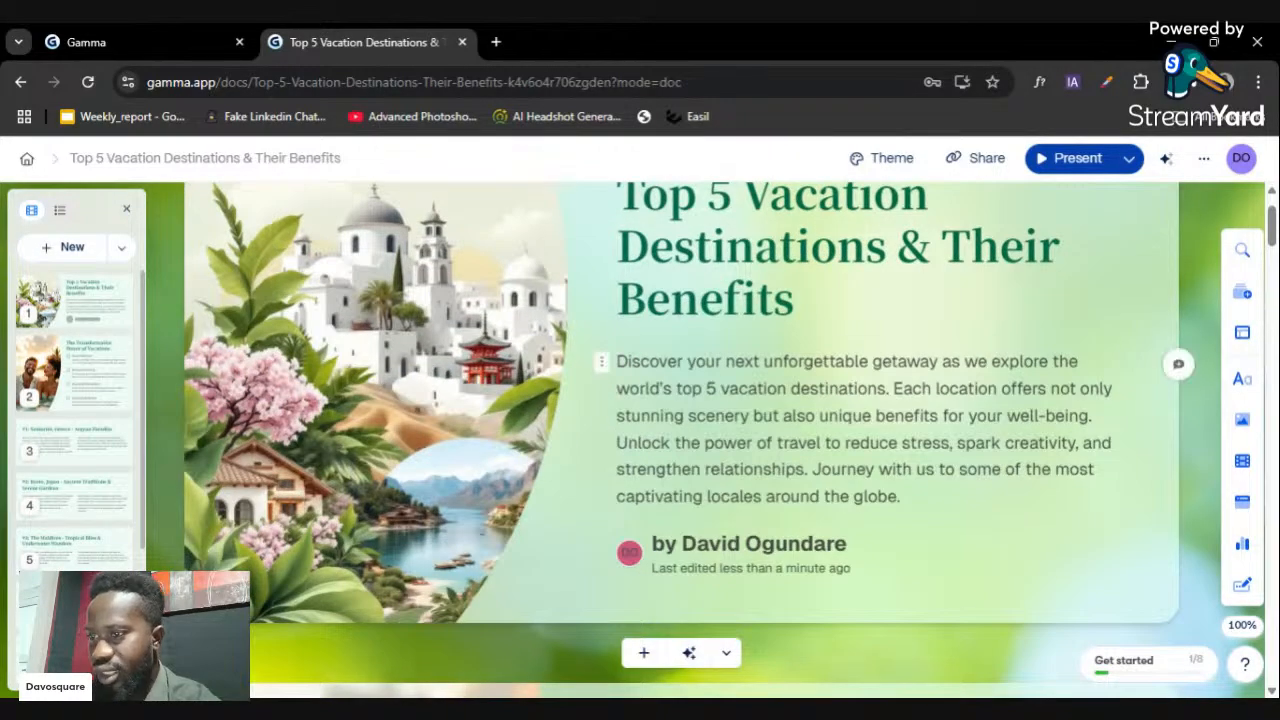
scroll(686, 463, down, 3)
scroll(860, 505, down, 4)
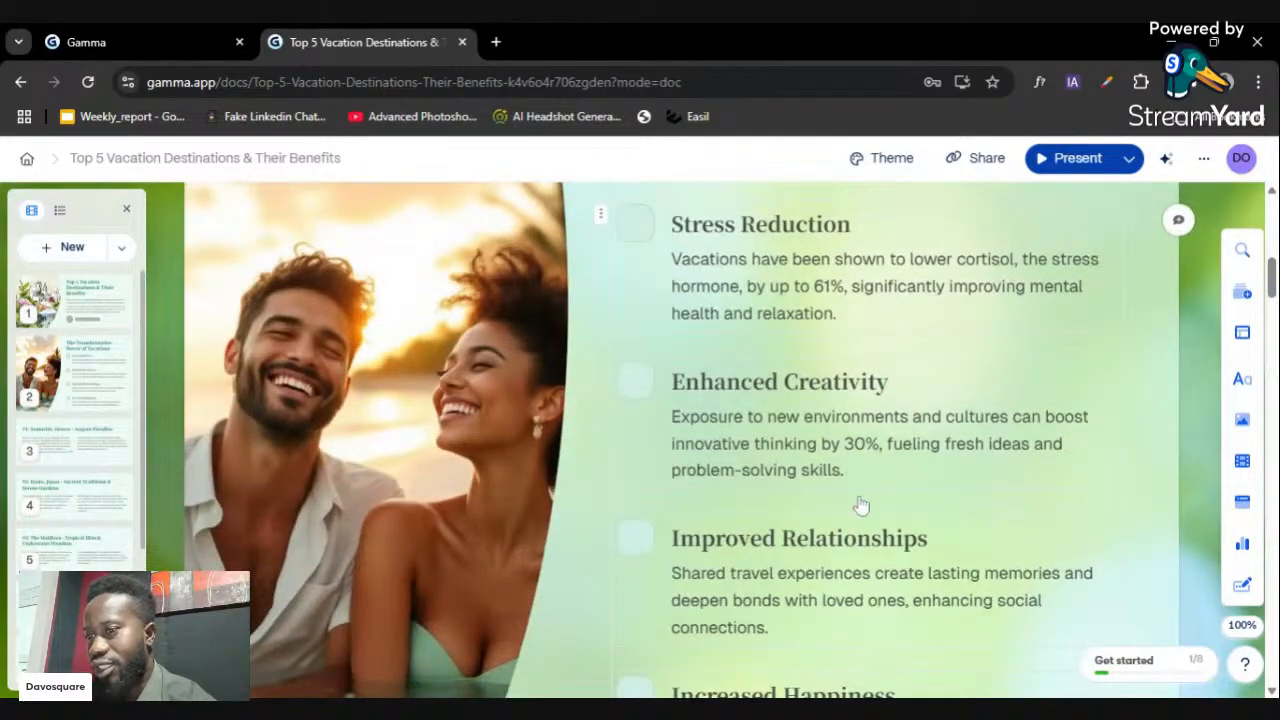
scroll(865, 503, up, 2)
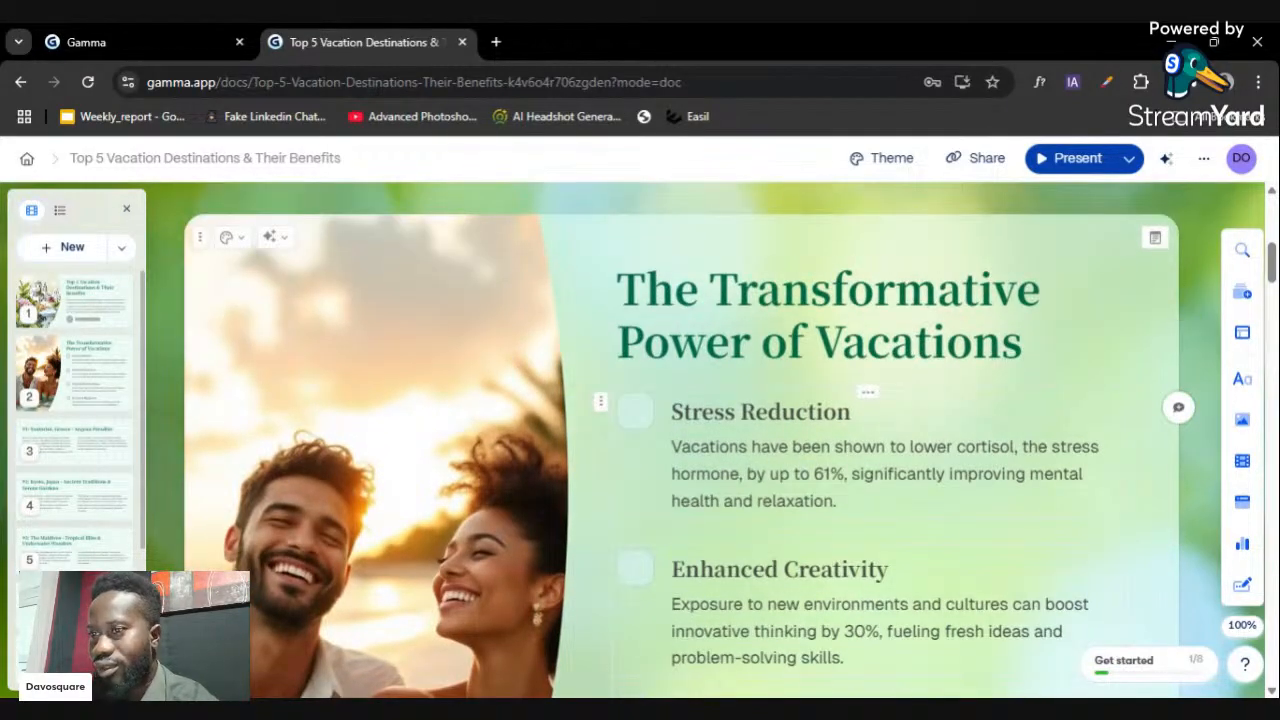
scroll(868, 490, down, 4)
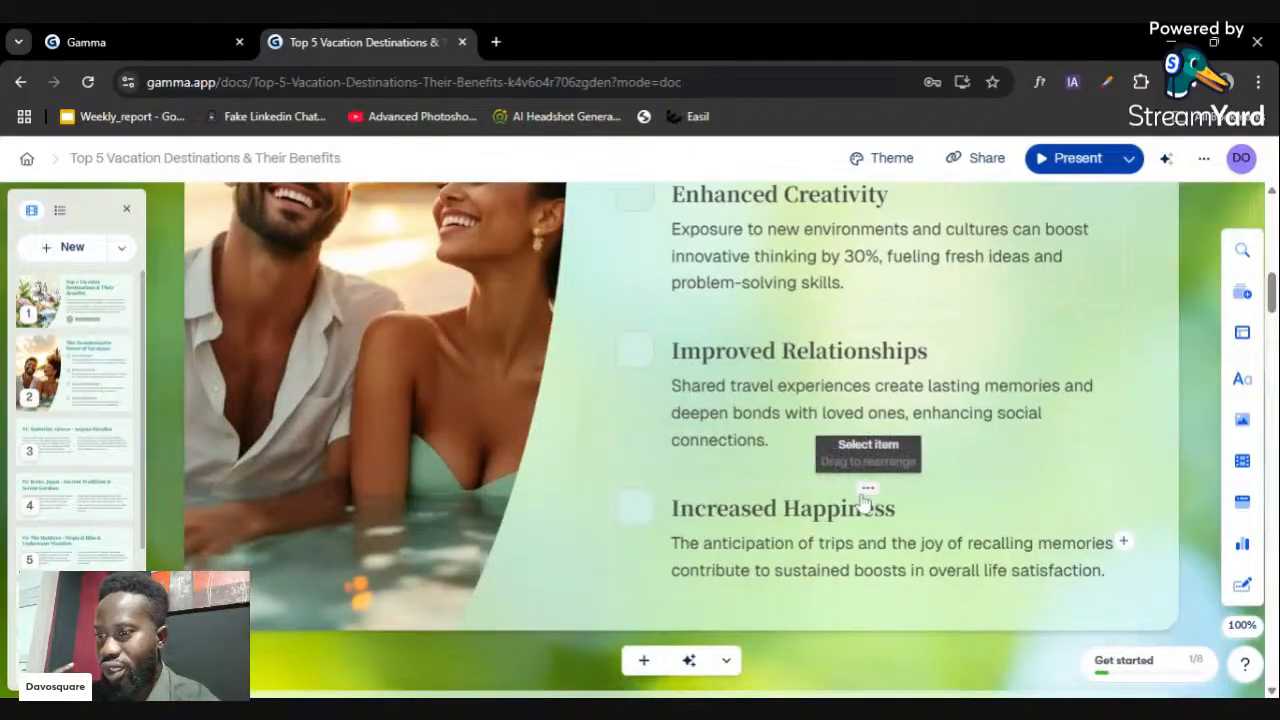
scroll(826, 500, down, 3)
scroll(648, 418, up, 3)
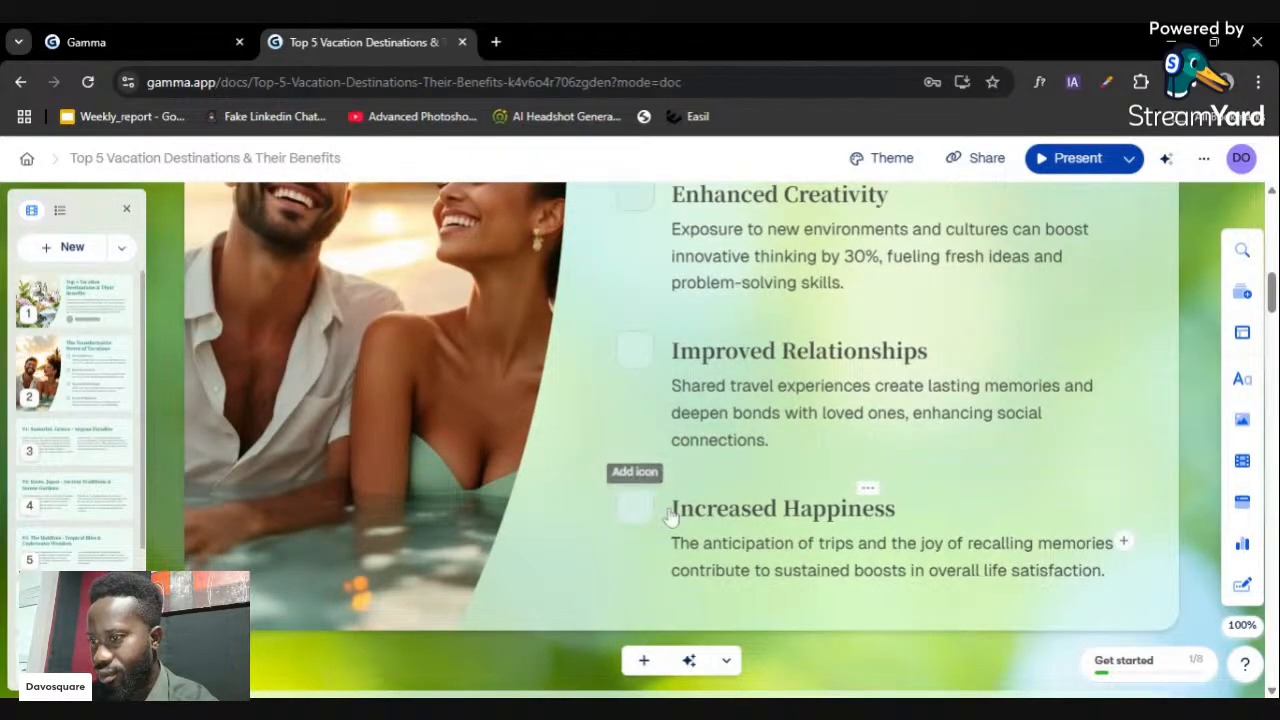
scroll(690, 497, up, 4)
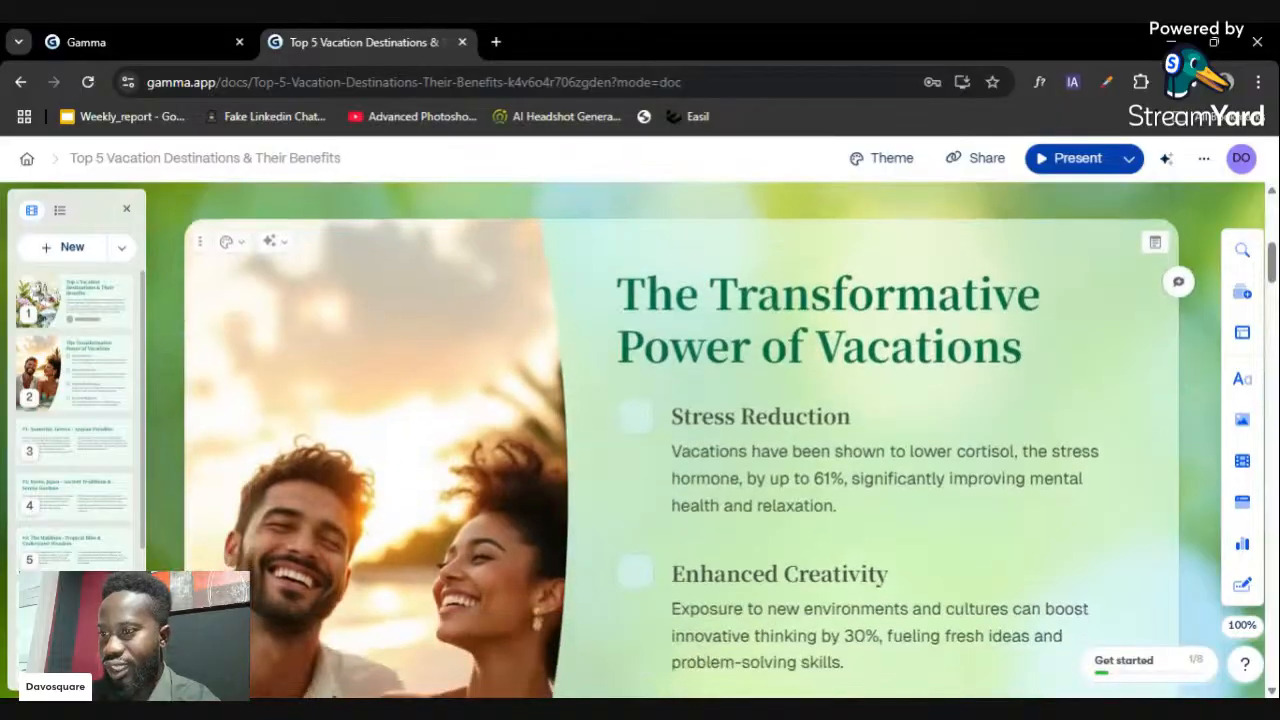
- Add a hand icon beside the Stress Reduction benefit
click(638, 416)
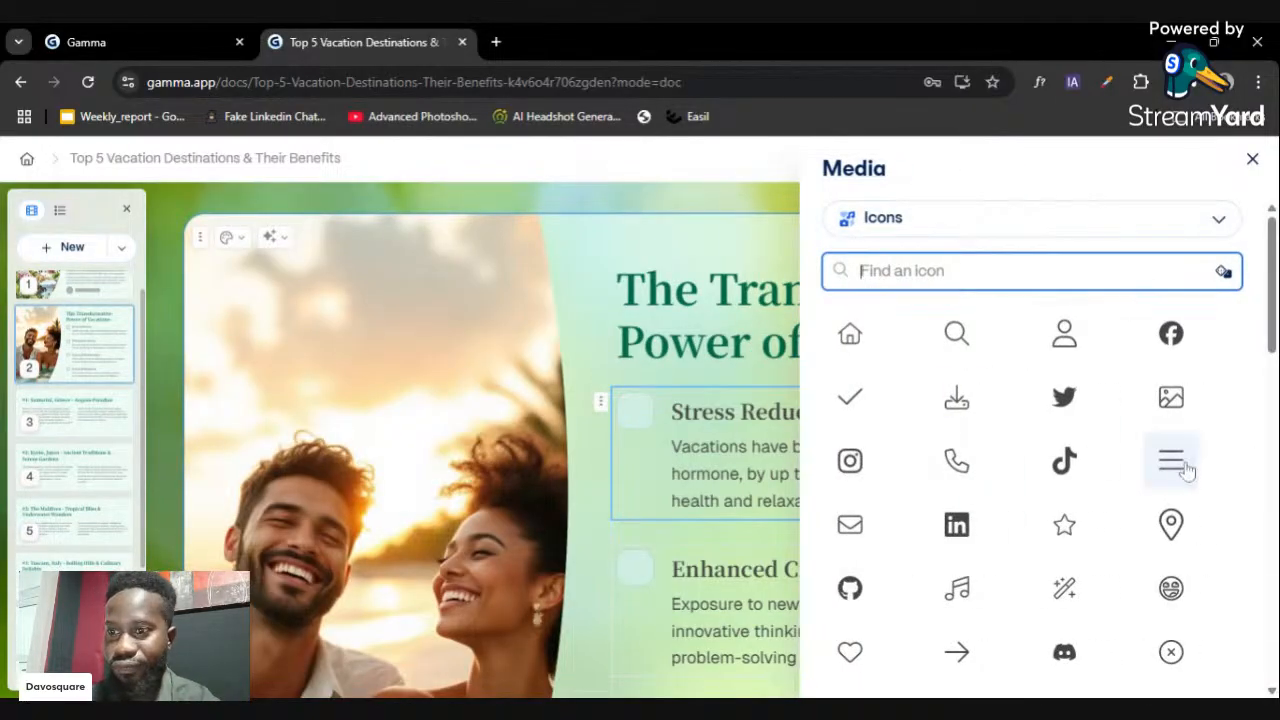
scroll(1145, 420, down, 2)
scroll(1147, 422, down, 1)
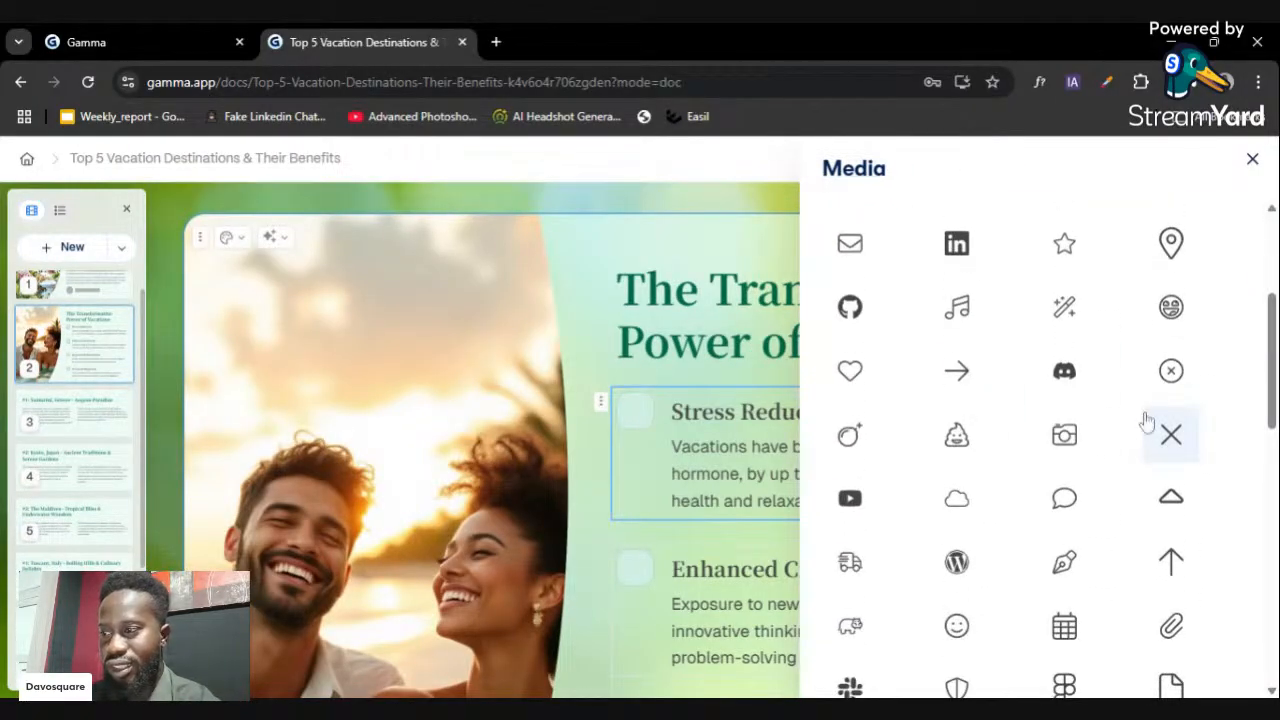
scroll(1147, 420, up, 3)
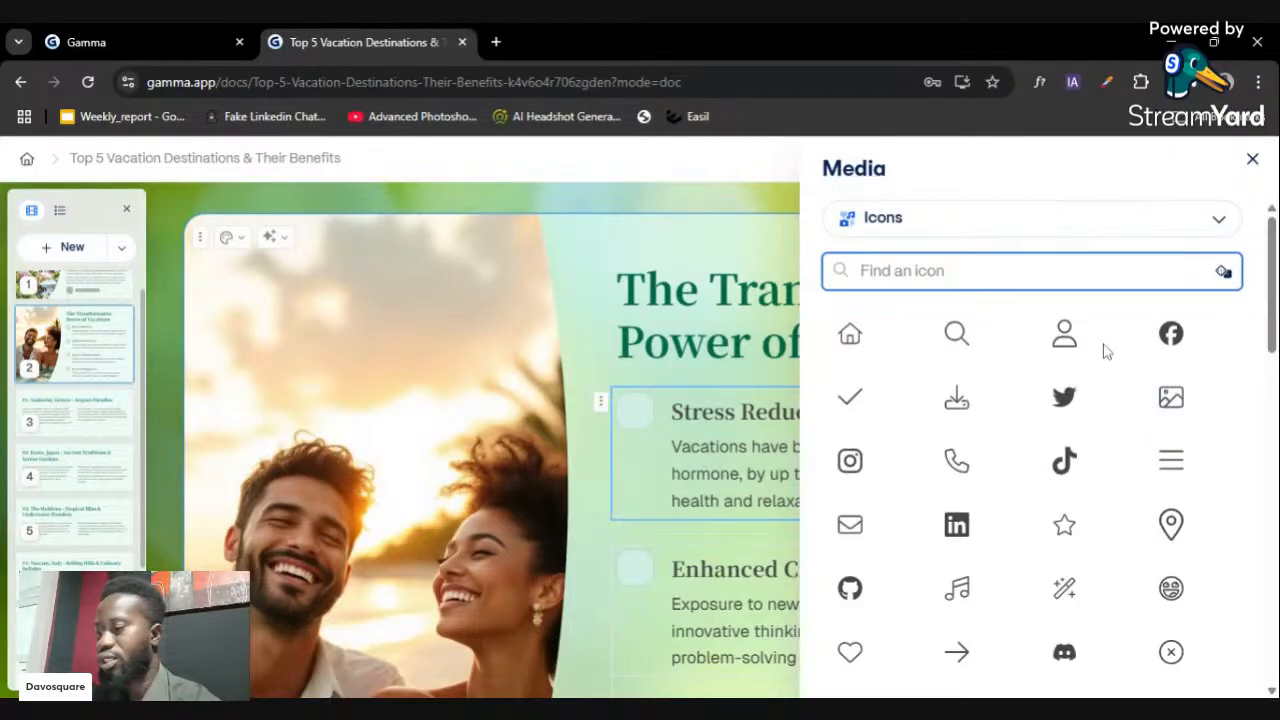
text(rest)
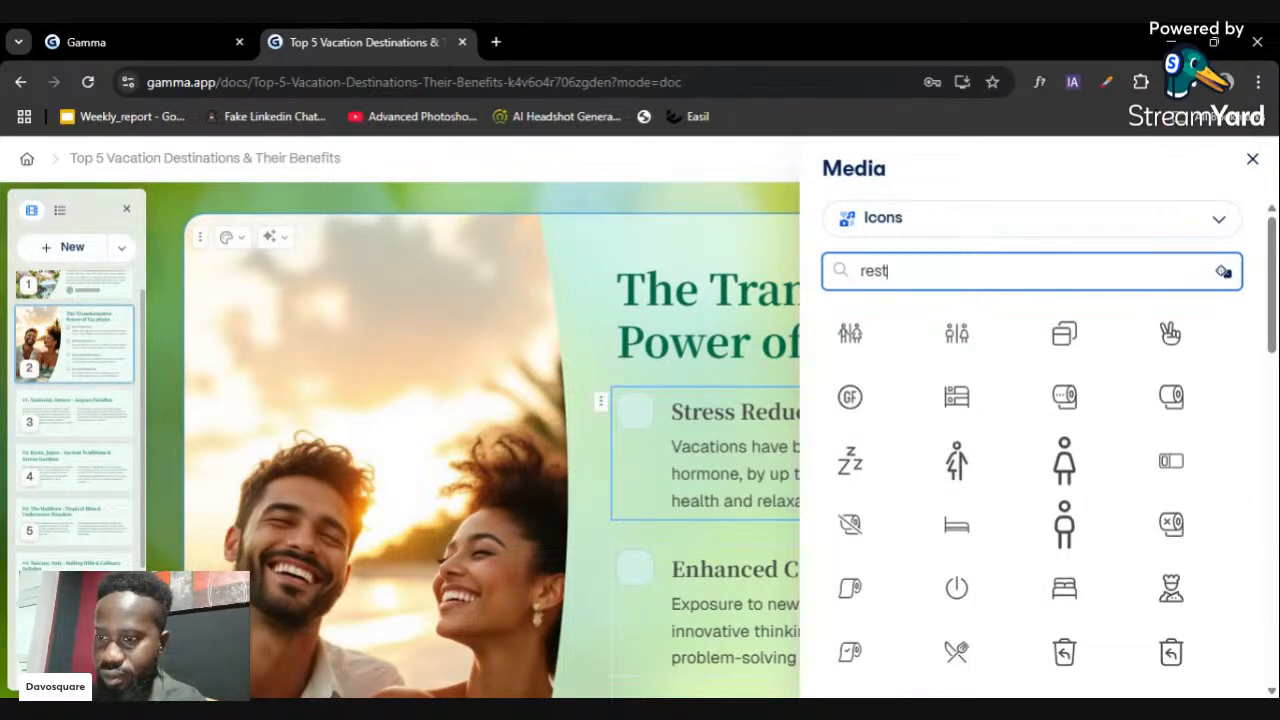
scroll(1030, 441, down, 5)
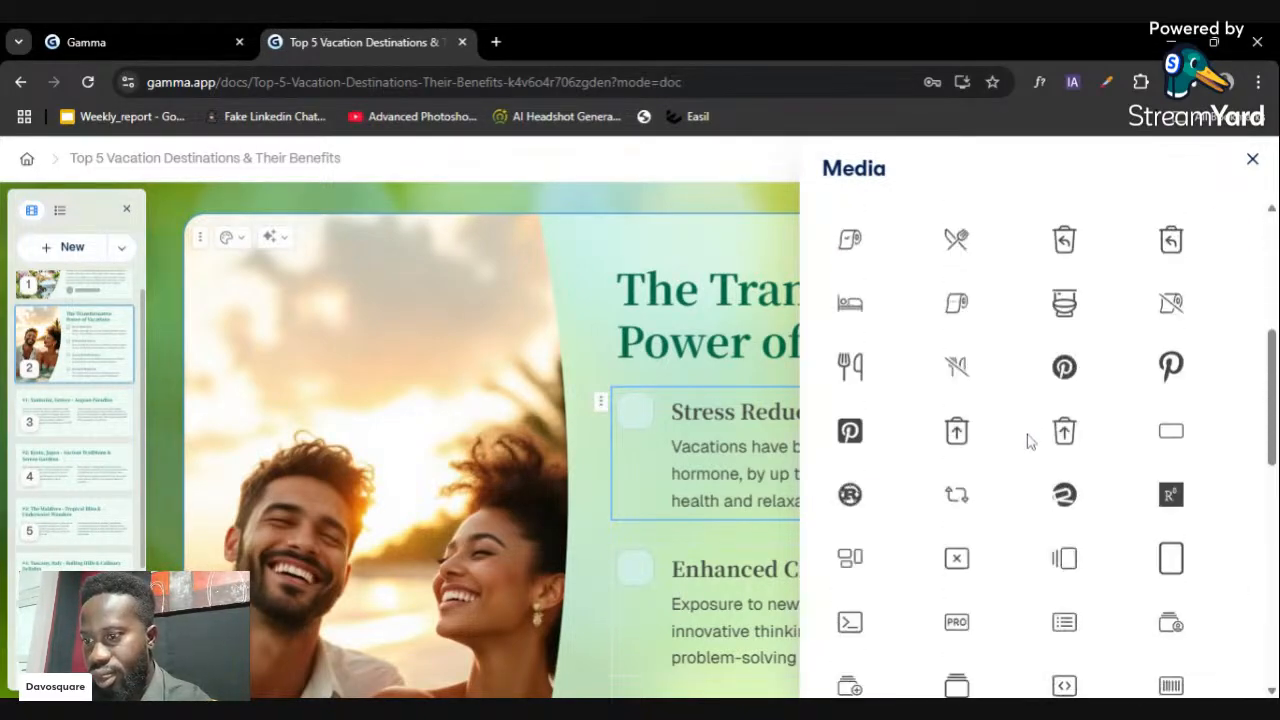
scroll(1030, 441, down, 8)
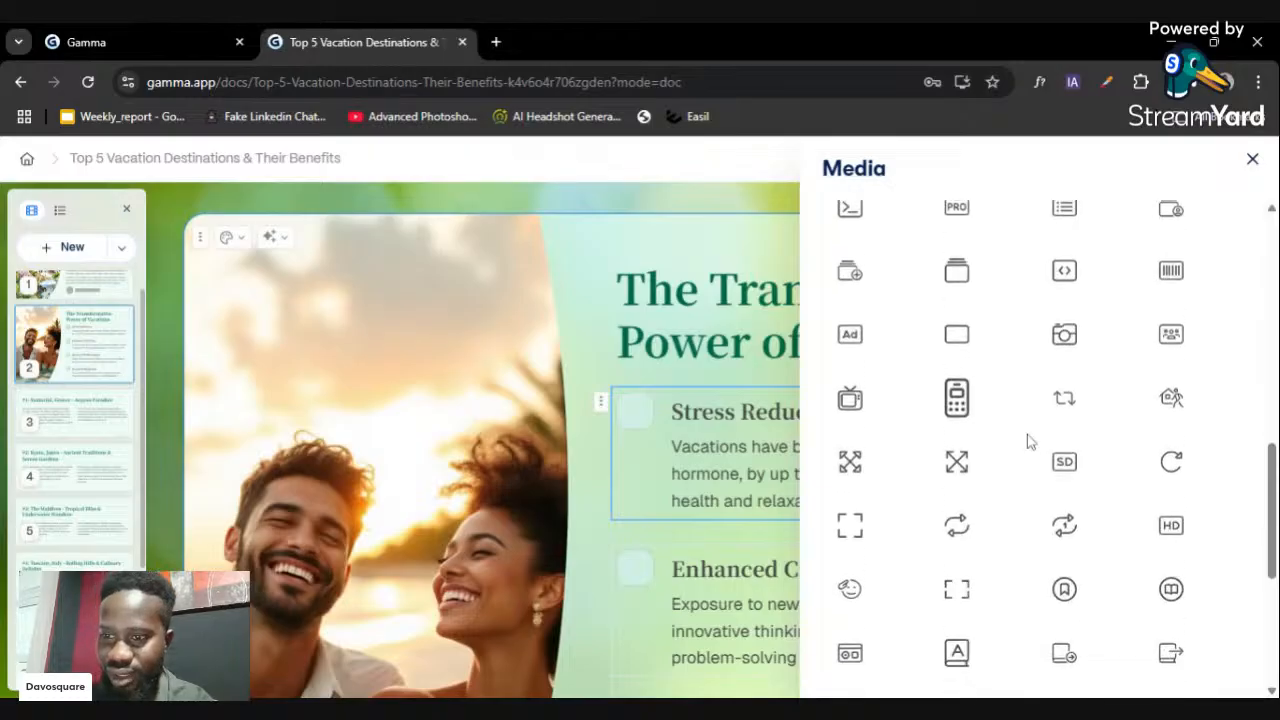
scroll(1180, 390, up, 15)
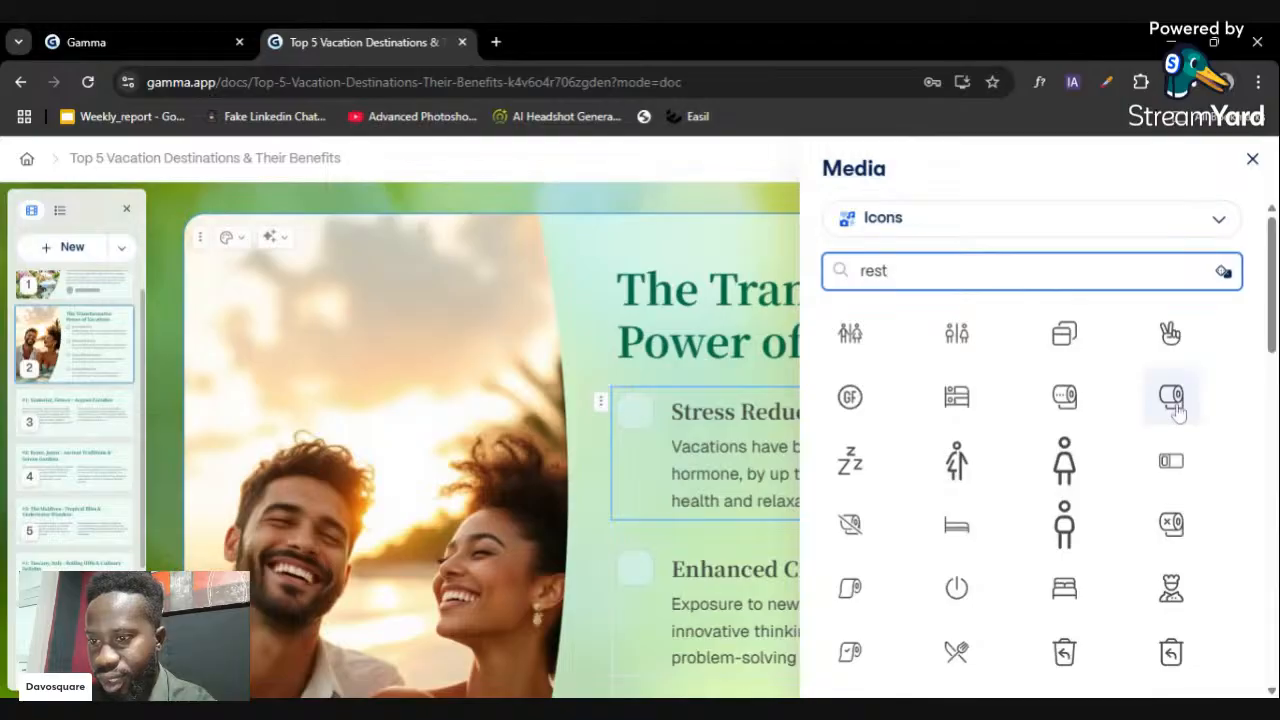
click(1171, 333)
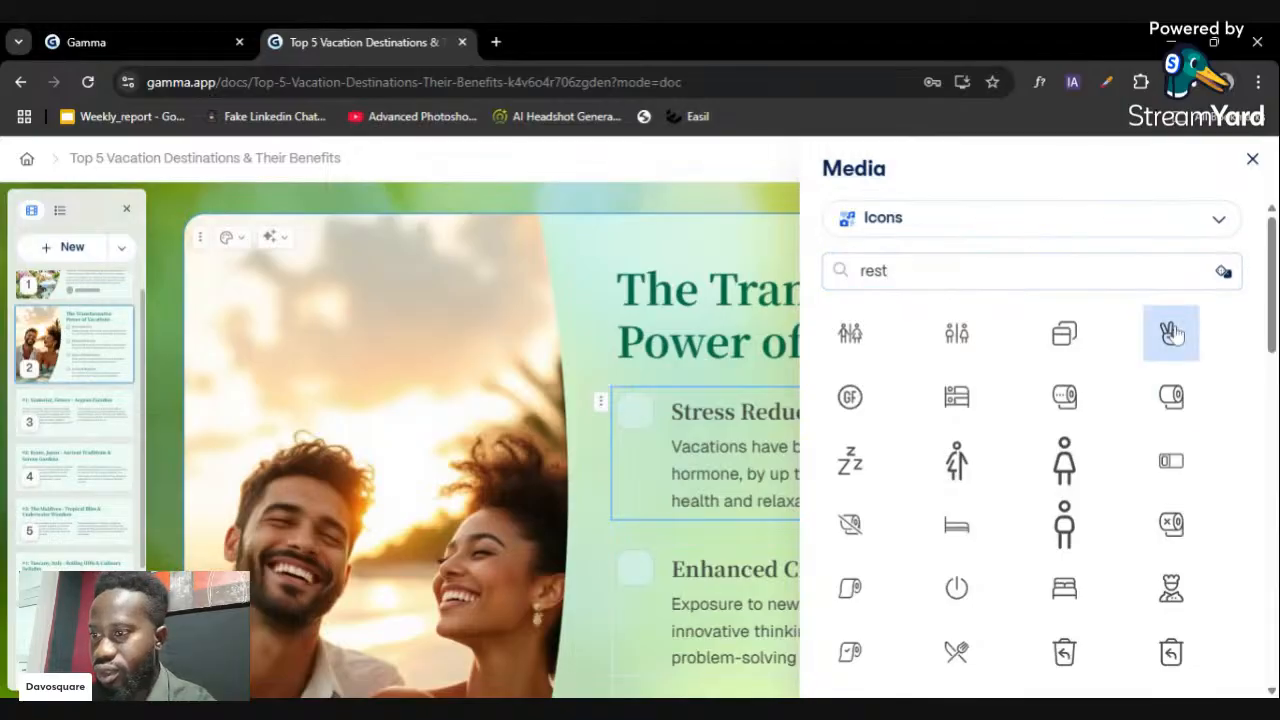
click(644, 583)
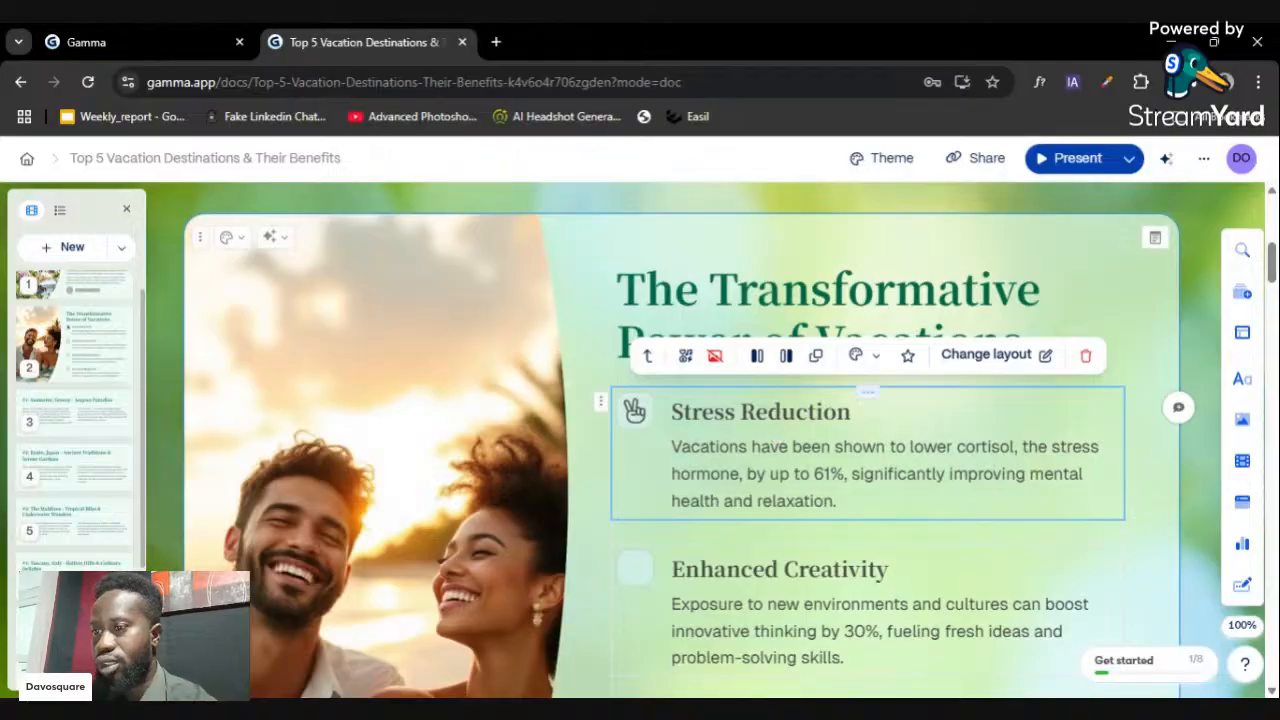
- Add a lightbulb icon to Enhanced Creativity, found by searching 'ide'
scroll(640, 487, down, 1)
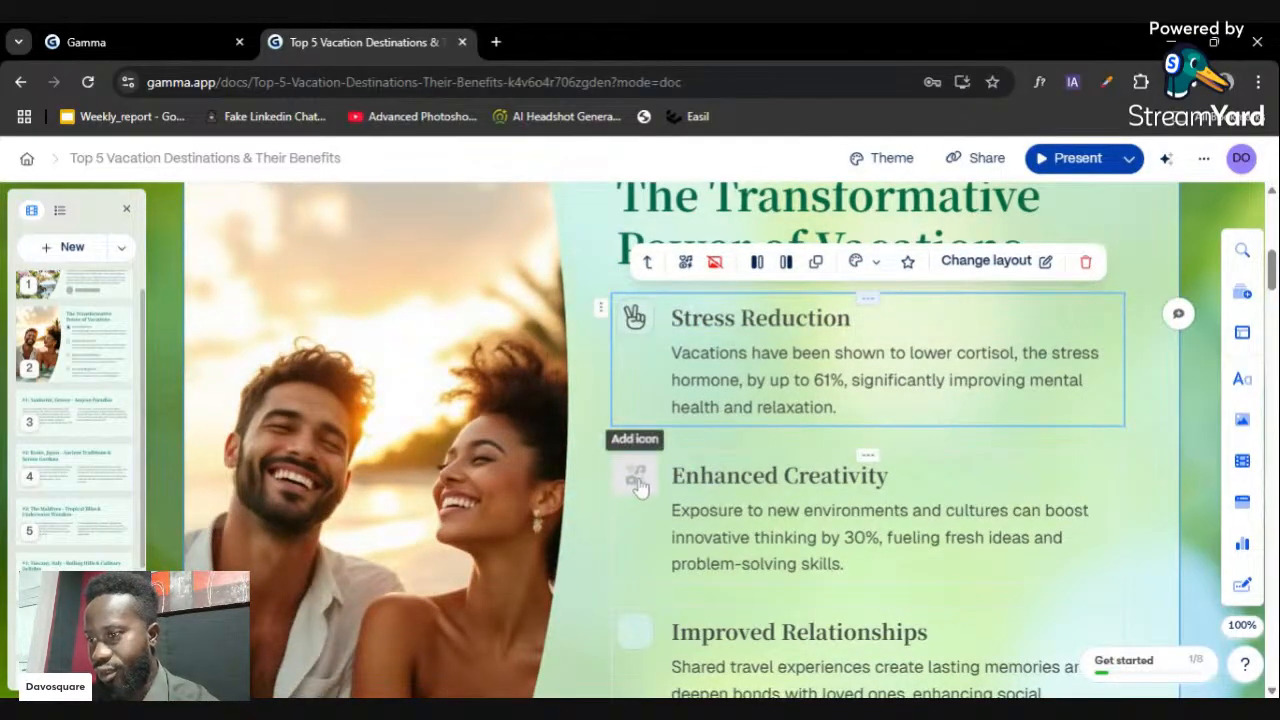
click(641, 480)
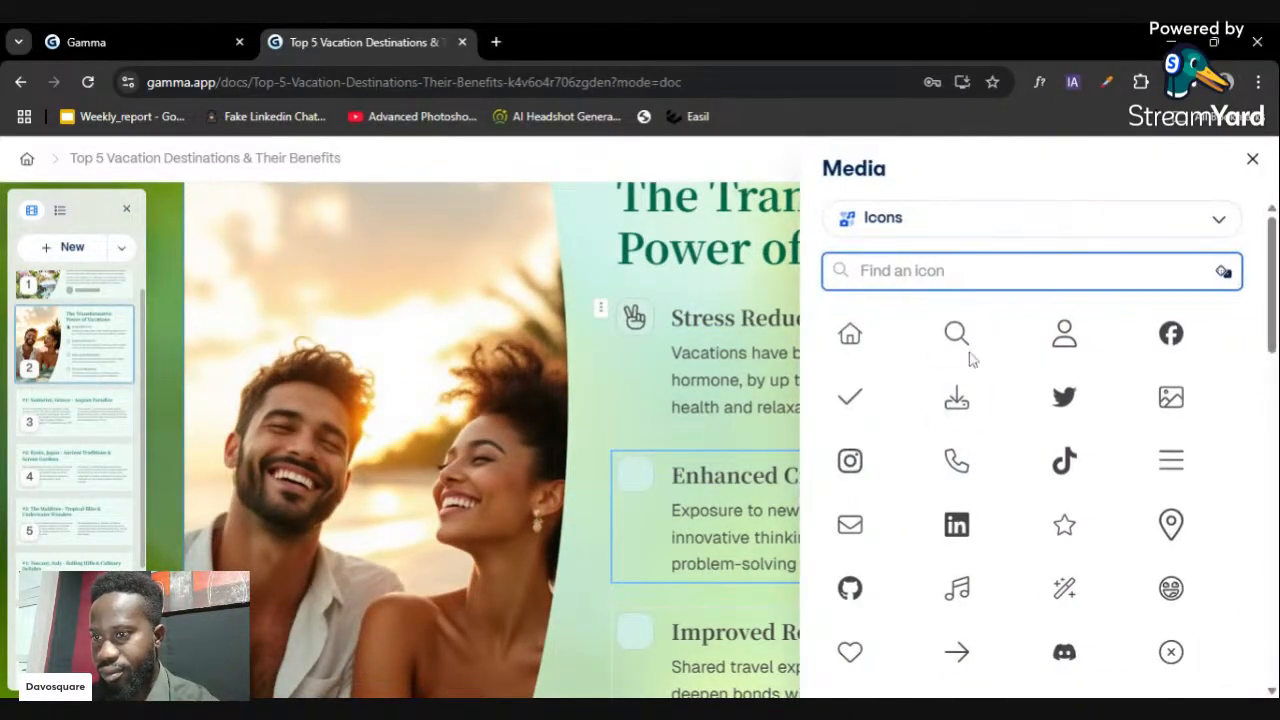
click(1222, 215)
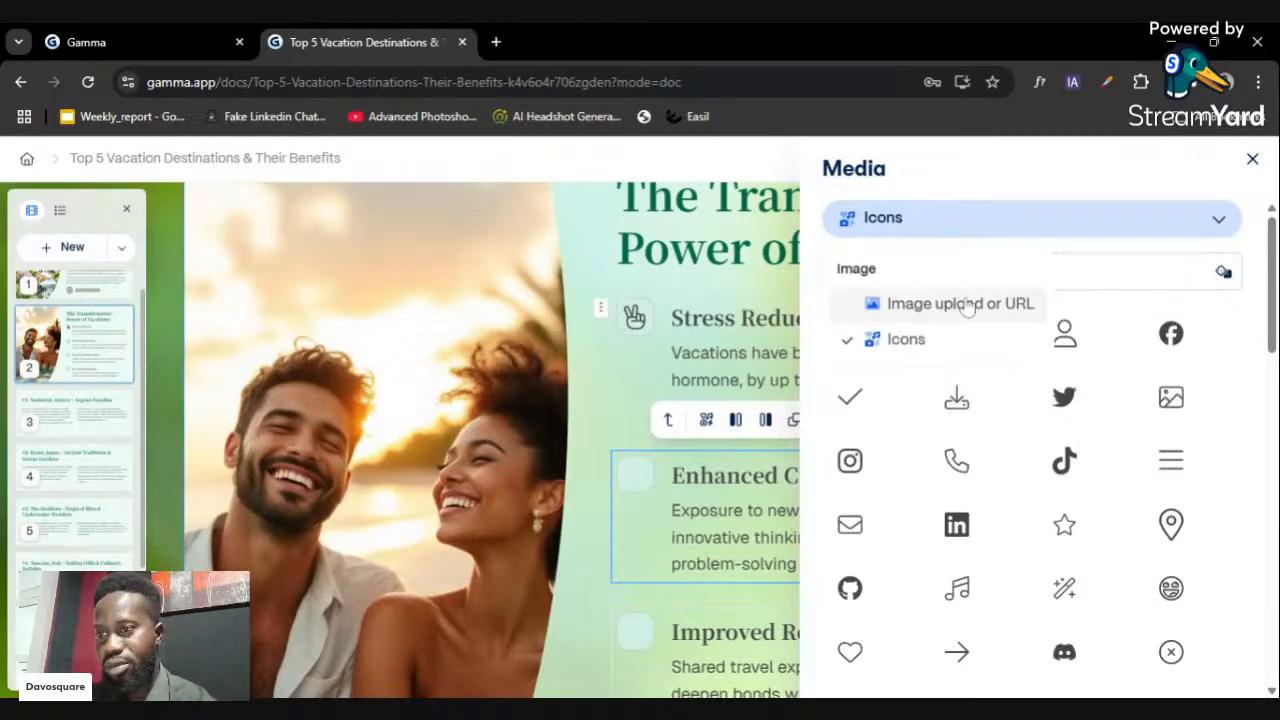
click(1078, 273)
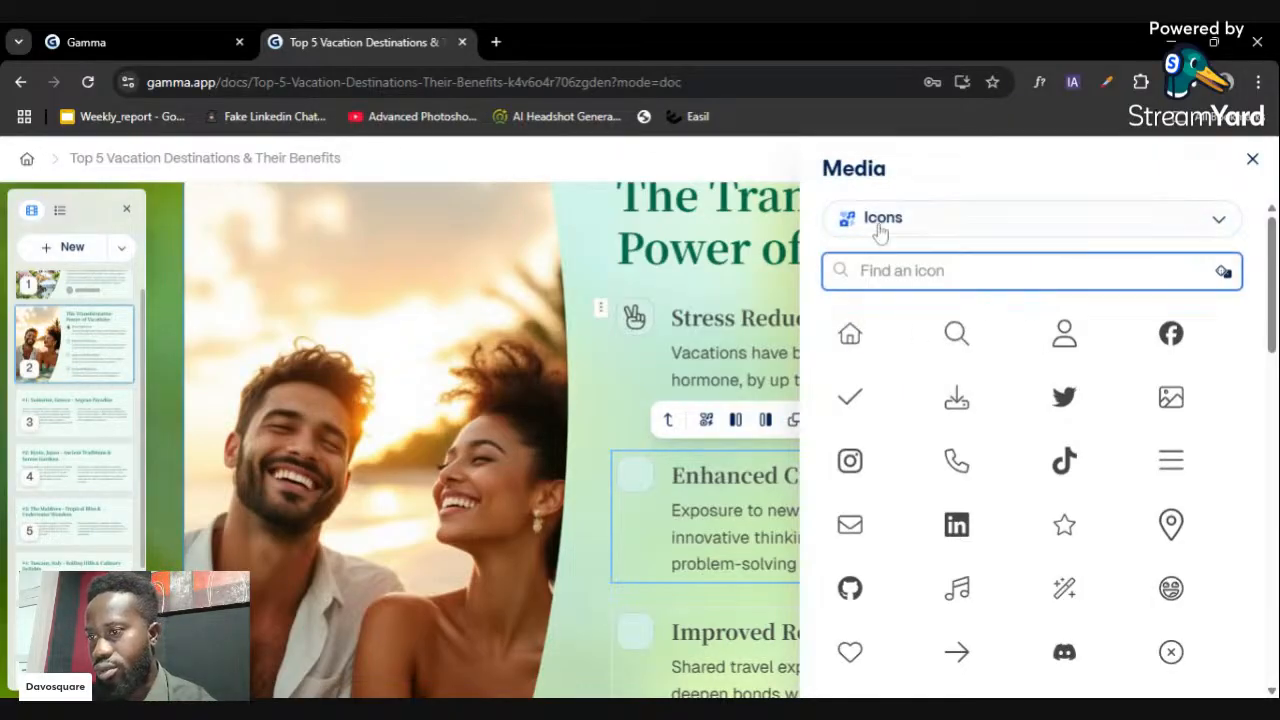
click(1252, 159)
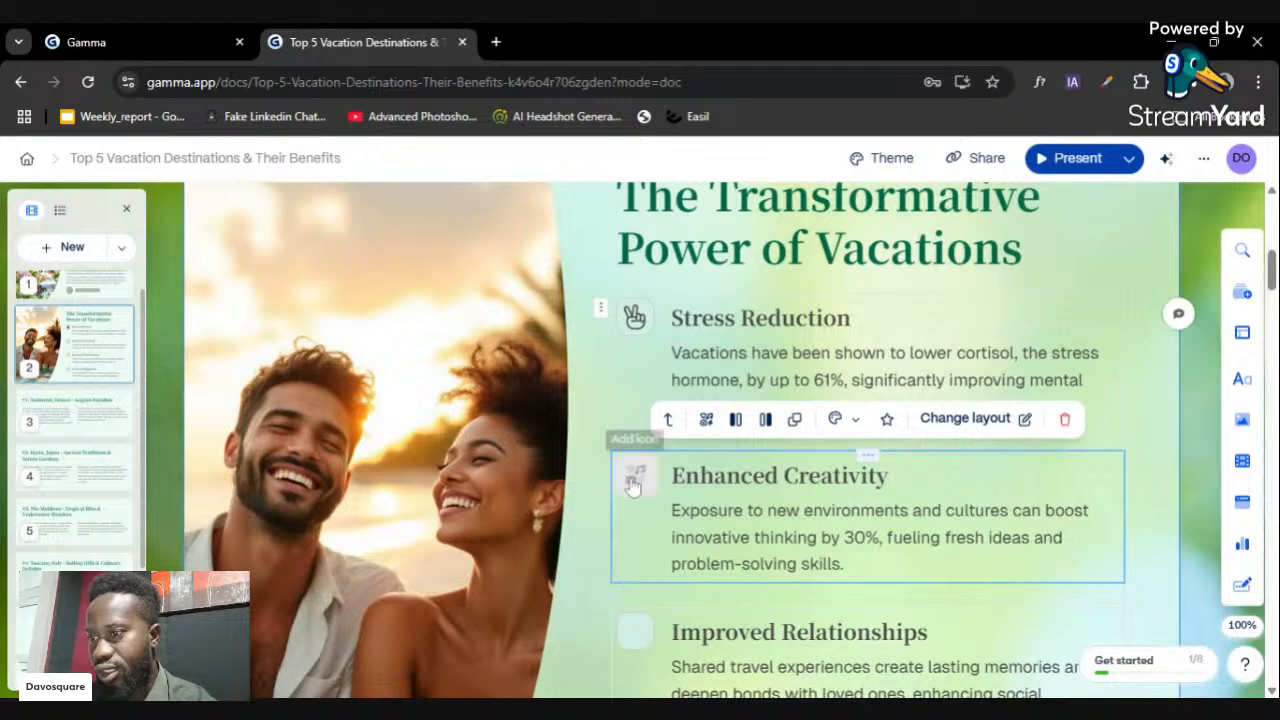
click(632, 481)
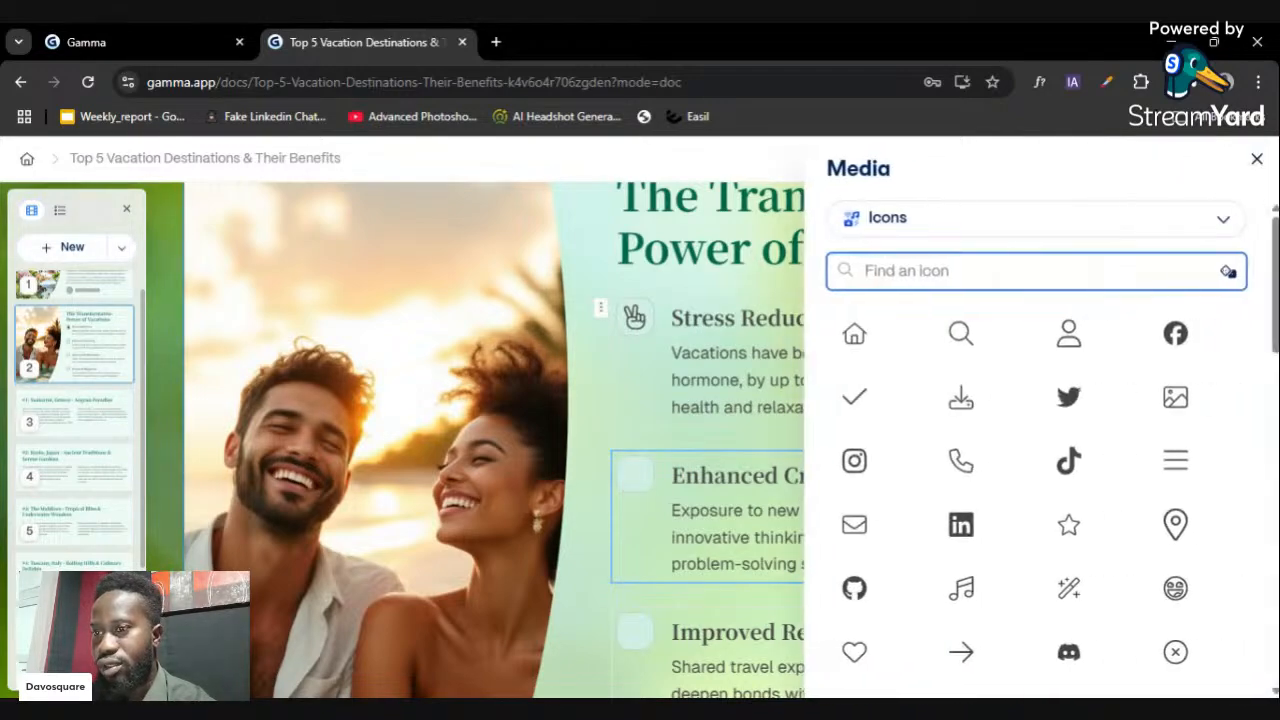
text(d)
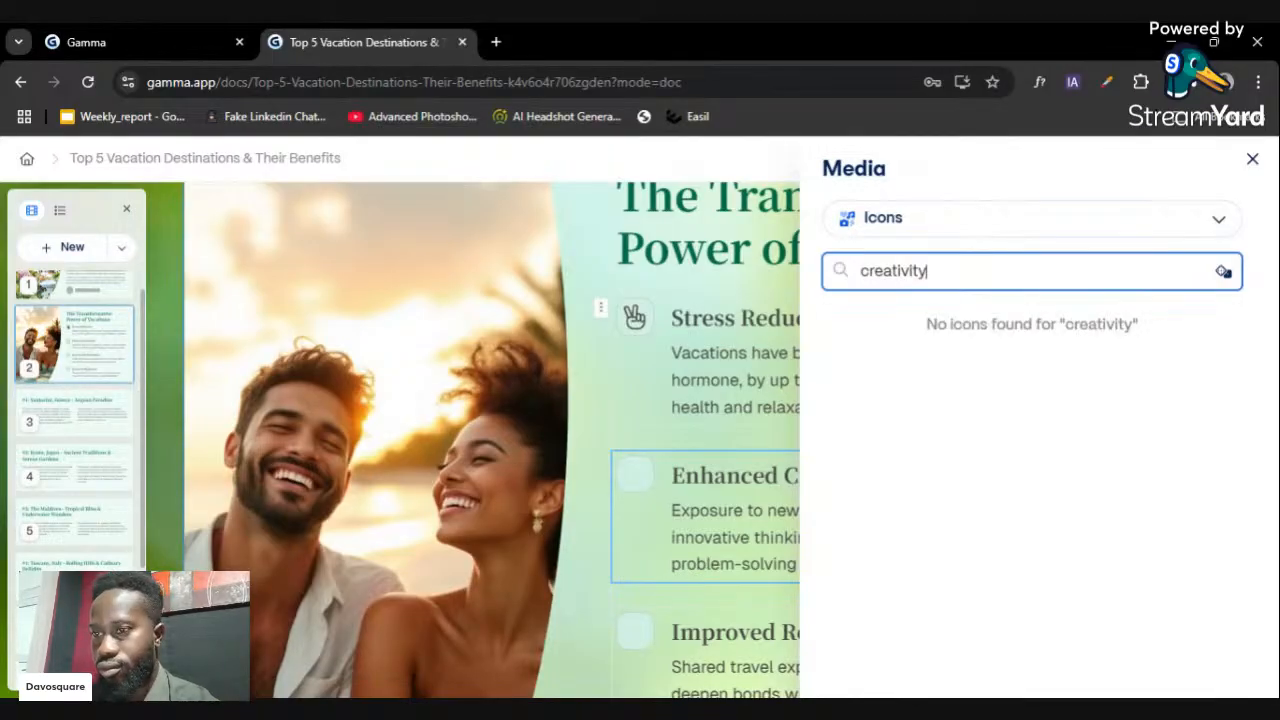
key(BackSpace)
key(BackSpace)
key(BackSpace)
key(BackSpace)
key(BackSpace)
key(BackSpace)
key(BackSpace)
key(BackSpace)
key(BackSpace)
text(idea)
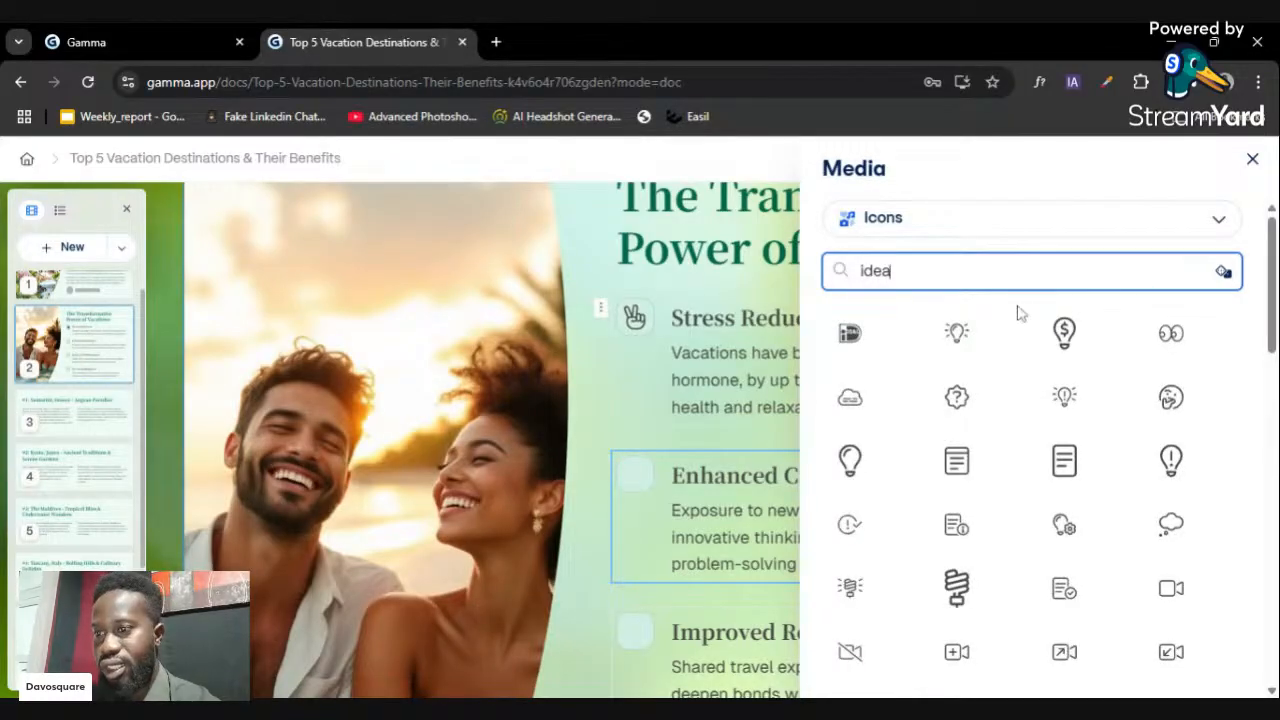
click(852, 465)
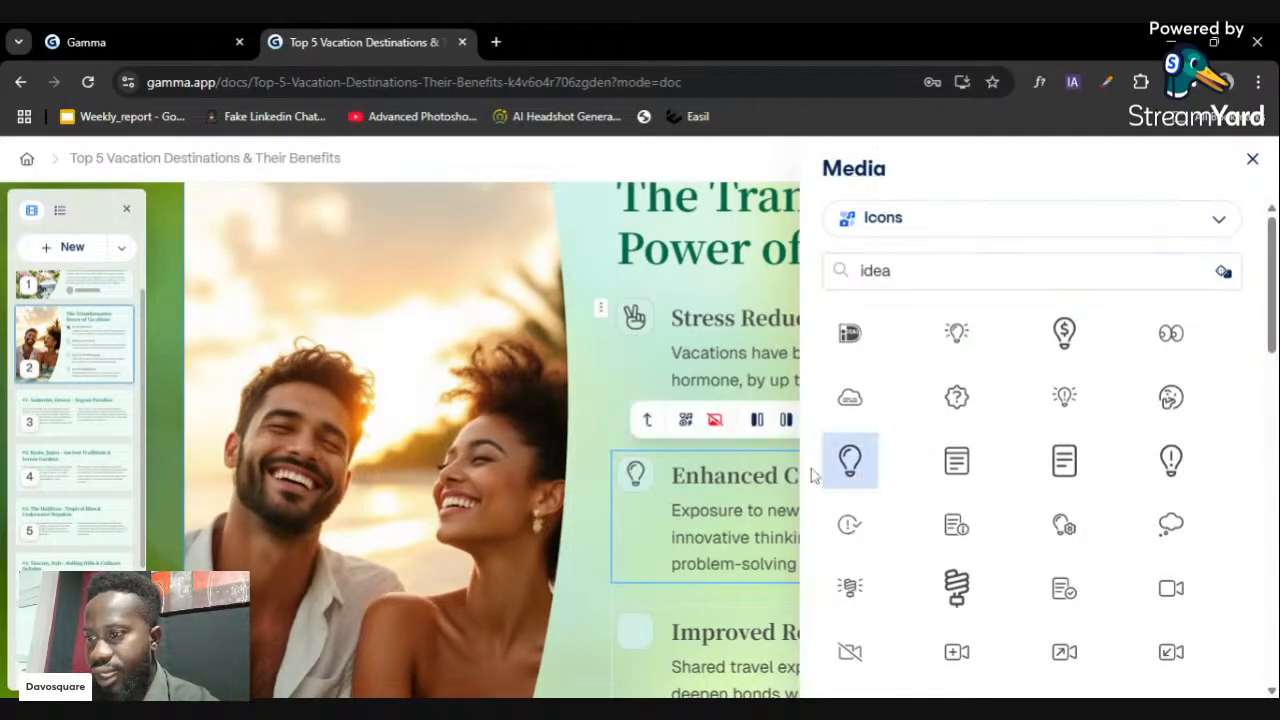
click(1251, 158)
- Add a heart icon to Improved Relationships via a 'relat' icon search
scroll(754, 606, down, 2)
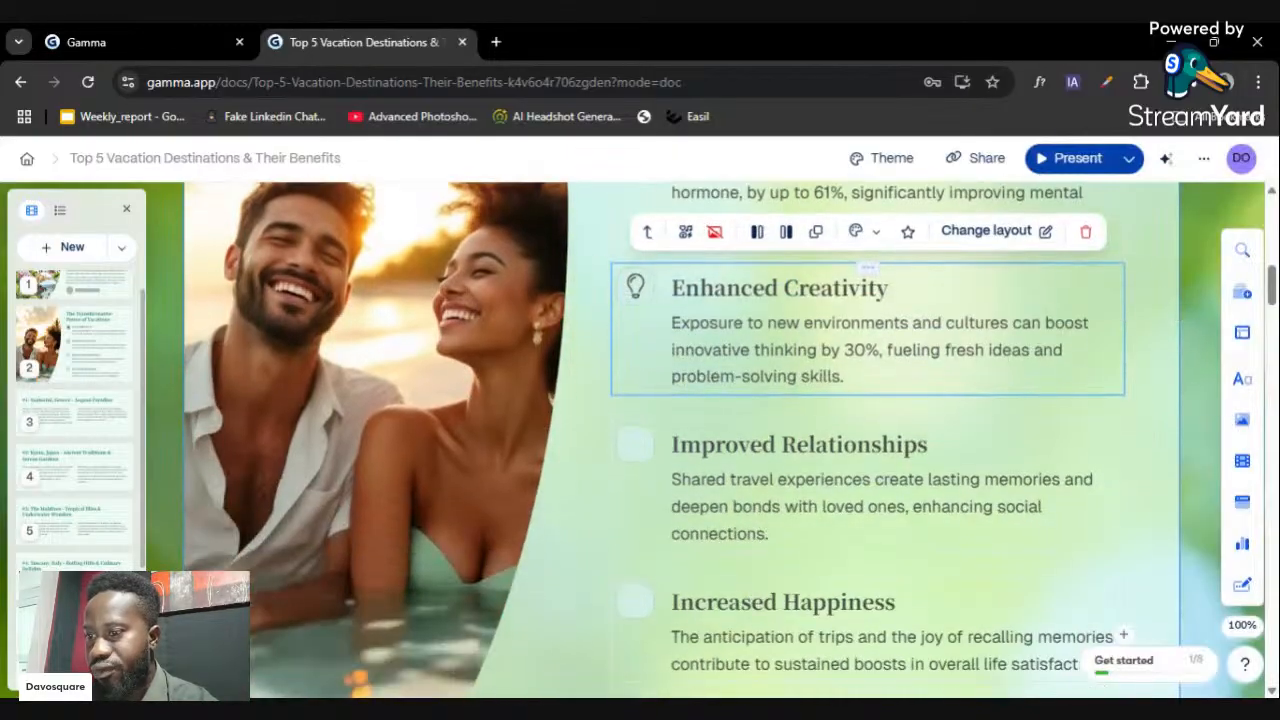
click(640, 450)
text(re)
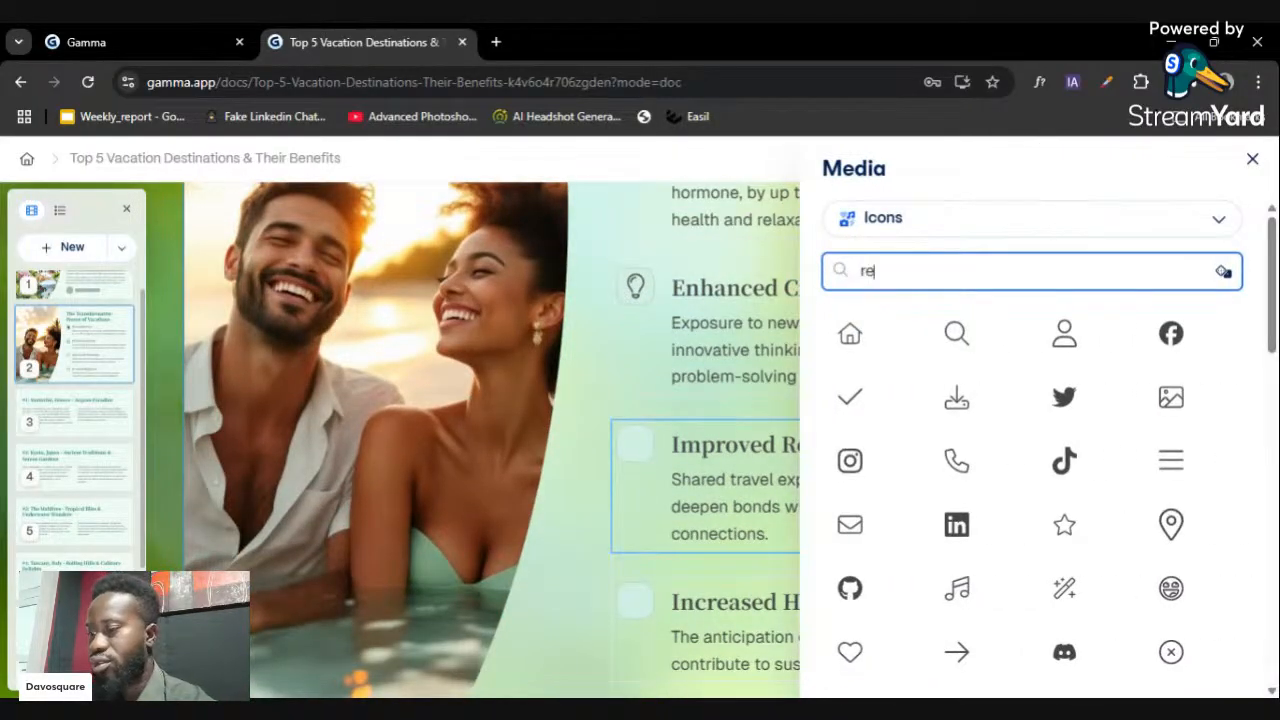
text(la)
key(BackSpace)
text(lationship)
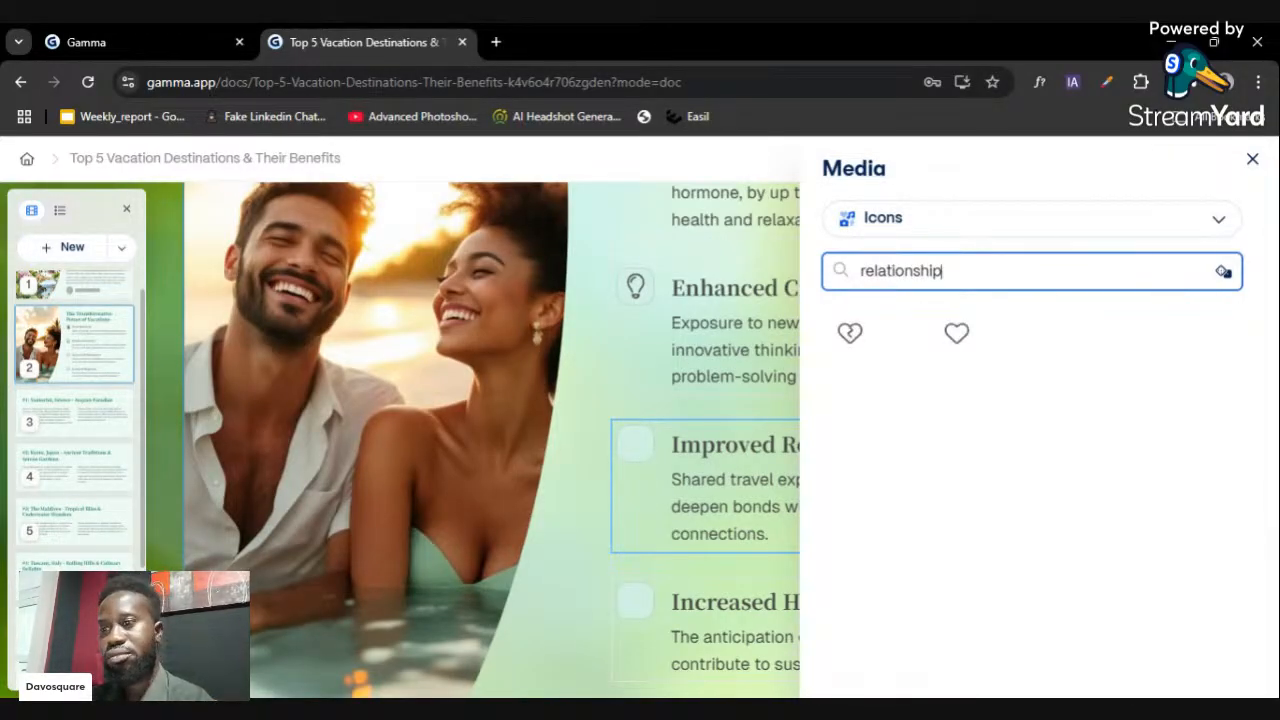
click(956, 338)
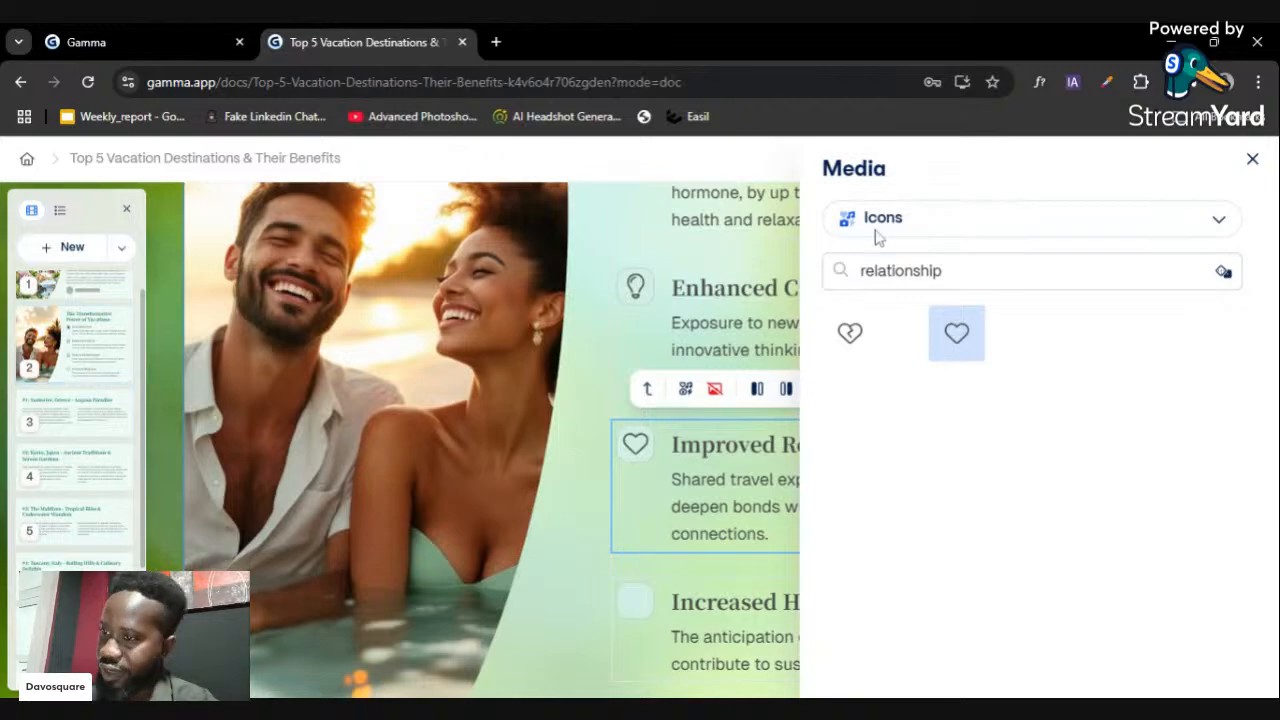
click(1251, 160)
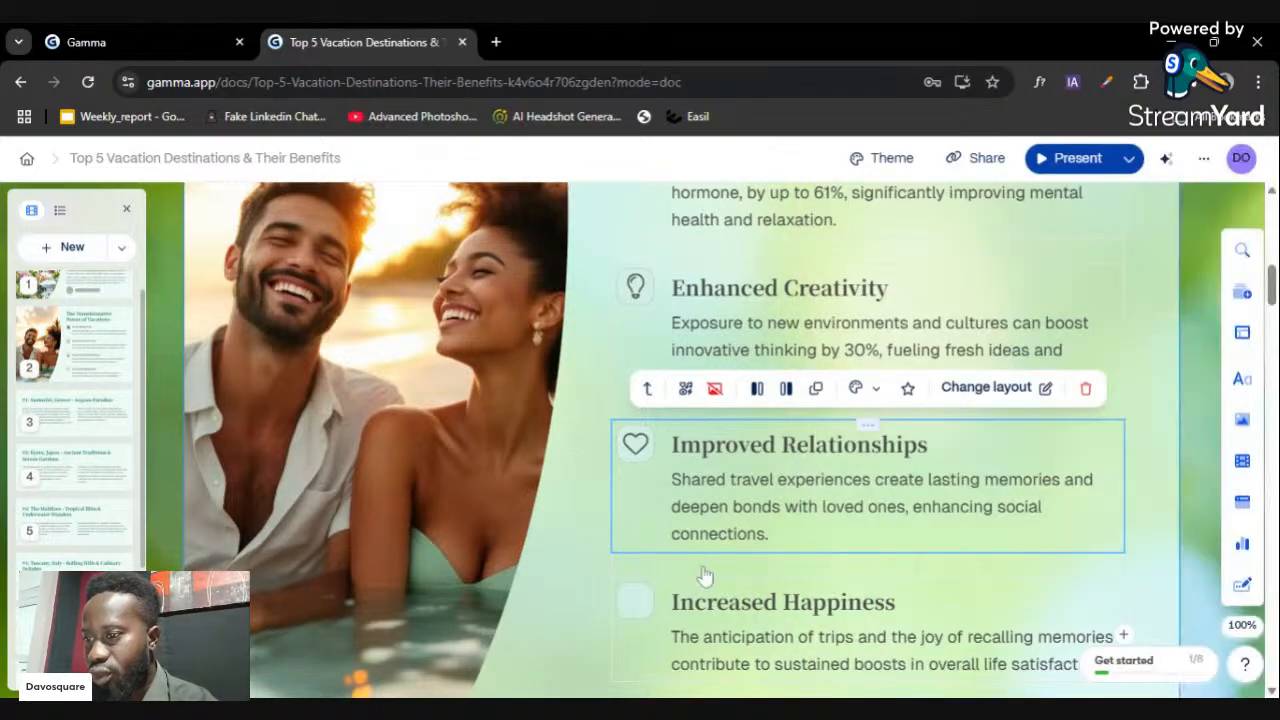
- Add a smiley icon to Increased Happiness via a 'ha' icon search
scroll(700, 570, down, 2)
click(637, 513)
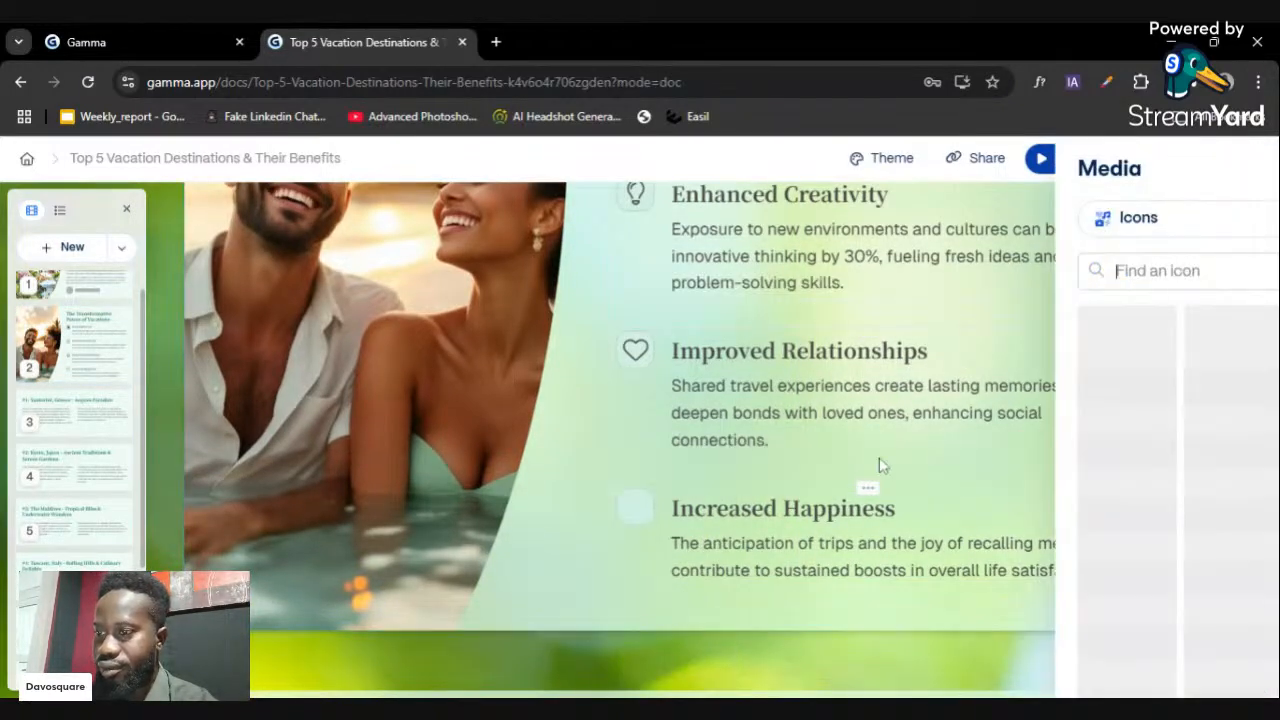
text(happy)
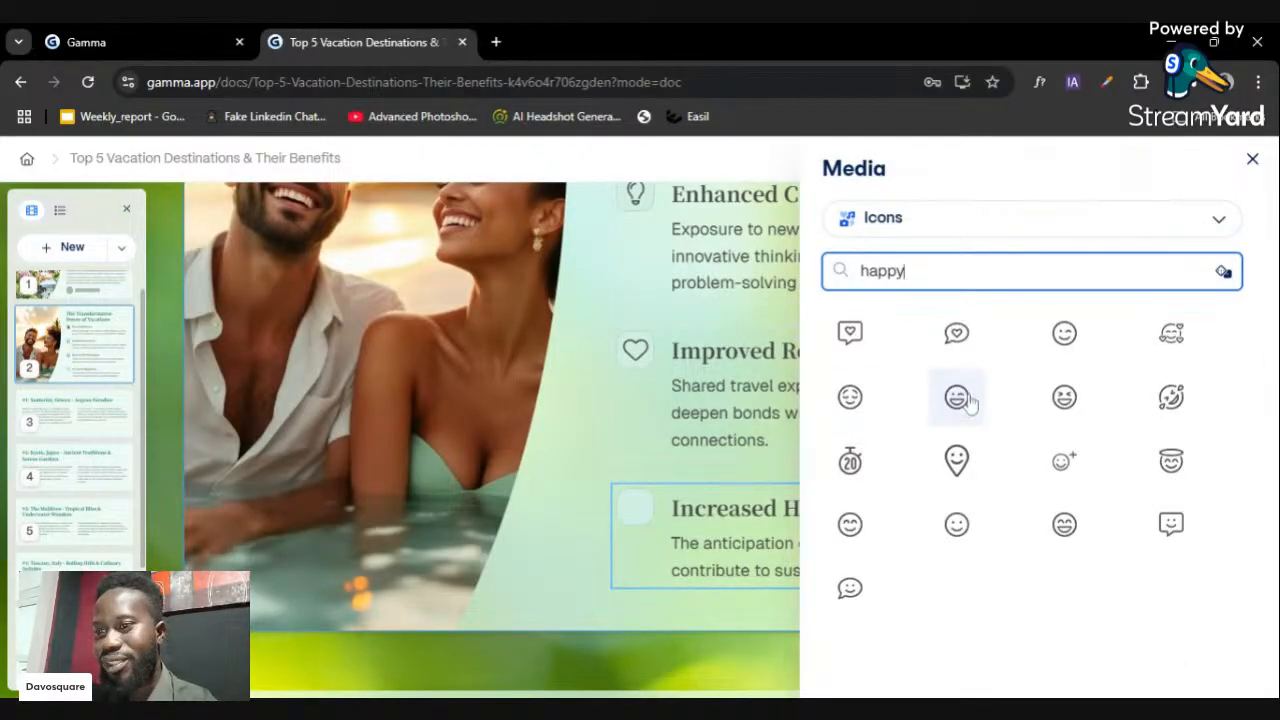
click(1064, 397)
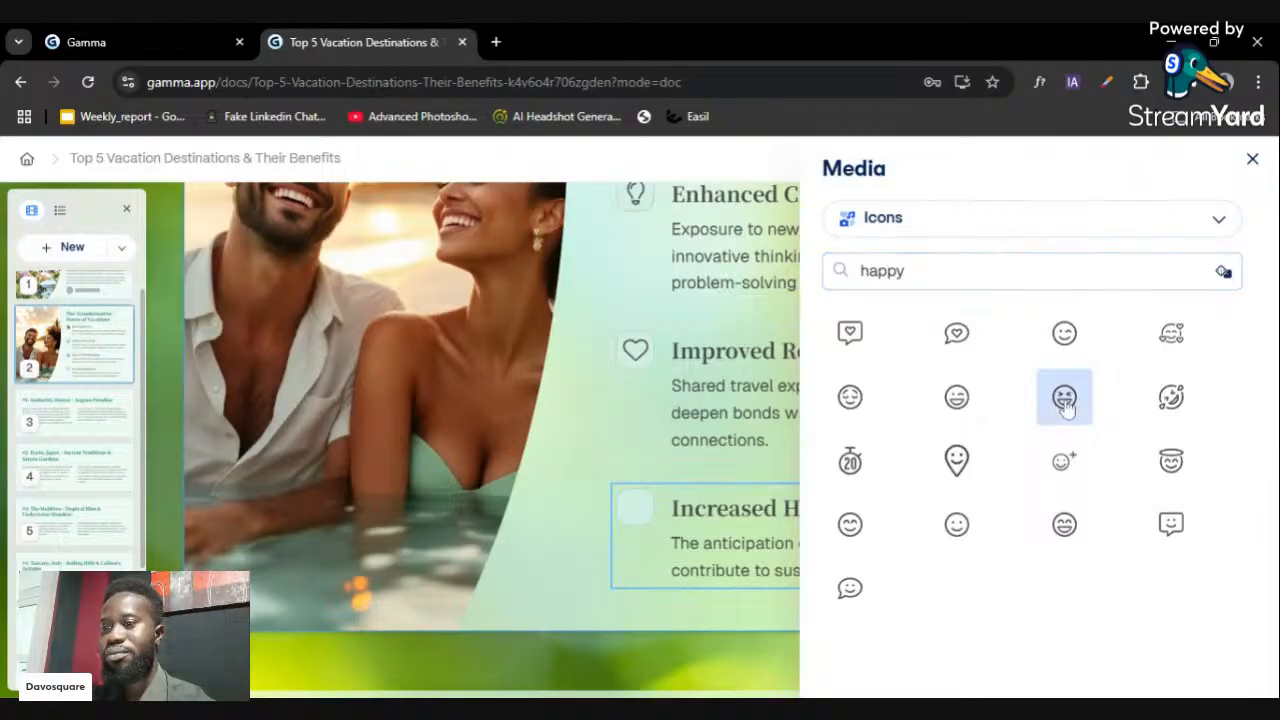
click(1252, 159)
scroll(870, 440, up, 4)
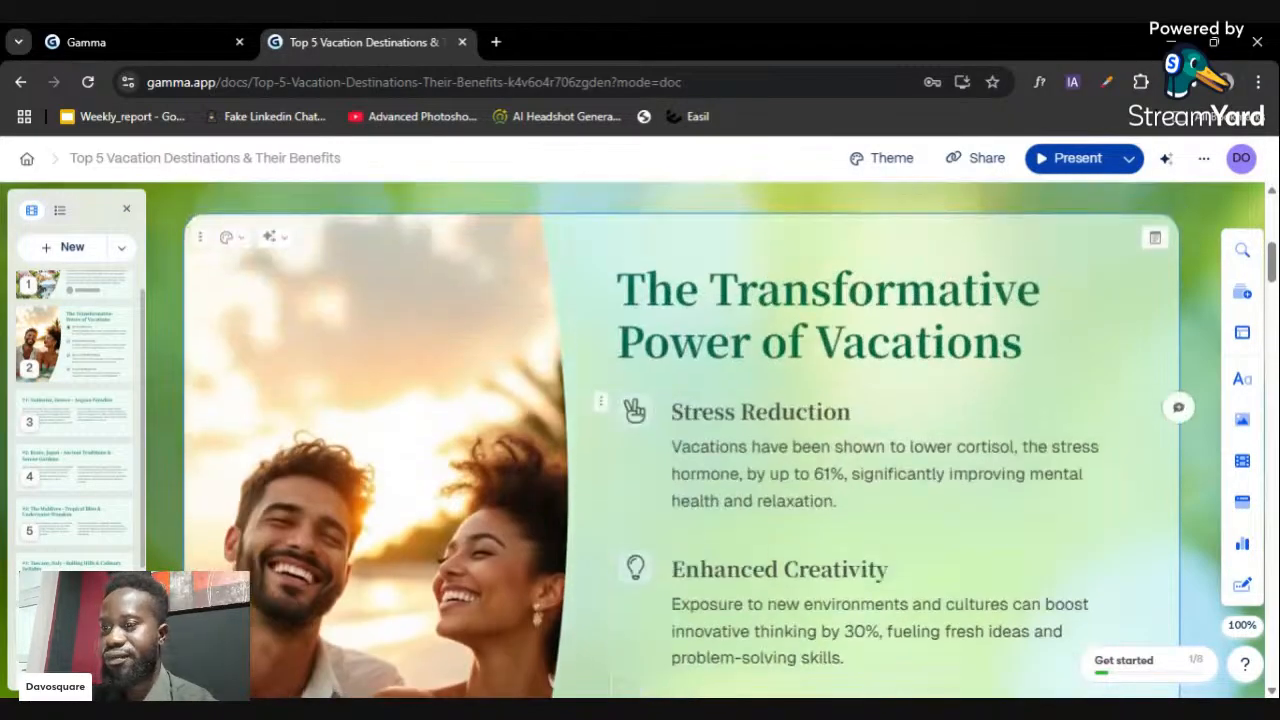
scroll(913, 362, down, 9)
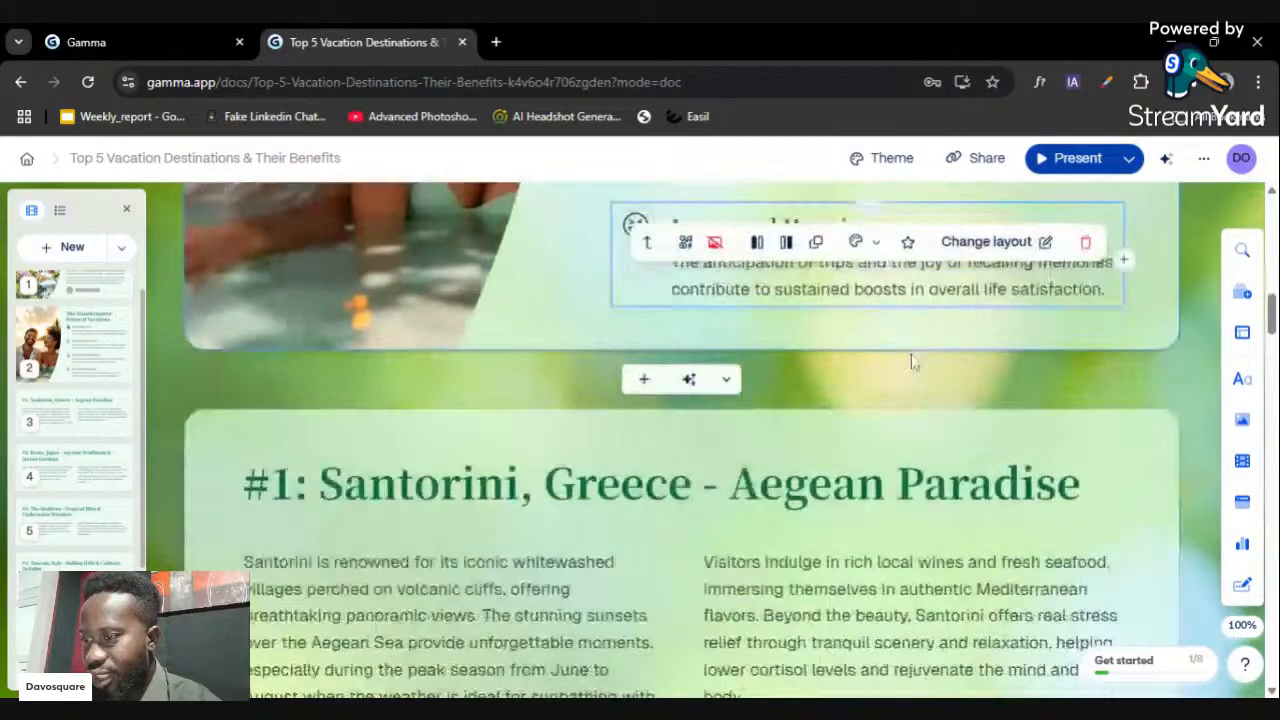
scroll(913, 362, down, 2)
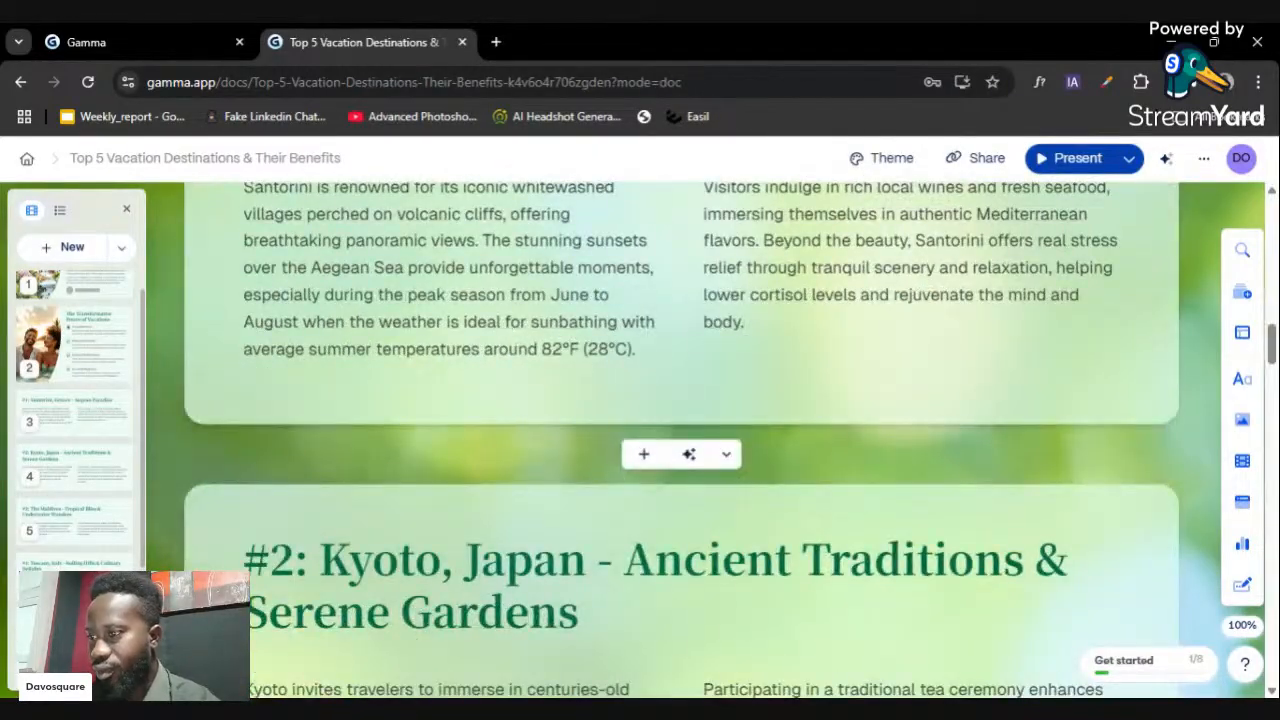
scroll(913, 362, up, 2)
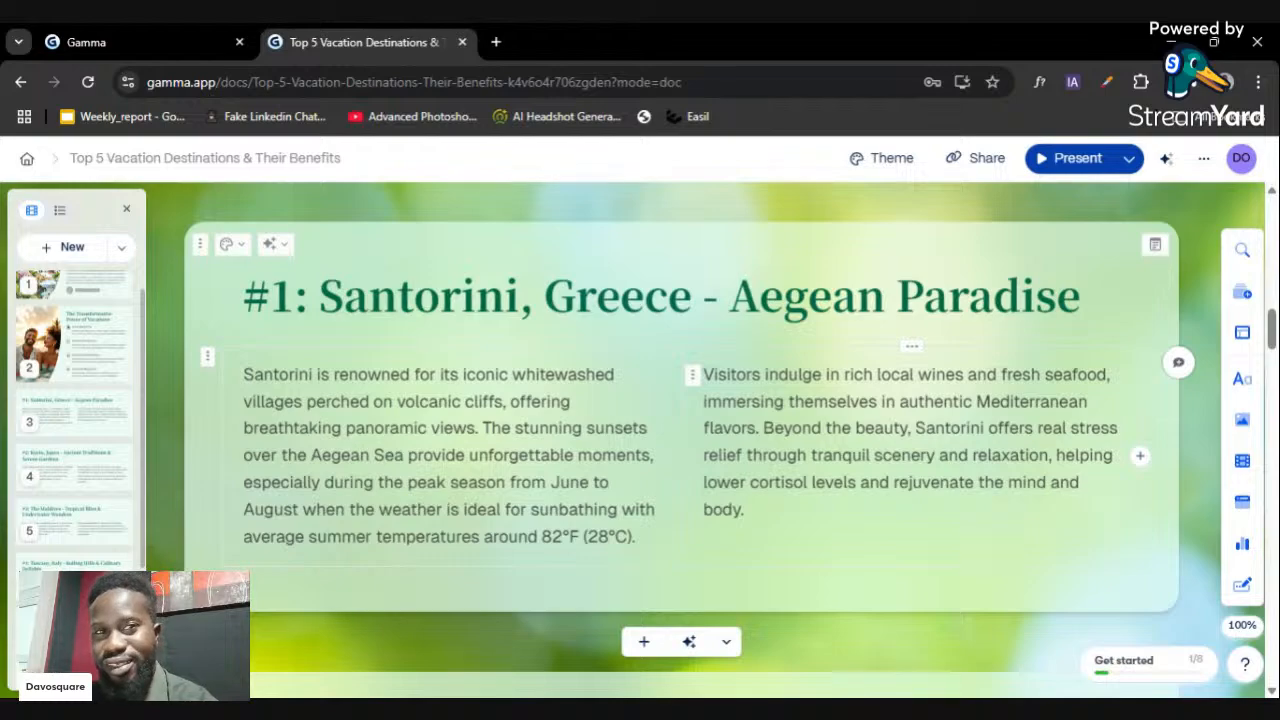
scroll(682, 424, down, 5)
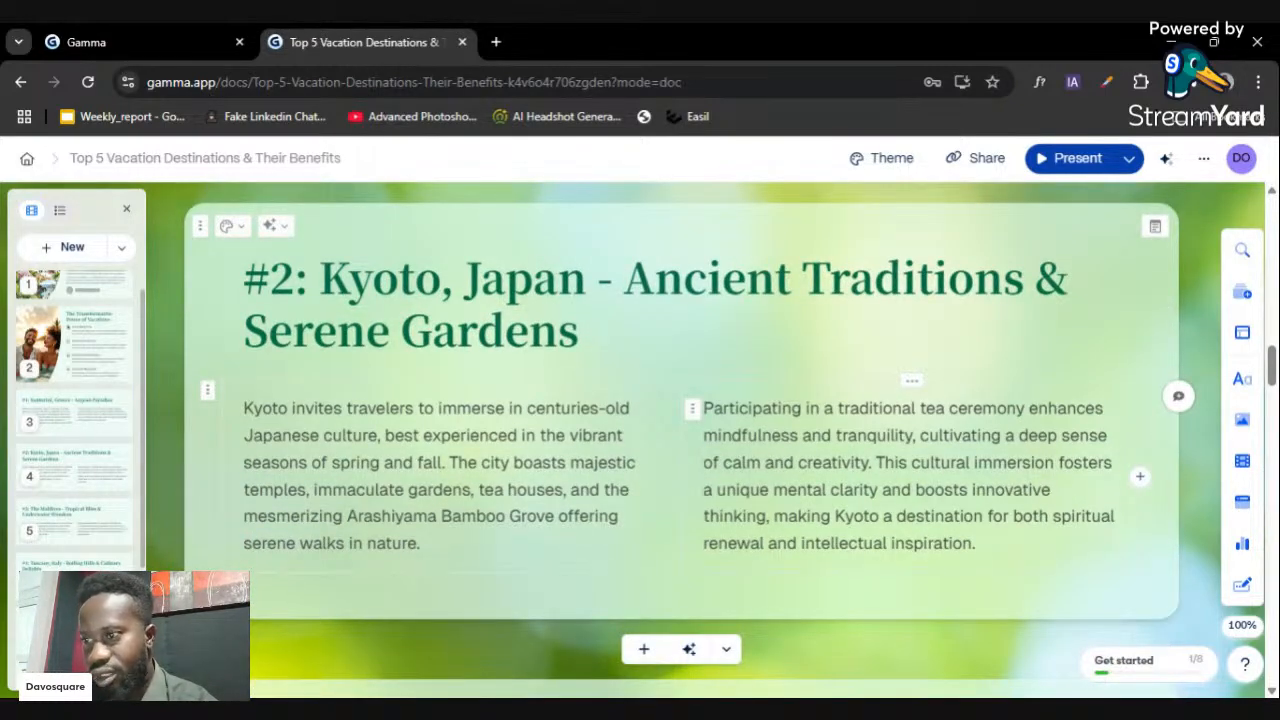
scroll(682, 440, up, 2)
scroll(682, 440, down, 3)
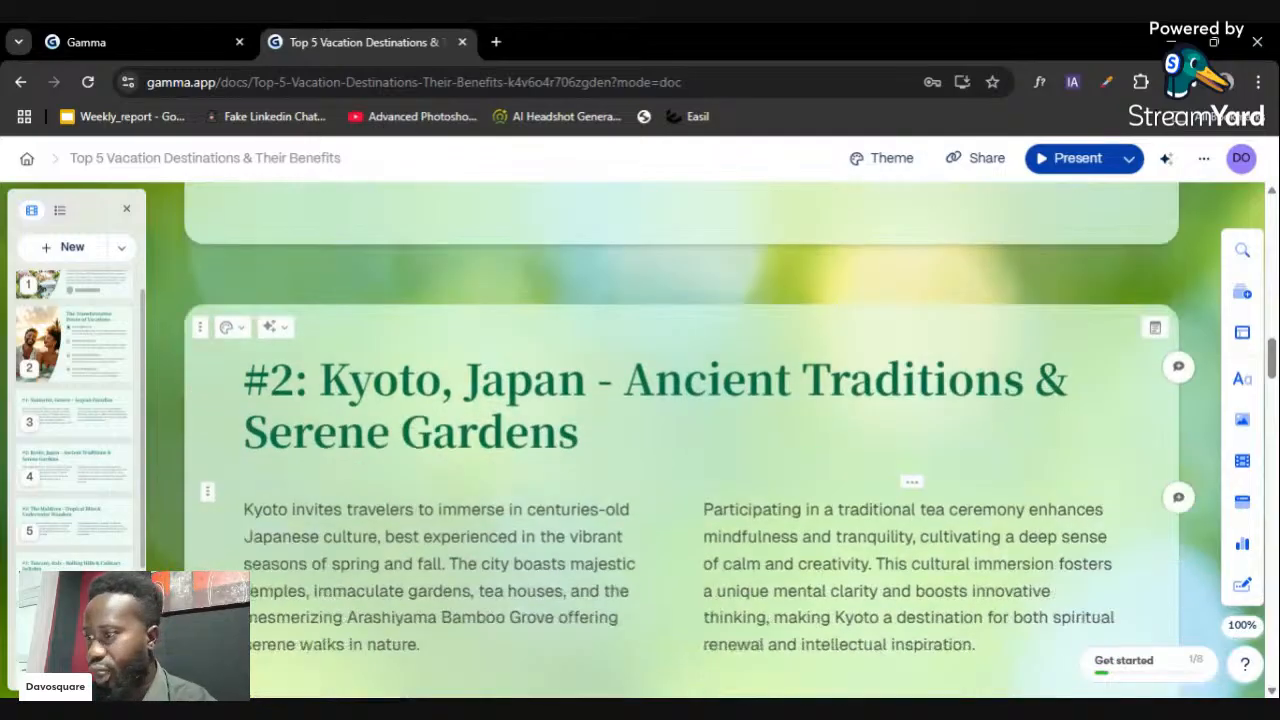
scroll(682, 440, up, 4)
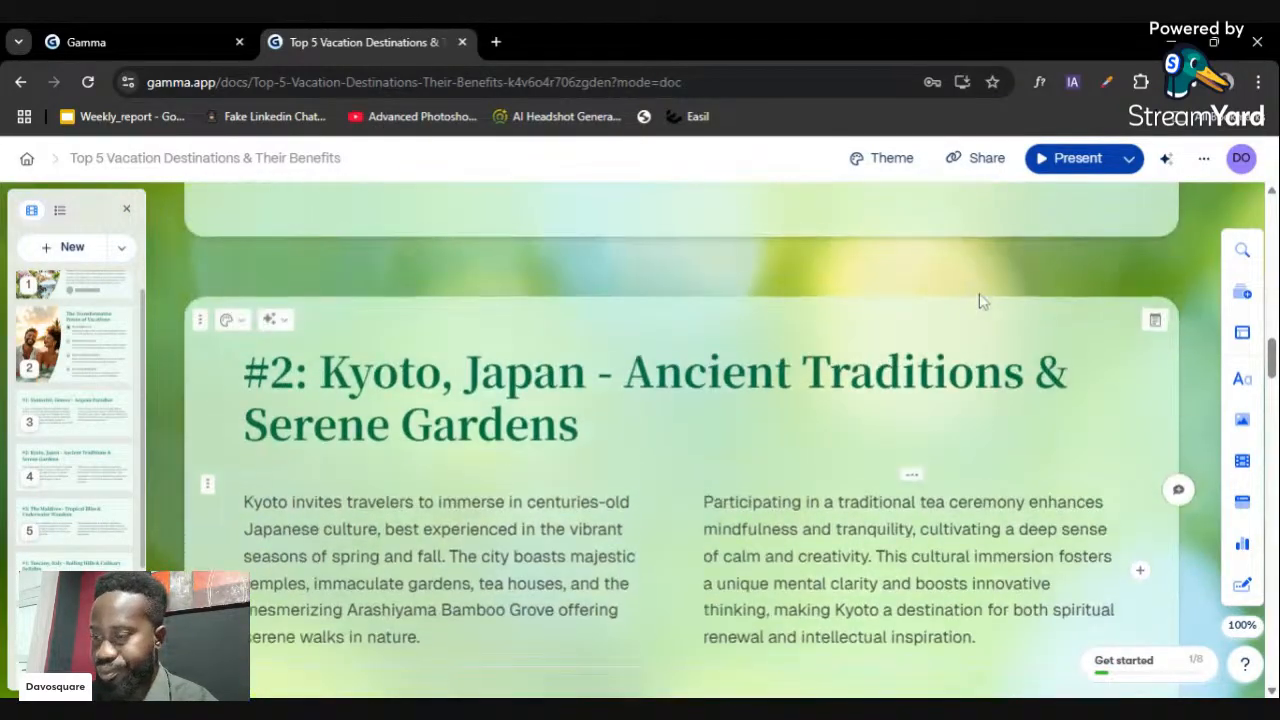
scroll(1140, 340, up, 2)
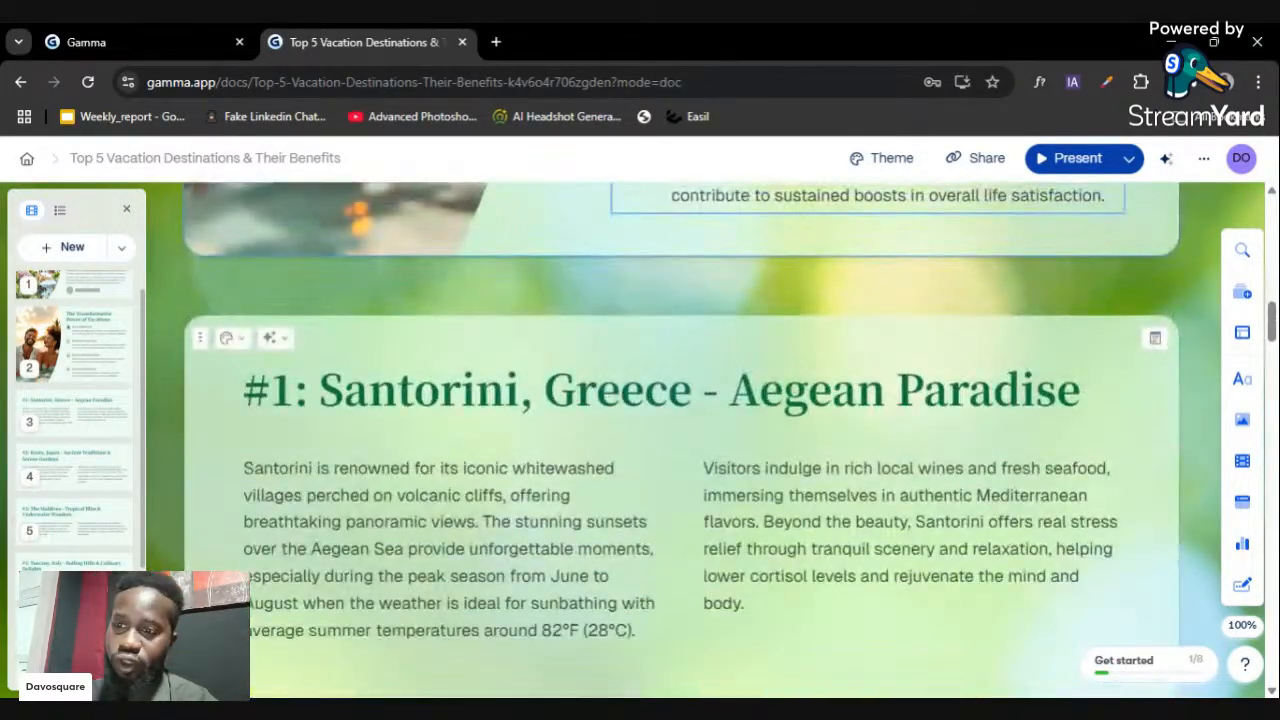
click(240, 345)
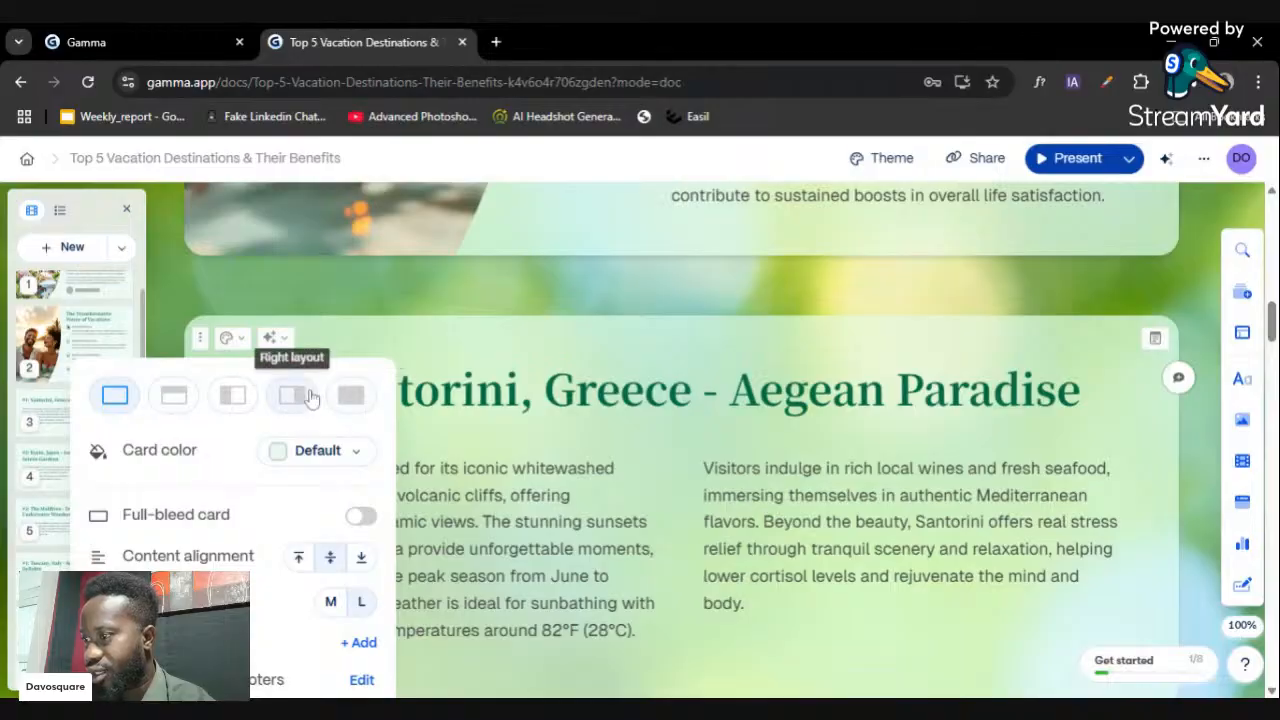
click(452, 286)
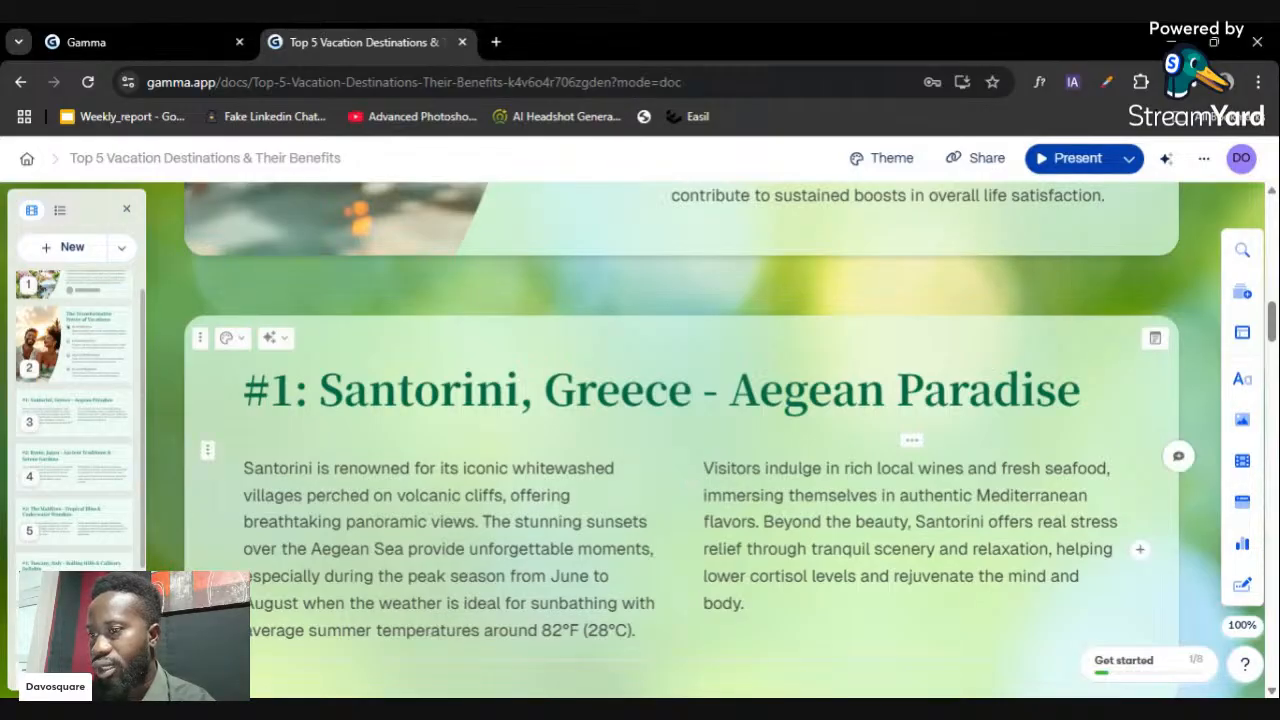
scroll(680, 450, down, 2)
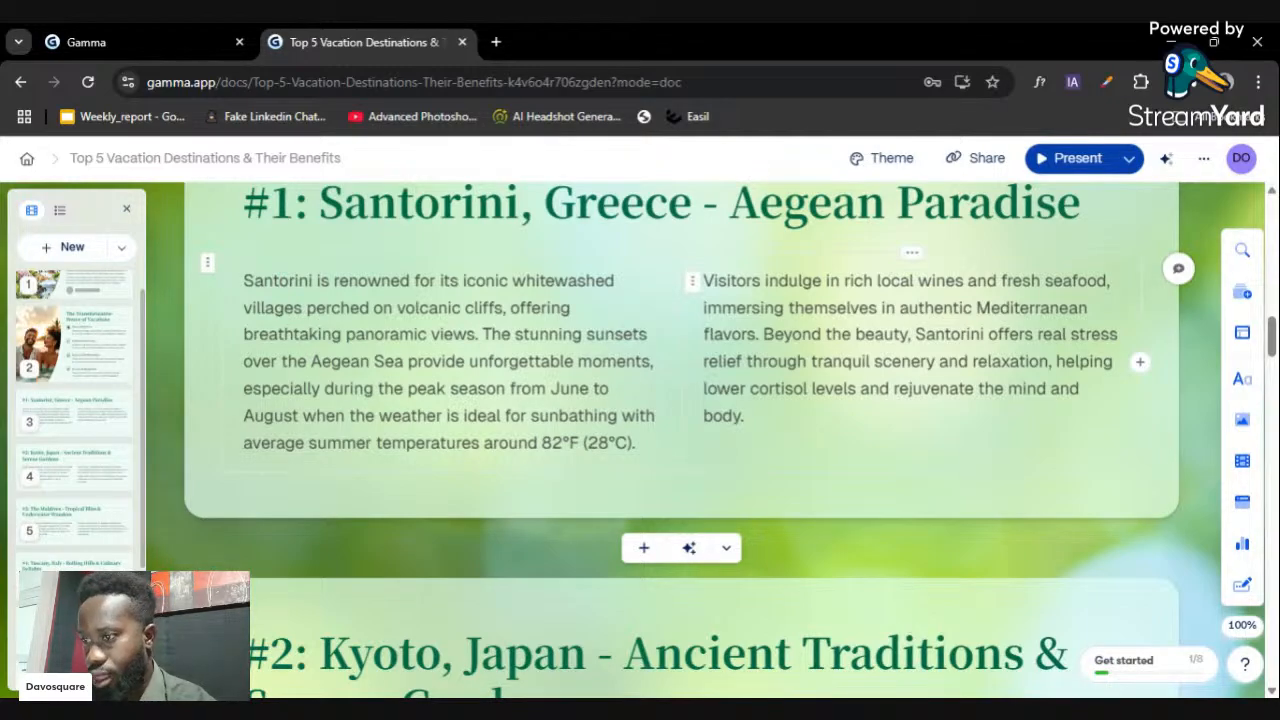
scroll(831, 347, down, 2)
scroll(831, 347, down, 2)
scroll(793, 368, down, 10)
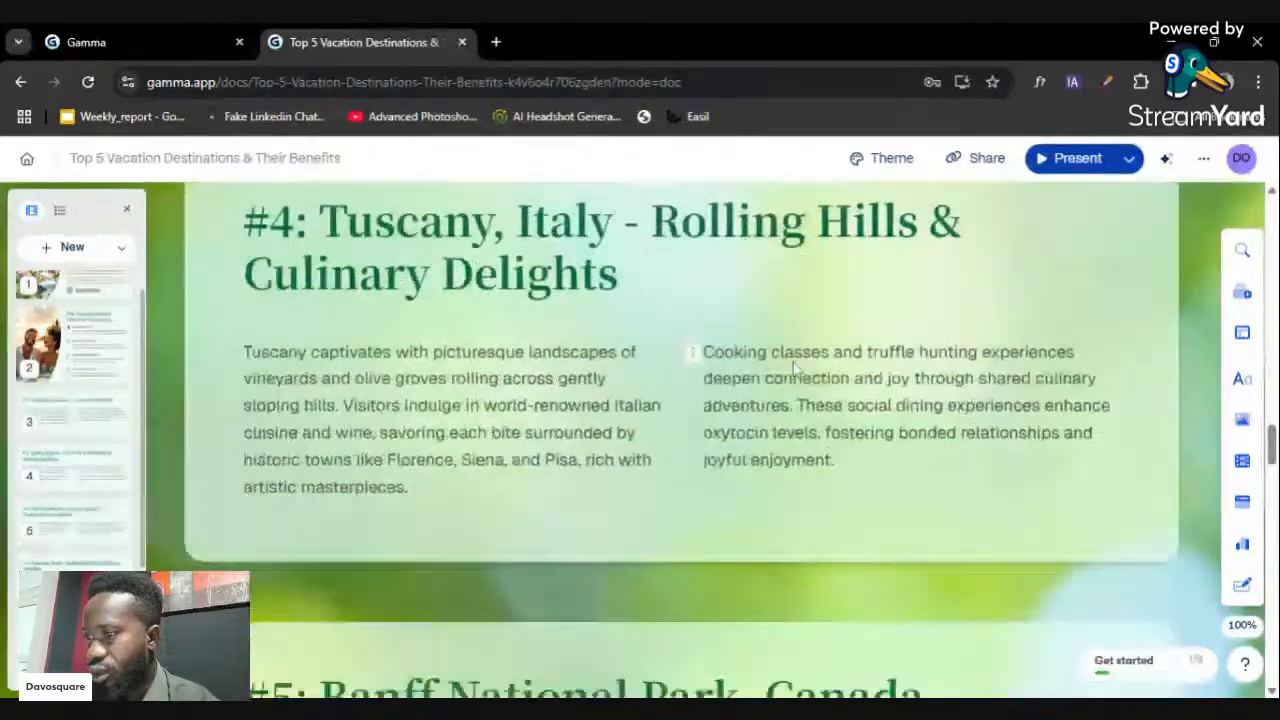
scroll(793, 368, down, 7)
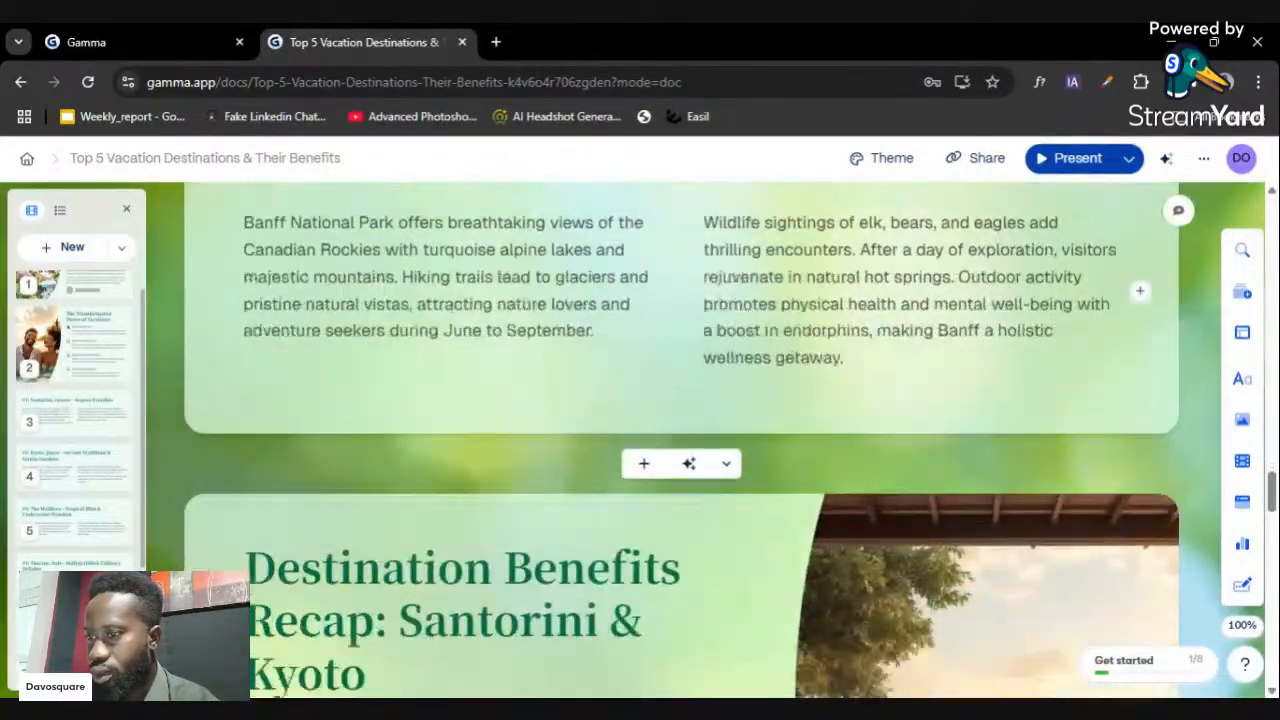
scroll(799, 417, down, 4)
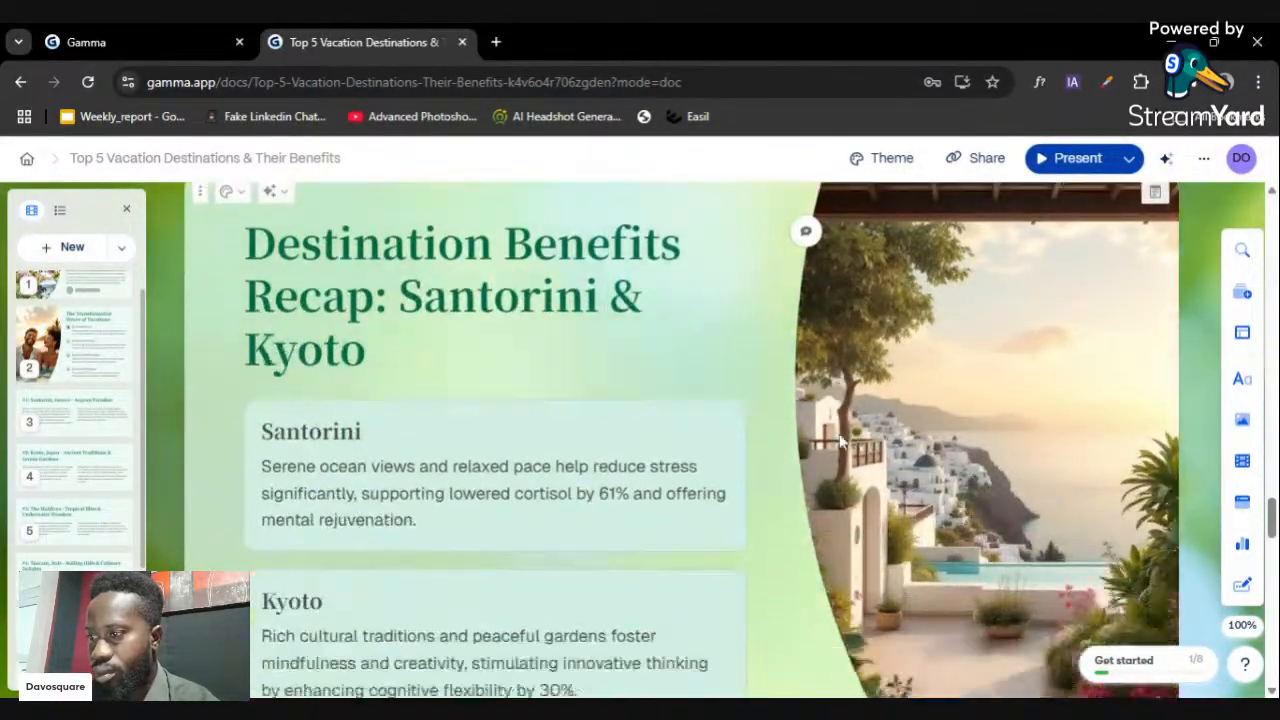
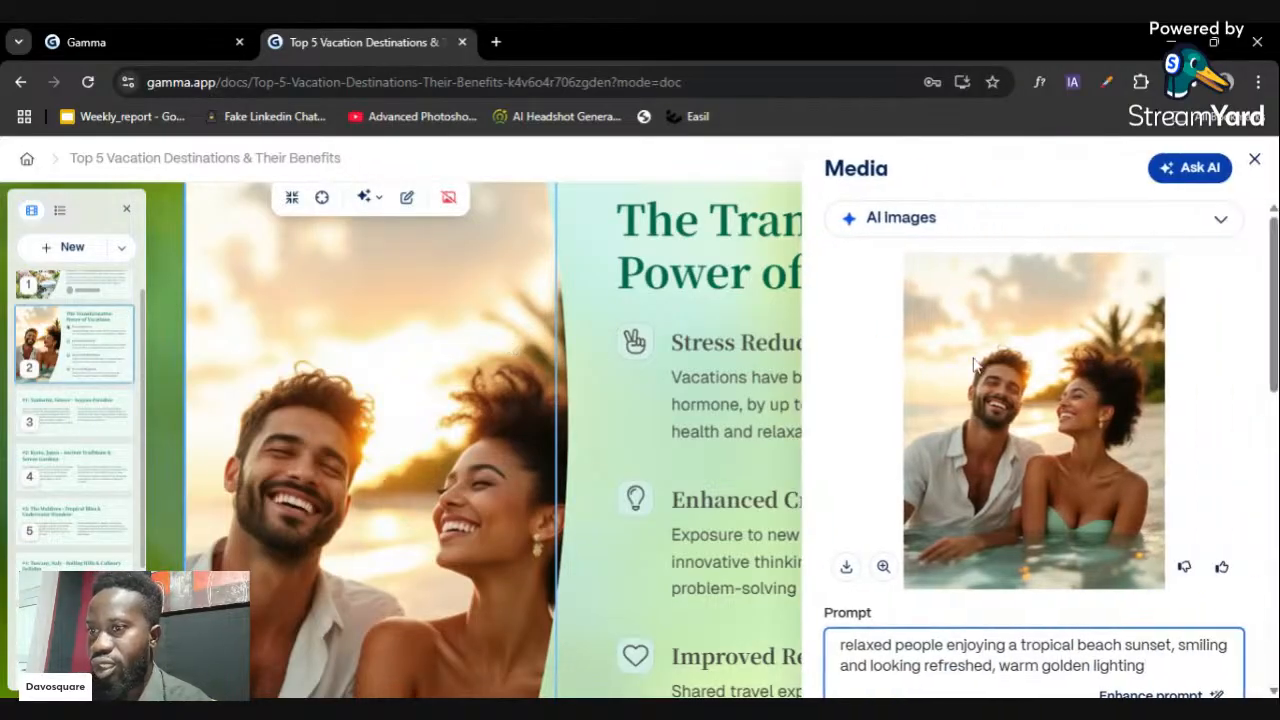
- Keep AI images as the source and replace 'people' in the prompt with 'african male and female'
click(1006, 218)
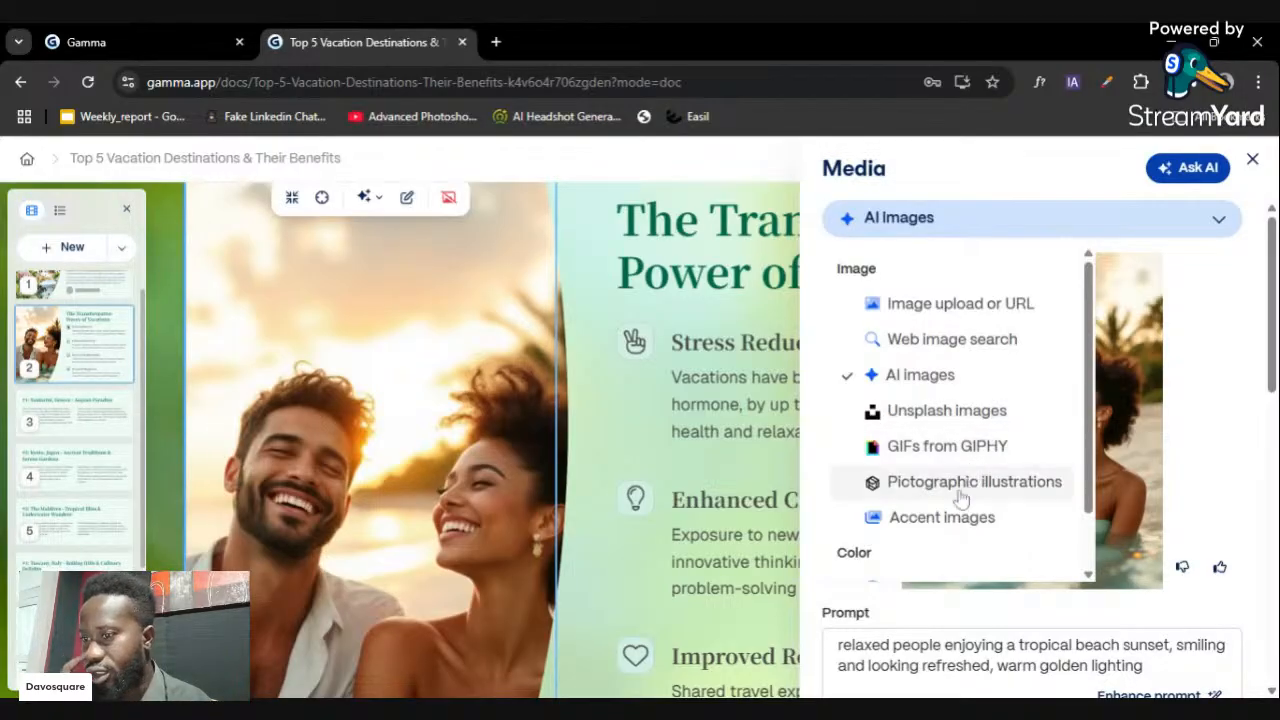
click(919, 392)
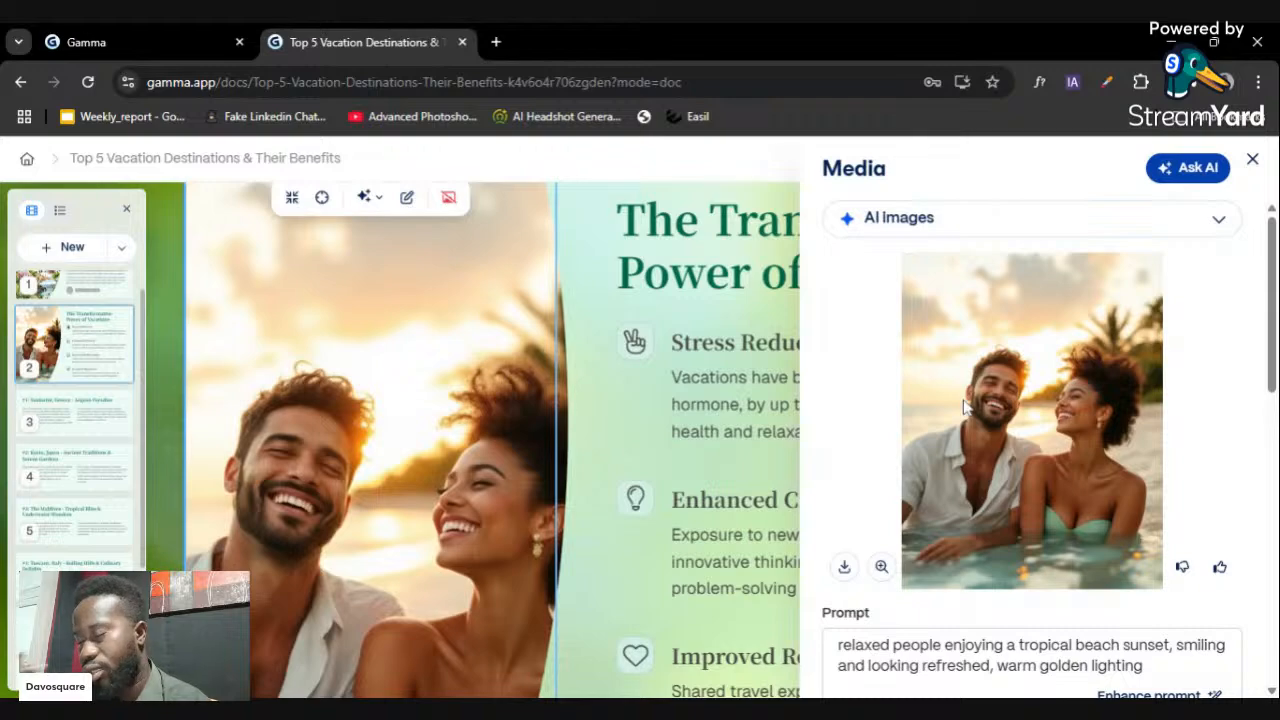
scroll(963, 405, down, 2)
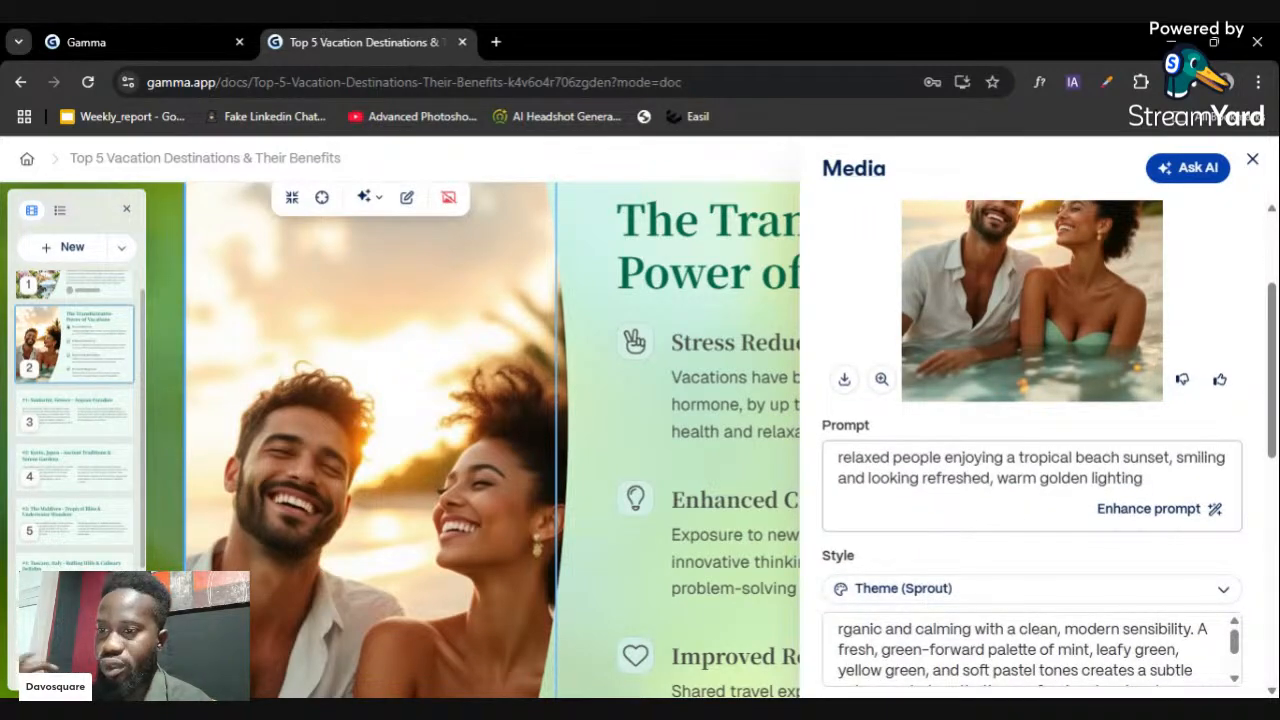
click(956, 479)
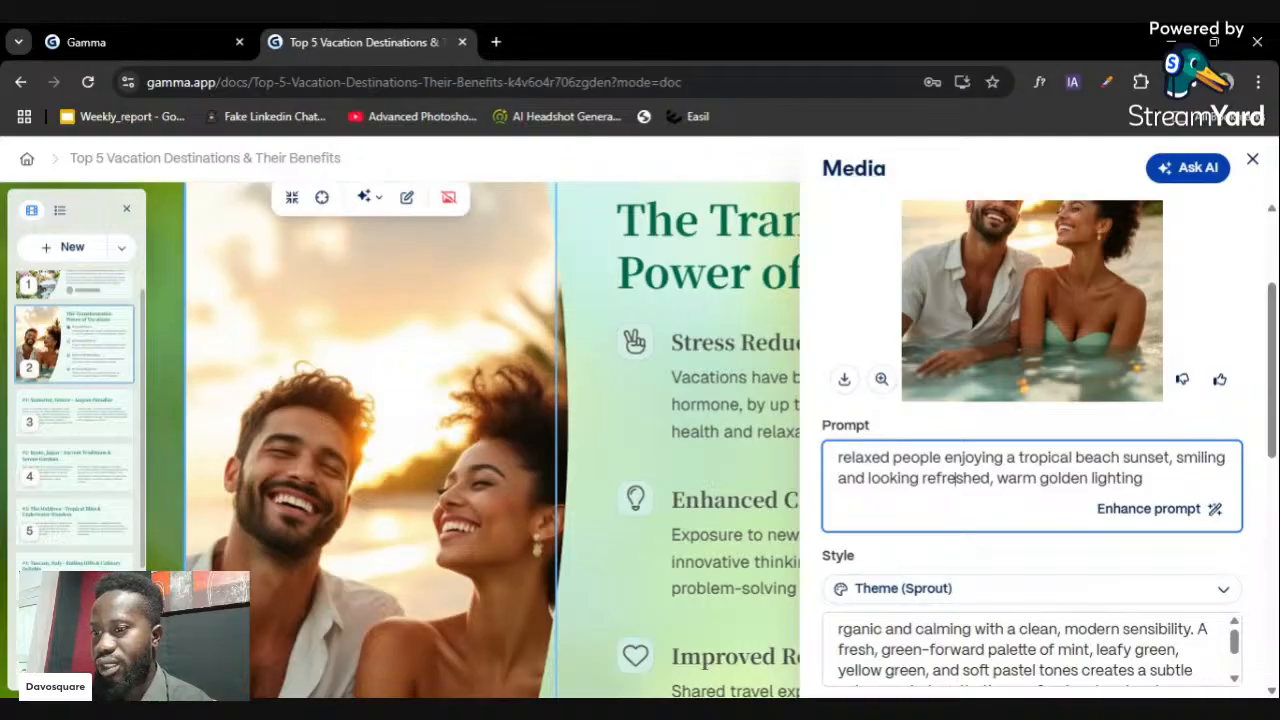
drag(932, 458, 893, 458)
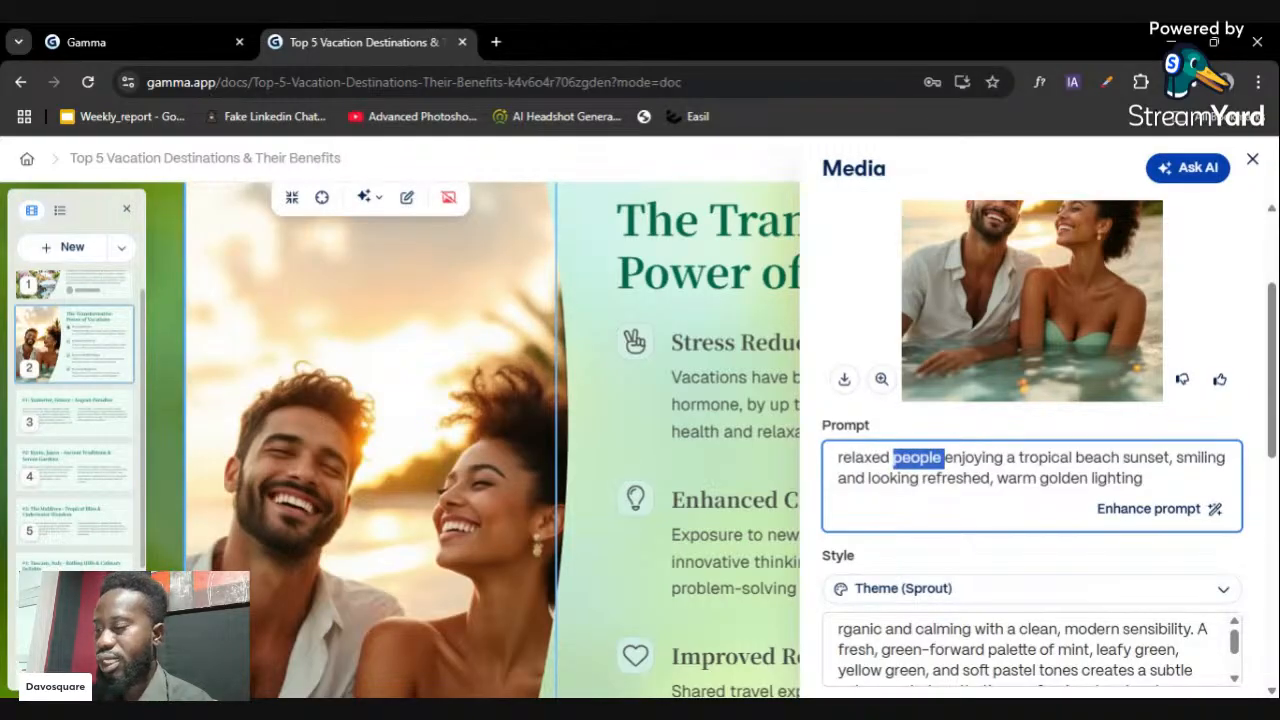
text(african male and female)
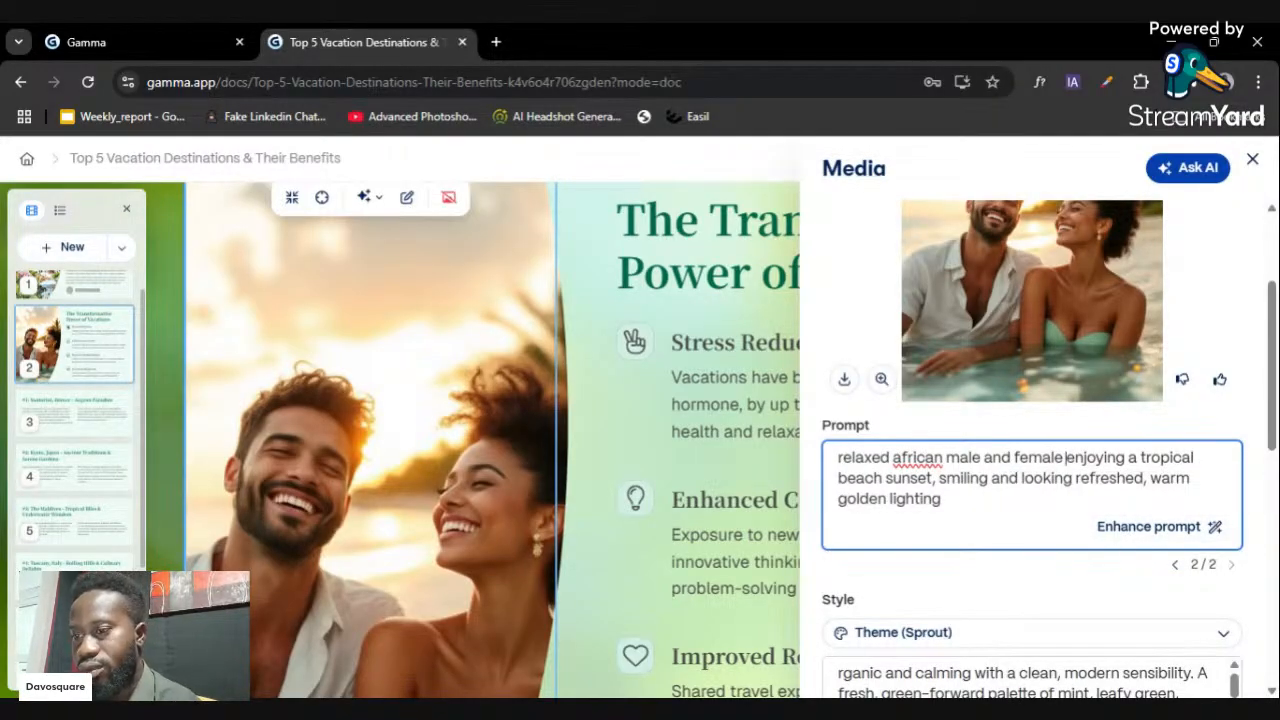
scroll(1011, 480, down, 3)
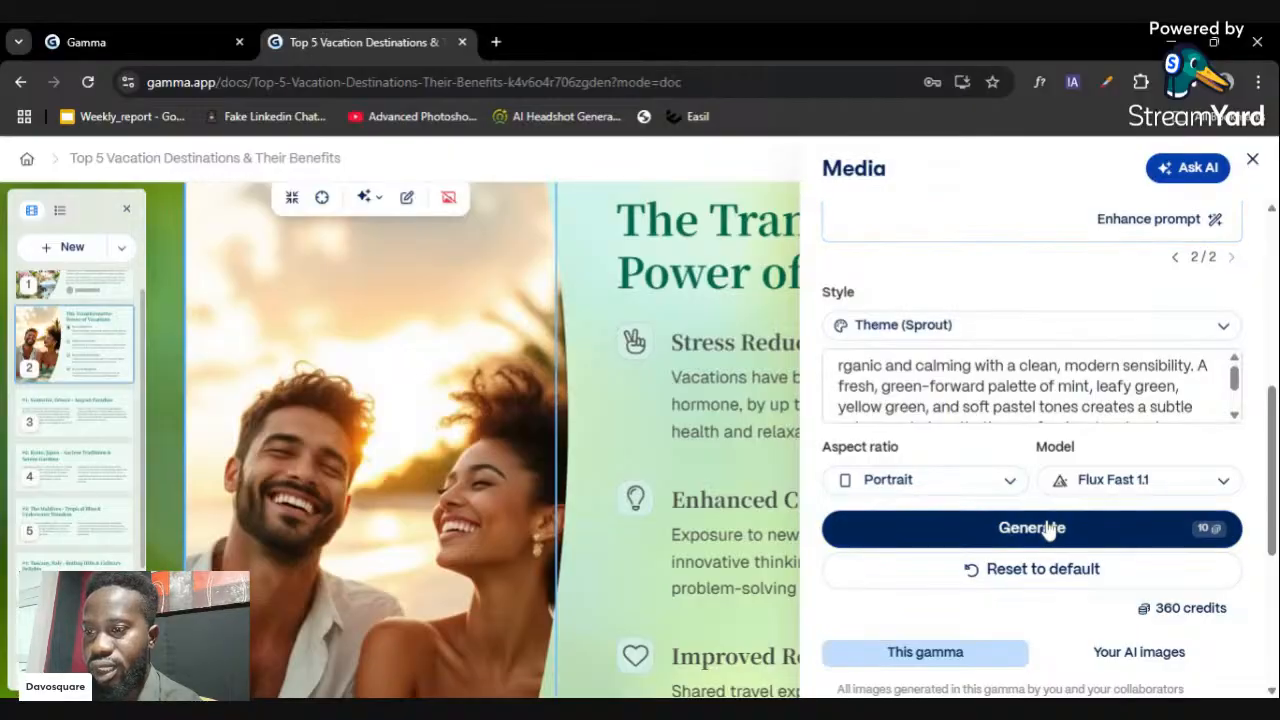
- Generate the new slide 2 image, refreshing the page twice after it crashes to an error
click(1040, 528)
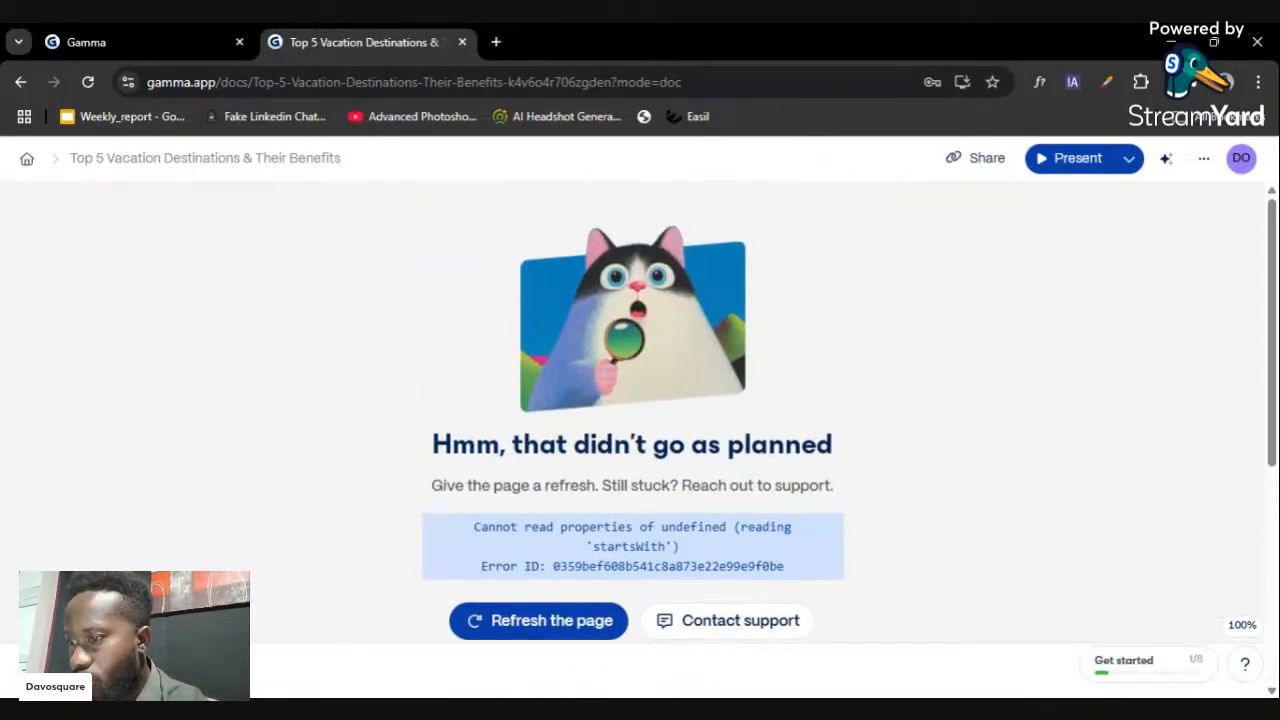
click(590, 635)
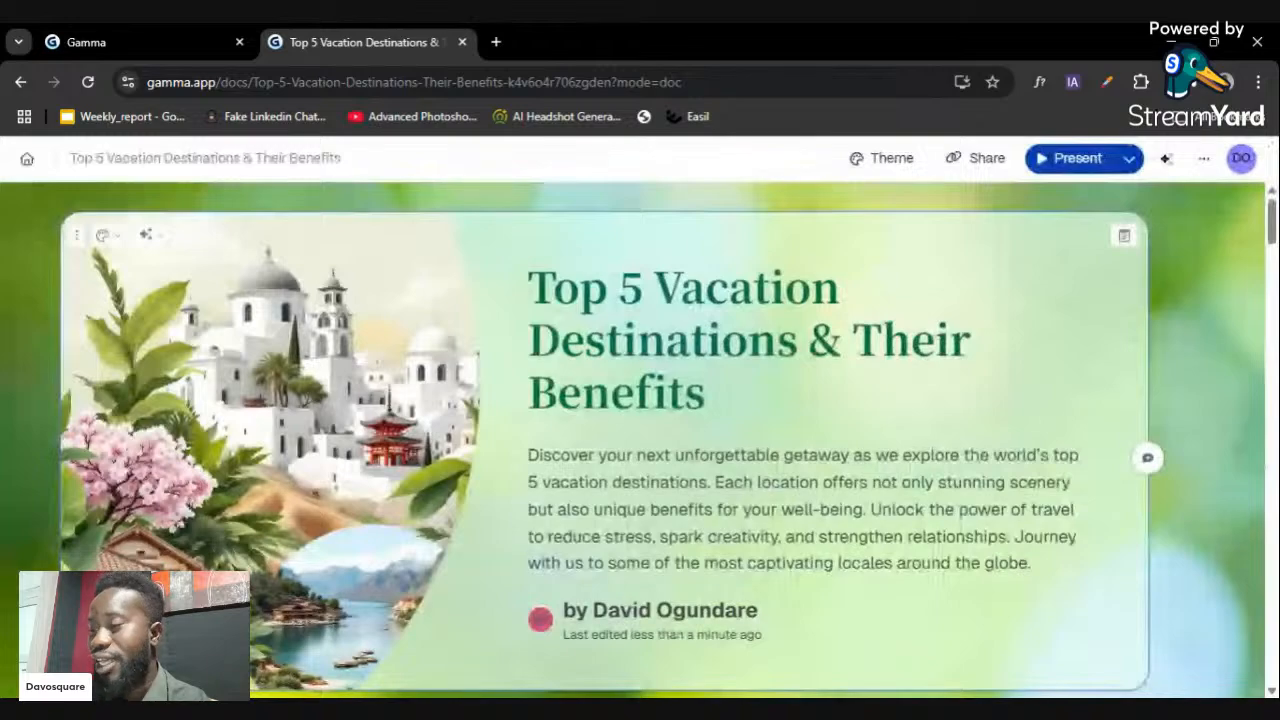
scroll(640, 440, down, 10)
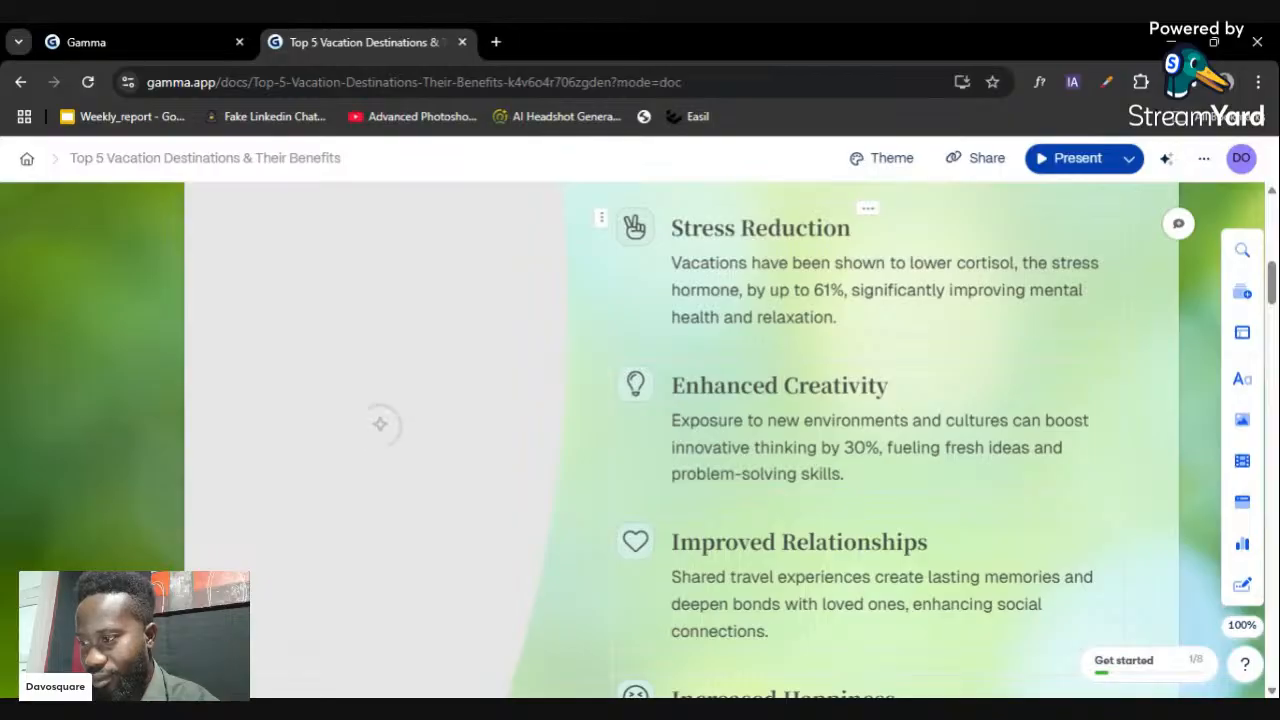
scroll(397, 422, down, 5)
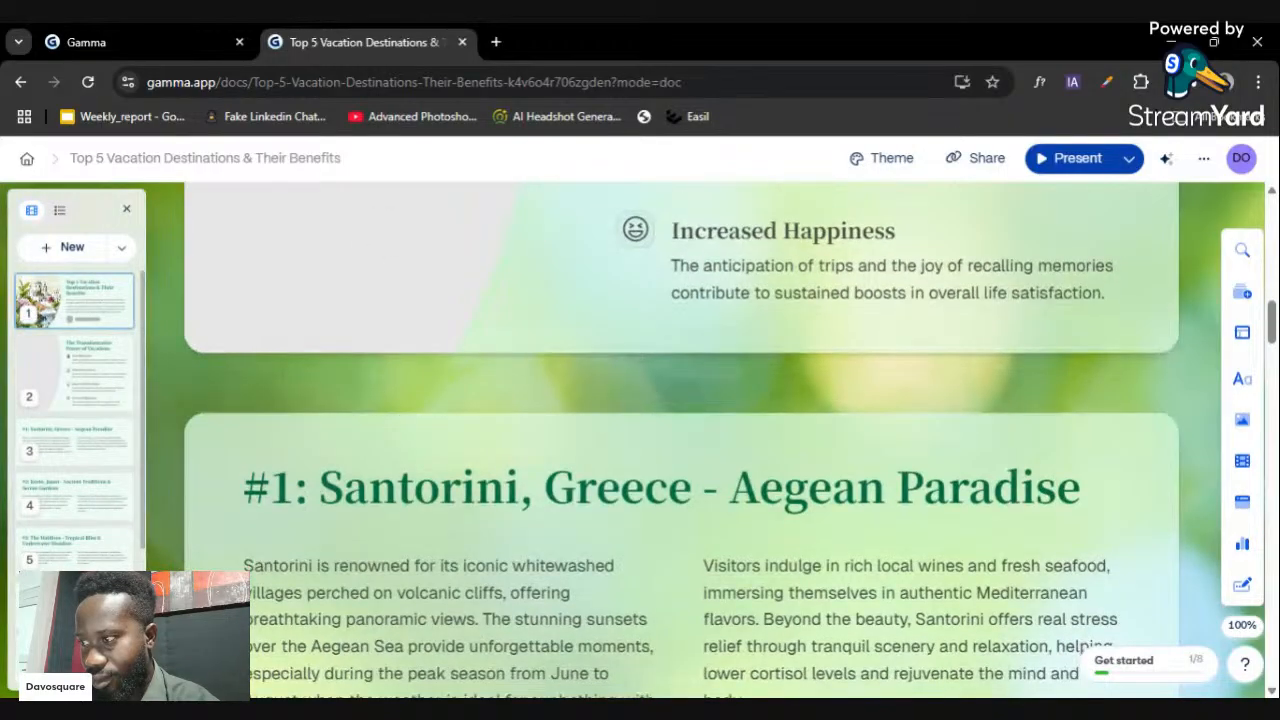
scroll(380, 517, up, 6)
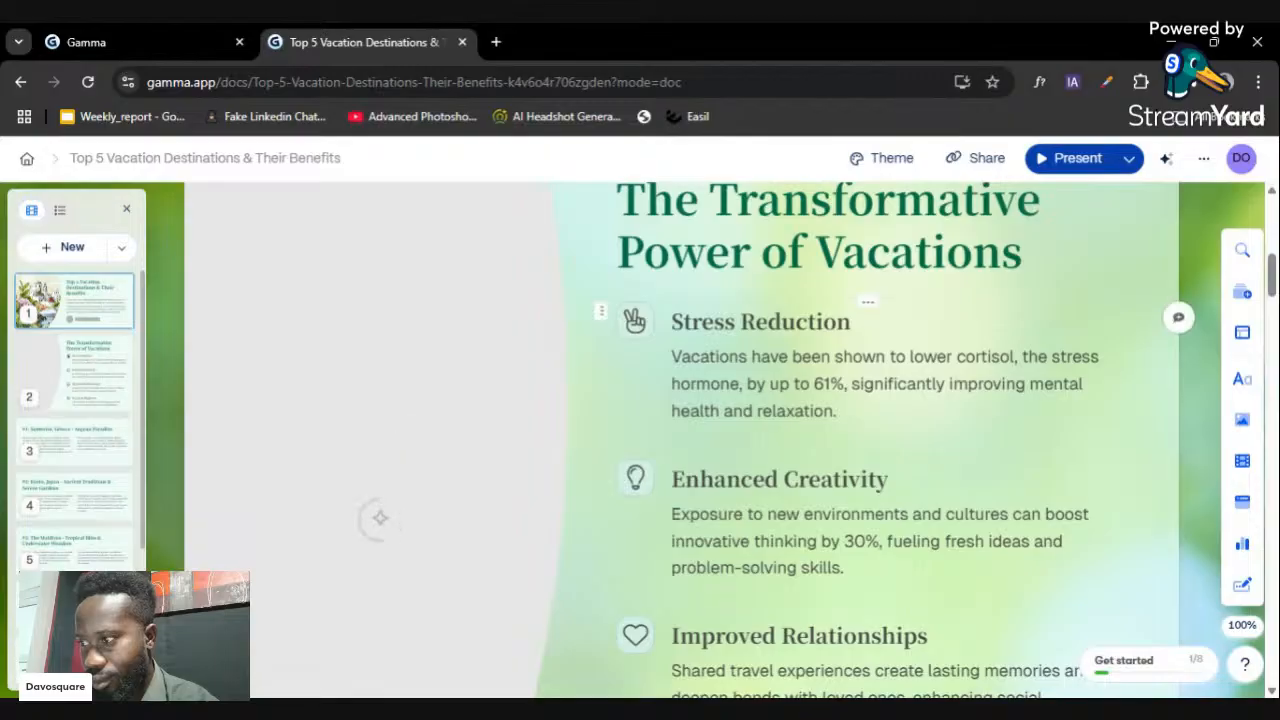
drag(1268, 302, 1270, 274)
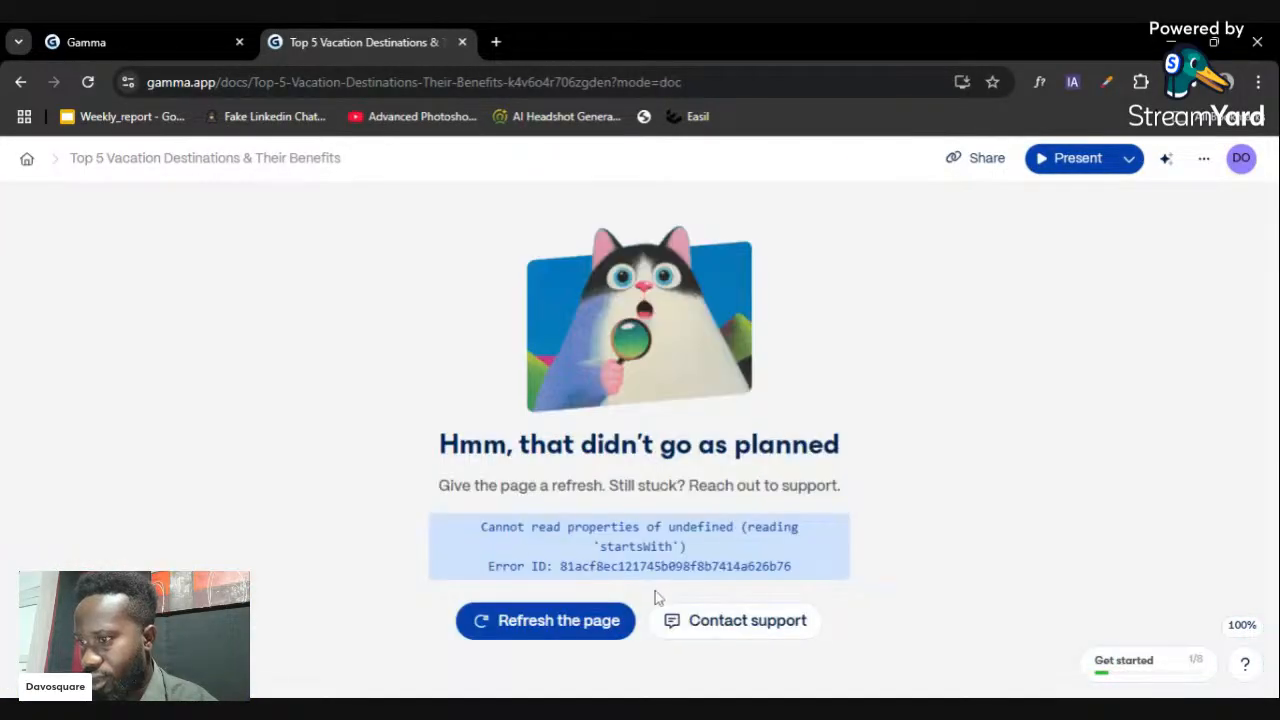
click(560, 622)
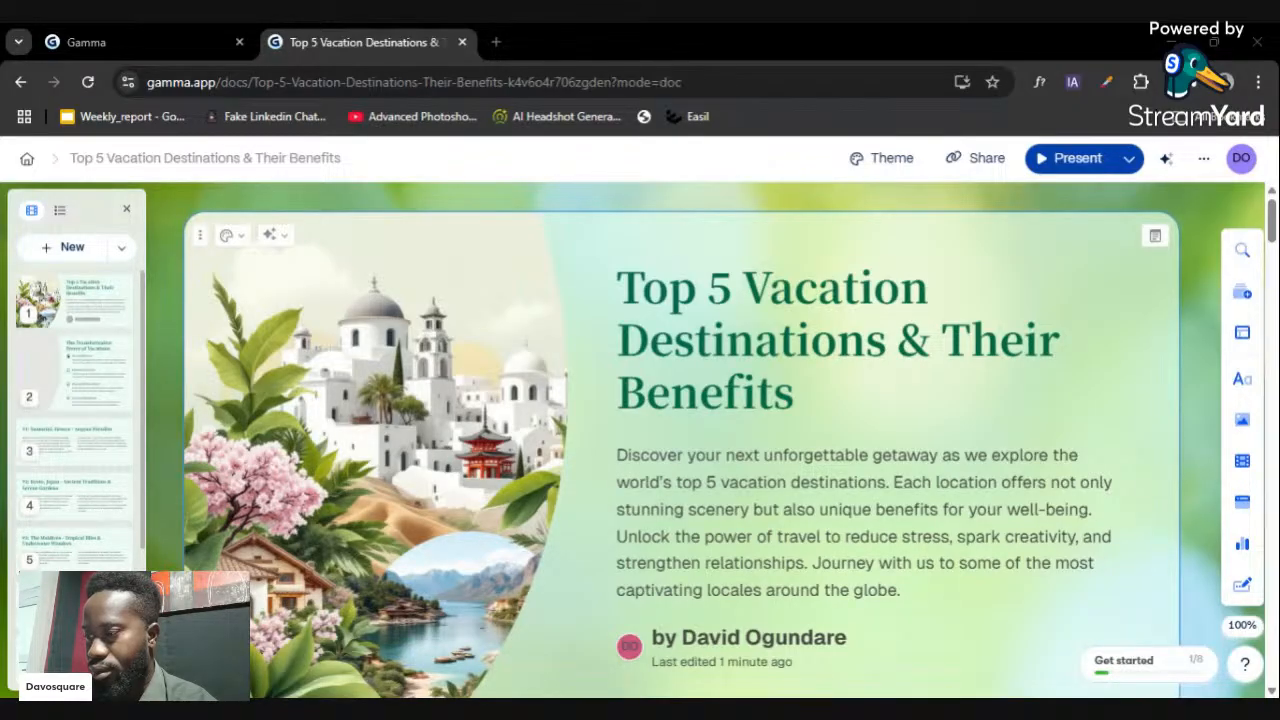
- Open the second card's AI sparkle edit options
scroll(552, 508, down, 5)
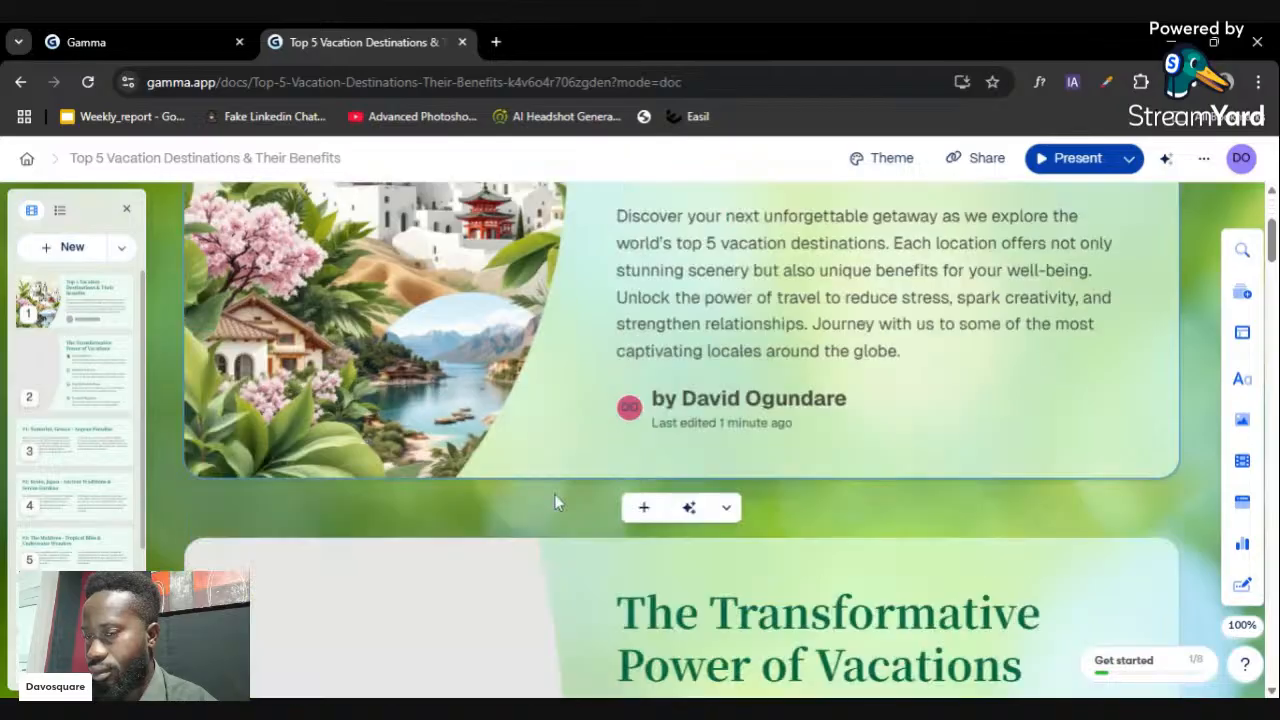
scroll(530, 480, down, 2)
scroll(310, 340, up, 3)
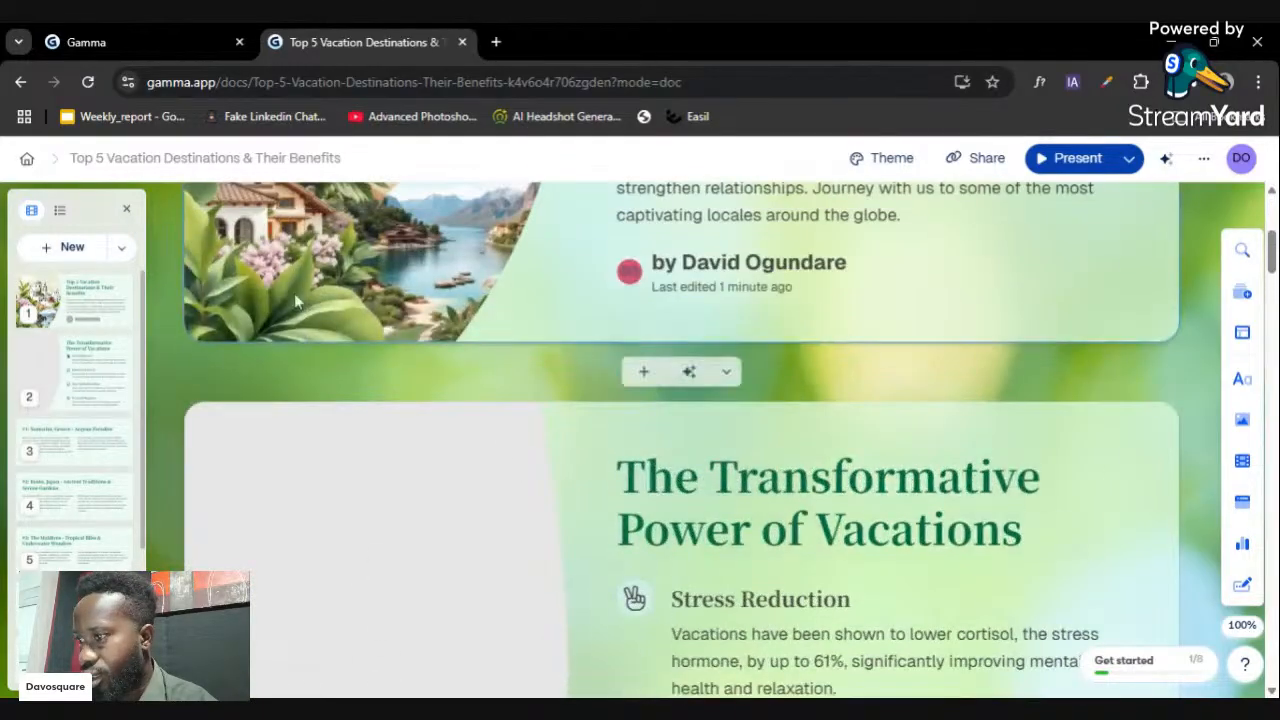
click(270, 425)
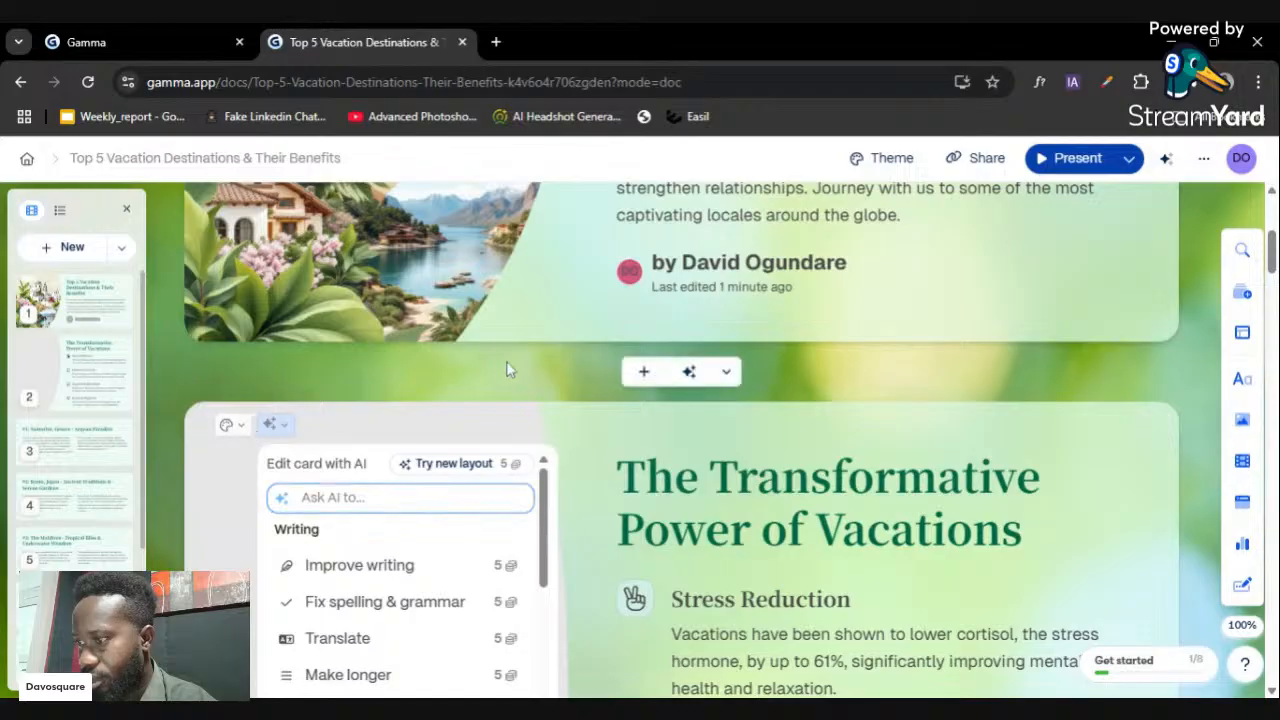
- Present the deck in full screen from the Present dropdown, then exit with Esc
scroll(500, 366, down, 1)
scroll(434, 471, down, 2)
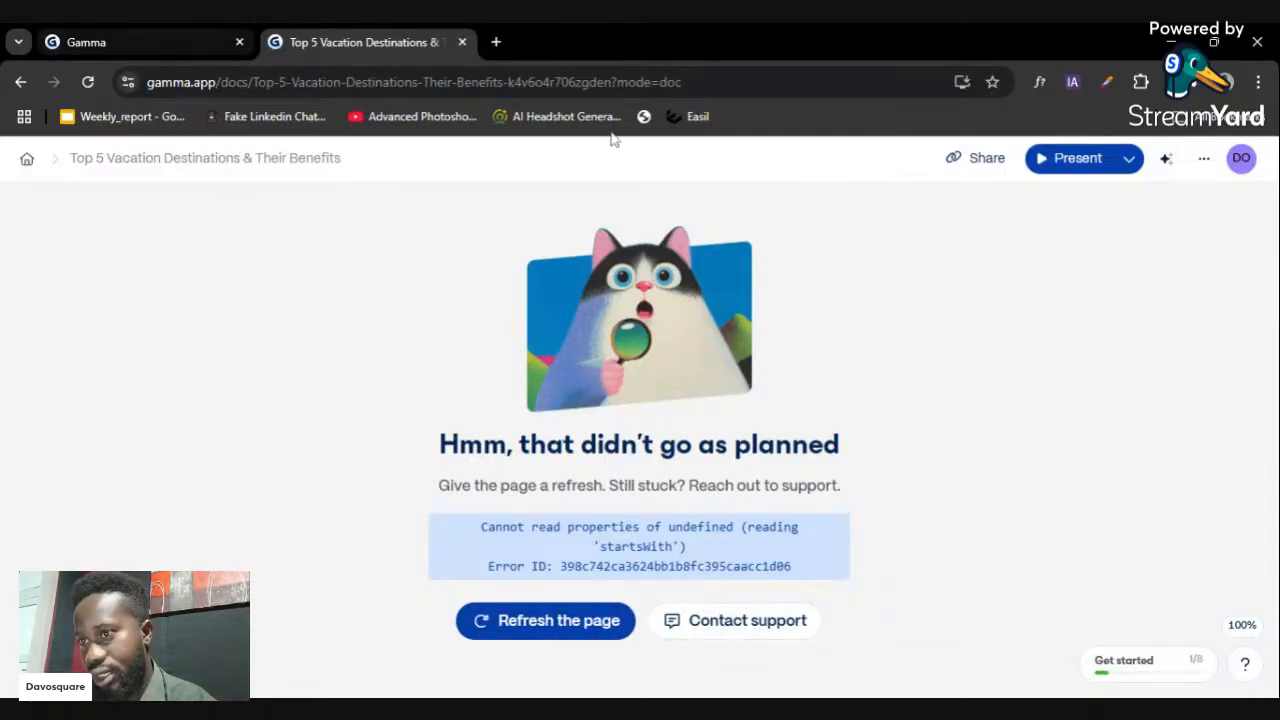
click(1124, 158)
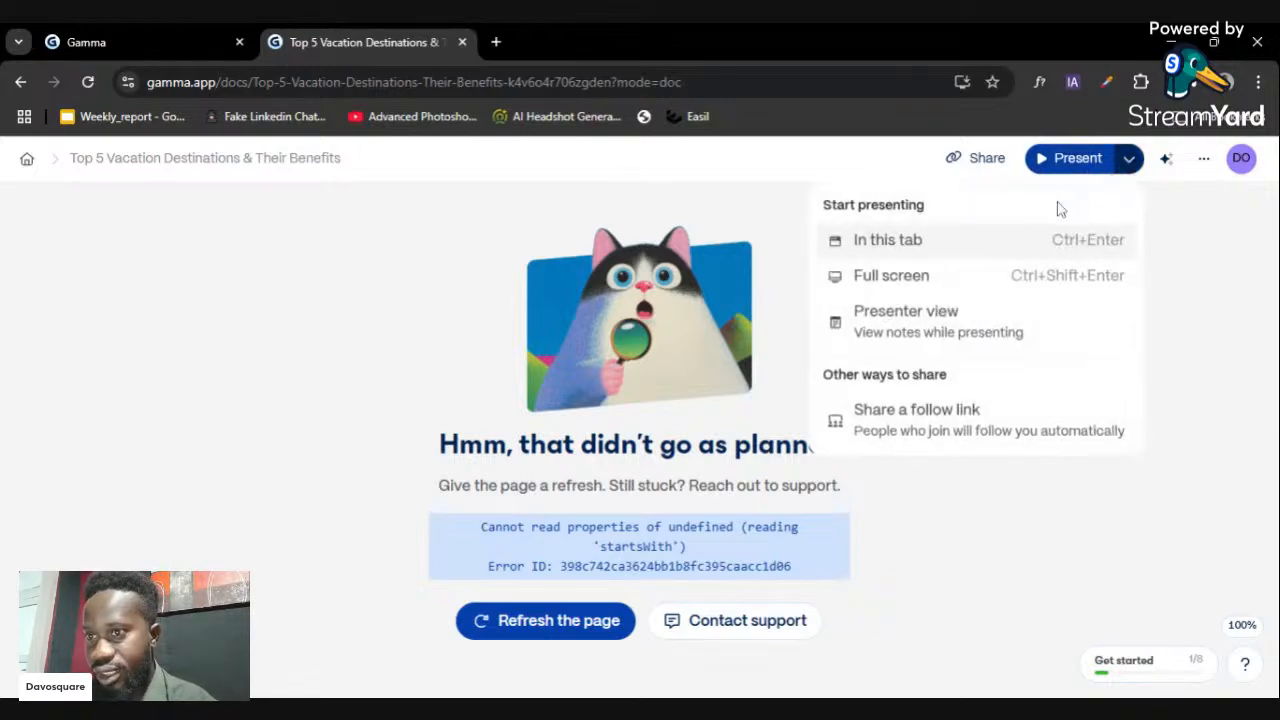
click(912, 266)
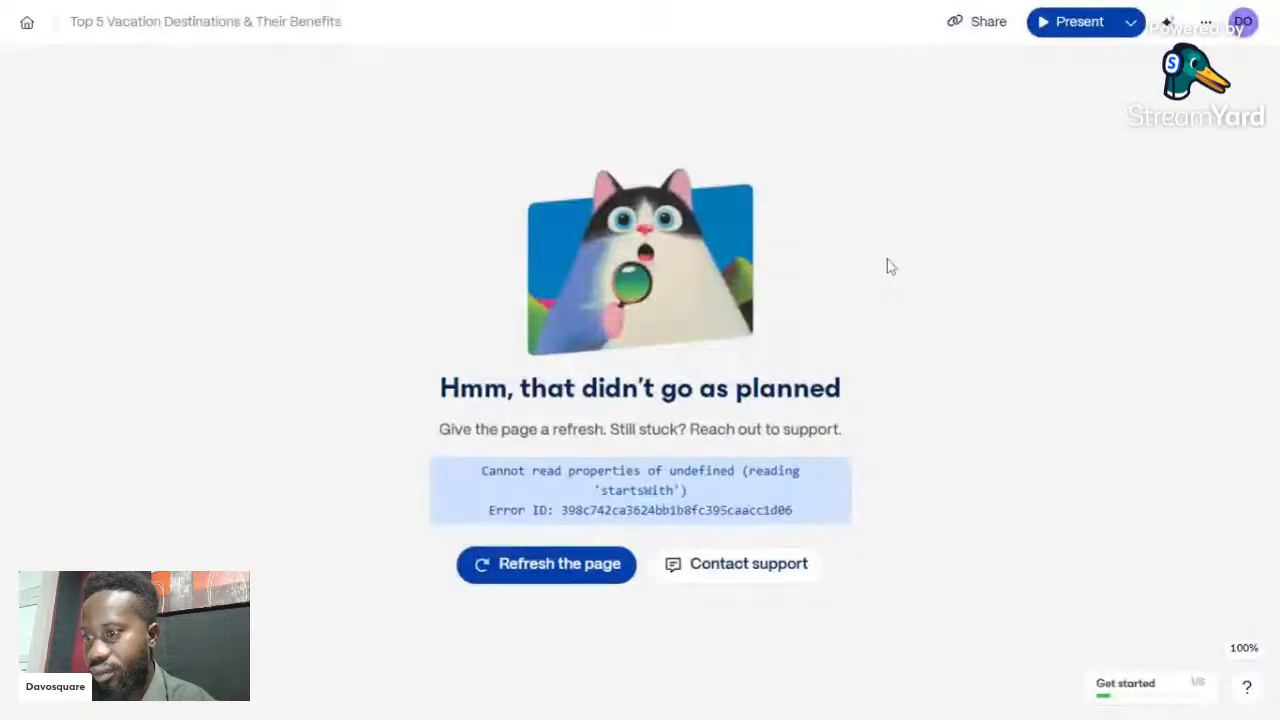
key(Escape)
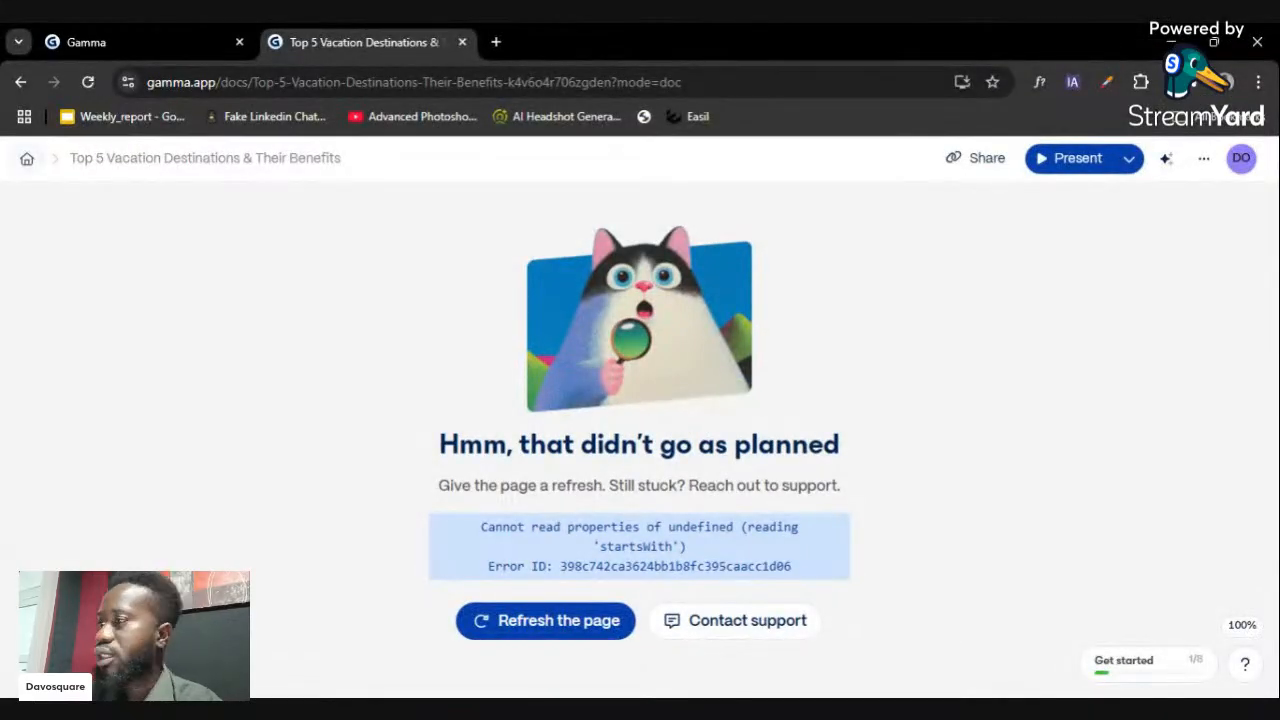
- Go home and reopen the Top 5 Vacation Destinations deck, scrolling through its cards
click(27, 158)
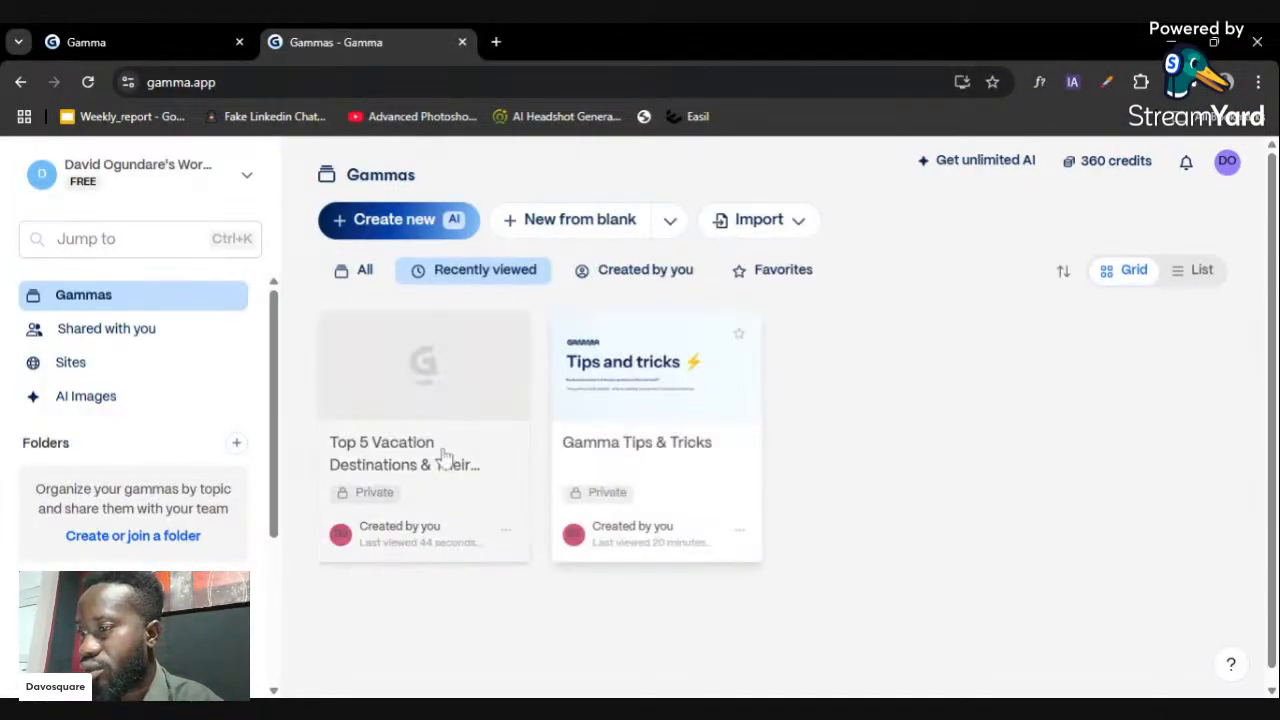
click(458, 355)
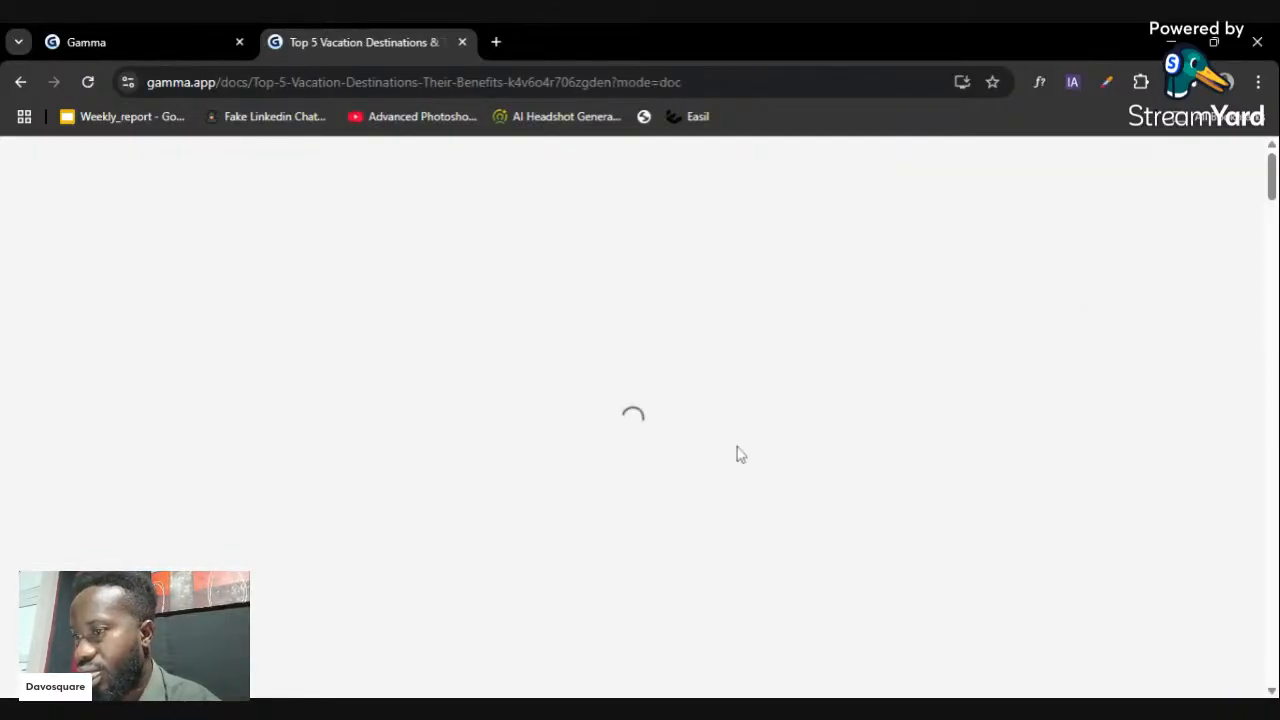
scroll(735, 440, down, 3)
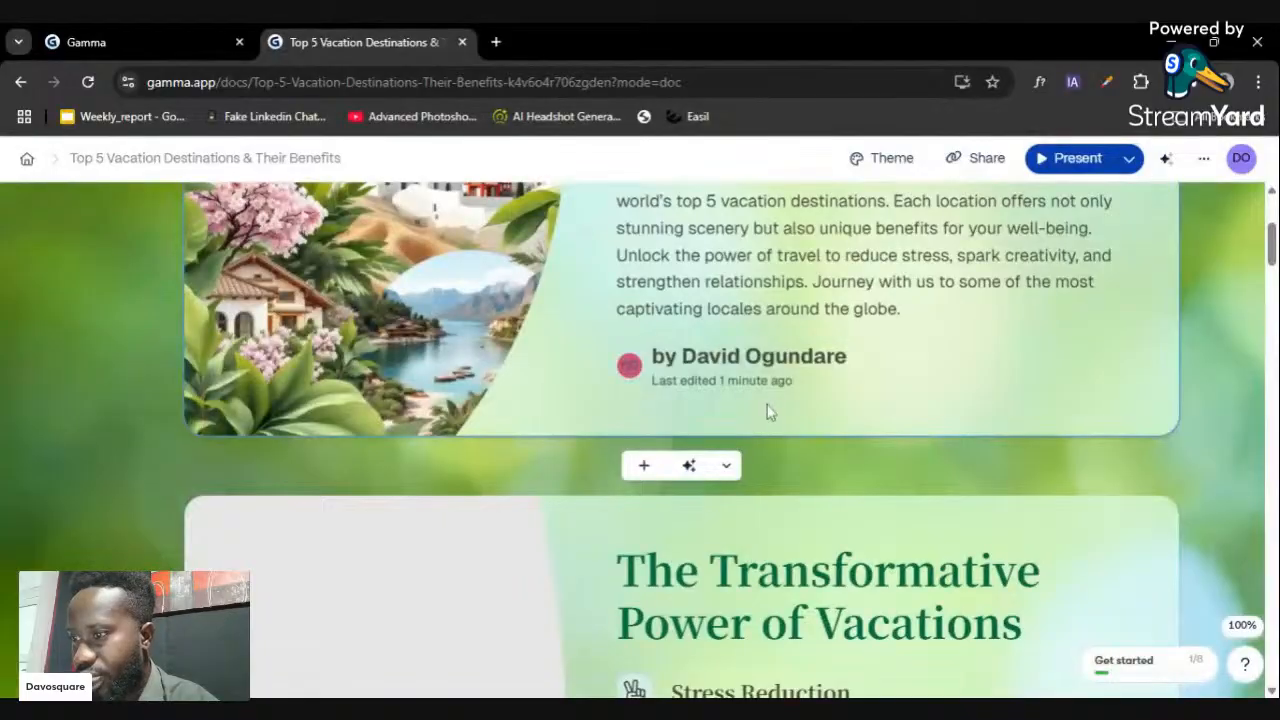
scroll(1268, 297, down, 12)
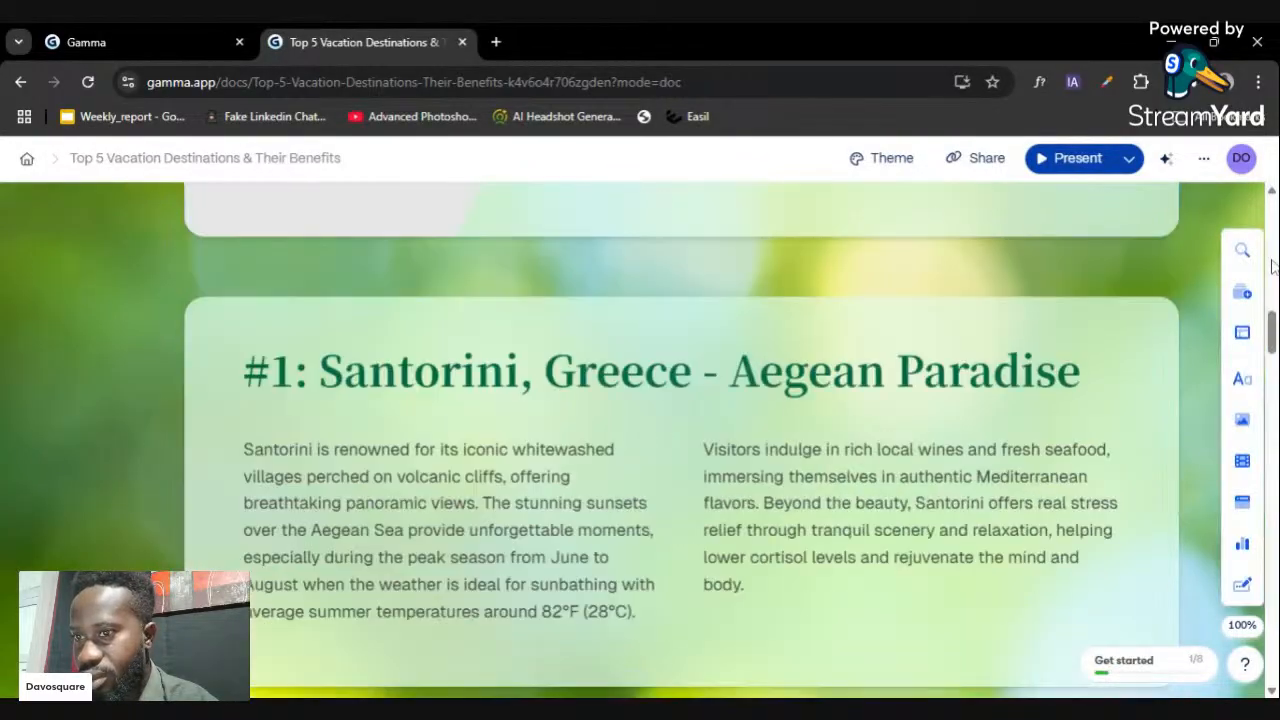
scroll(1270, 340, down, 2)
drag(1272, 372, 1269, 195)
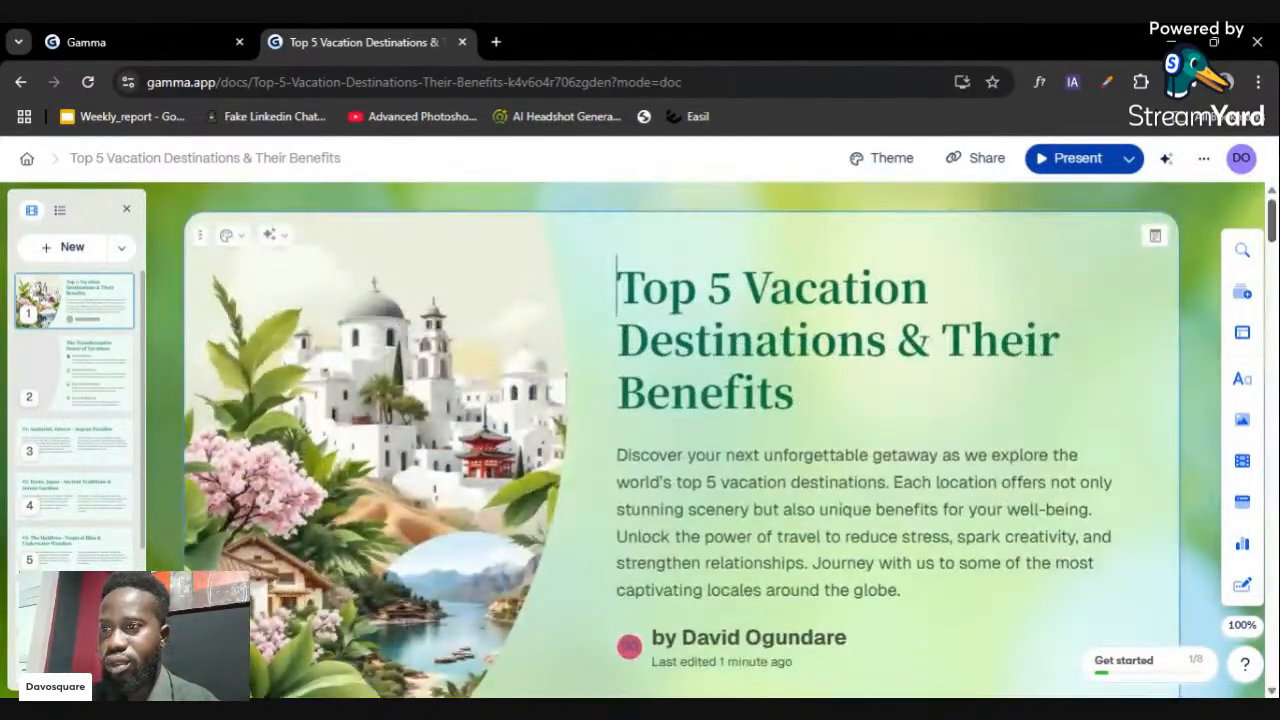
- Switch the deck's theme from Sprout to Aurum in the Theme panel
click(857, 158)
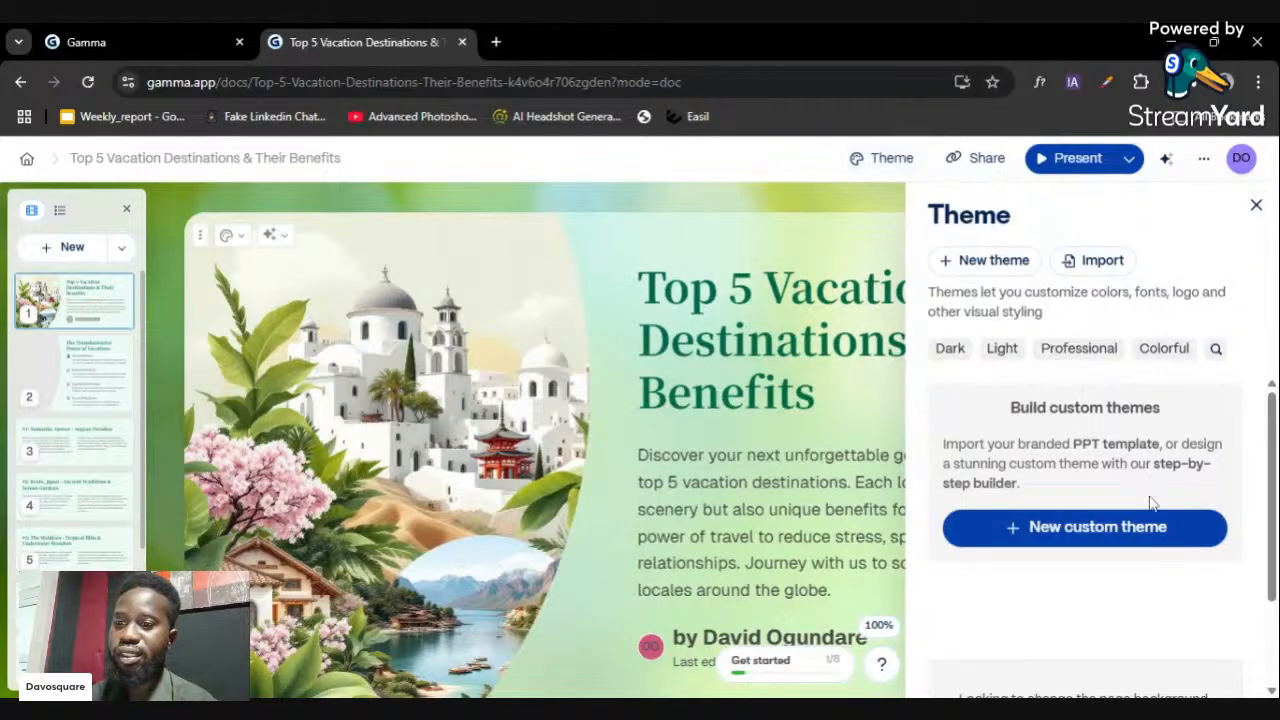
scroll(1196, 500, down, 2)
scroll(1198, 499, down, 1)
scroll(1199, 495, up, 4)
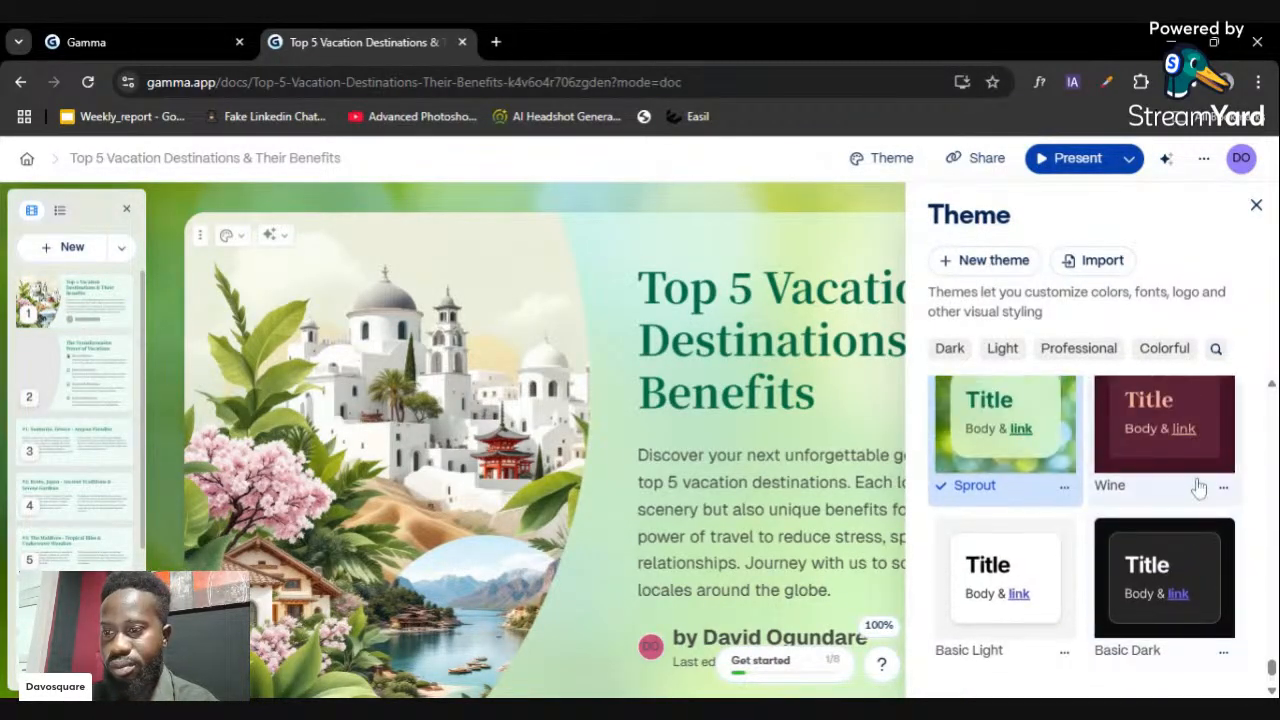
scroll(1201, 486, down, 4)
scroll(1154, 462, up, 15)
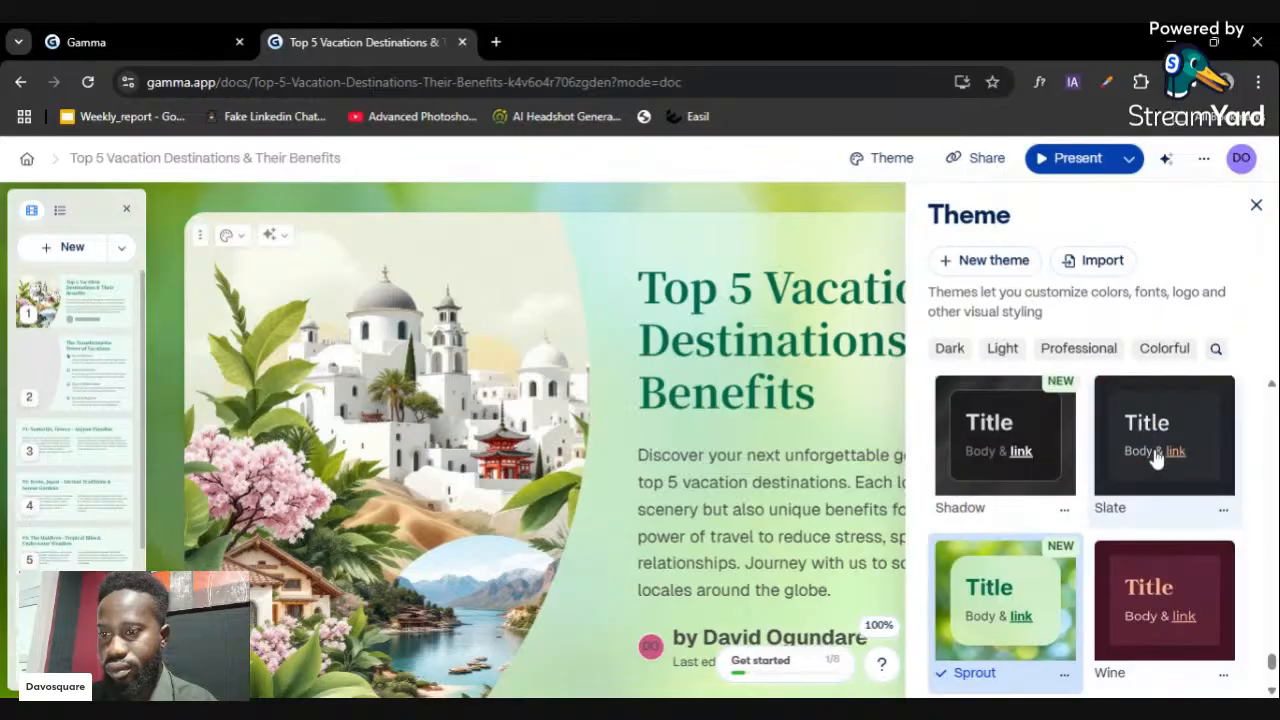
scroll(1180, 470, up, 5)
scroll(1193, 487, up, 3)
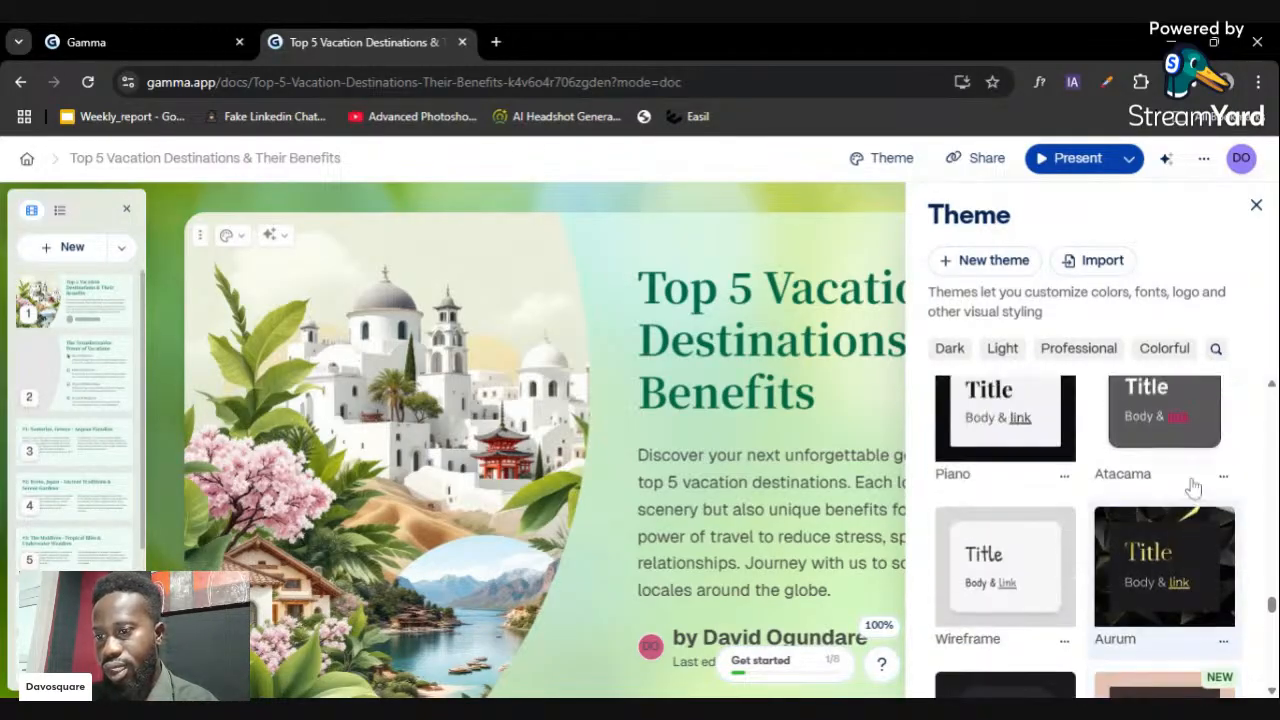
click(1170, 633)
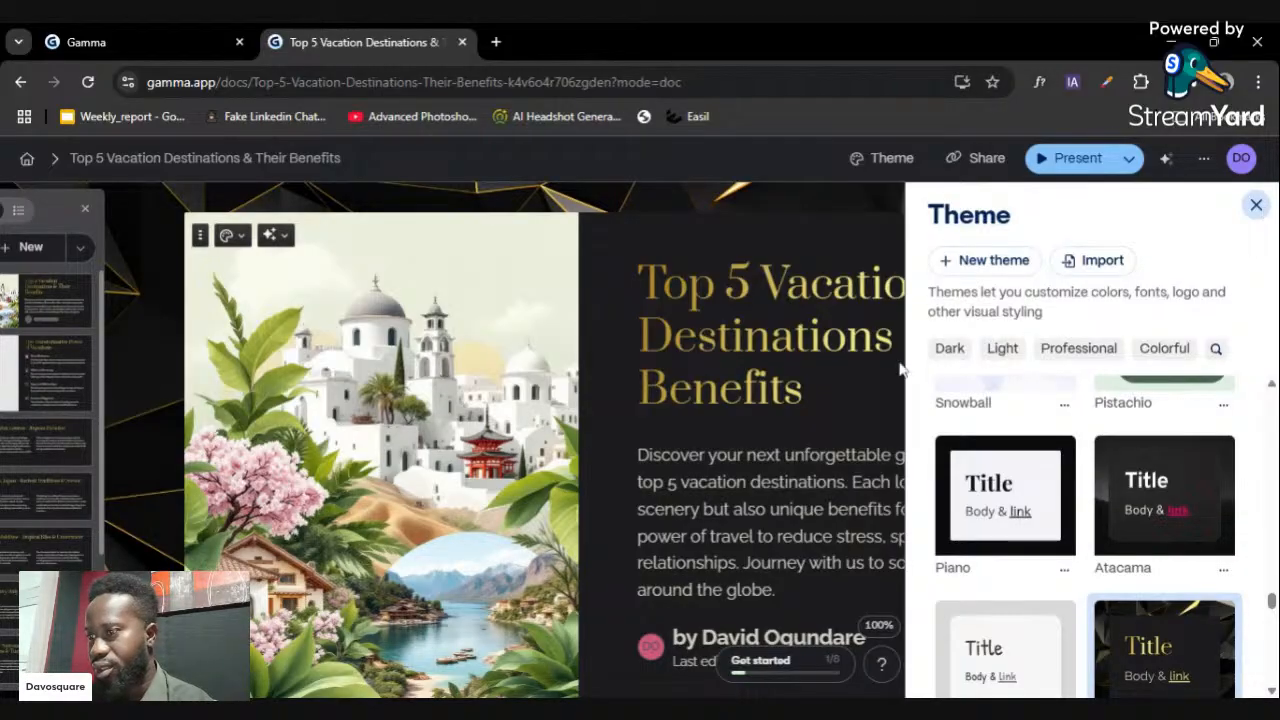
- Replace the Aurum theme with the light blue Keepsake theme
scroll(680, 440, down, 15)
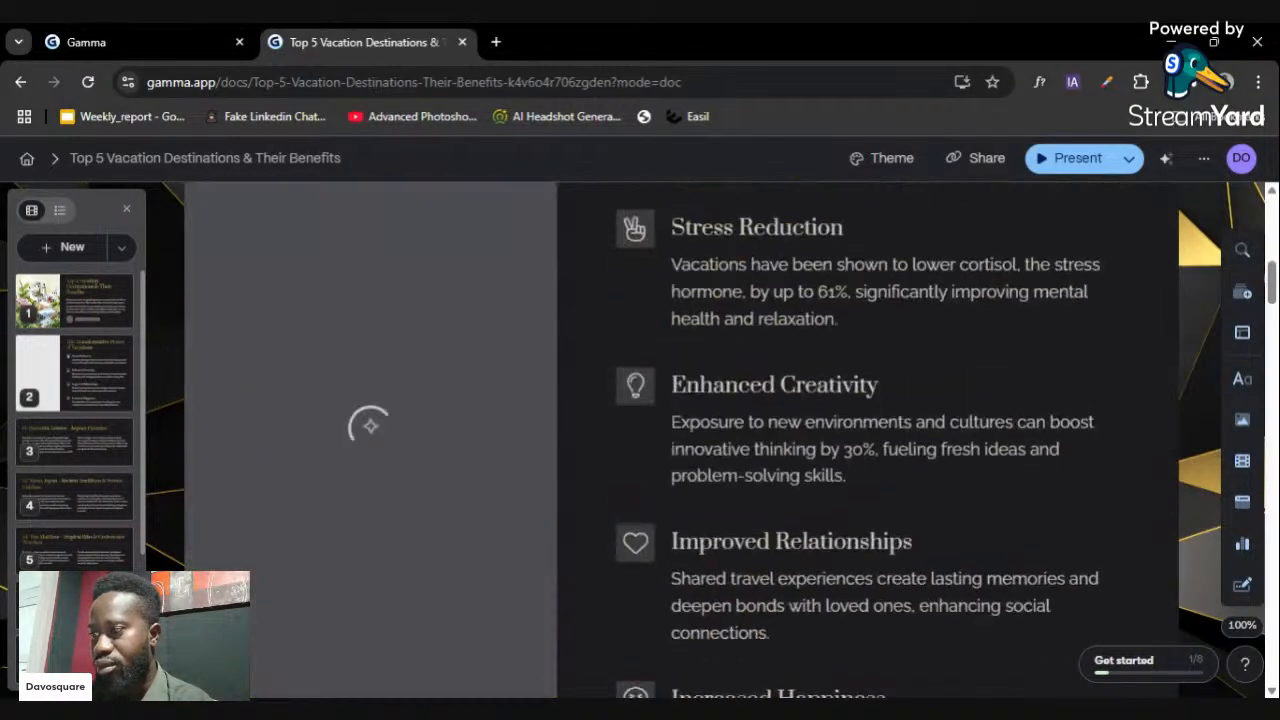
scroll(680, 440, down, 10)
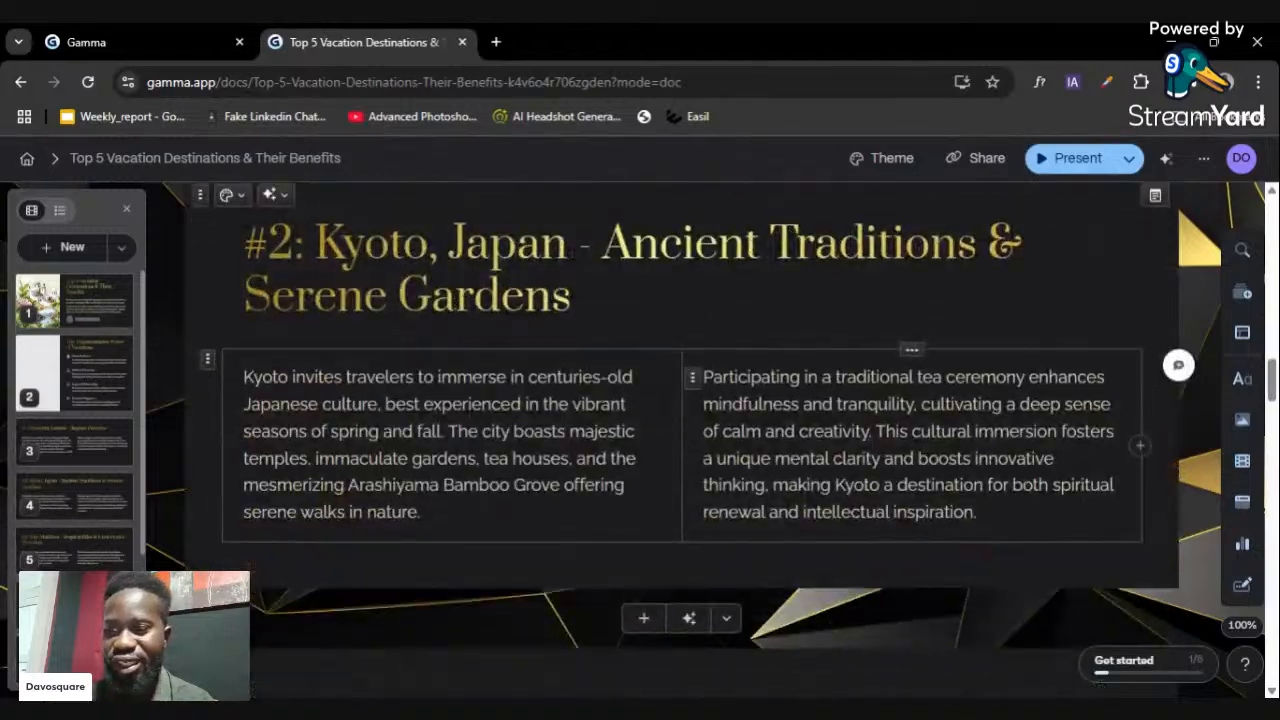
scroll(680, 440, down, 10)
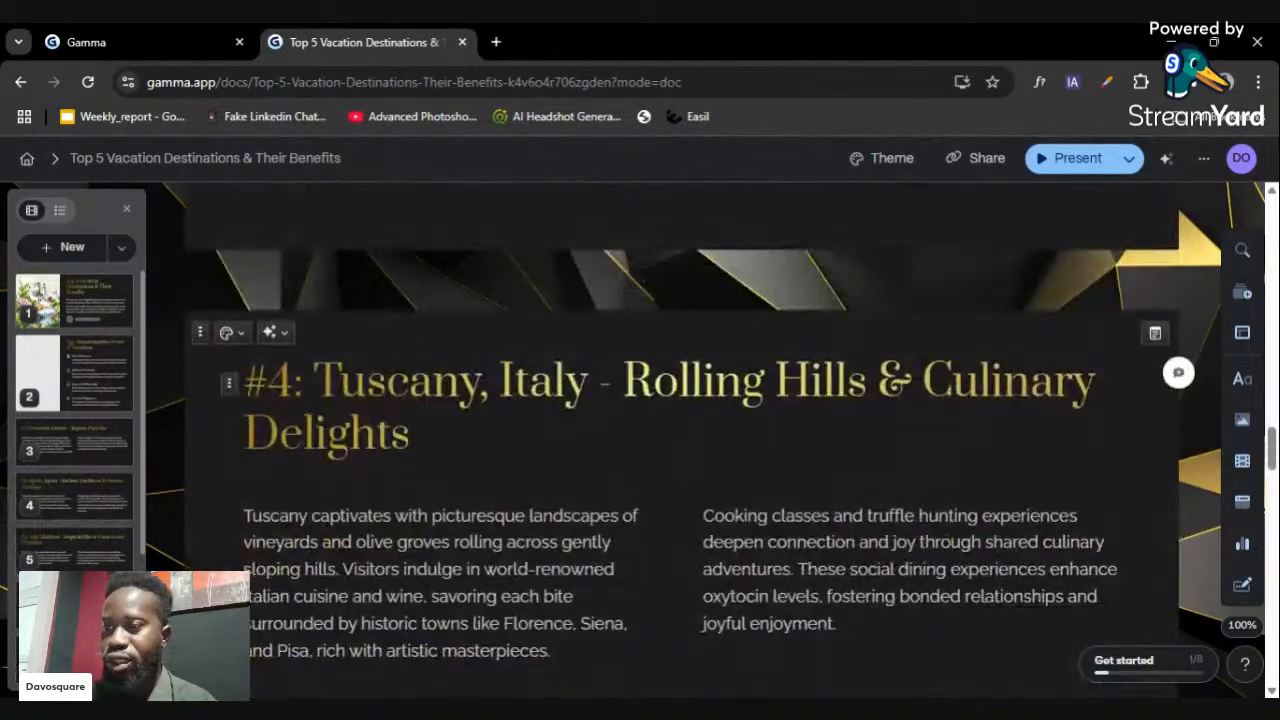
scroll(1222, 255, up, 3)
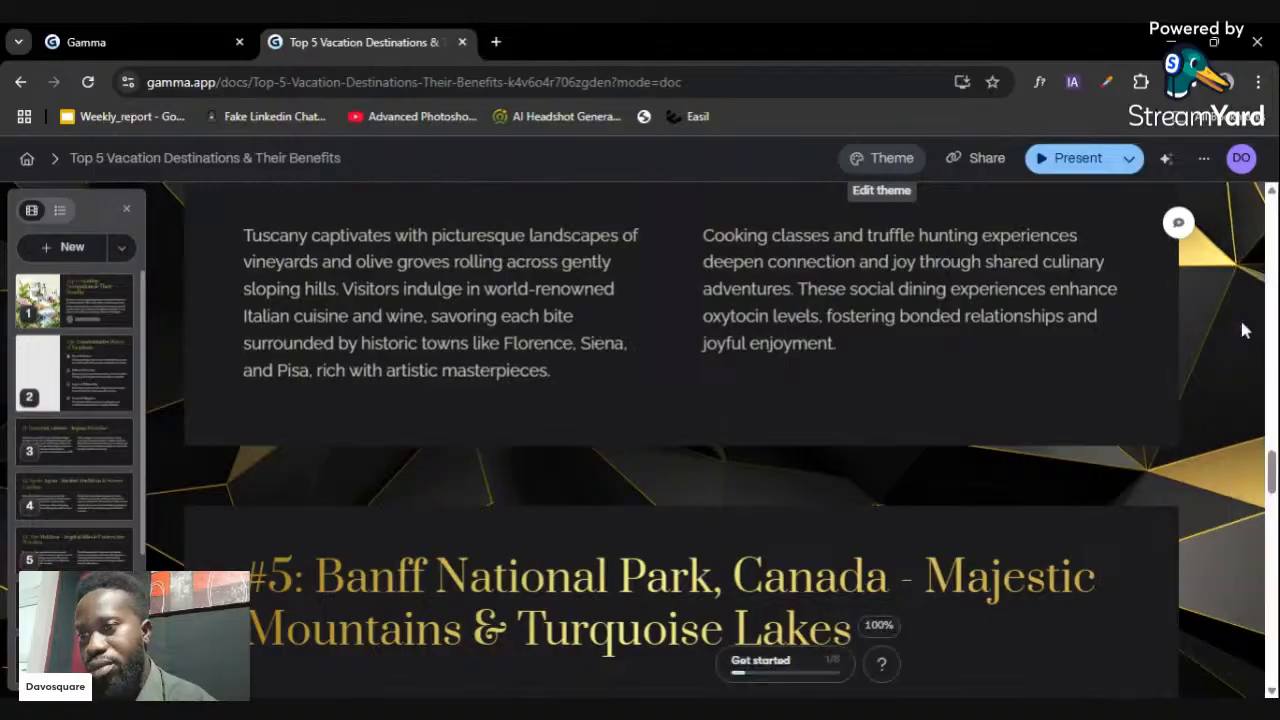
click(1243, 330)
scroll(1192, 467, down, 2)
scroll(1192, 467, down, 8)
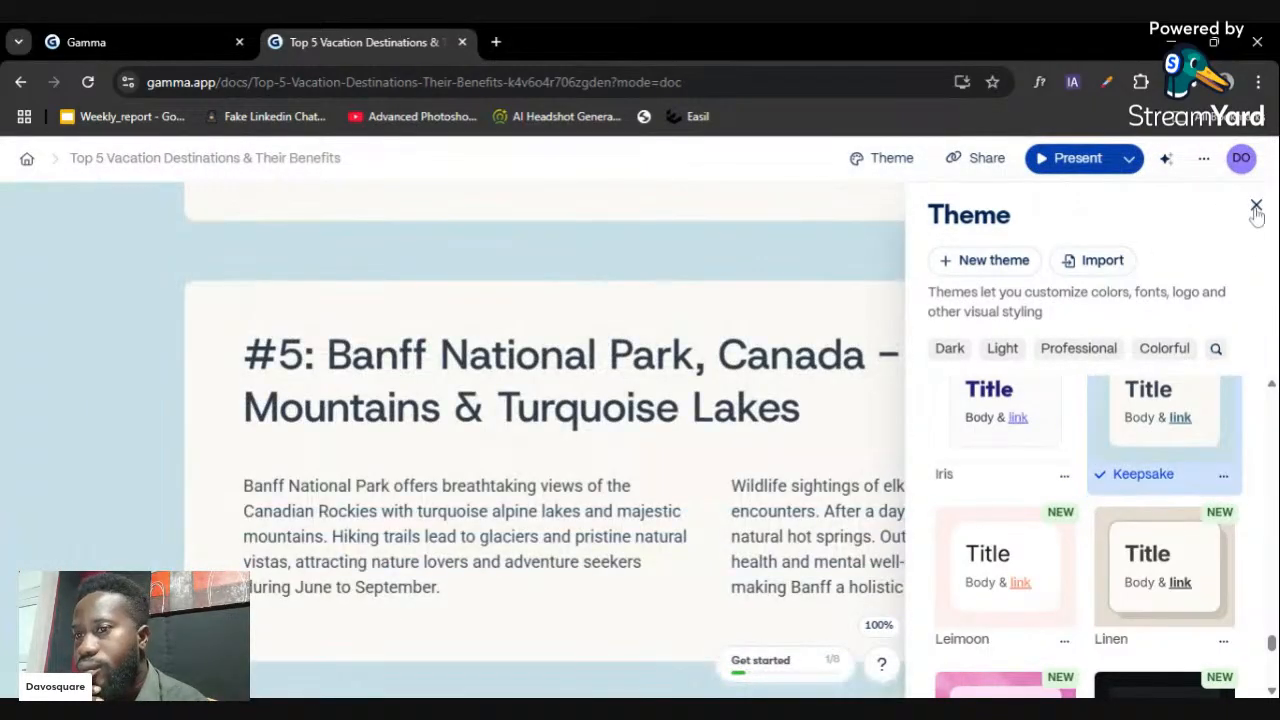
click(1257, 210)
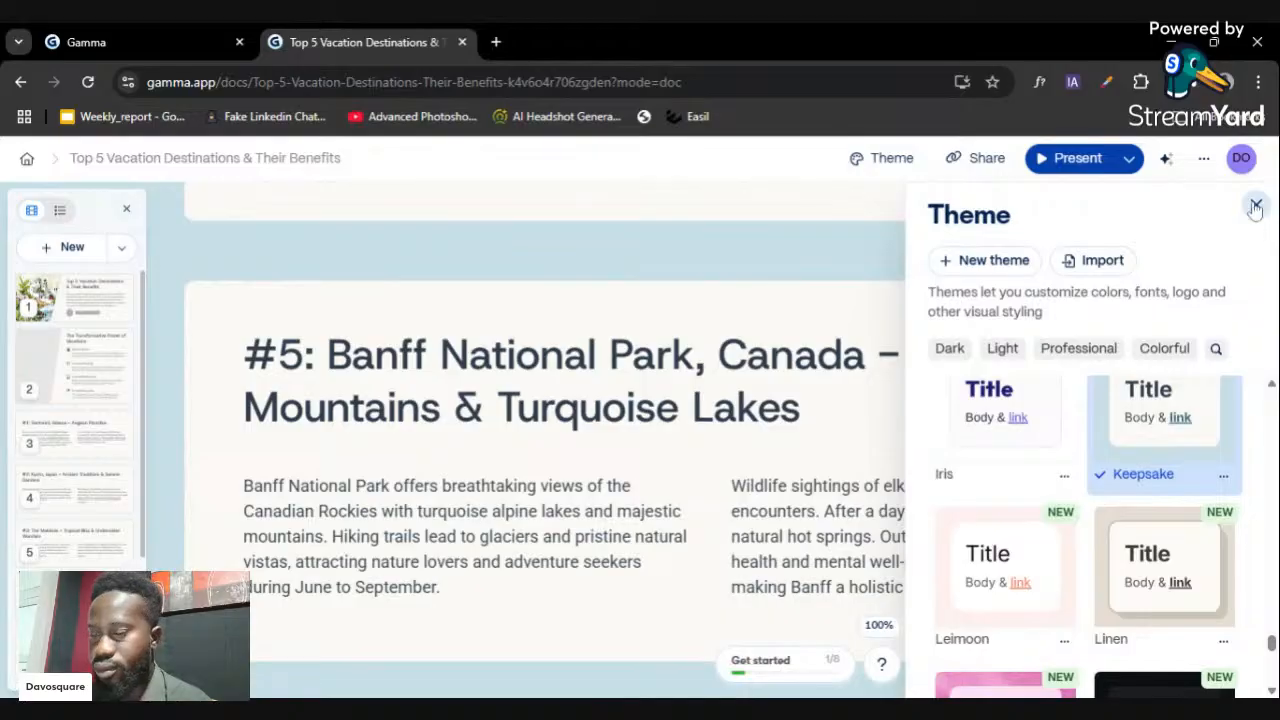
- Close the theme panel and scroll through the Keepsake-styled deck
click(821, 260)
scroll(822, 260, up, 4)
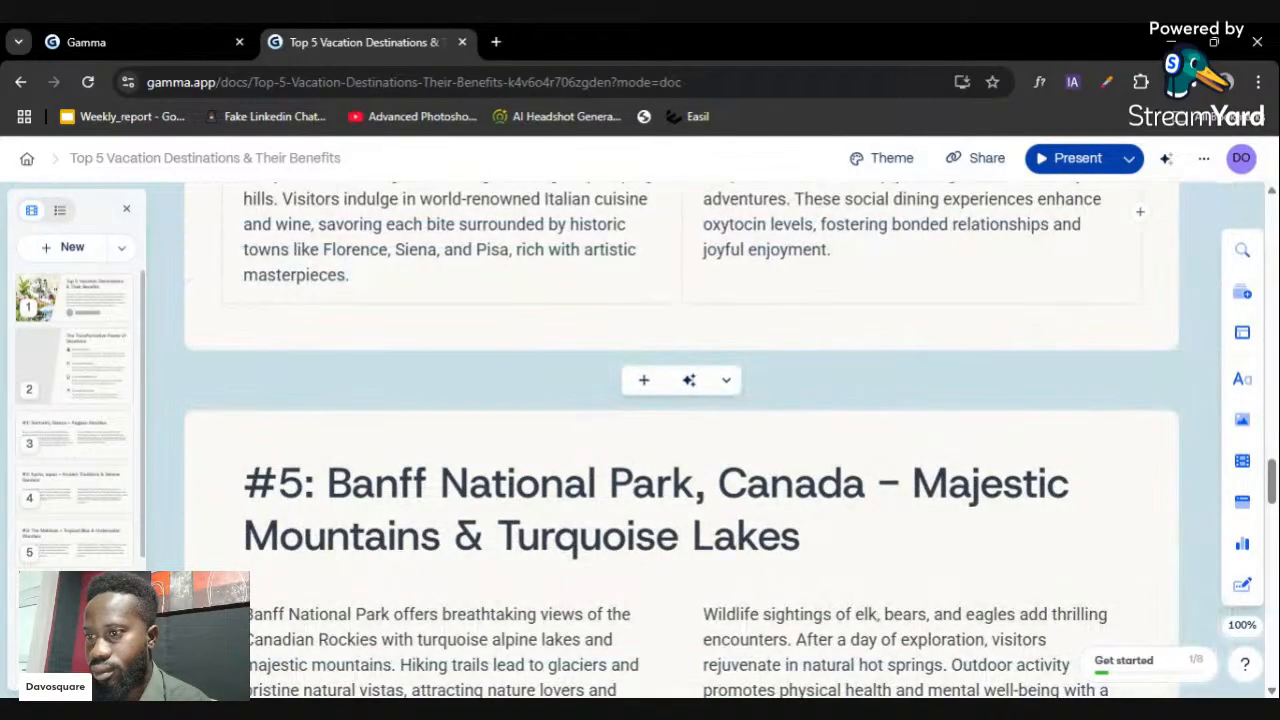
drag(1270, 455, 1271, 659)
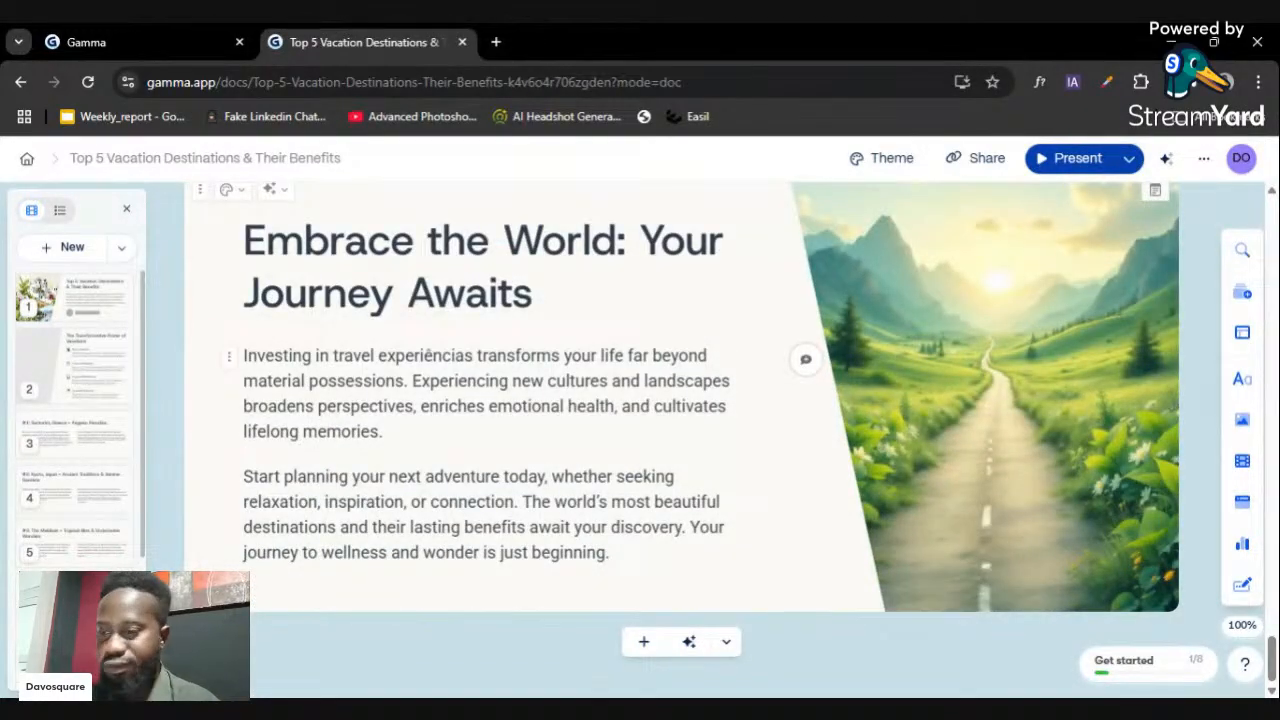
scroll(680, 440, up, 10)
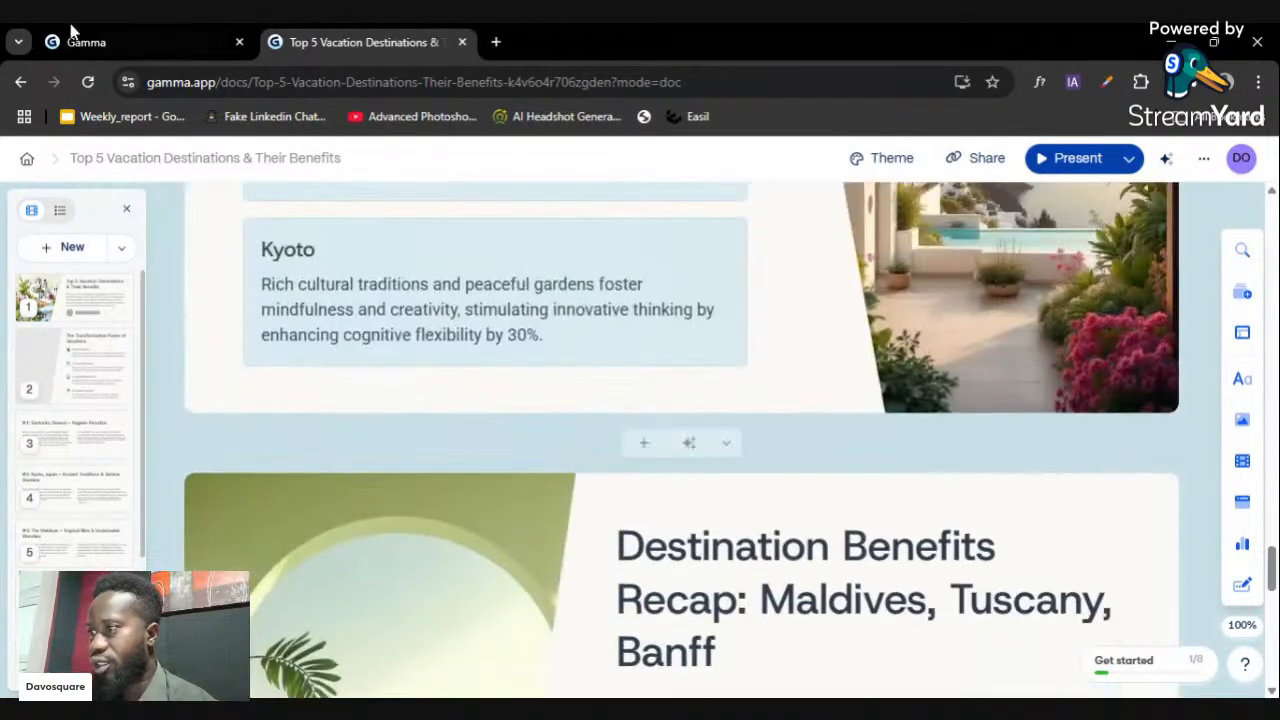
- Switch to the other Gamma tab and back, then return to the dashboard
click(86, 42)
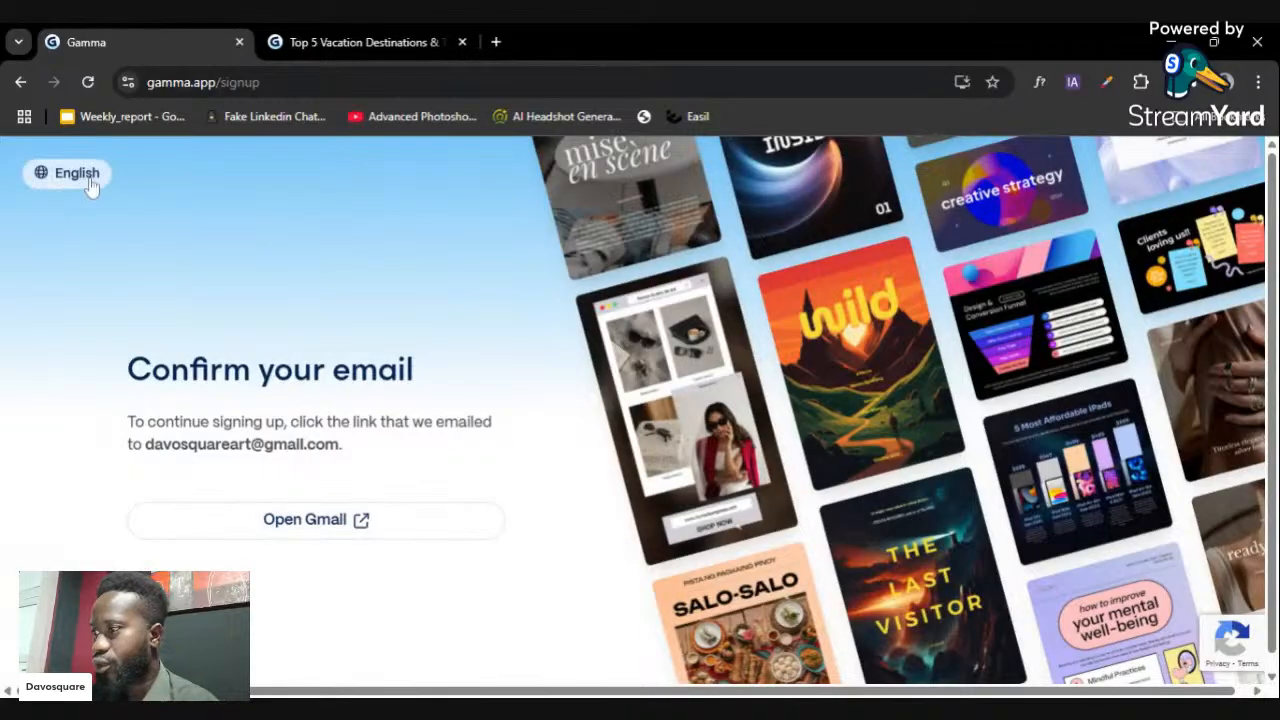
click(380, 44)
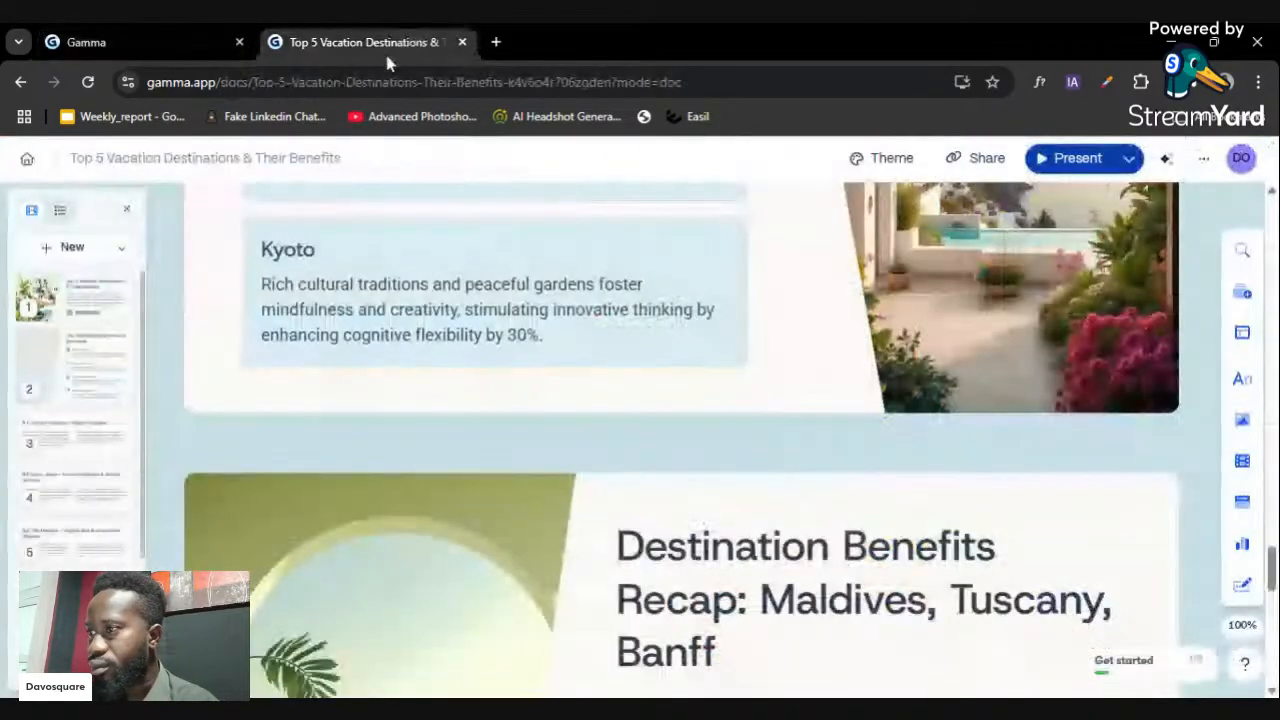
click(27, 160)
- Start a new gamma with AI and preview the Paste in text option
click(457, 220)
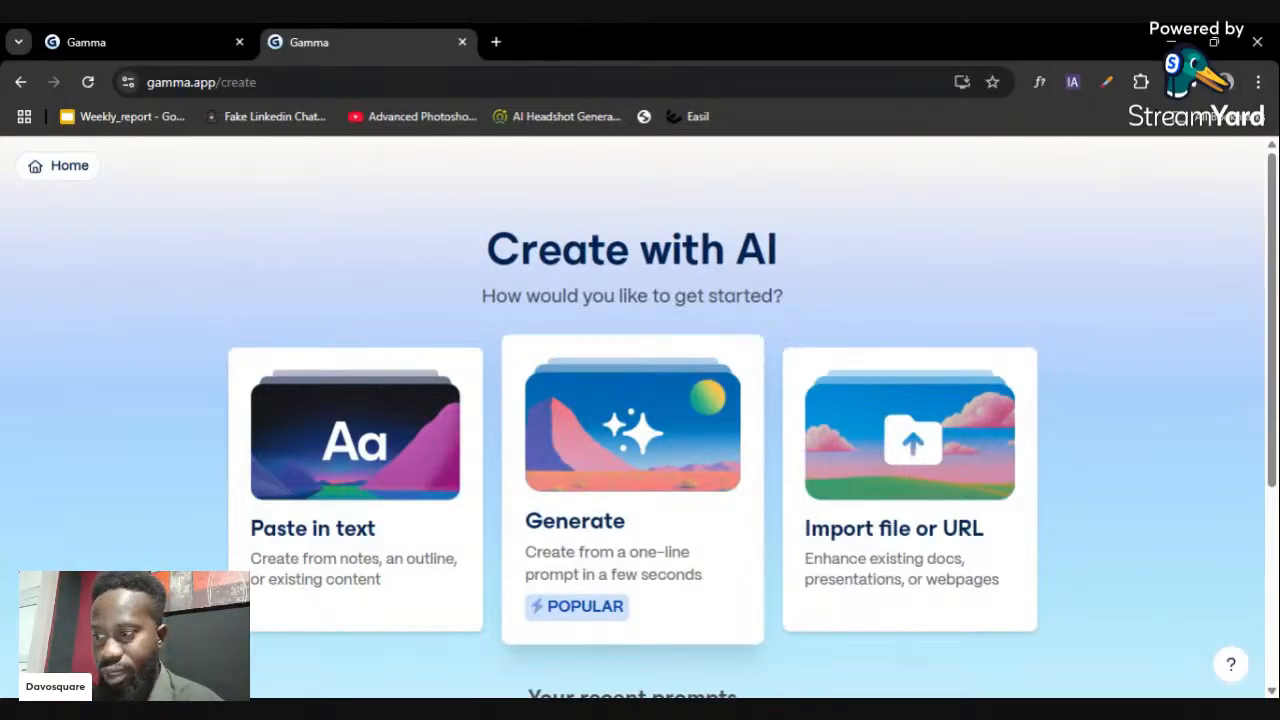
click(386, 457)
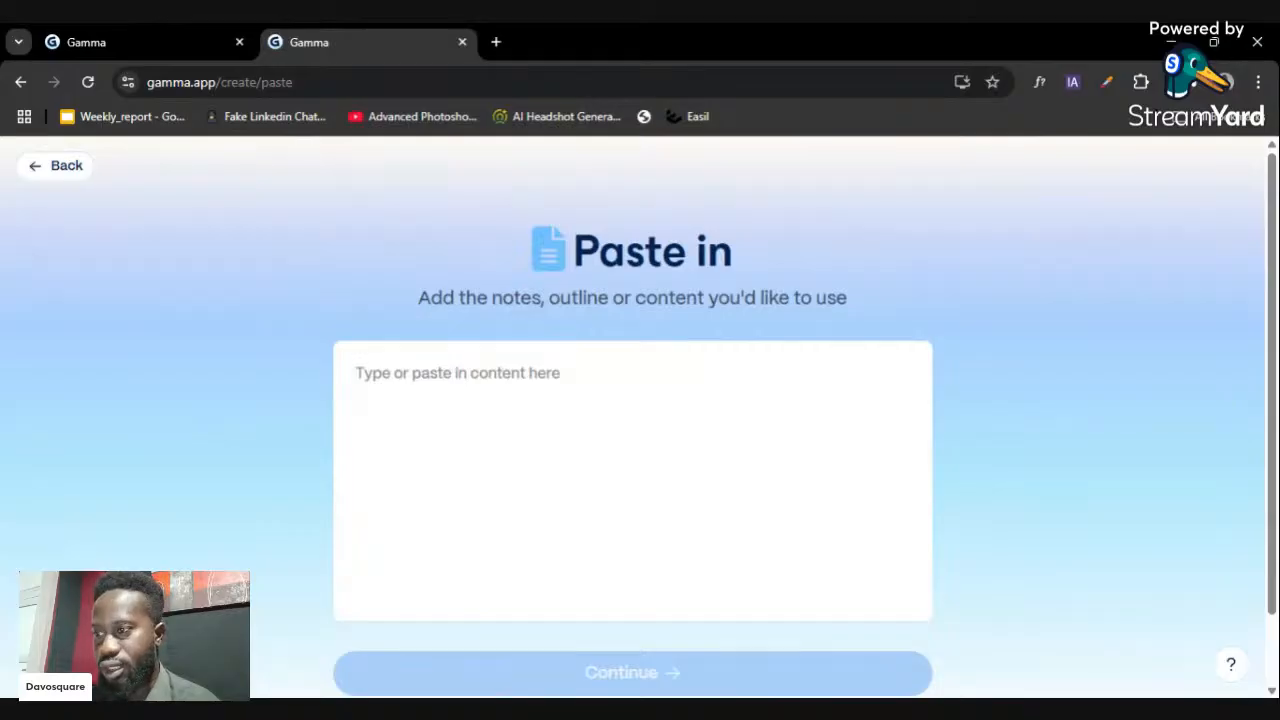
scroll(640, 420, down, 1)
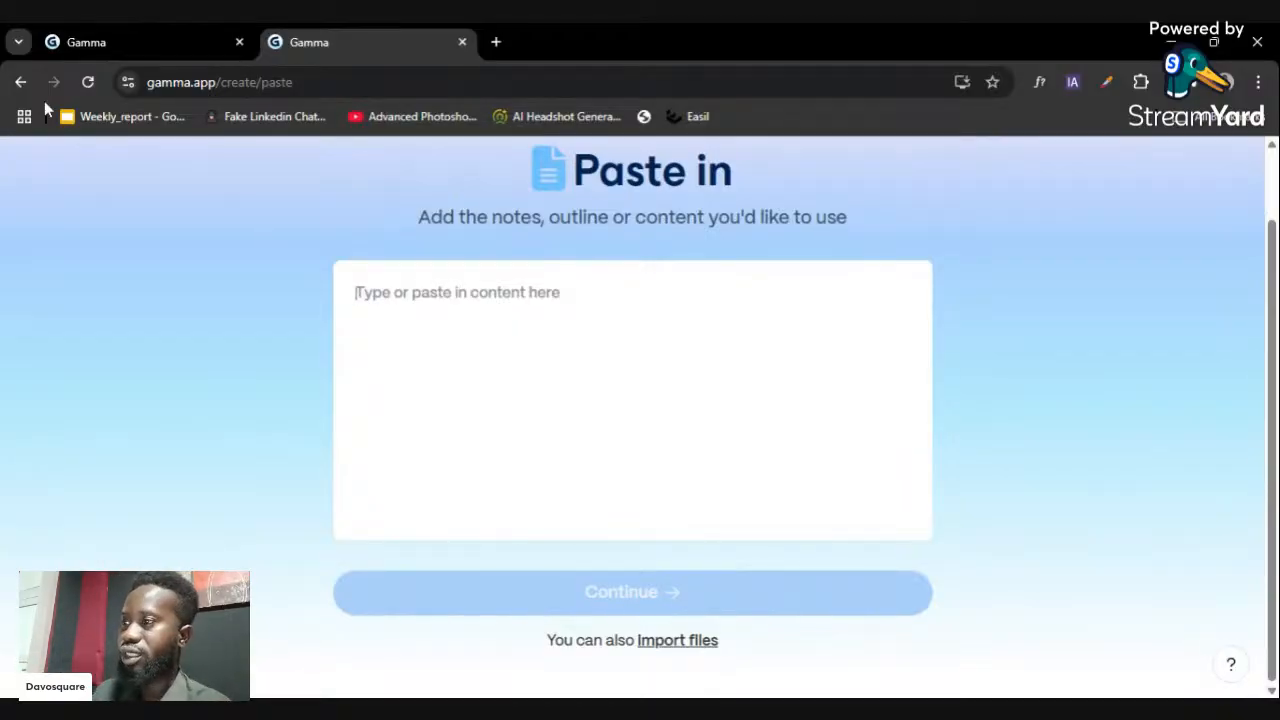
click(21, 82)
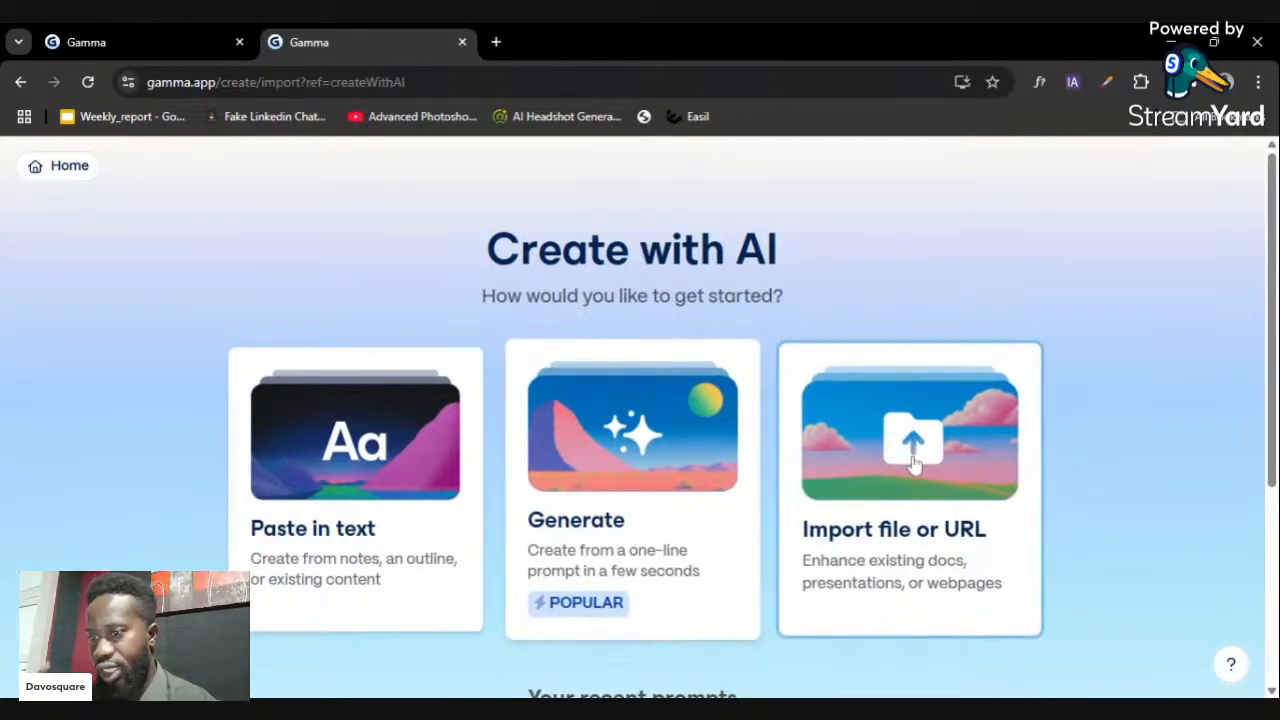
- Preview the Import file or URL option, then return to the Create with AI choices
click(850, 450)
scroll(614, 575, down, 1)
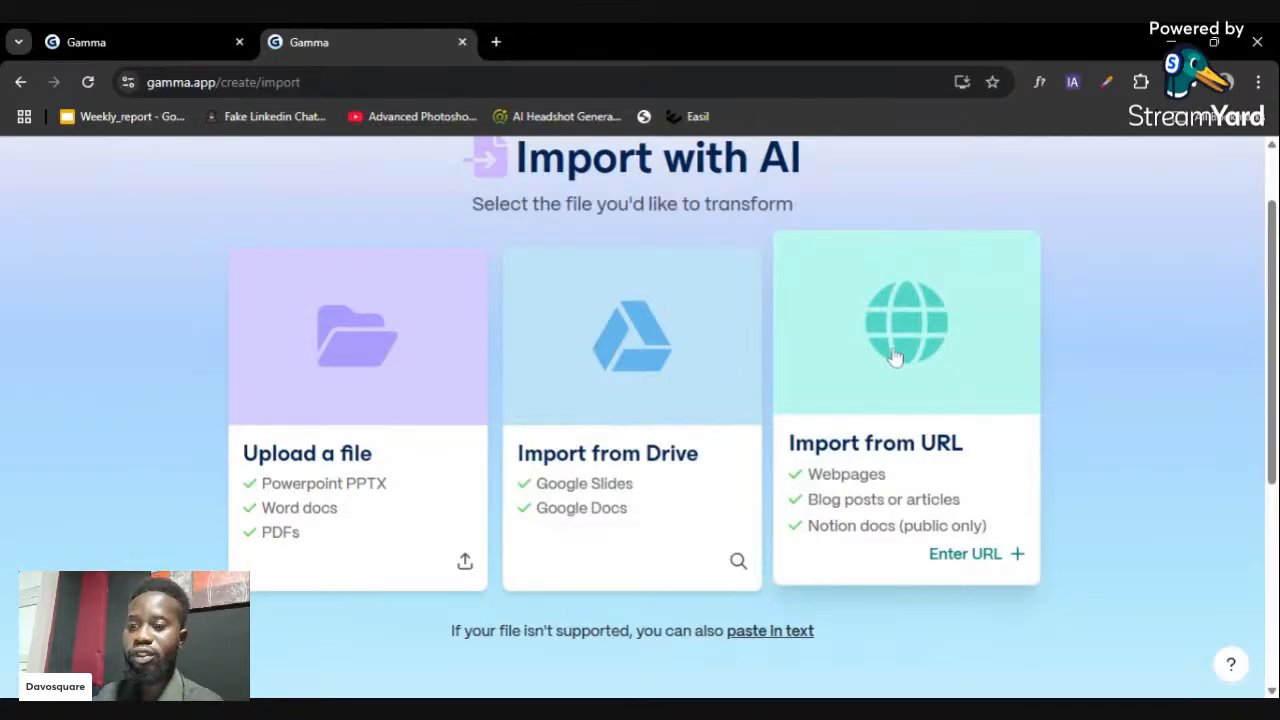
scroll(895, 358, up, 1)
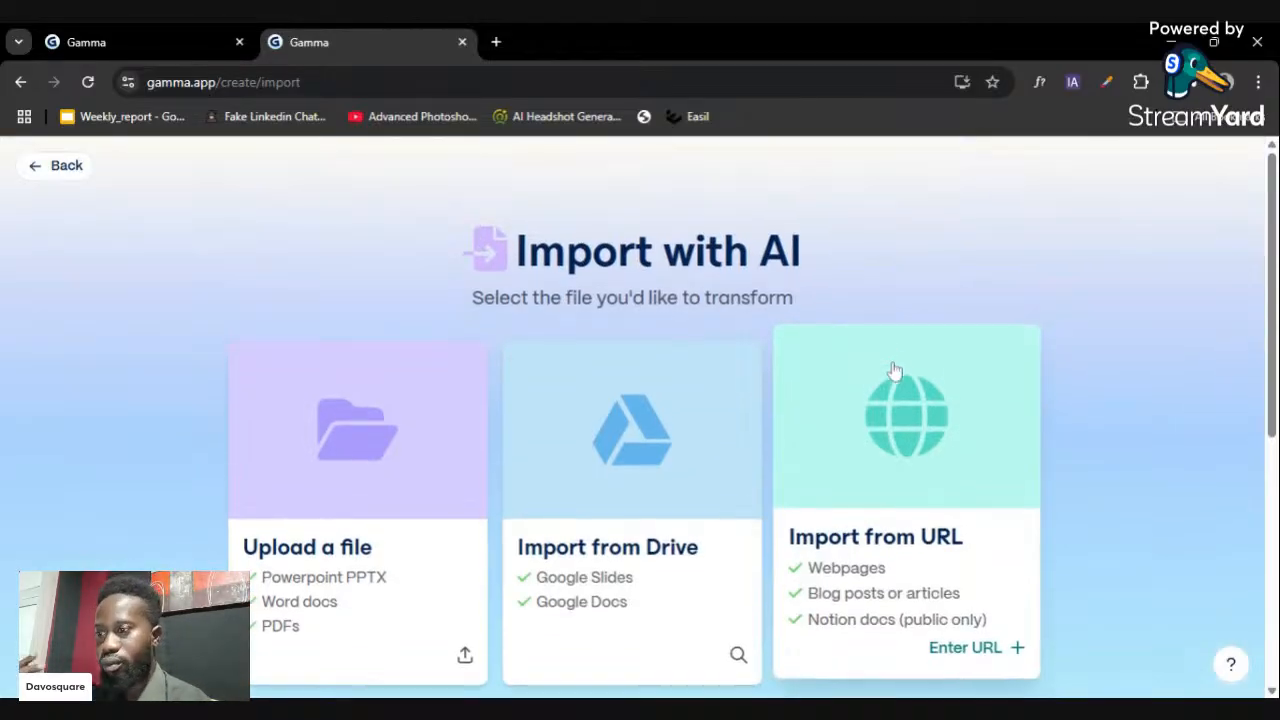
click(33, 170)
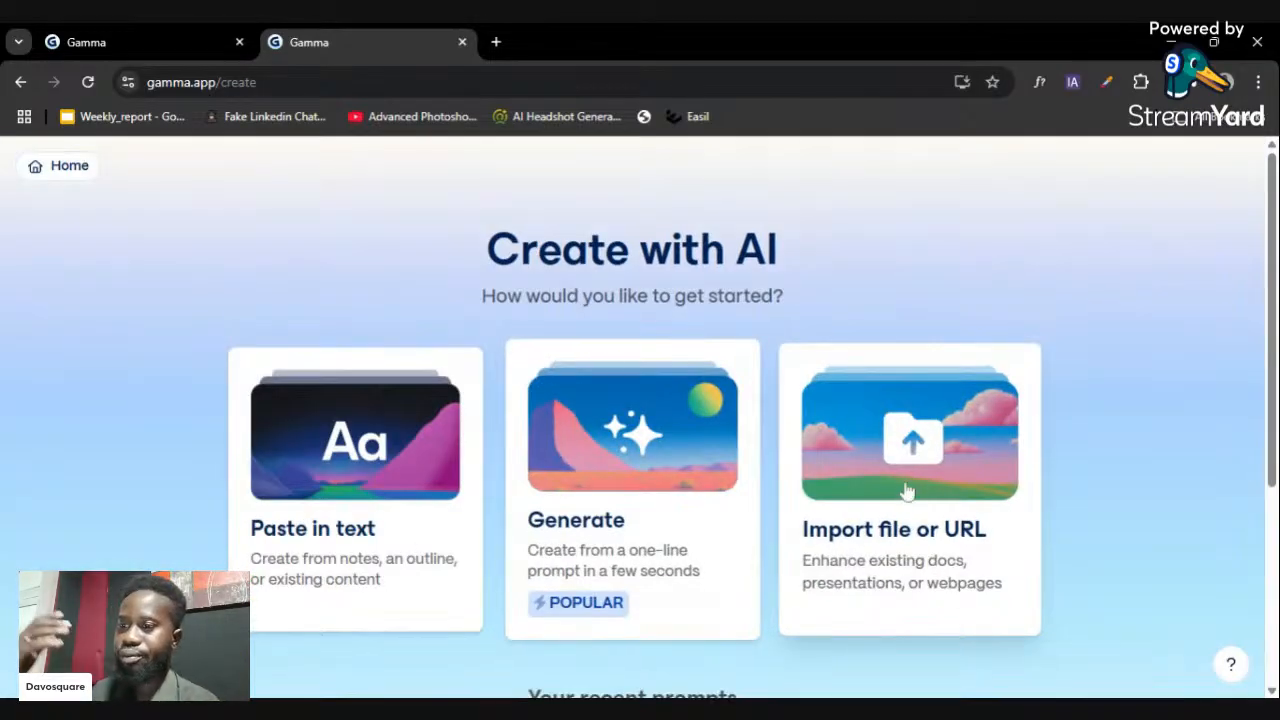
scroll(905, 485, down, 2)
scroll(922, 467, up, 3)
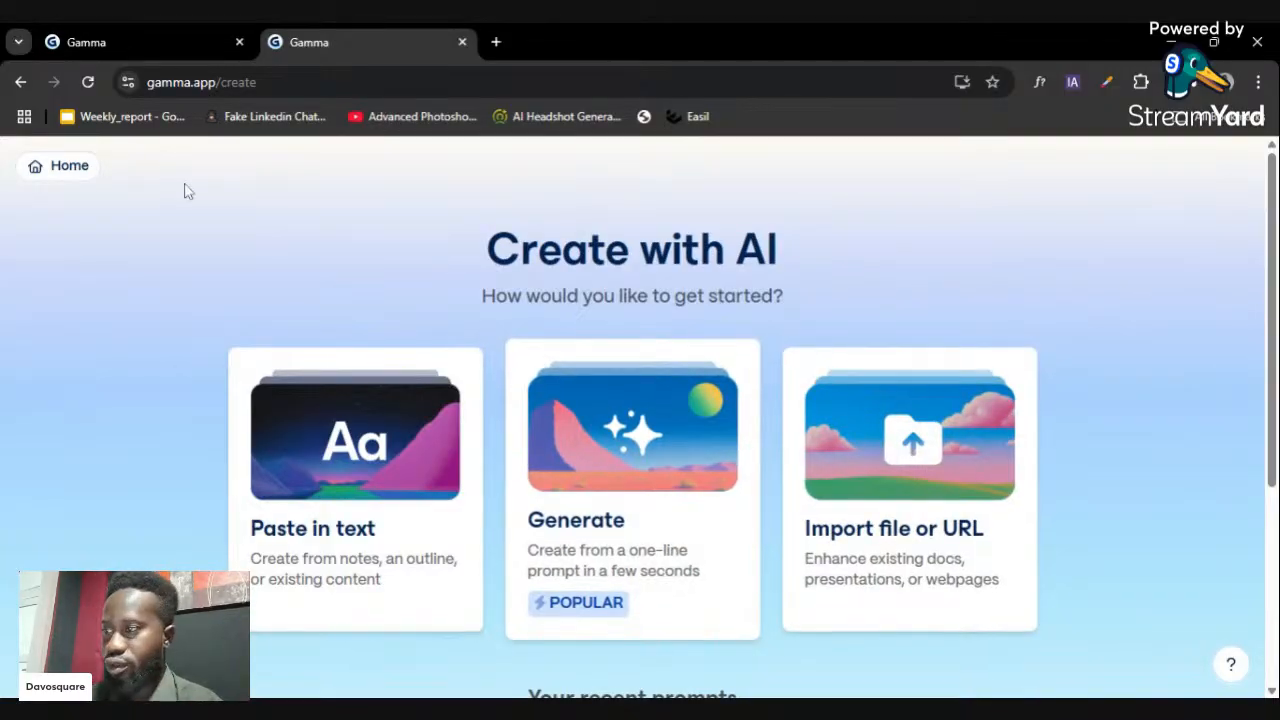
- Go Home to the Gammas dashboard and scroll the sidebar to view its sections
click(79, 187)
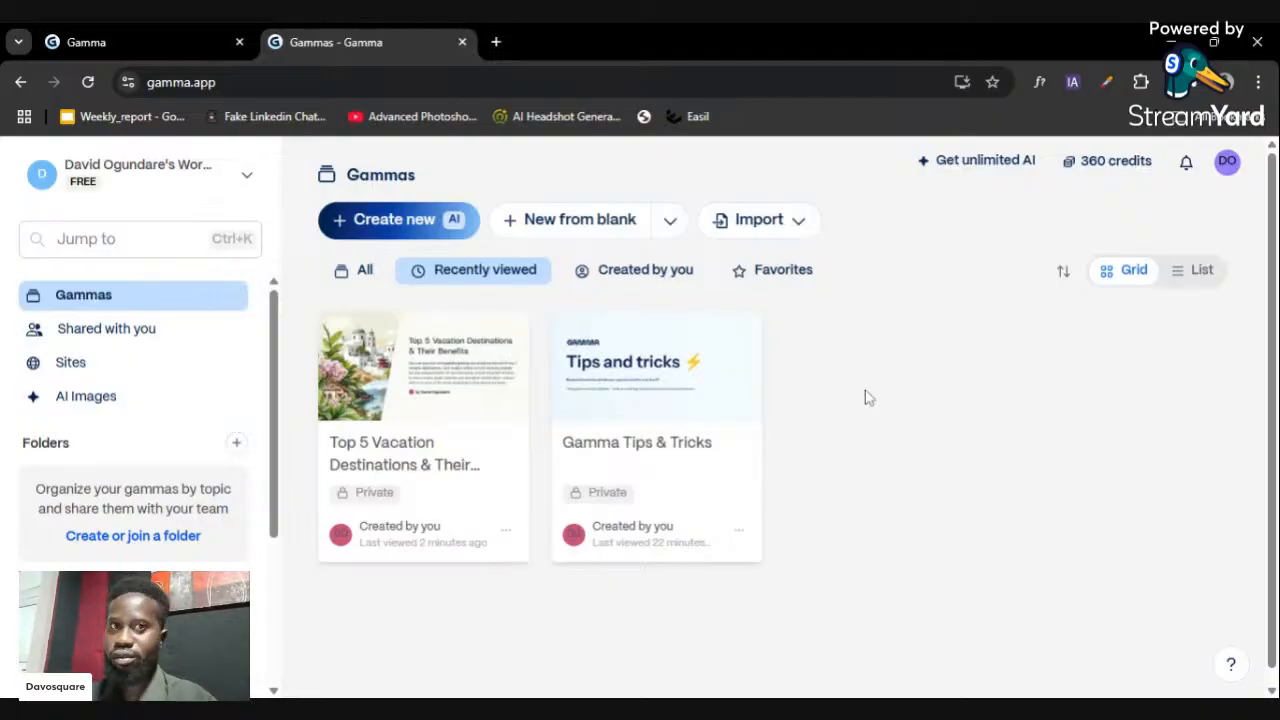
scroll(870, 380, down, 1)
scroll(190, 500, down, 5)
scroll(190, 472, up, 5)
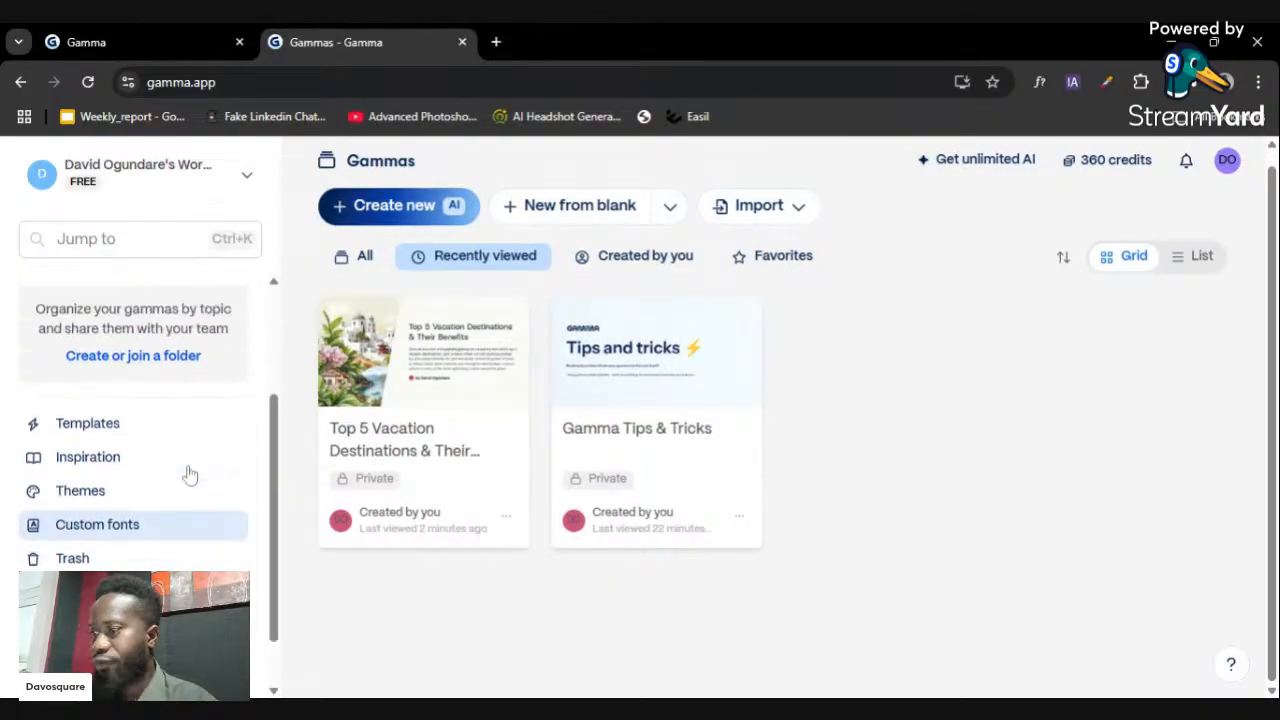
scroll(968, 454, up, 1)
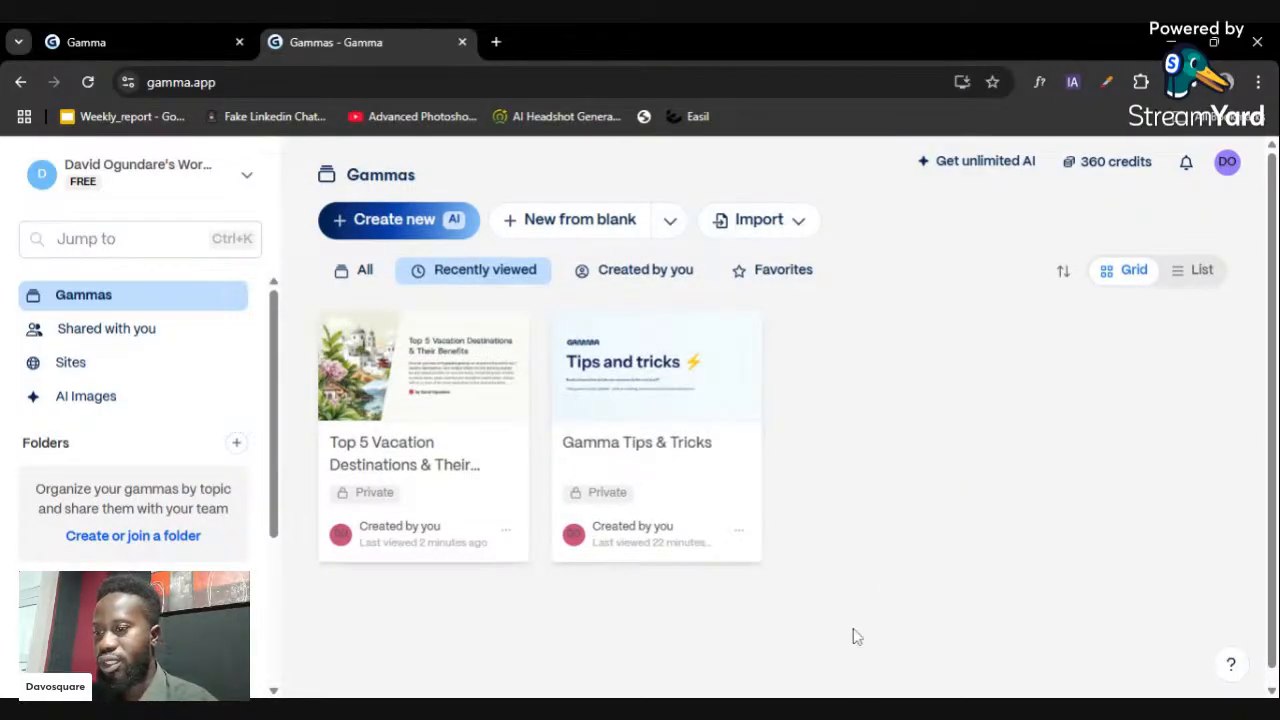
click(867, 708)
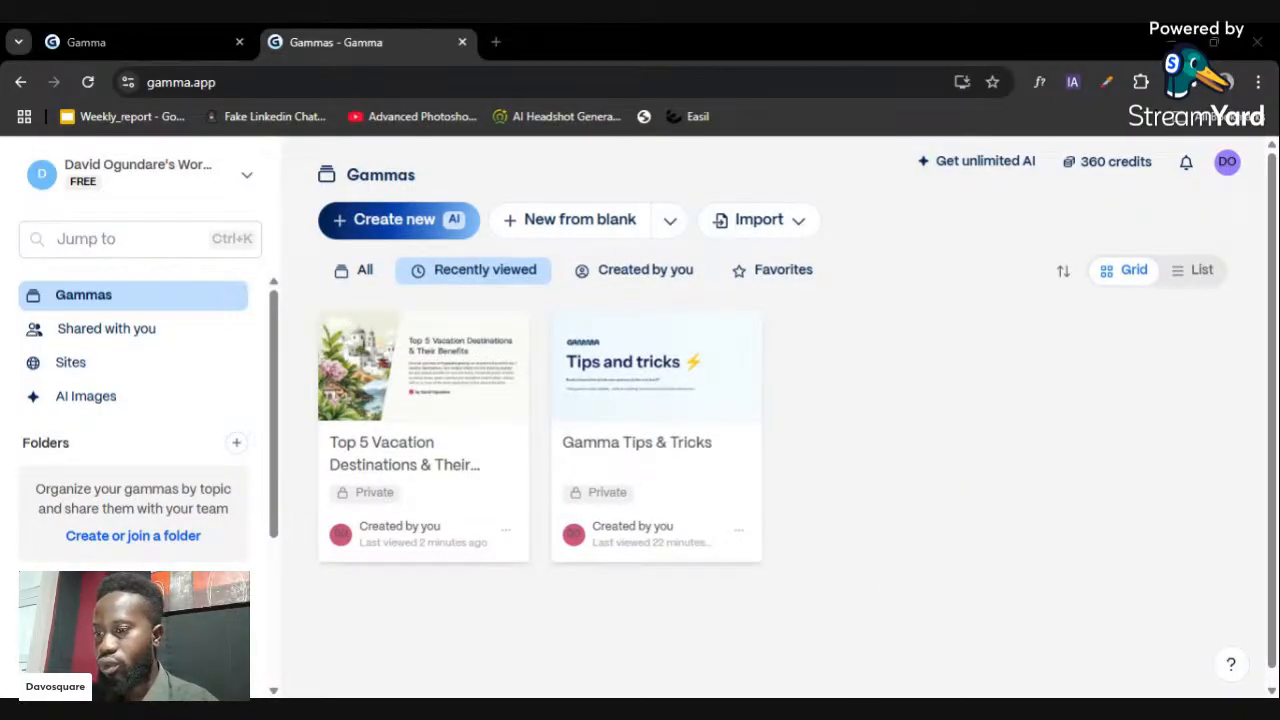
click(810, 708)
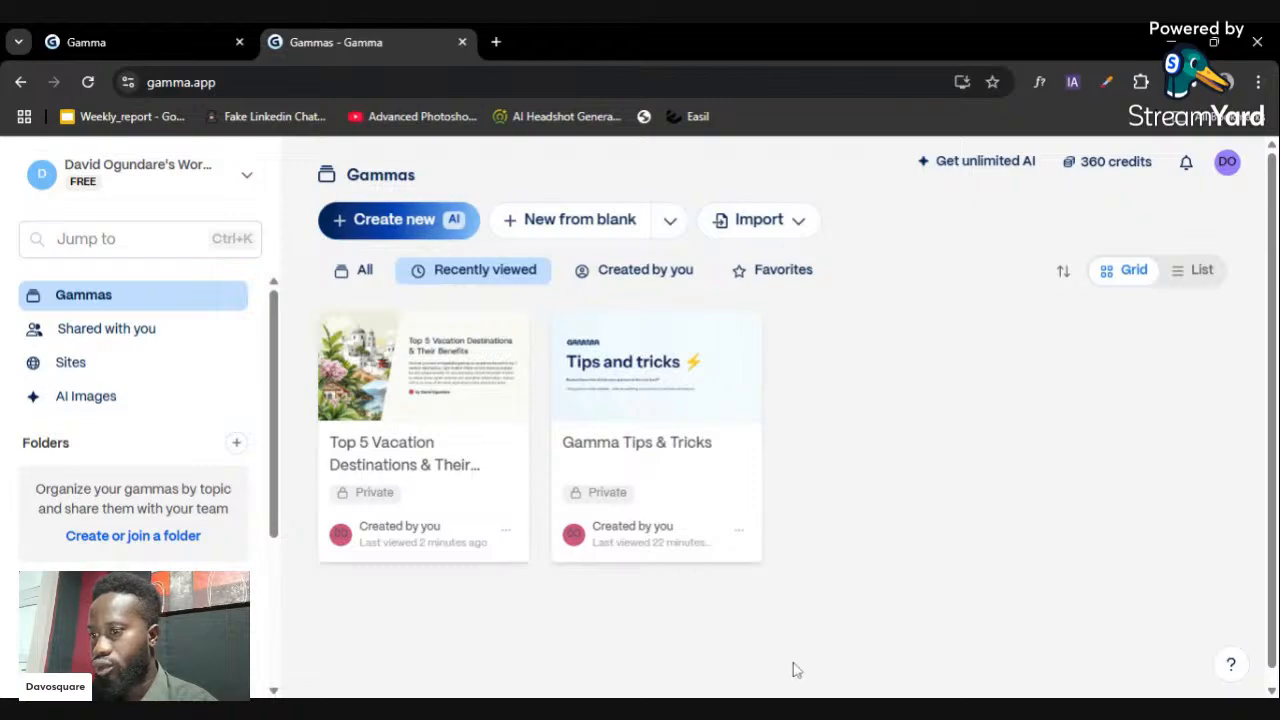
click(800, 708)
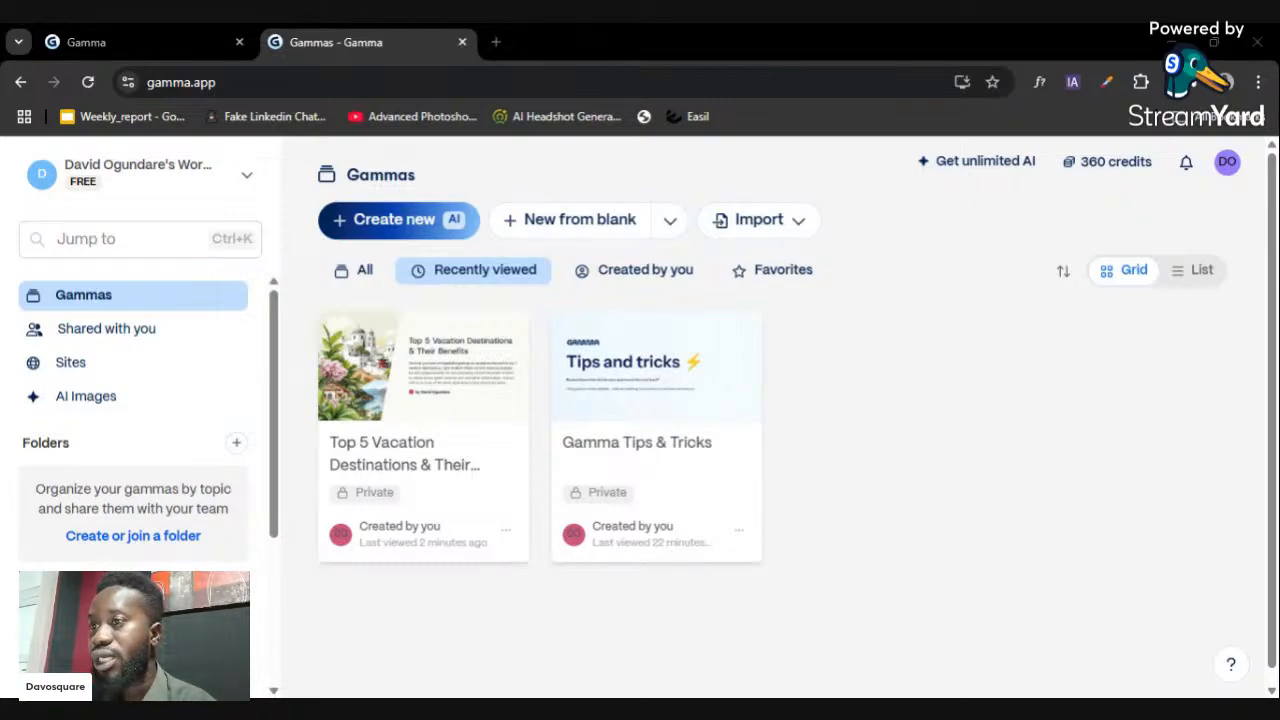